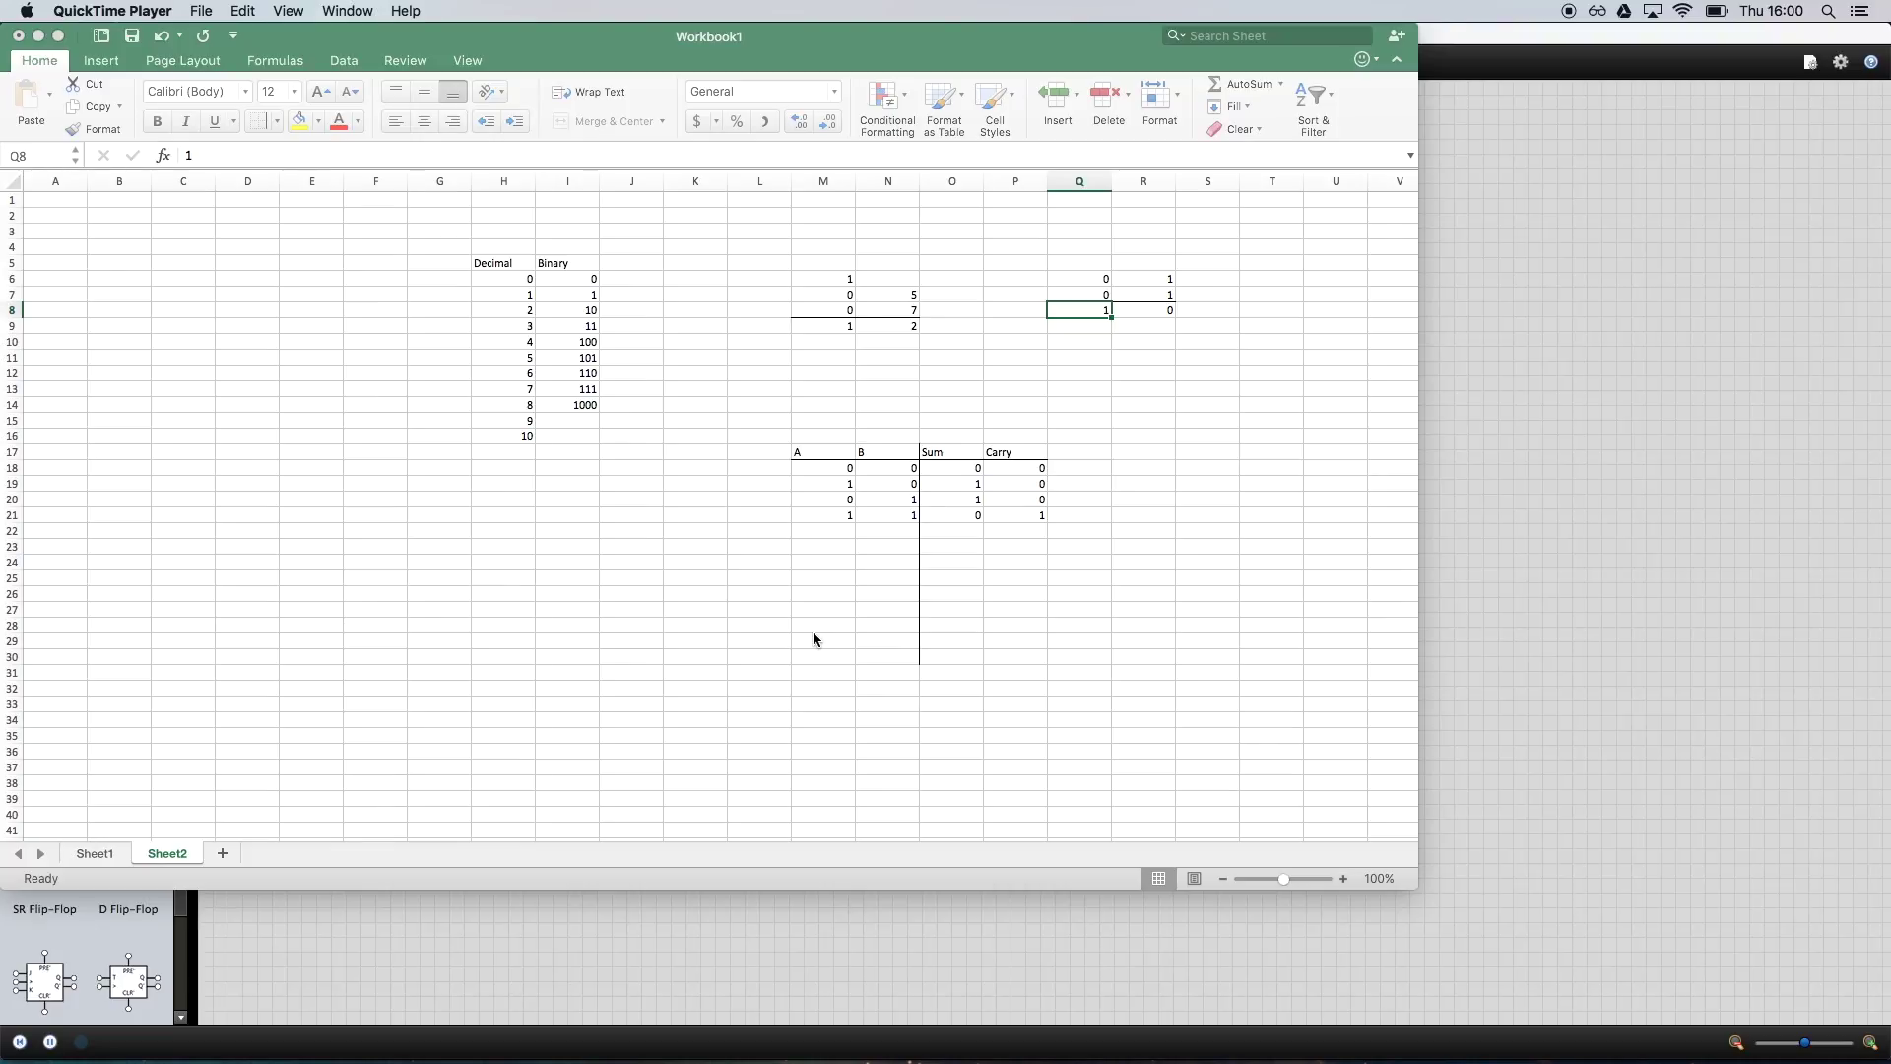
- Switch to Logicly and test the half-adder circuit by toggling its two input switches through their combinations
{"action": "left_click", "coordinate": [1450, 551]}
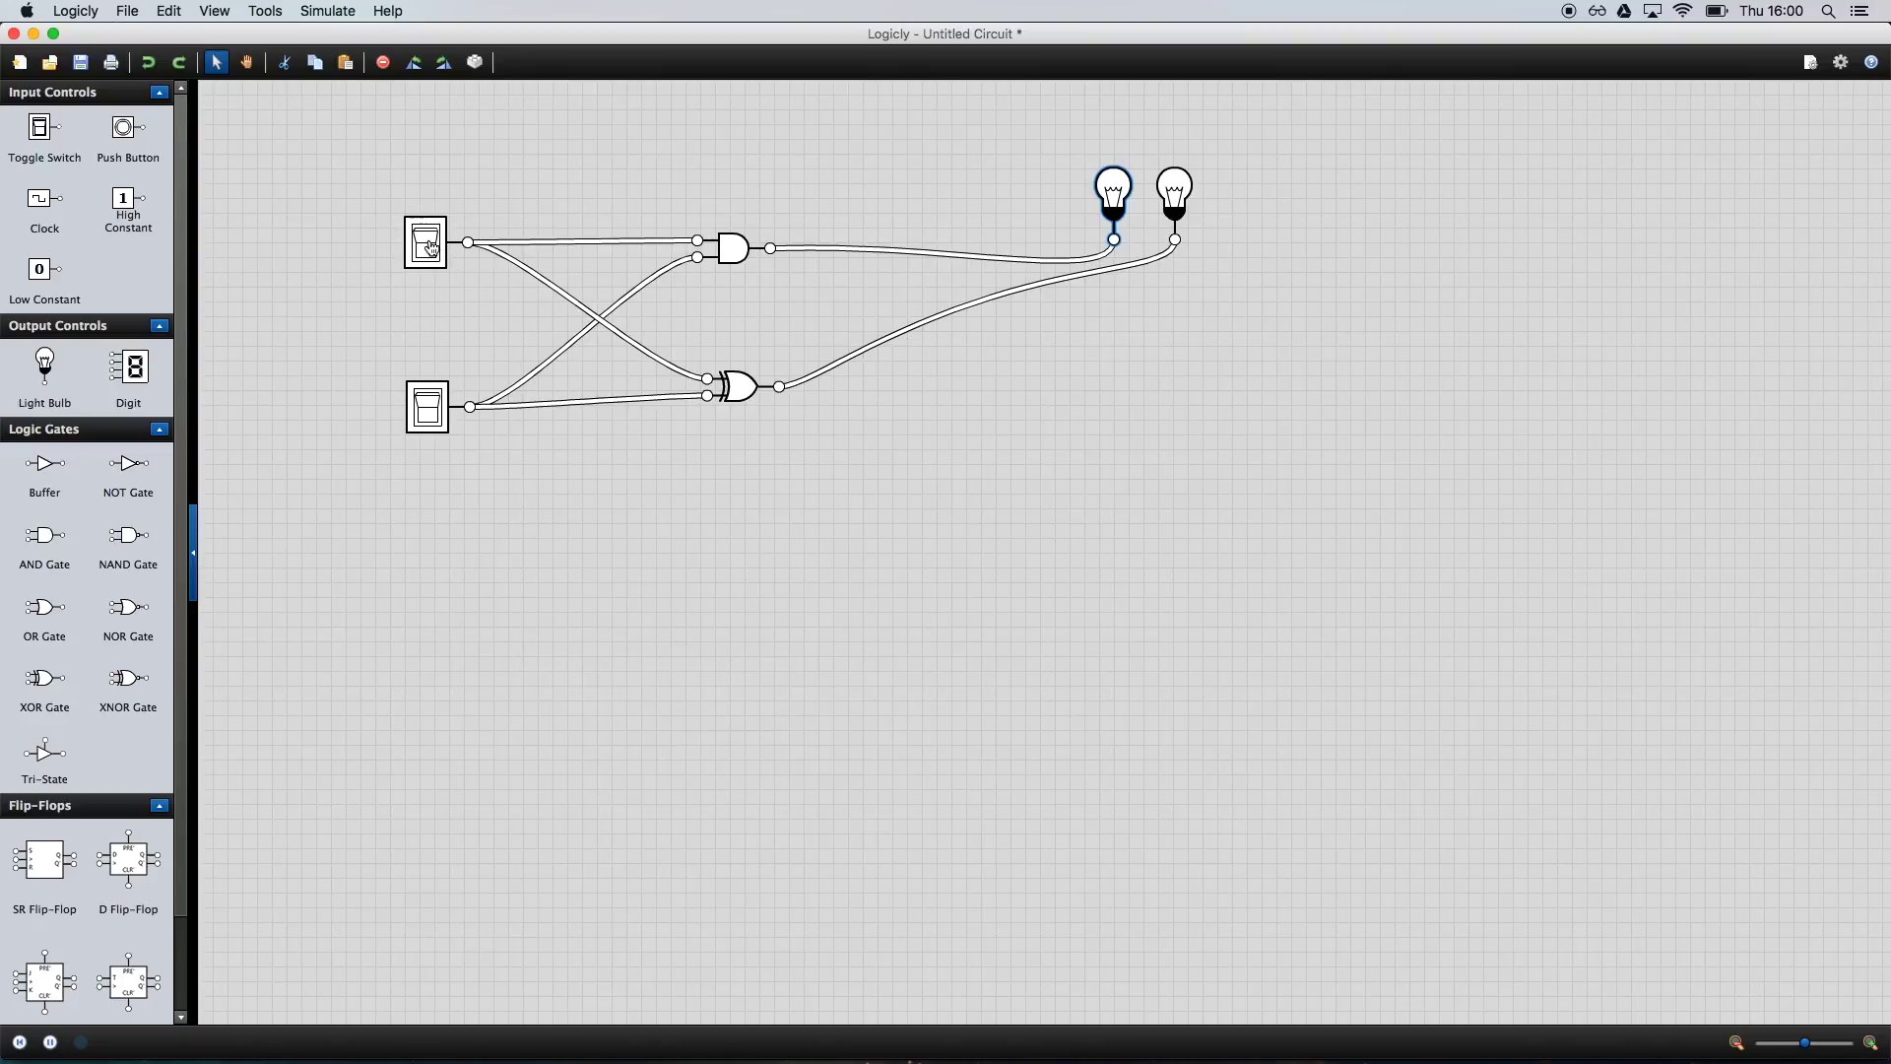
{"action": "left_click", "coordinate": [430, 247]}
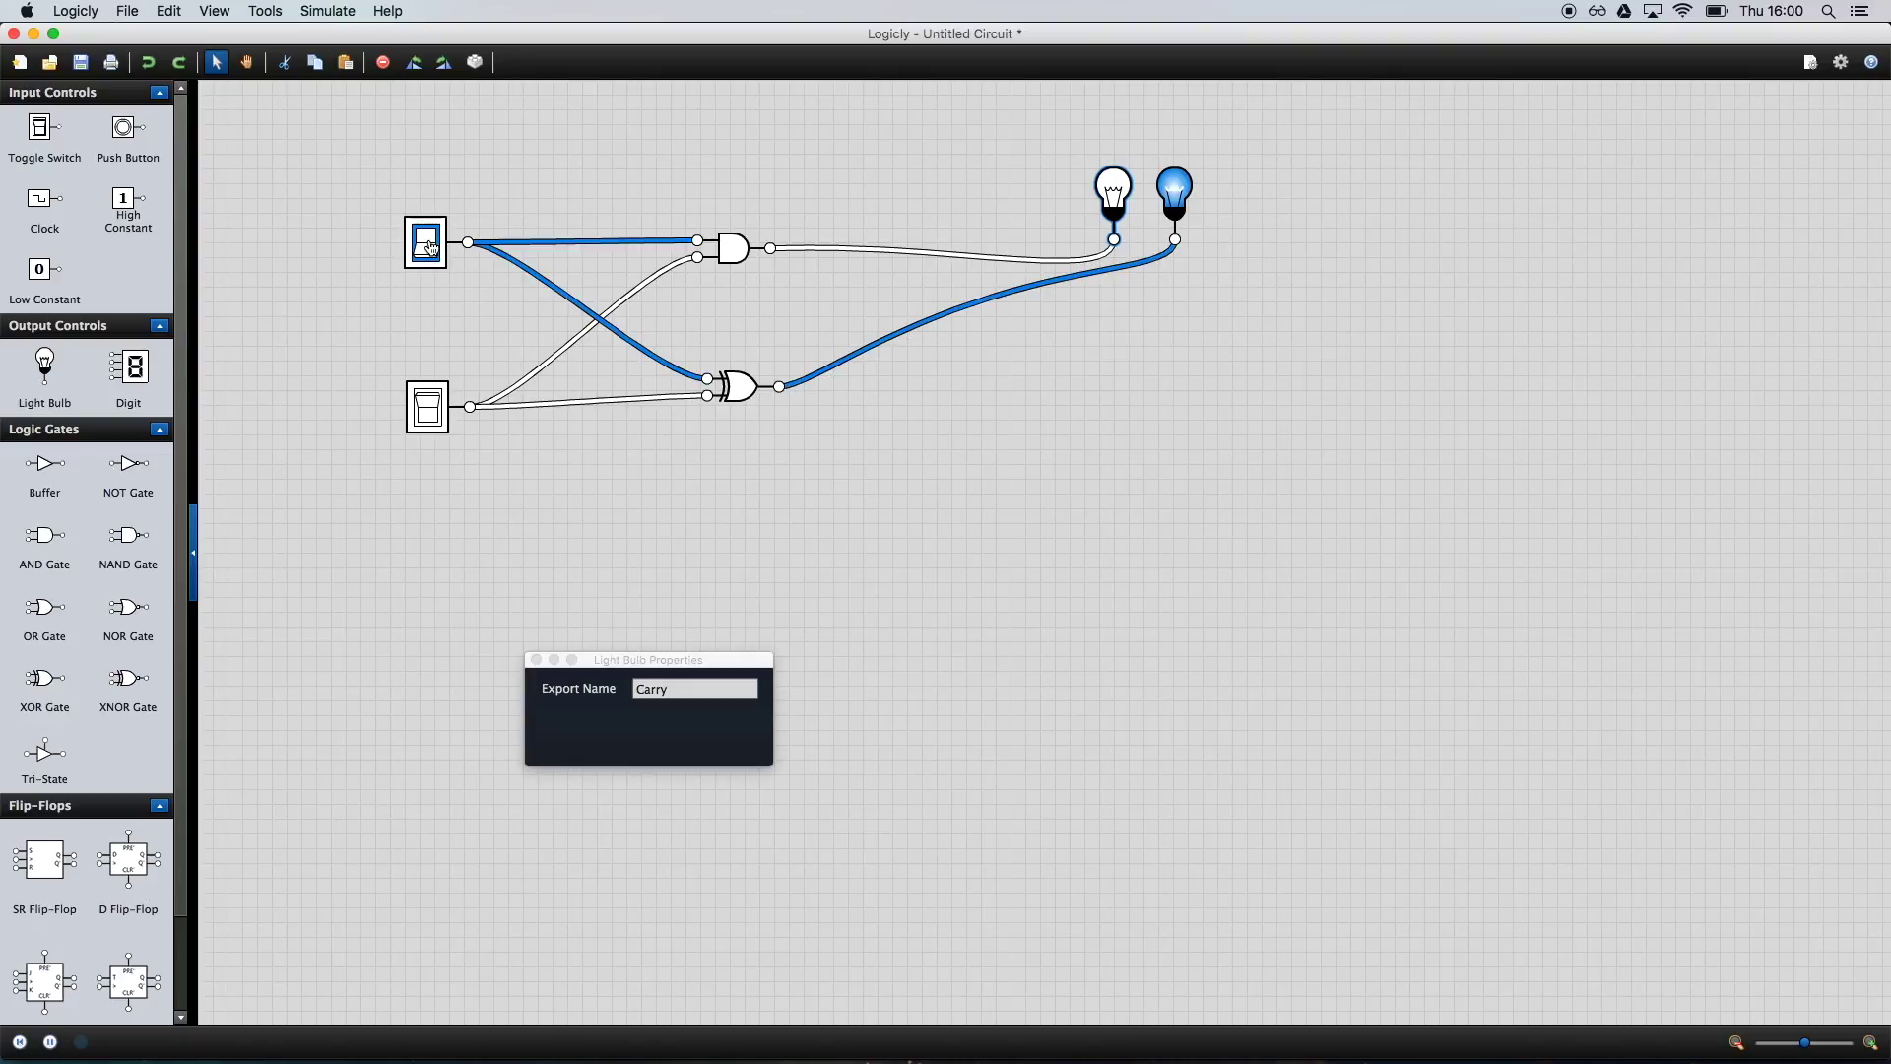
{"action": "left_click", "coordinate": [431, 247]}
{"action": "left_click", "coordinate": [432, 411]}
{"action": "left_click", "coordinate": [431, 412]}
{"action": "left_click", "coordinate": [430, 243]}
{"action": "left_click", "coordinate": [429, 412]}
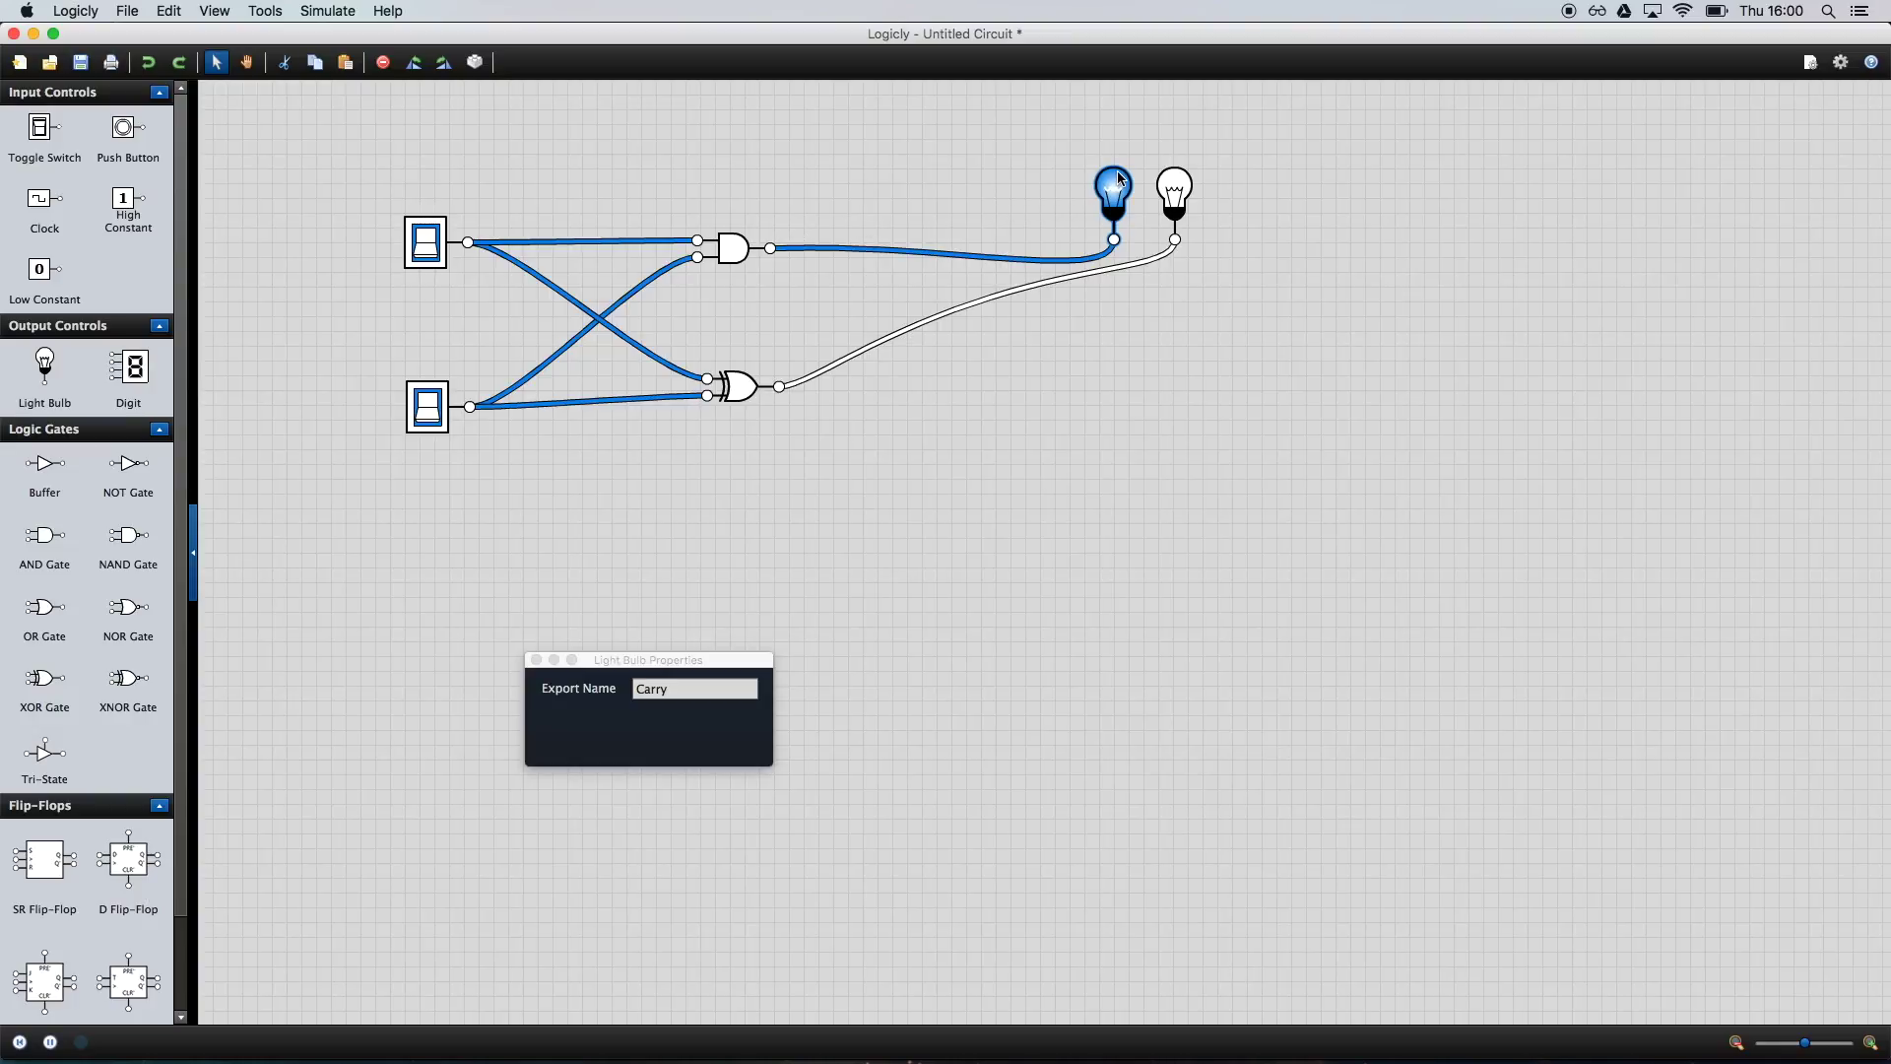
{"action": "left_click", "coordinate": [425, 246]}
{"action": "left_click", "coordinate": [427, 408]}
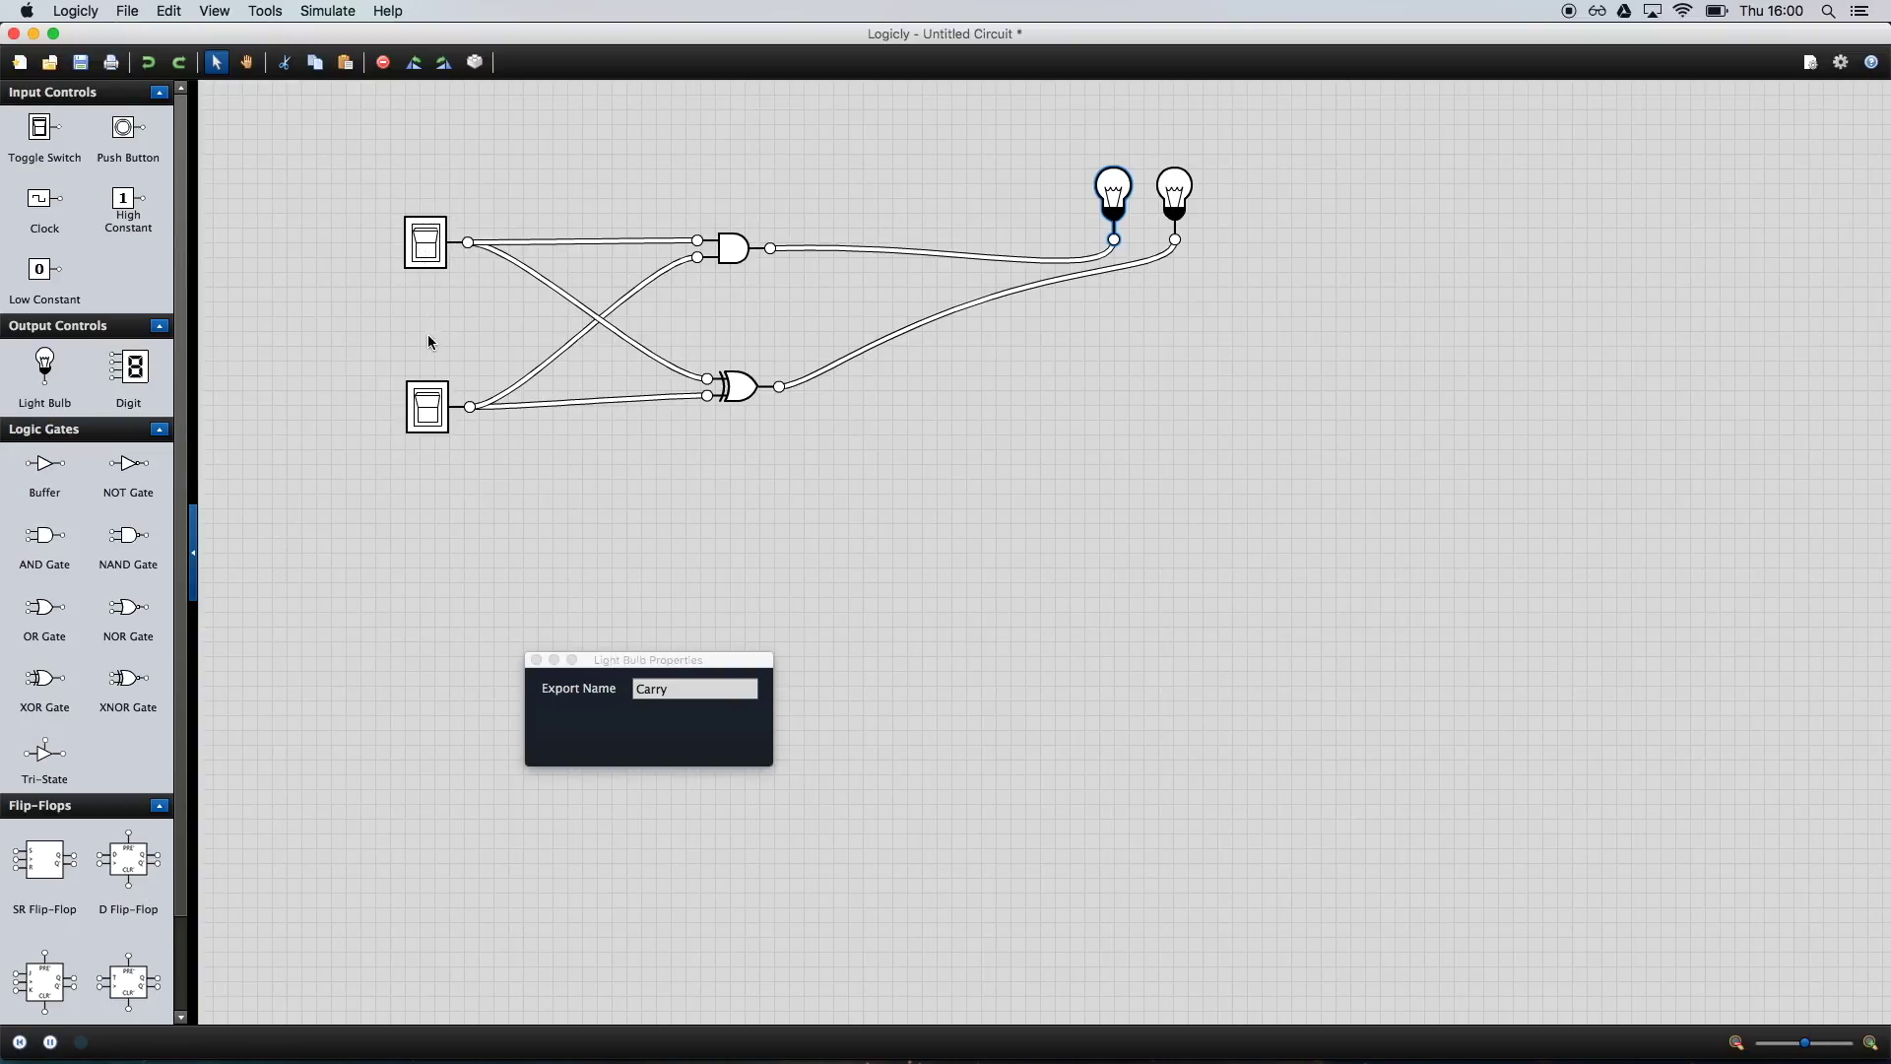
{"action": "left_click", "coordinate": [430, 253]}
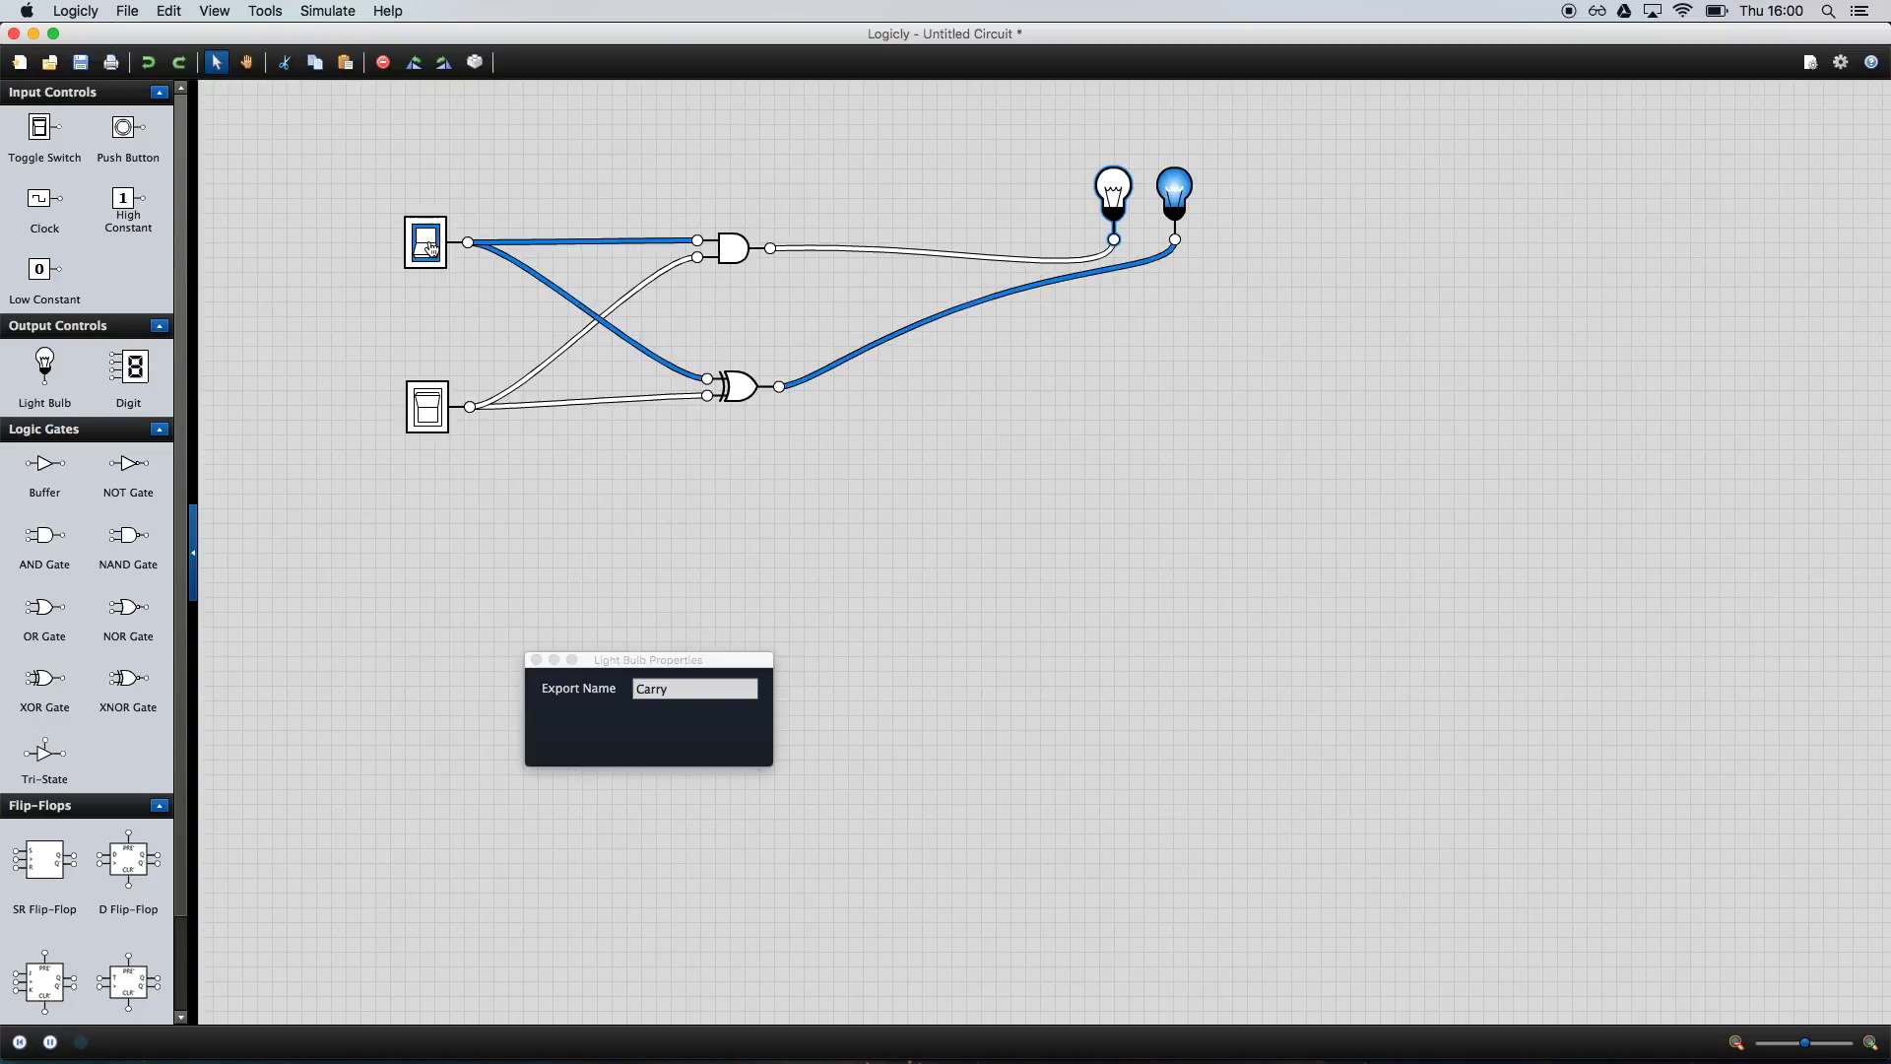
{"action": "left_click", "coordinate": [433, 404]}
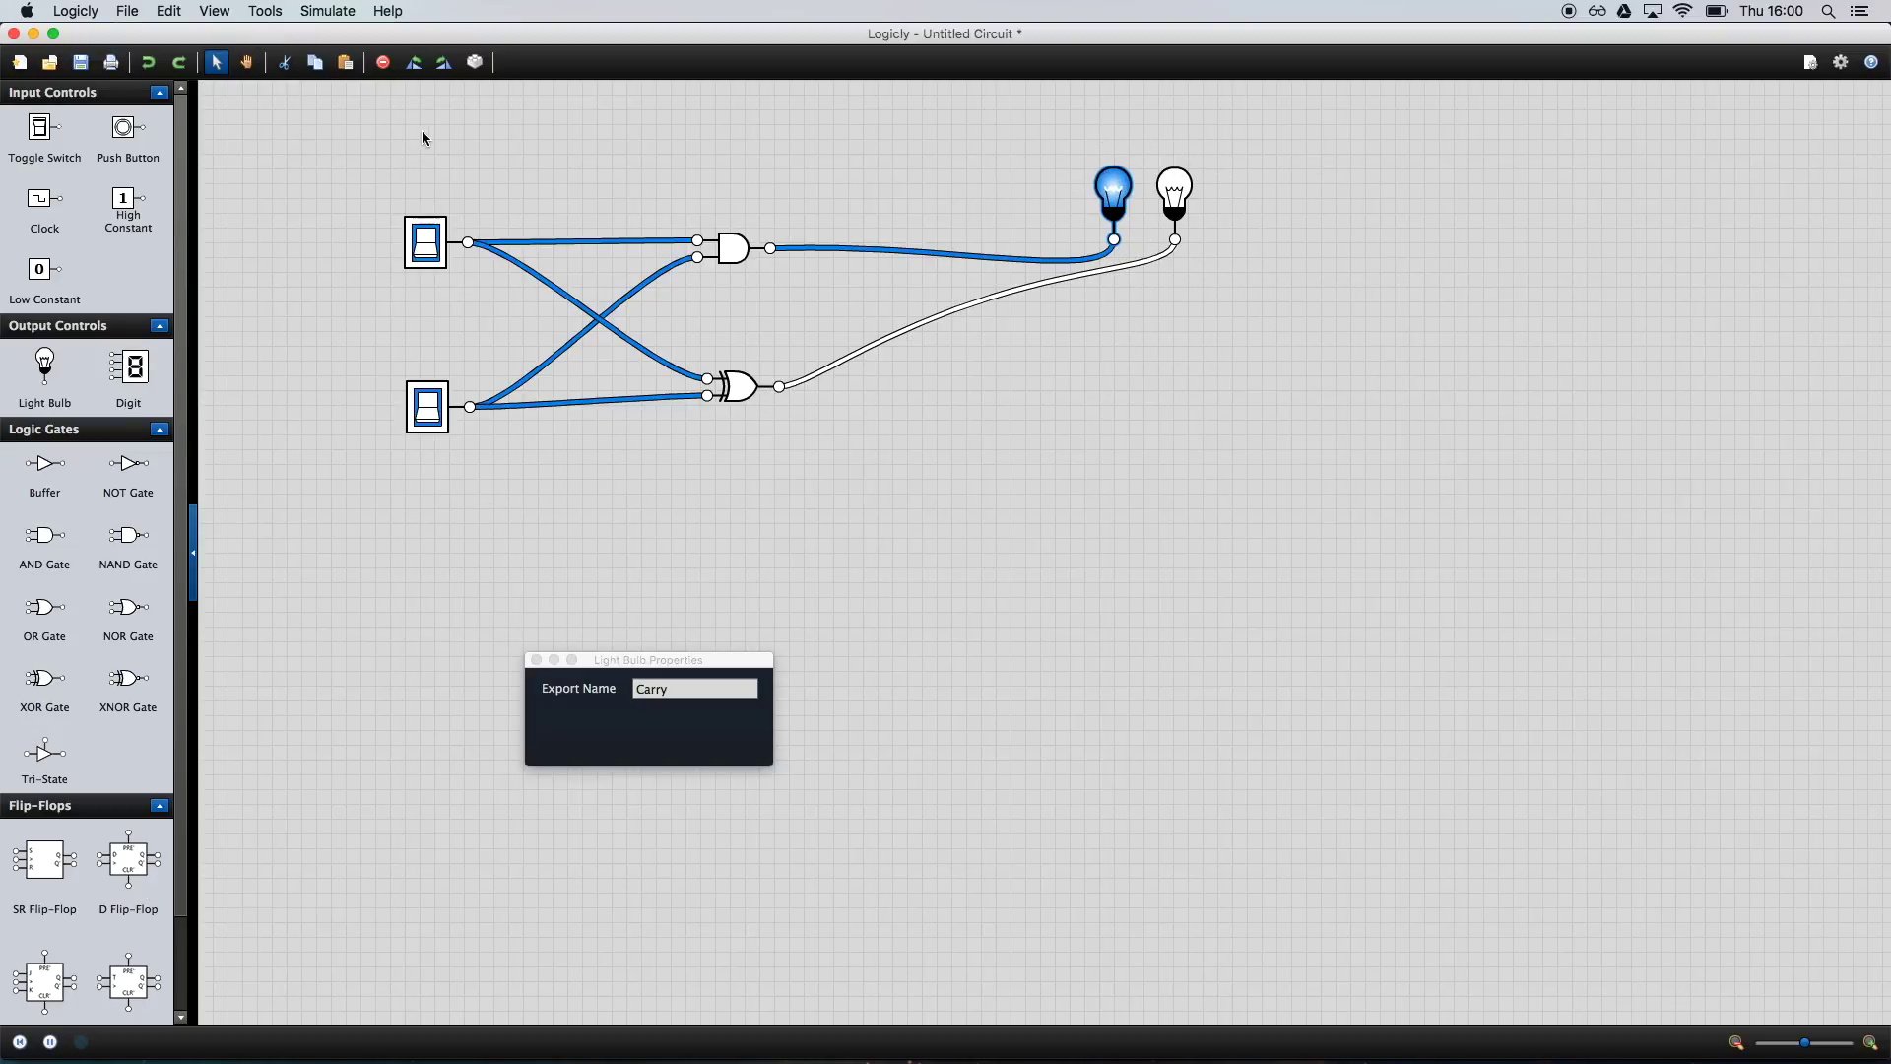
- Turn both toggle switches off and select the whole half-adder circuit, including switches, gates and bulbs
{"action": "left_click_drag", "start_coordinate": [317, 137], "coordinate": [1268, 548]}
{"action": "left_click", "coordinate": [438, 257]}
{"action": "left_click", "coordinate": [426, 414]}
{"action": "left_click_drag", "start_coordinate": [320, 129], "coordinate": [1308, 555]}
- Create an integrated circuit from the selected circuit with the full name Half Adder and the symbol label HA
{"action": "left_click", "coordinate": [166, 12]}
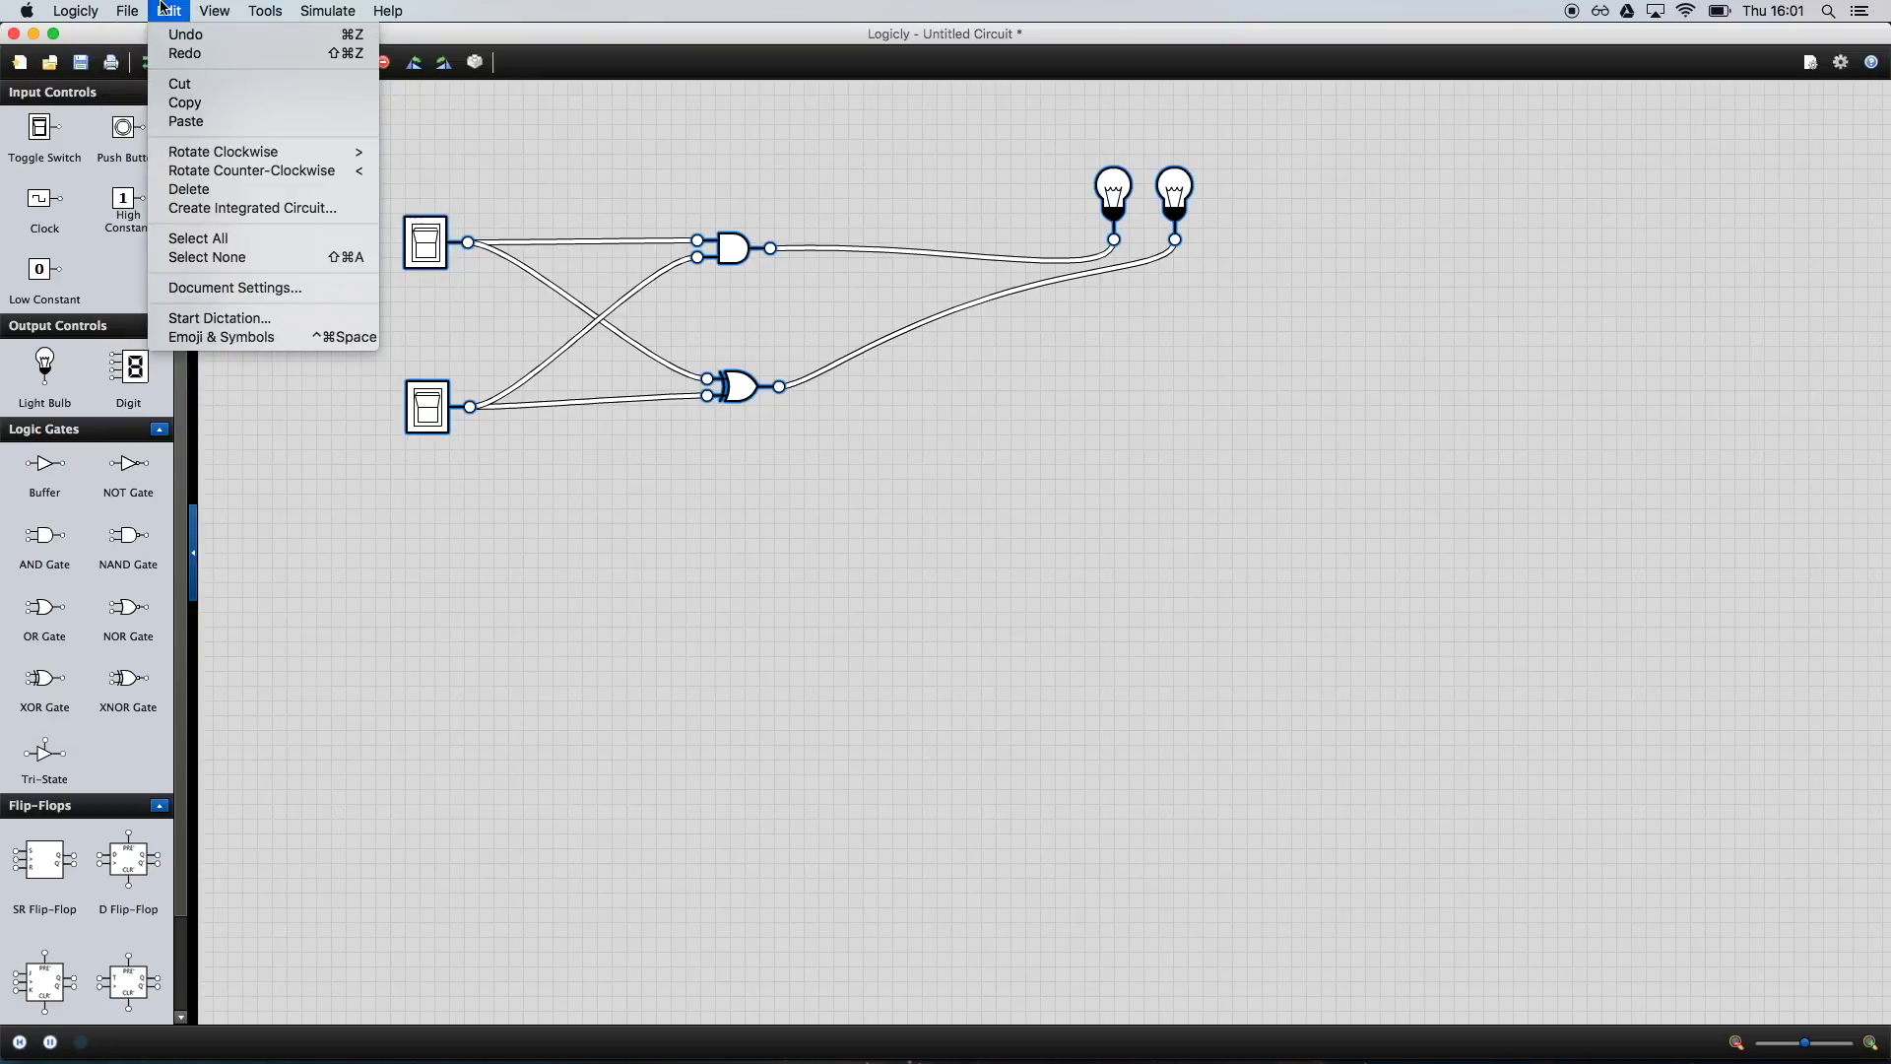
{"action": "mouse_move", "coordinate": [117, 6]}
{"action": "mouse_move", "coordinate": [173, 10]}
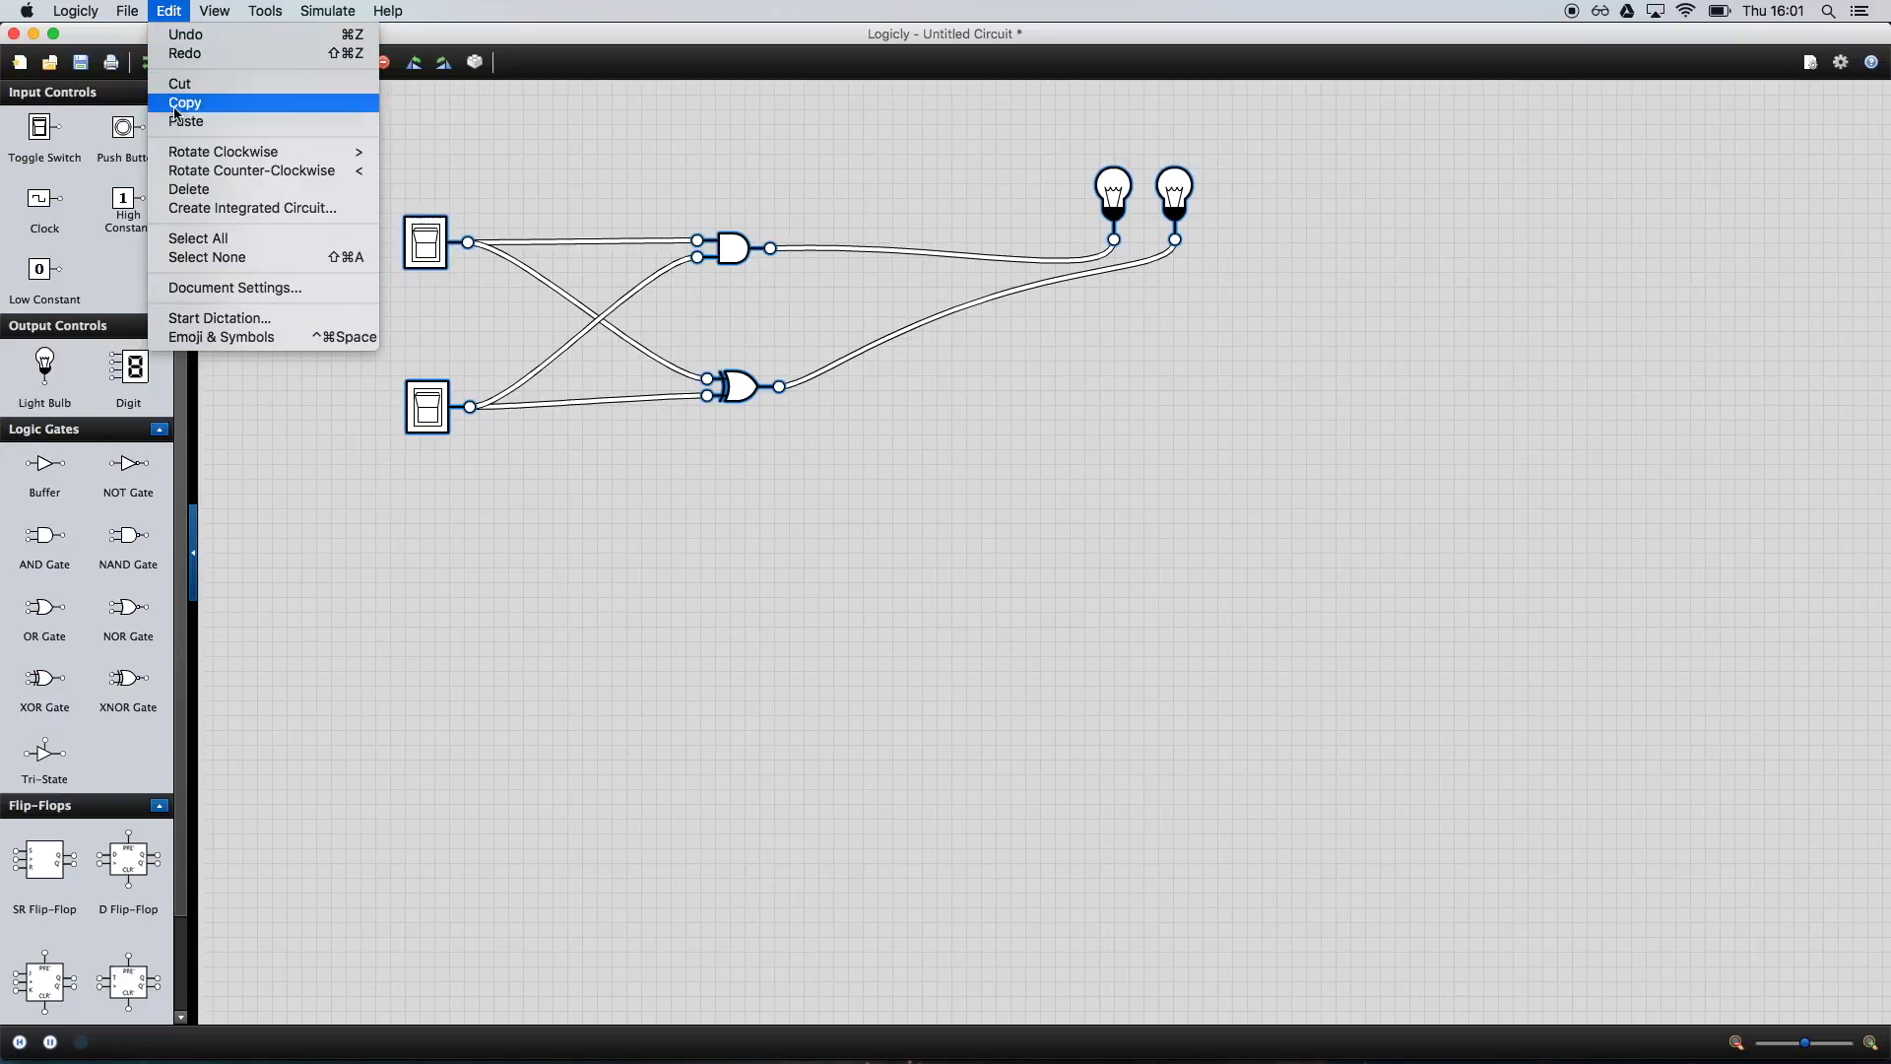
{"action": "left_click", "coordinate": [194, 209]}
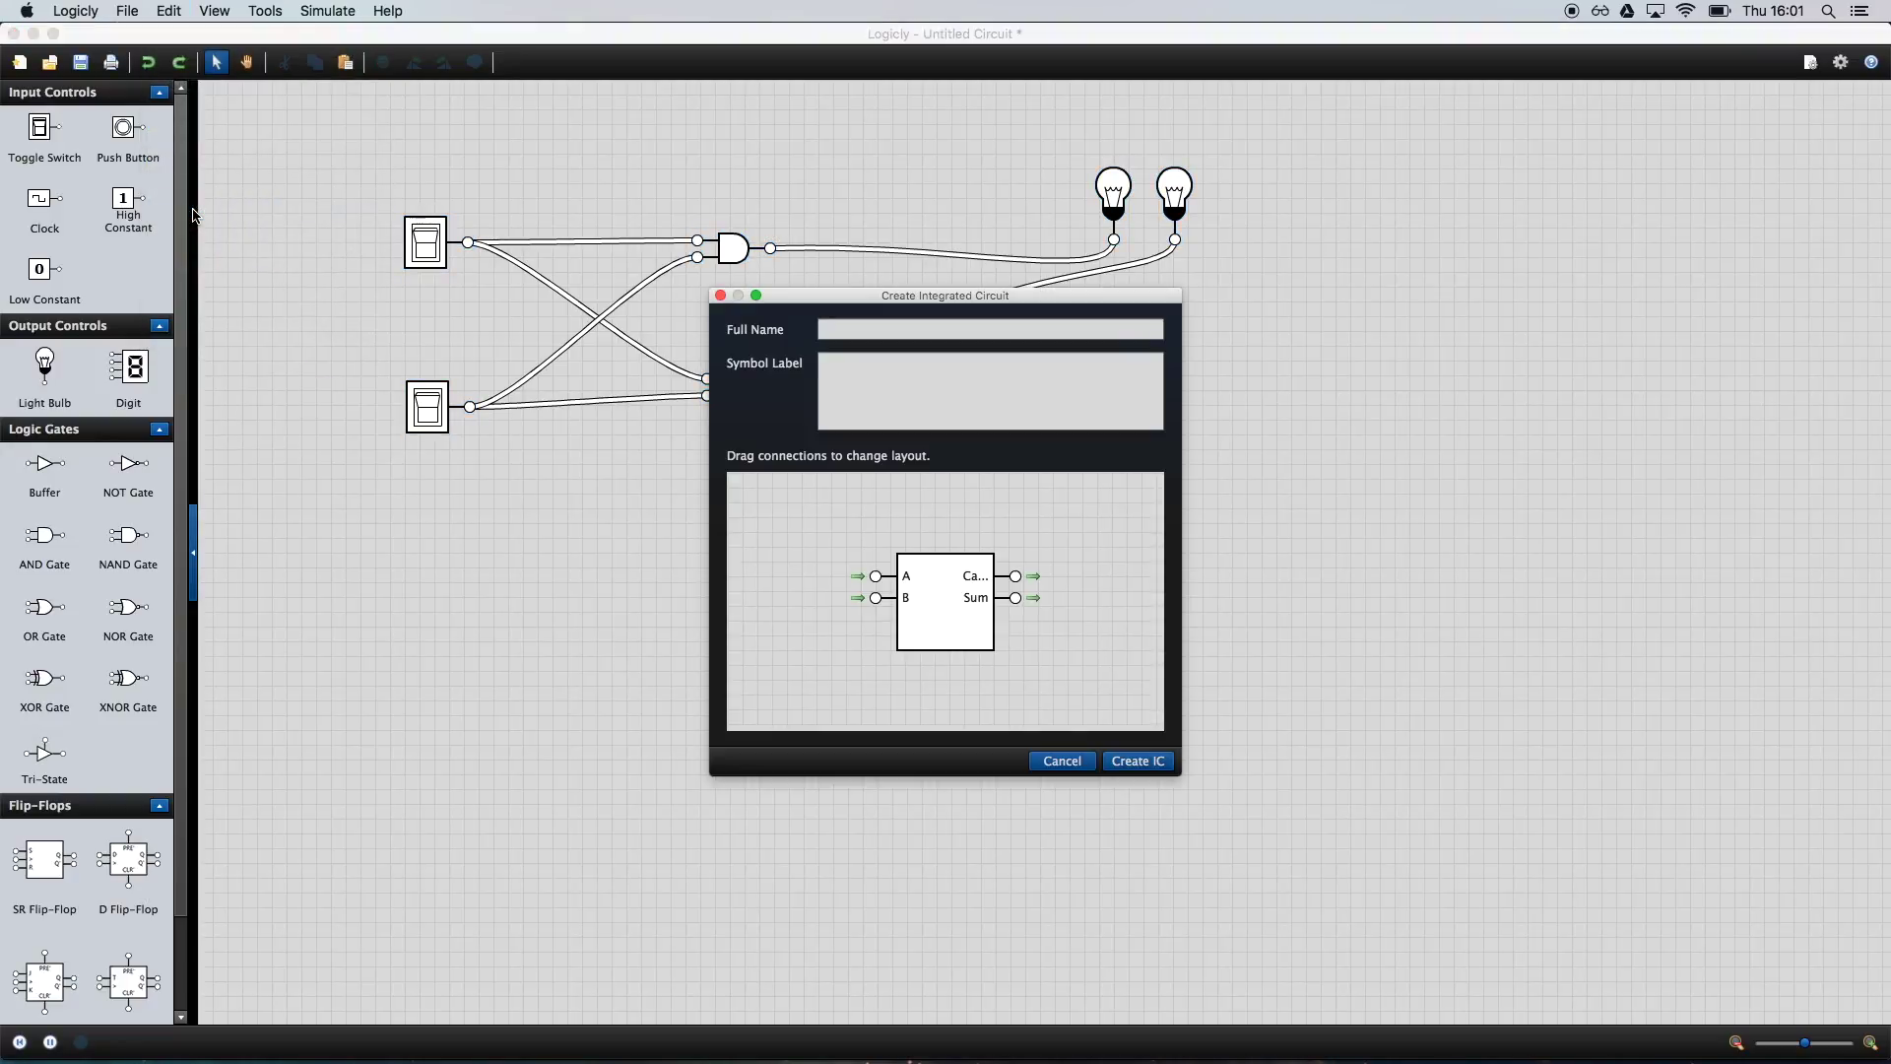
{"action": "left_click", "coordinate": [833, 333]}
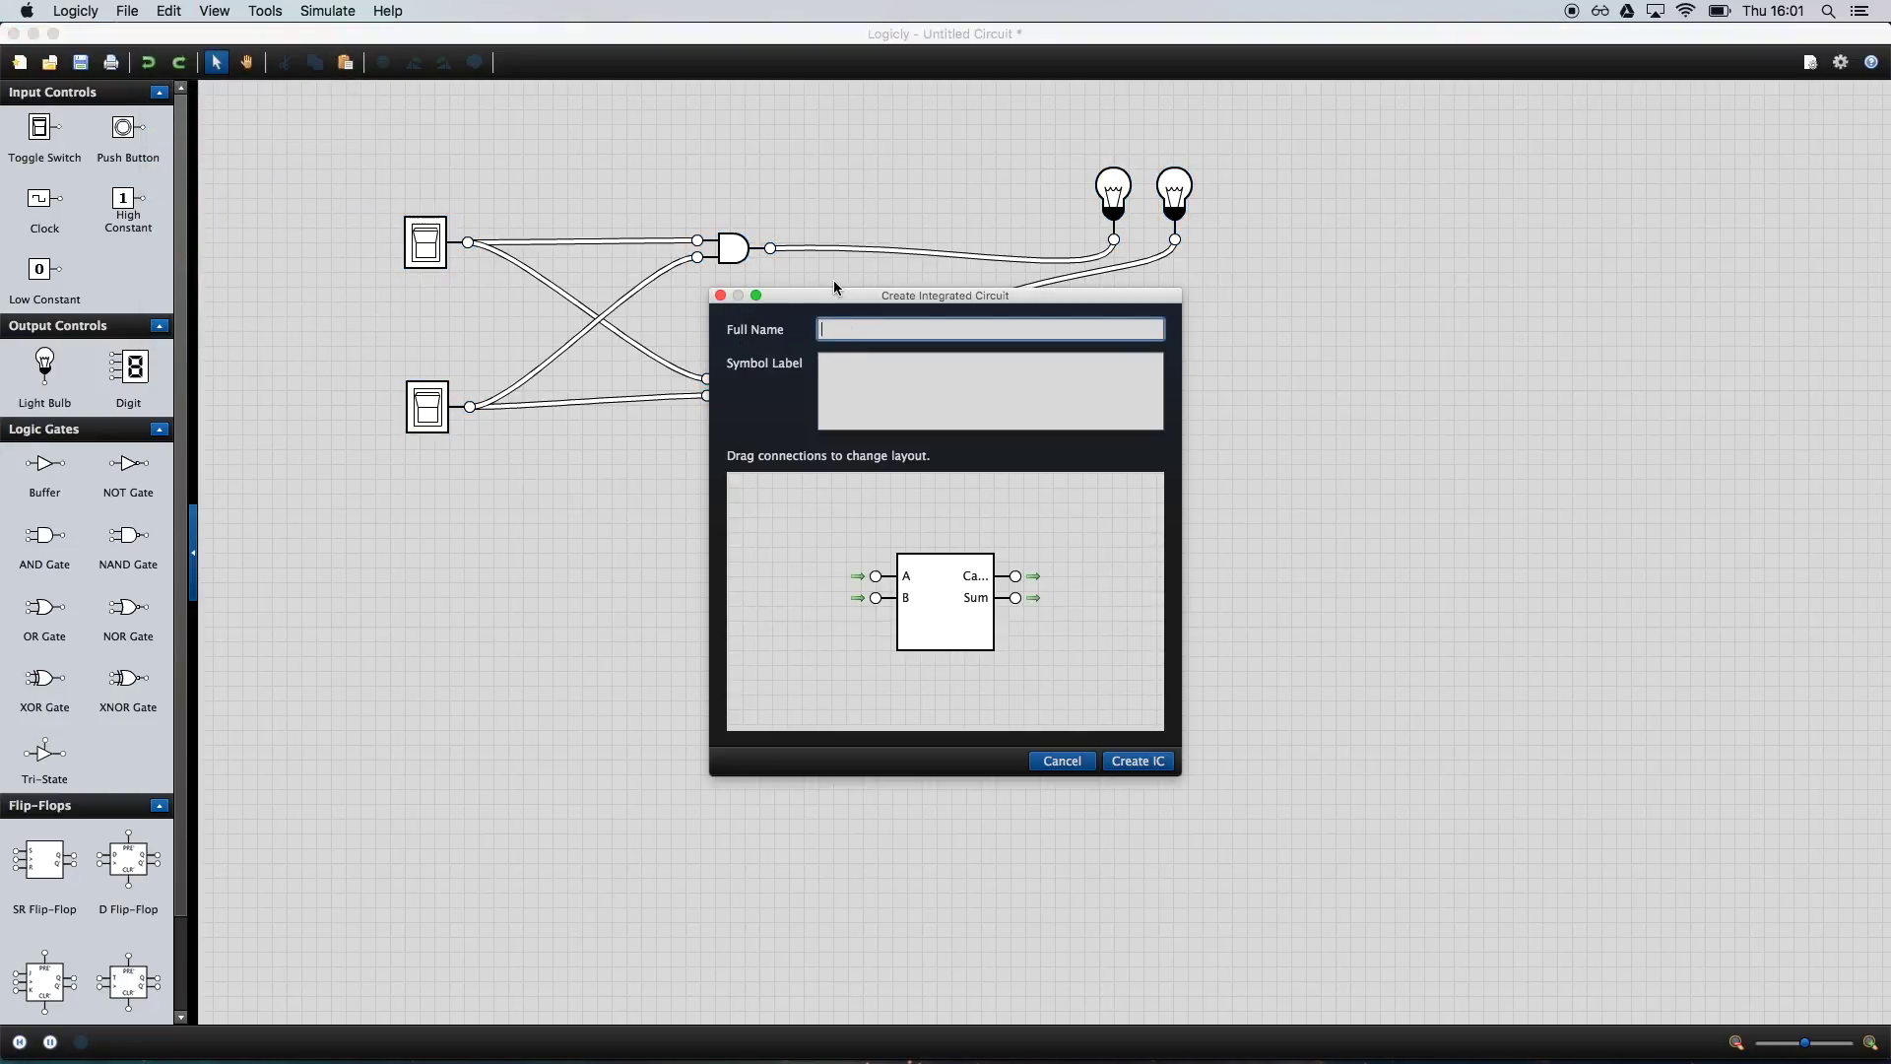
{"action": "type", "text": "Half Adder"}
{"action": "key", "text": "Tab"}
{"action": "type", "text": "HA"}
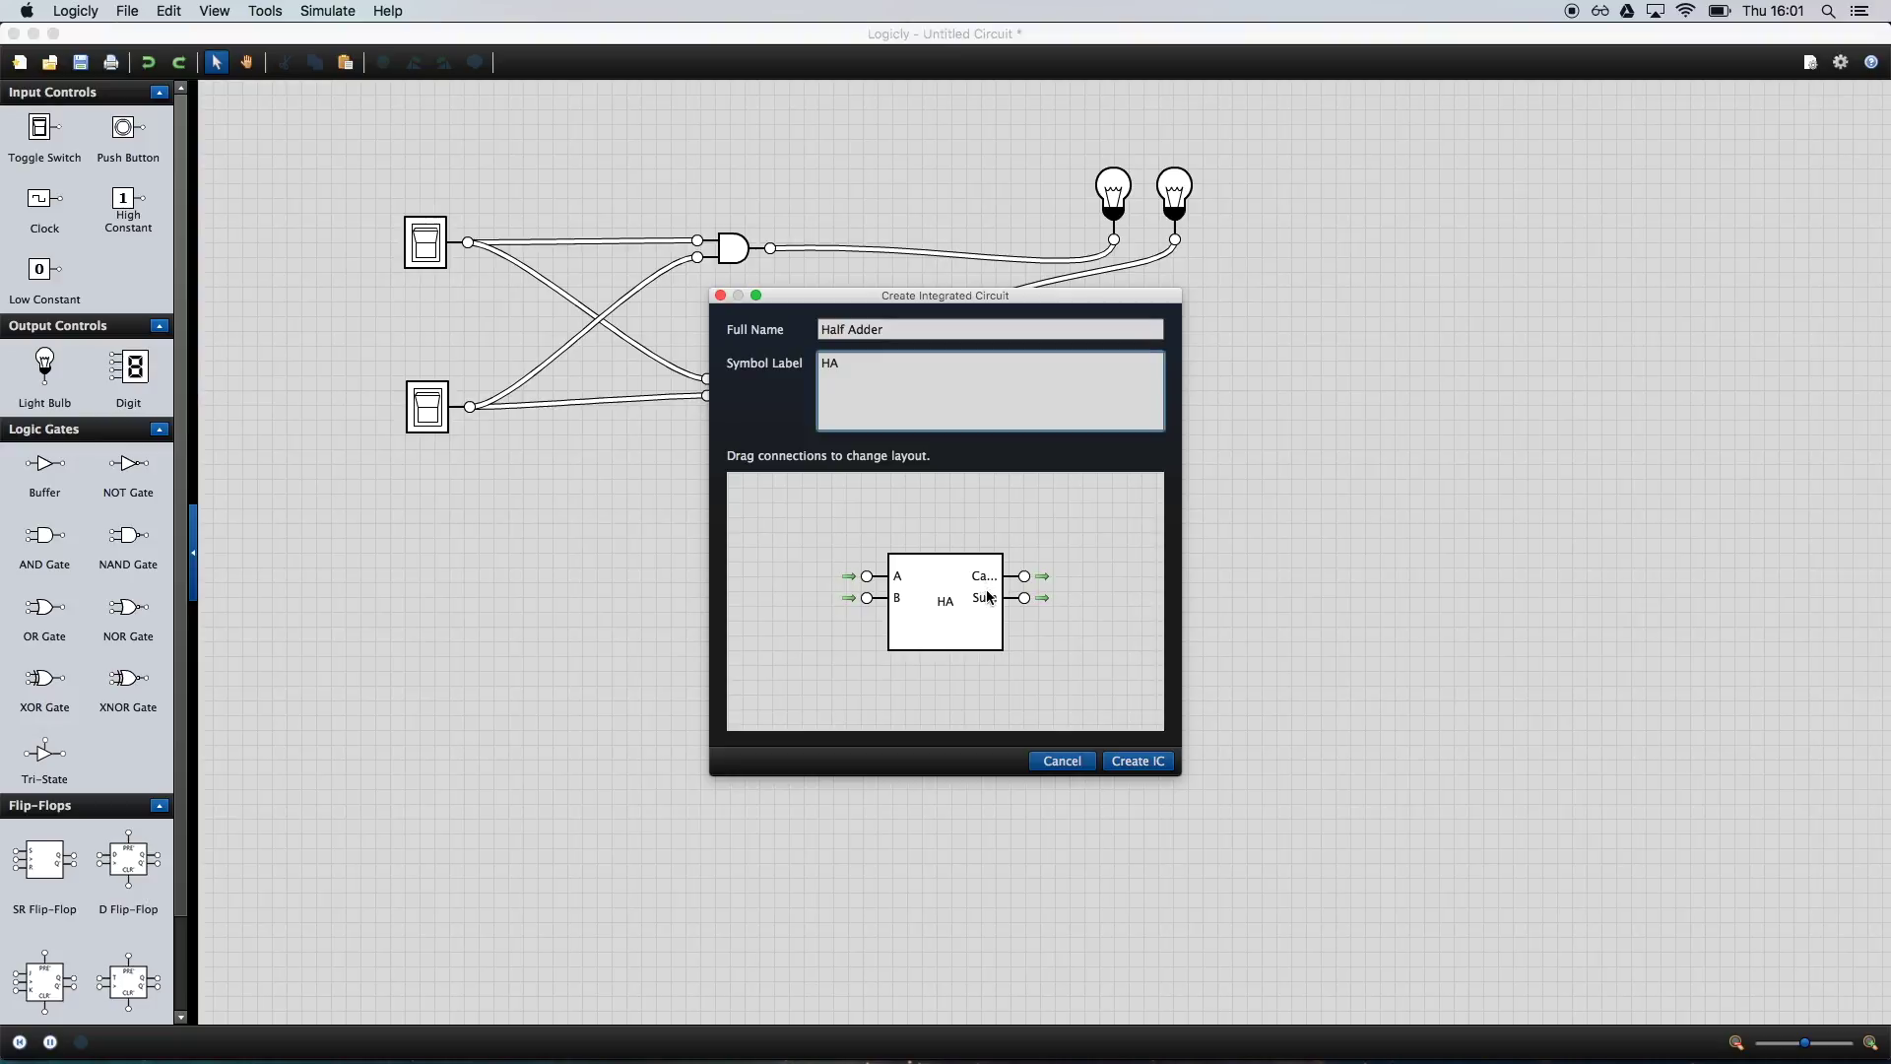
{"action": "left_click", "coordinate": [1143, 765]}
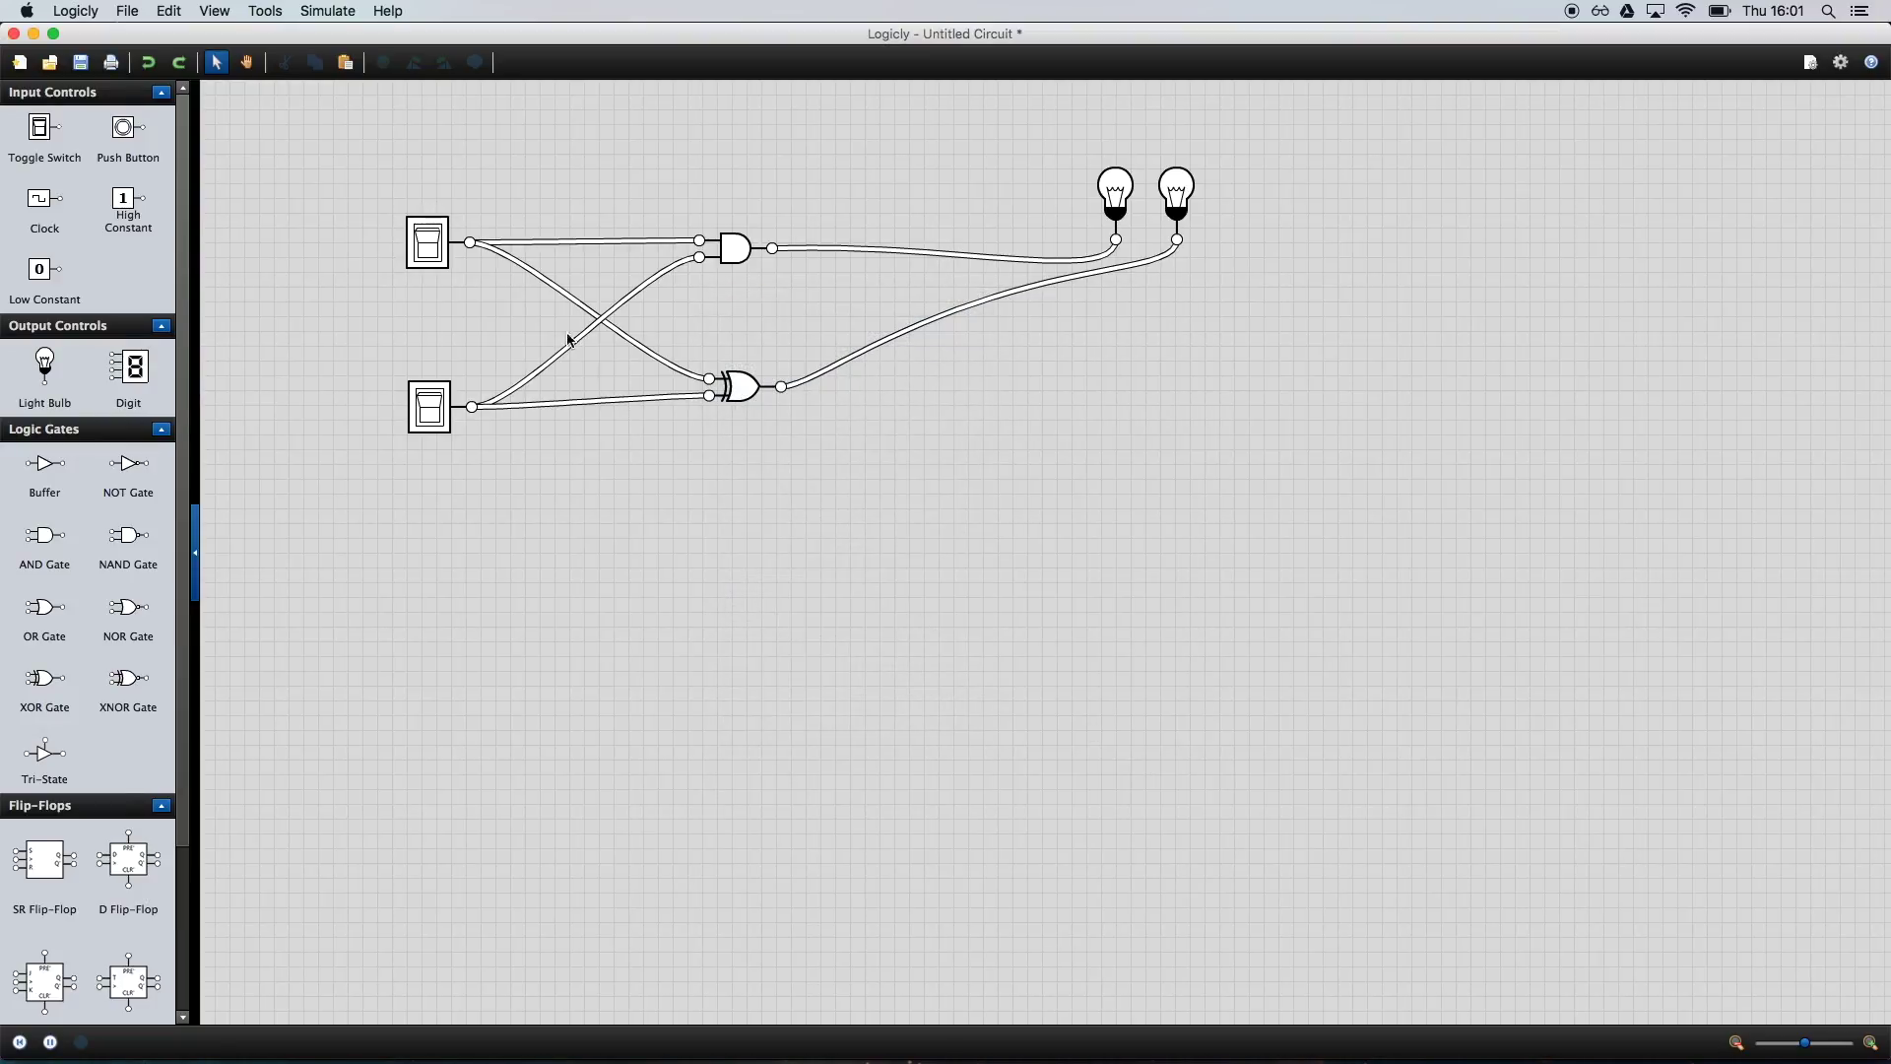
- Delete the original gate circuit and place one custom Half Adder component on the empty canvas
{"action": "left_click_drag", "start_coordinate": [367, 122], "coordinate": [1328, 758]}
{"action": "key", "text": "Delete"}
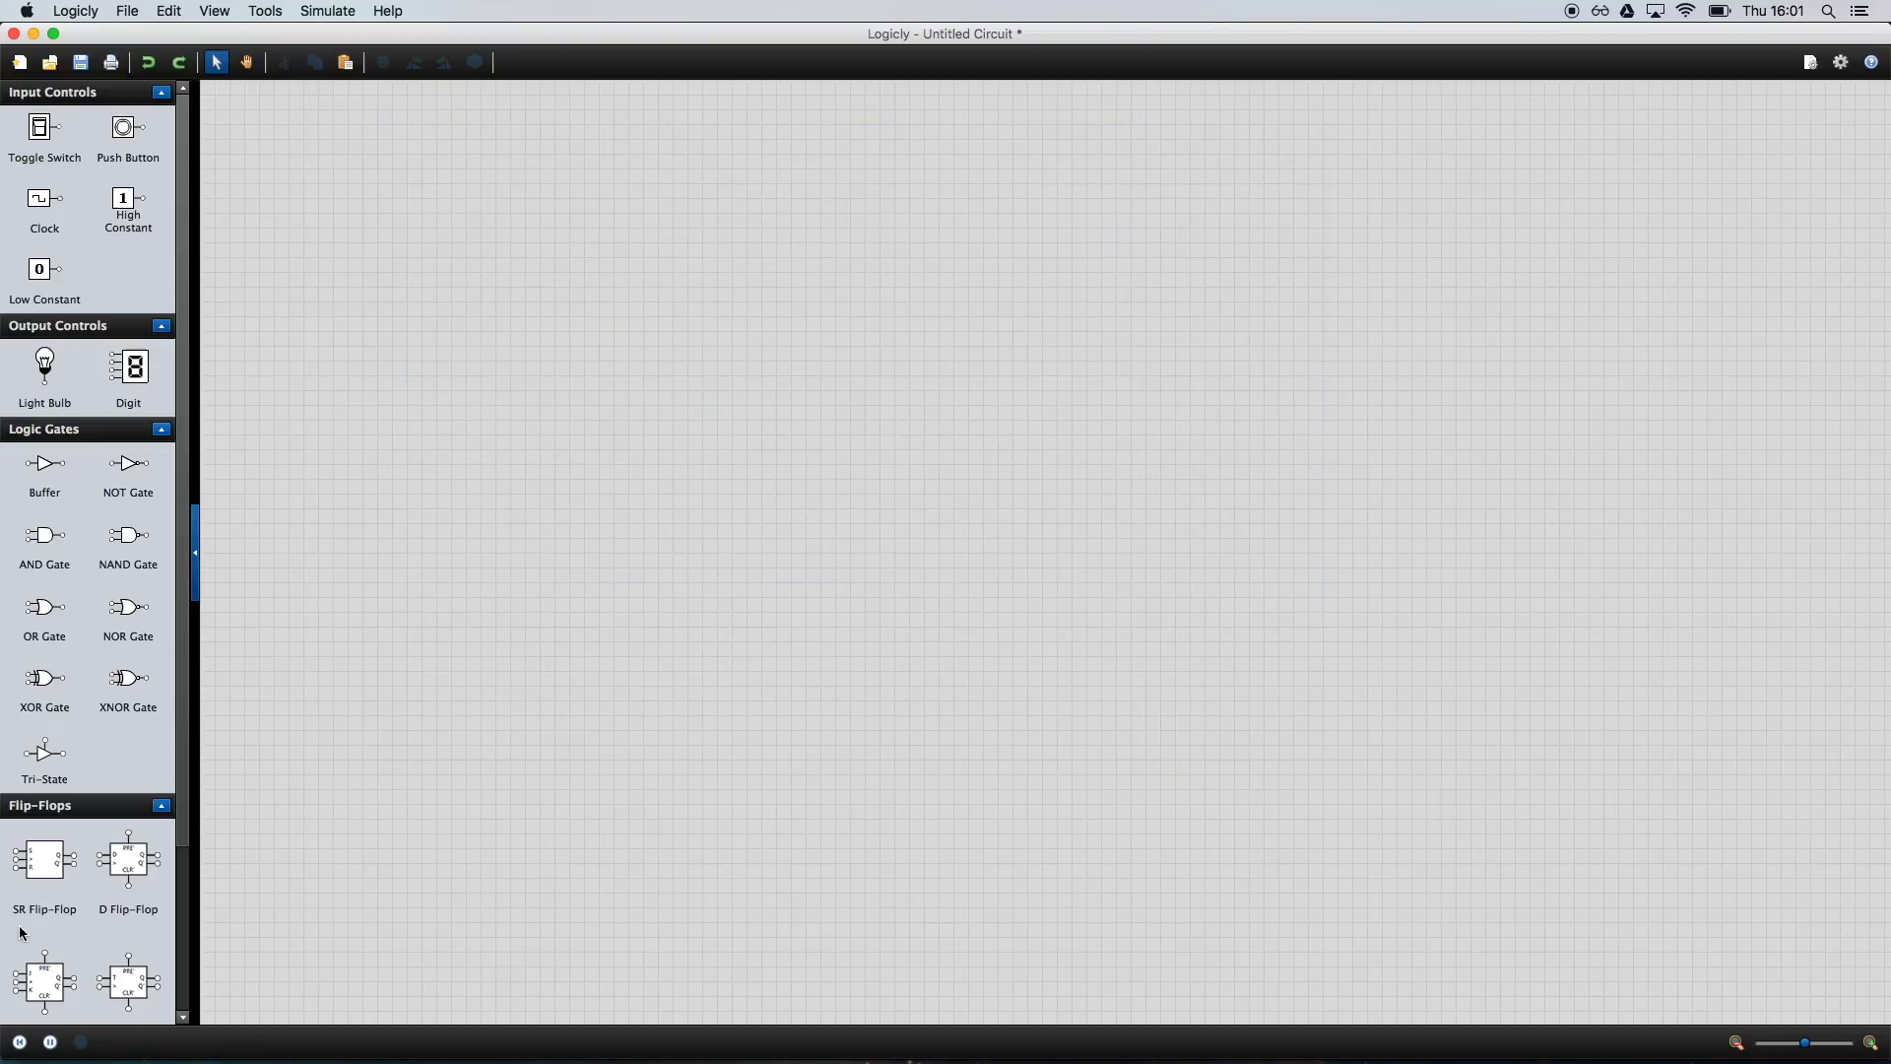
{"action": "scroll", "coordinate": [23, 935], "scroll_direction": "down", "scroll_amount": 3}
{"action": "left_click_drag", "start_coordinate": [26, 978], "coordinate": [746, 451]}
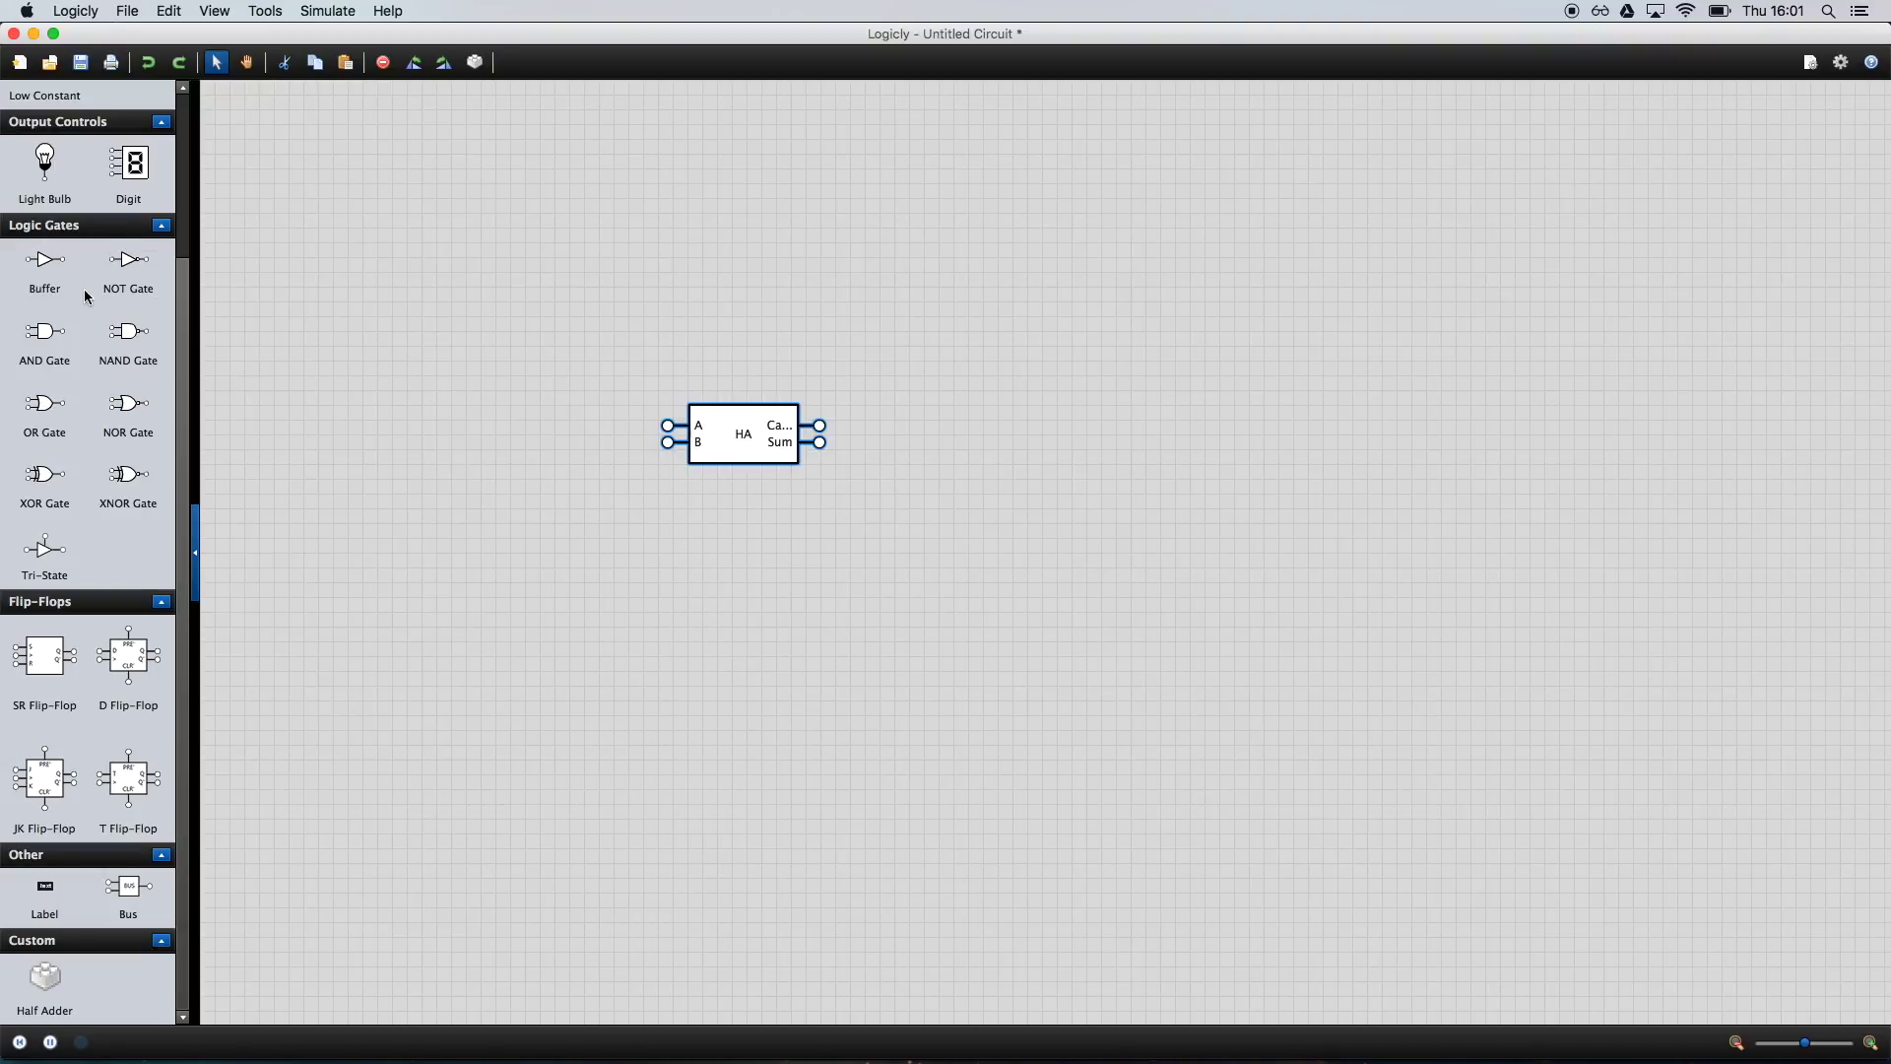
- Add two toggle switches beside the Half Adder and wire them to its inputs A and B
{"action": "scroll", "coordinate": [85, 295], "scroll_direction": "up", "scroll_amount": 3}
{"action": "left_click_drag", "start_coordinate": [40, 128], "coordinate": [537, 364]}
{"action": "left_click_drag", "start_coordinate": [40, 128], "coordinate": [519, 499]}
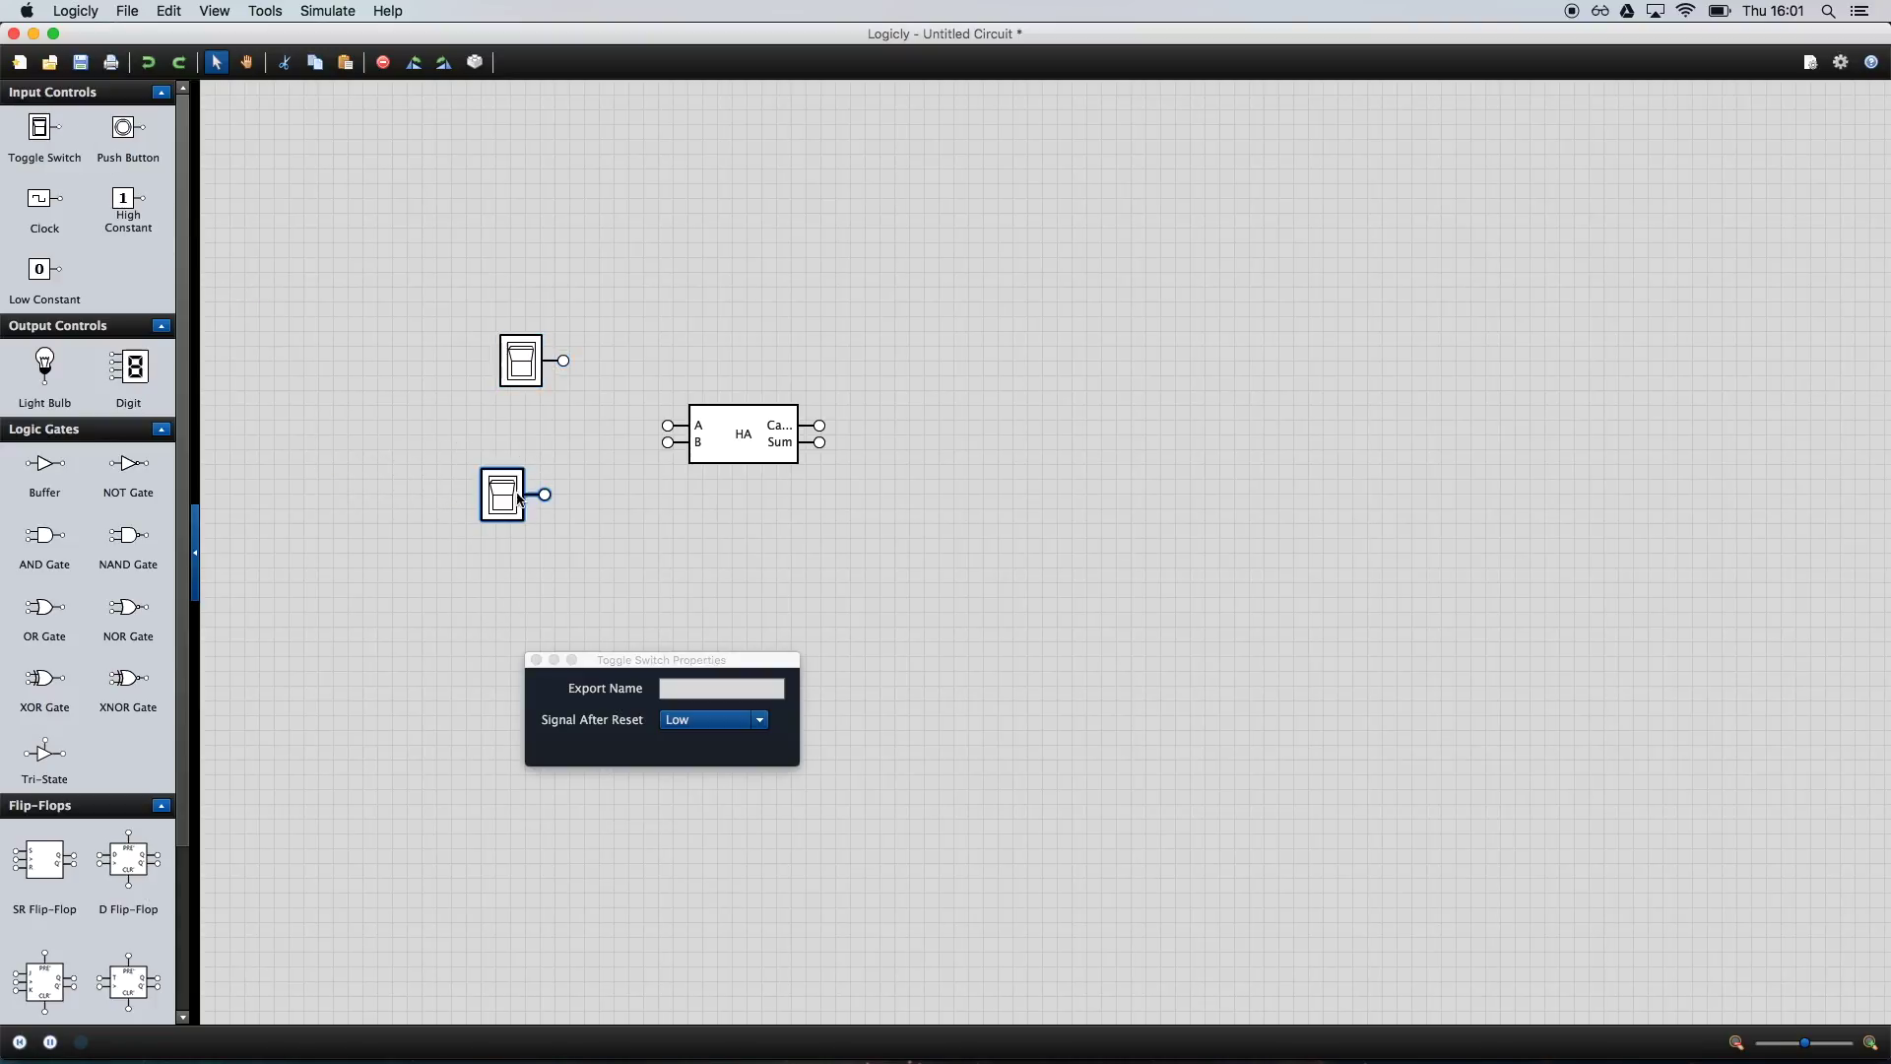
{"action": "left_click_drag", "start_coordinate": [564, 360], "coordinate": [668, 426]}
{"action": "left_click_drag", "start_coordinate": [544, 494], "coordinate": [667, 442]}
- Add two light bulbs and wire them to the Half Adder's Carry and Sum outputs
{"action": "left_click_drag", "start_coordinate": [45, 364], "coordinate": [891, 305]}
{"action": "left_click_drag", "start_coordinate": [79, 372], "coordinate": [991, 299]}
{"action": "mouse_move", "coordinate": [822, 427]}
{"action": "left_mouse_down"}
{"action": "mouse_move", "coordinate": [922, 327]}
{"action": "mouse_move", "coordinate": [925, 458]}
{"action": "mouse_move", "coordinate": [970, 342]}
{"action": "left_mouse_up"}
- Test the Half Adder component by toggling its A and B switches on and off
{"action": "left_click", "coordinate": [521, 363]}
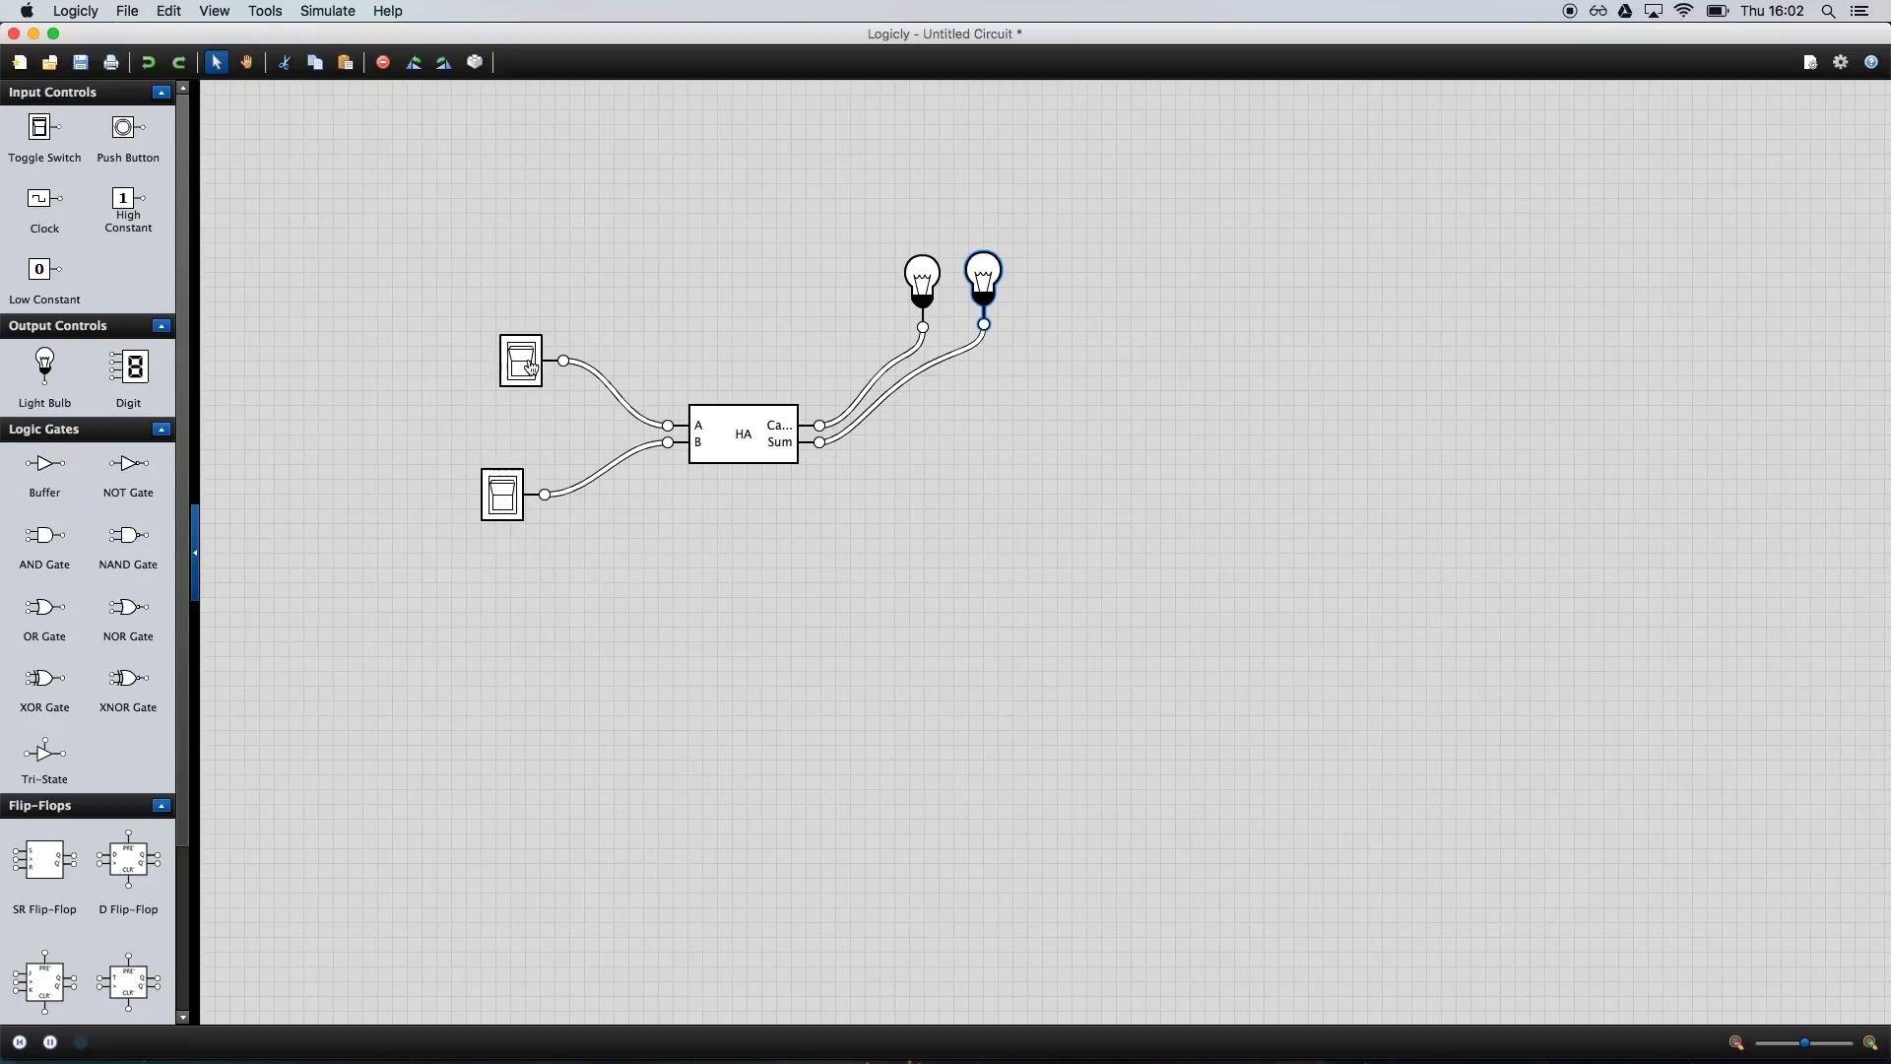
{"action": "left_click", "coordinate": [502, 495]}
{"action": "left_click", "coordinate": [518, 378]}
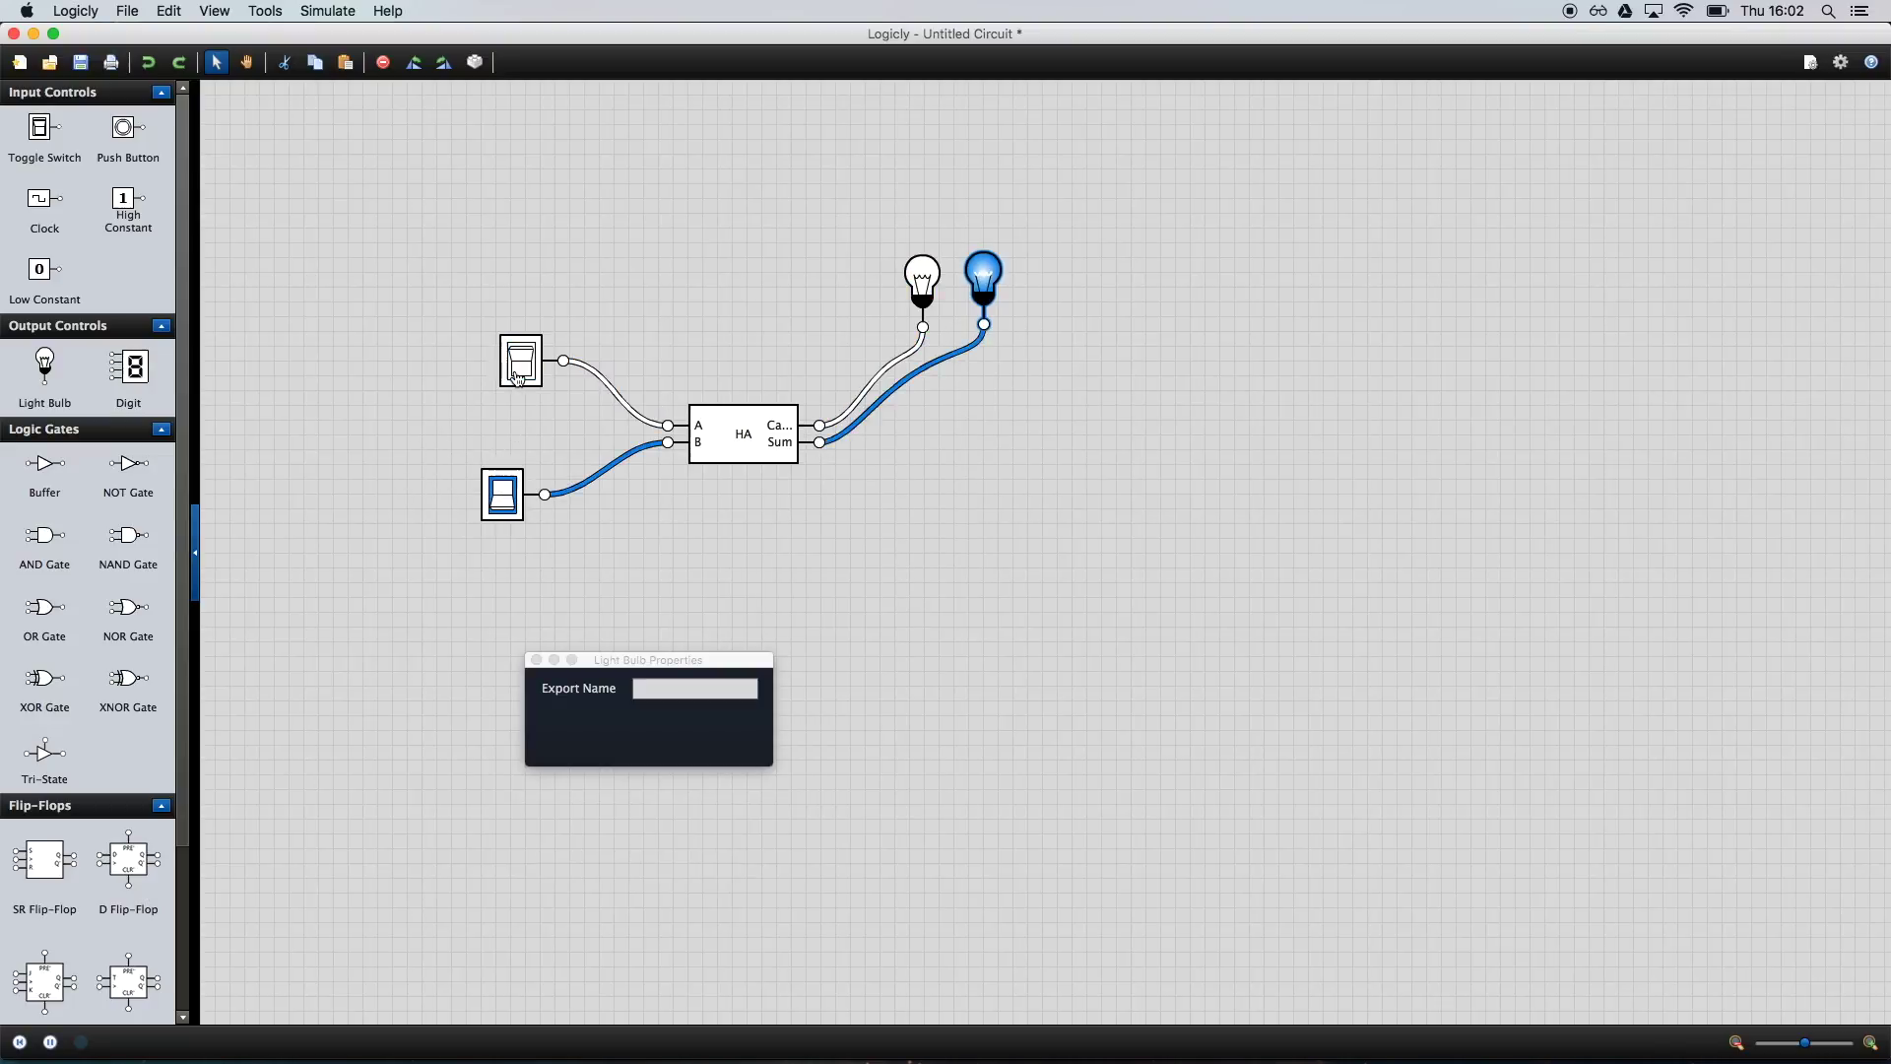
{"action": "left_click", "coordinate": [533, 363]}
{"action": "left_click", "coordinate": [533, 363]}
{"action": "left_click", "coordinate": [504, 478]}
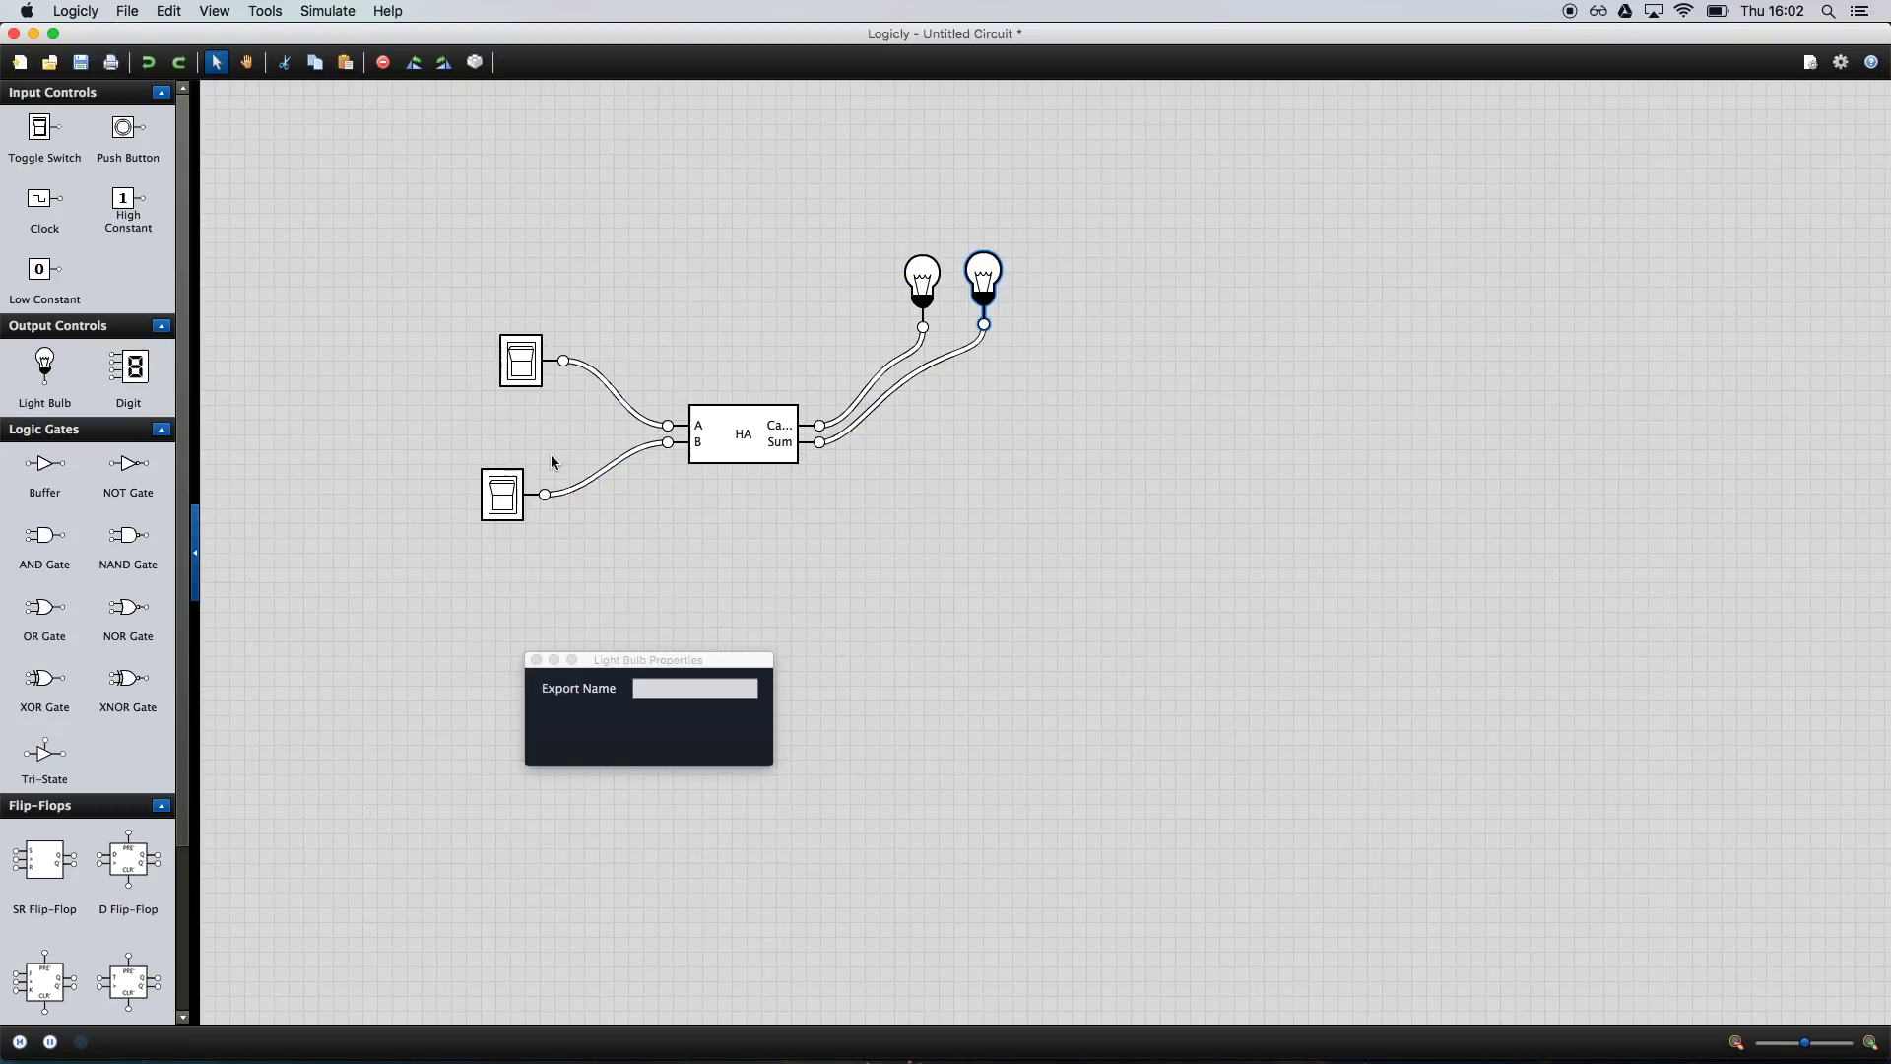
- Delete the whole Half Adder test circuit from the canvas
{"action": "left_click", "coordinate": [923, 280]}
{"action": "left_click_drag", "start_coordinate": [443, 219], "coordinate": [1239, 666]}
{"action": "key", "text": "BackSpace"}
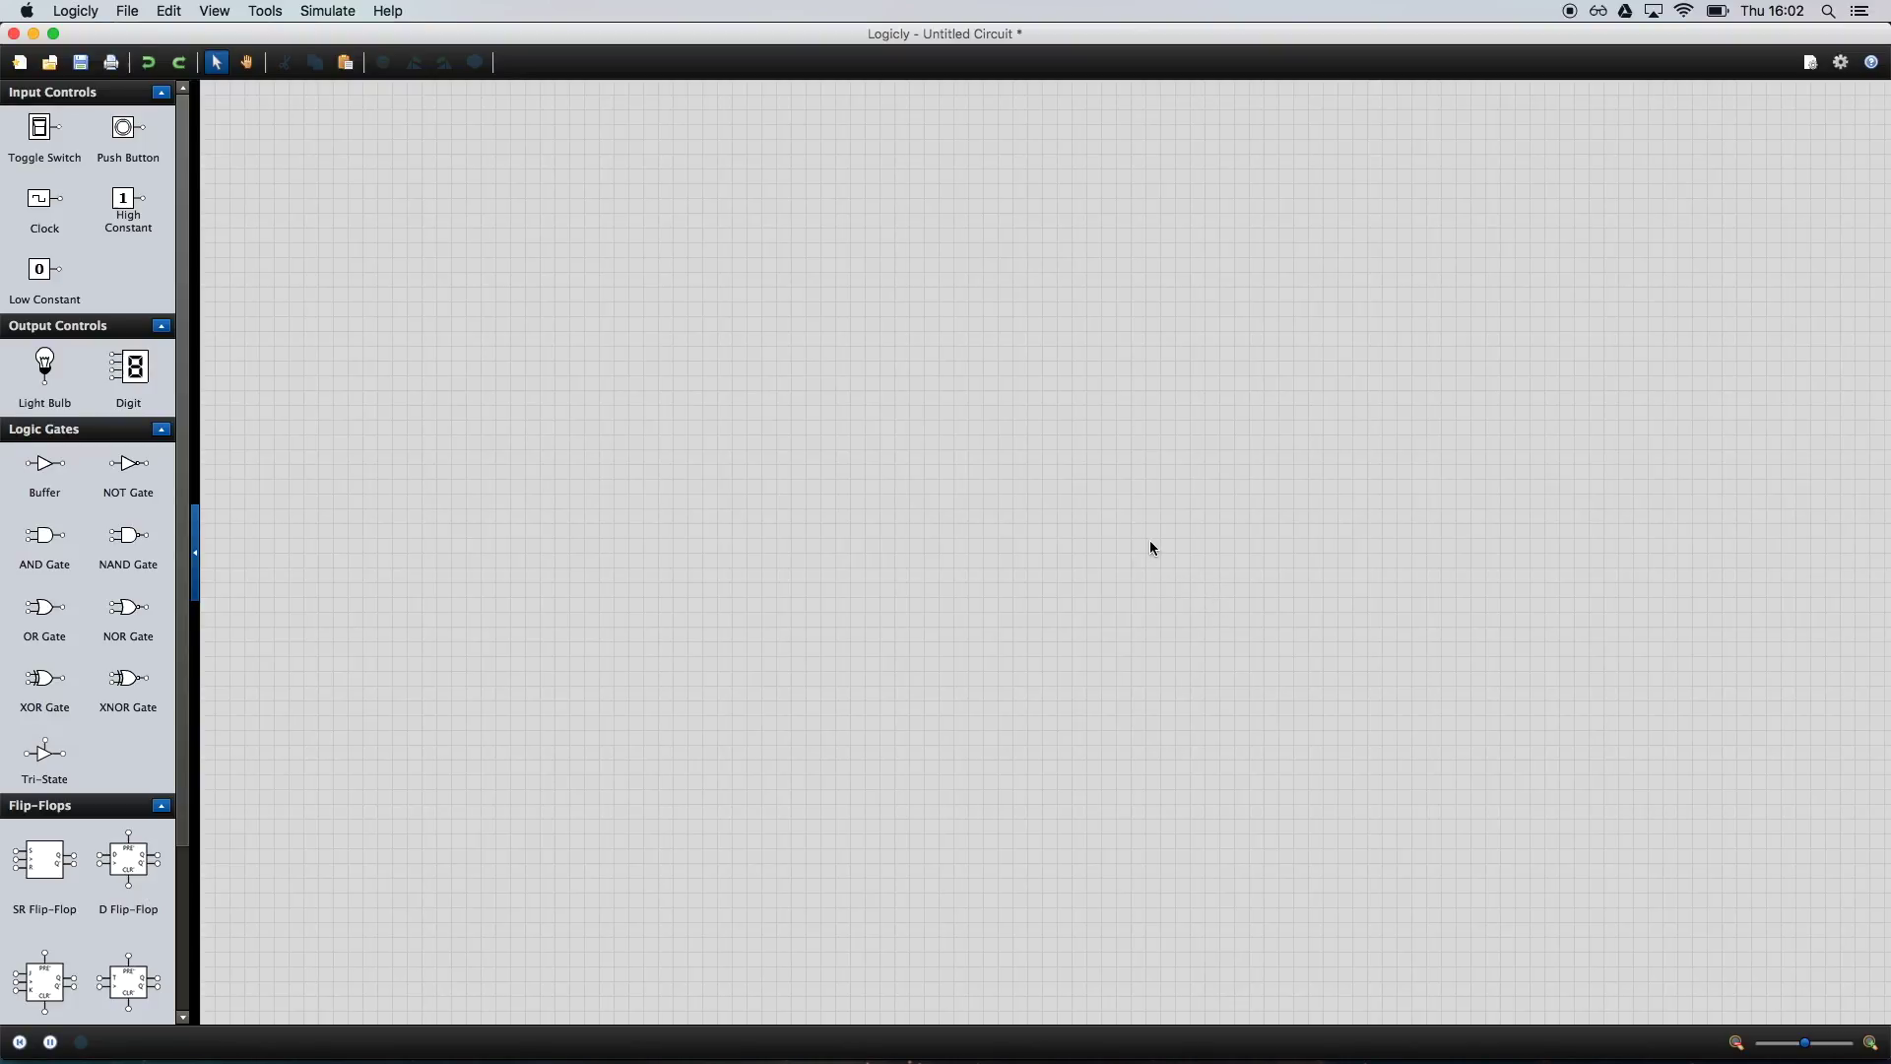
- Switch to the Excel workbook with the binary addition example
{"action": "key", "text": "super+Tab"}
{"action": "key", "text": "Tab"}
{"action": "key", "text": "Tab"}
{"action": "key", "text": "Tab"}
{"action": "key", "text": "Tab"}
{"action": "key", "text": "Tab"}
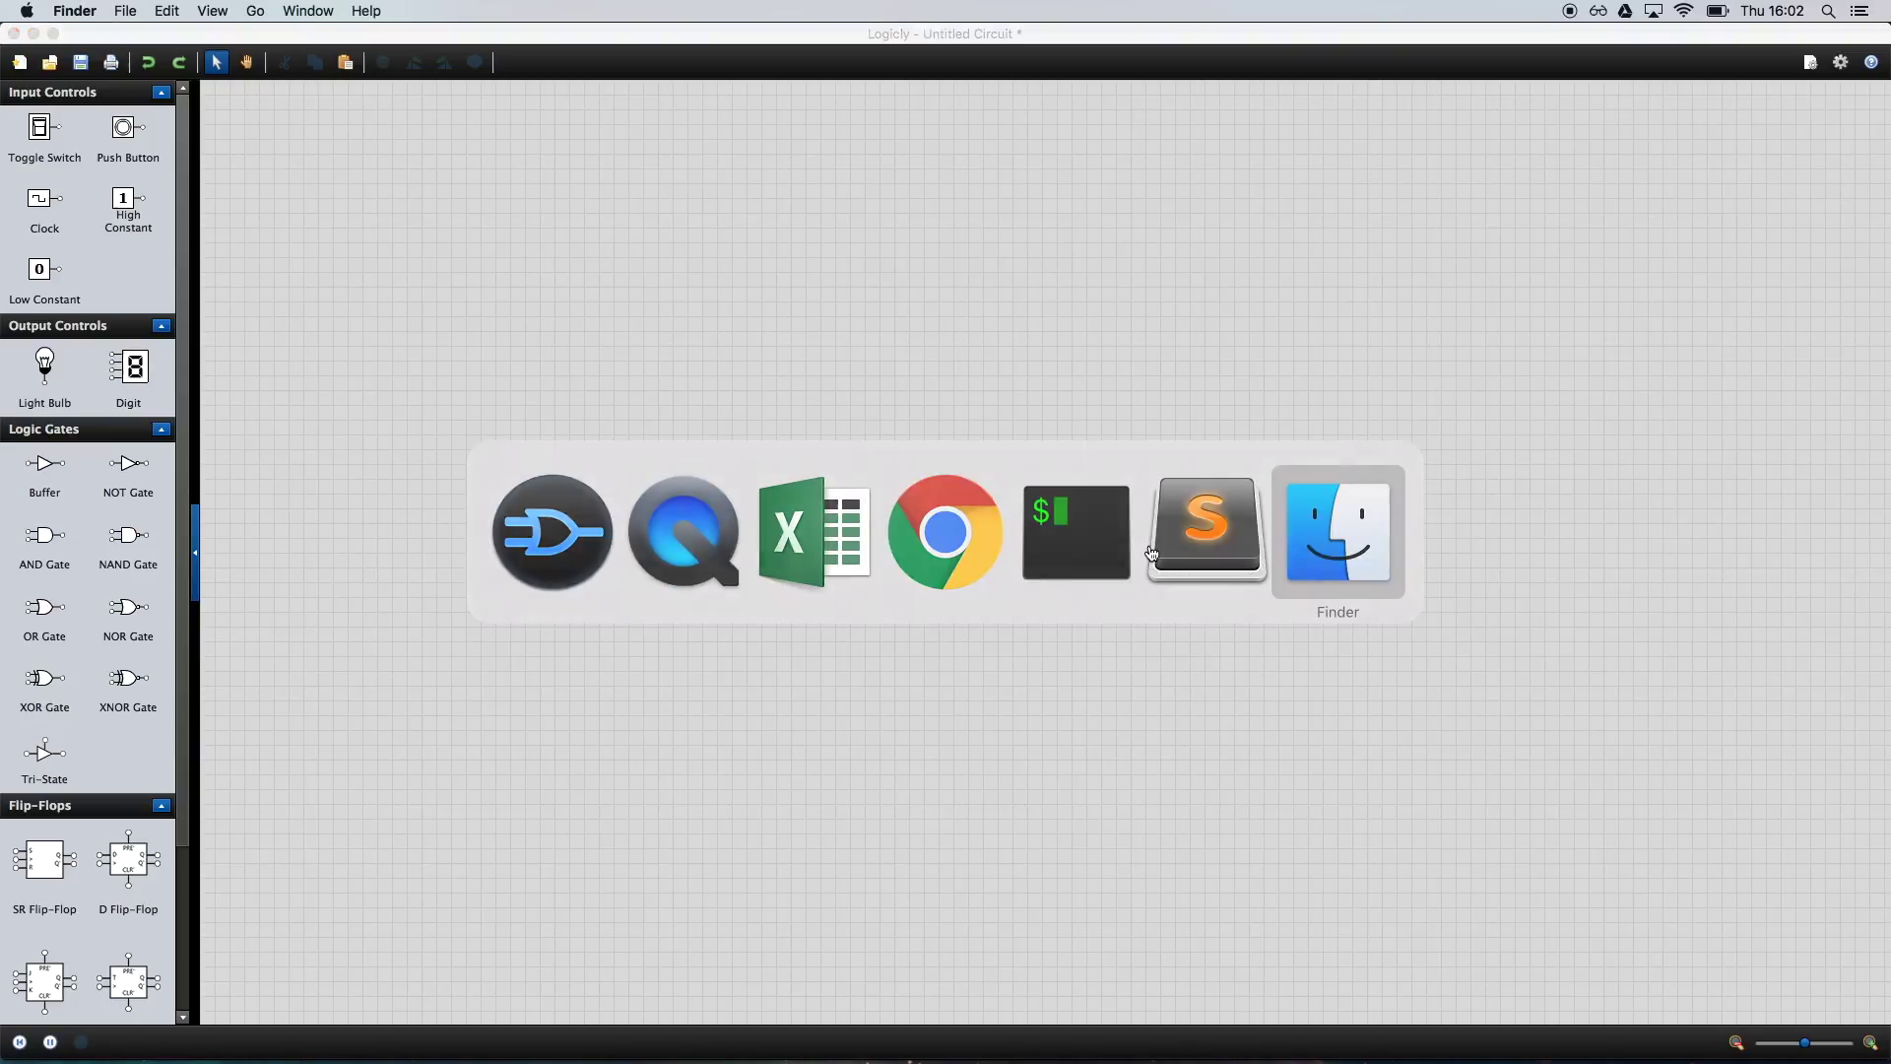
{"action": "key", "text": "super+Tab"}
{"action": "key", "text": "Tab"}
{"action": "key", "text": "Tab"}
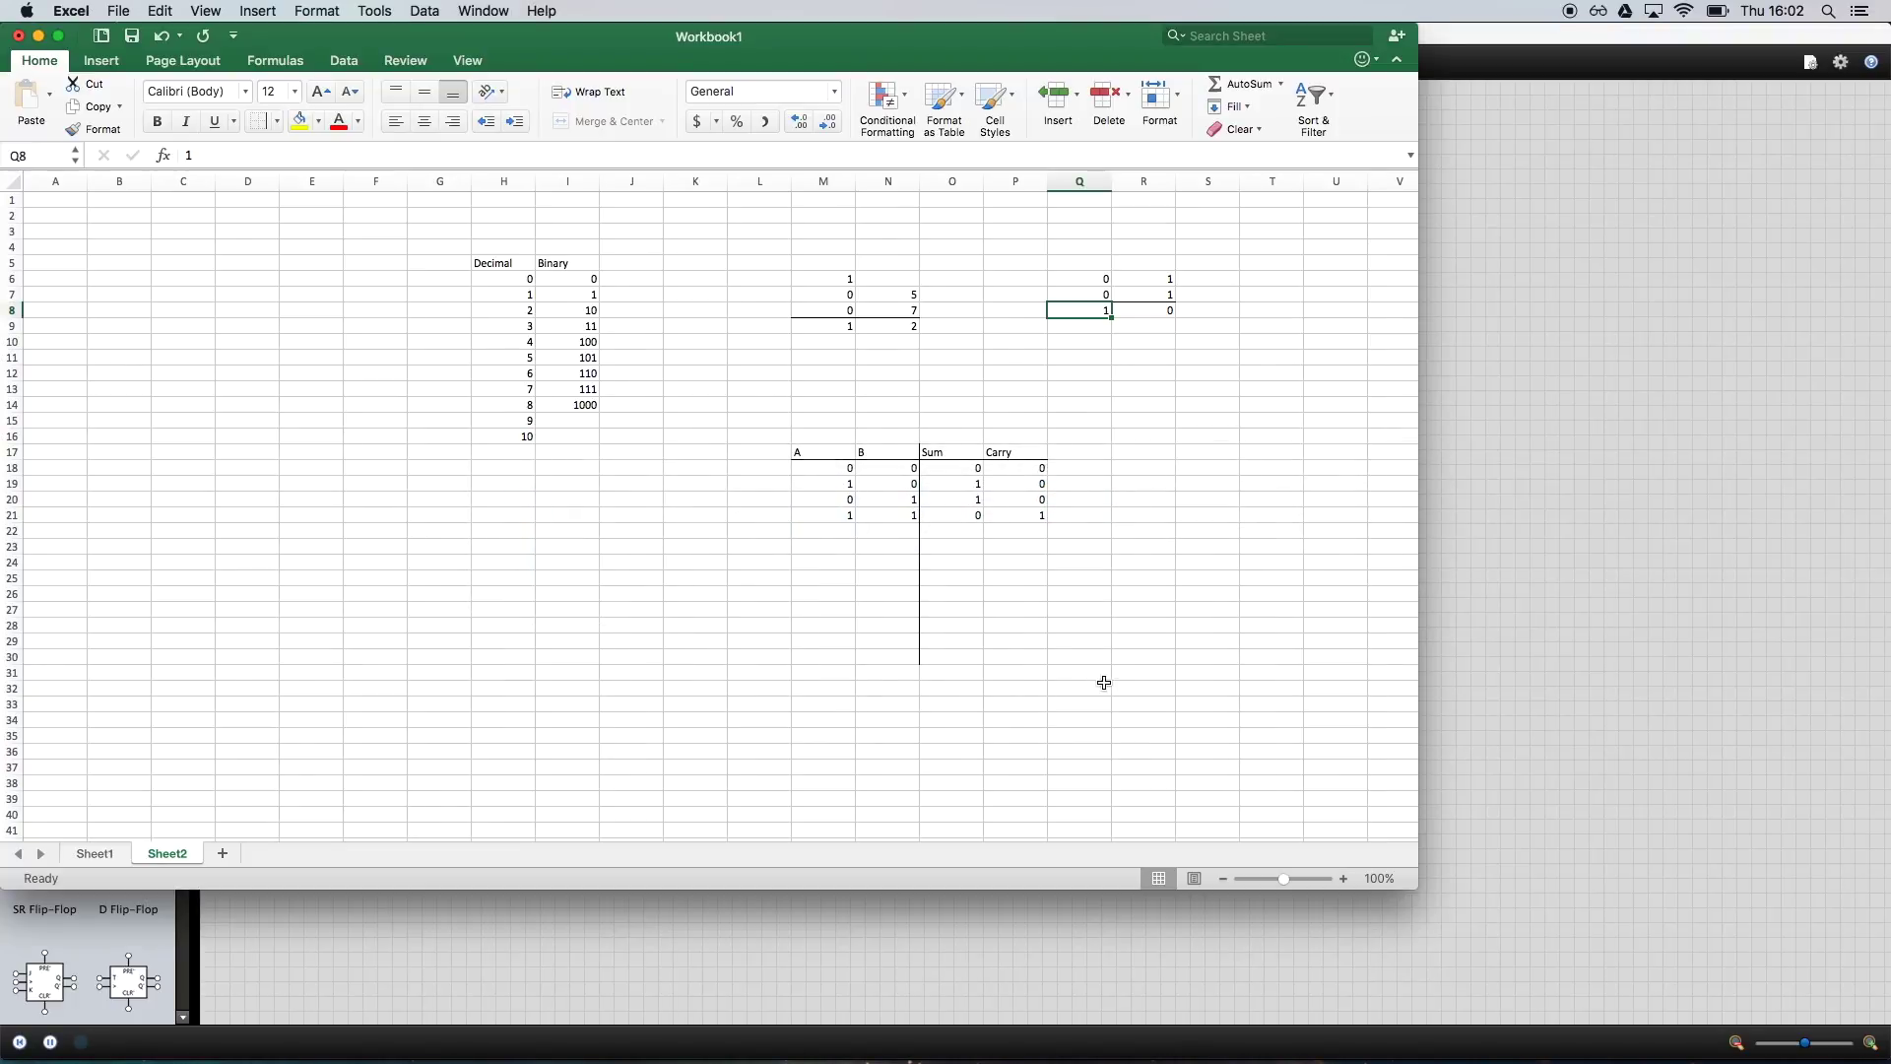
- Set the first number's second binary digit in cell Q6 to 1
{"action": "left_click", "coordinate": [1103, 279]}
{"action": "key", "text": "Left"}
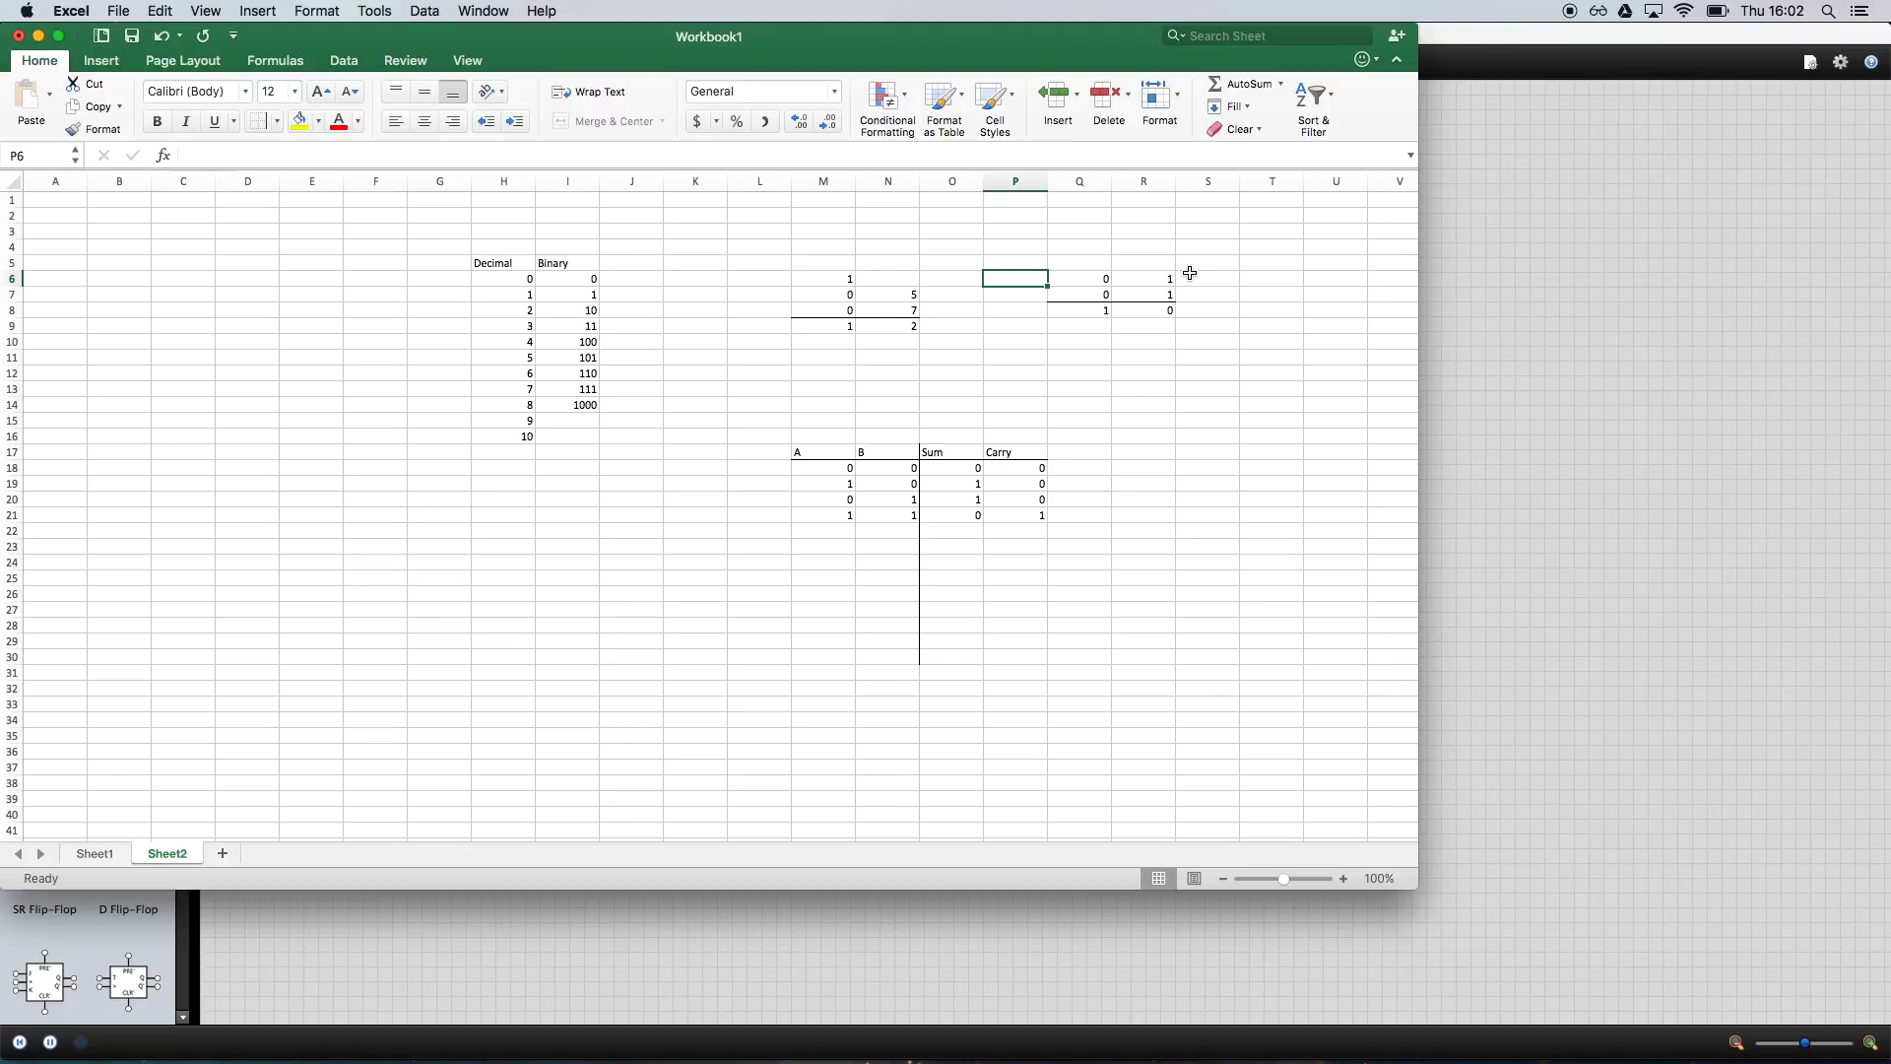
{"action": "key", "text": "Right"}
{"action": "key", "text": "Left"}
{"action": "key", "text": "Right"}
{"action": "key", "text": "Right"}
{"action": "key", "text": "Left"}
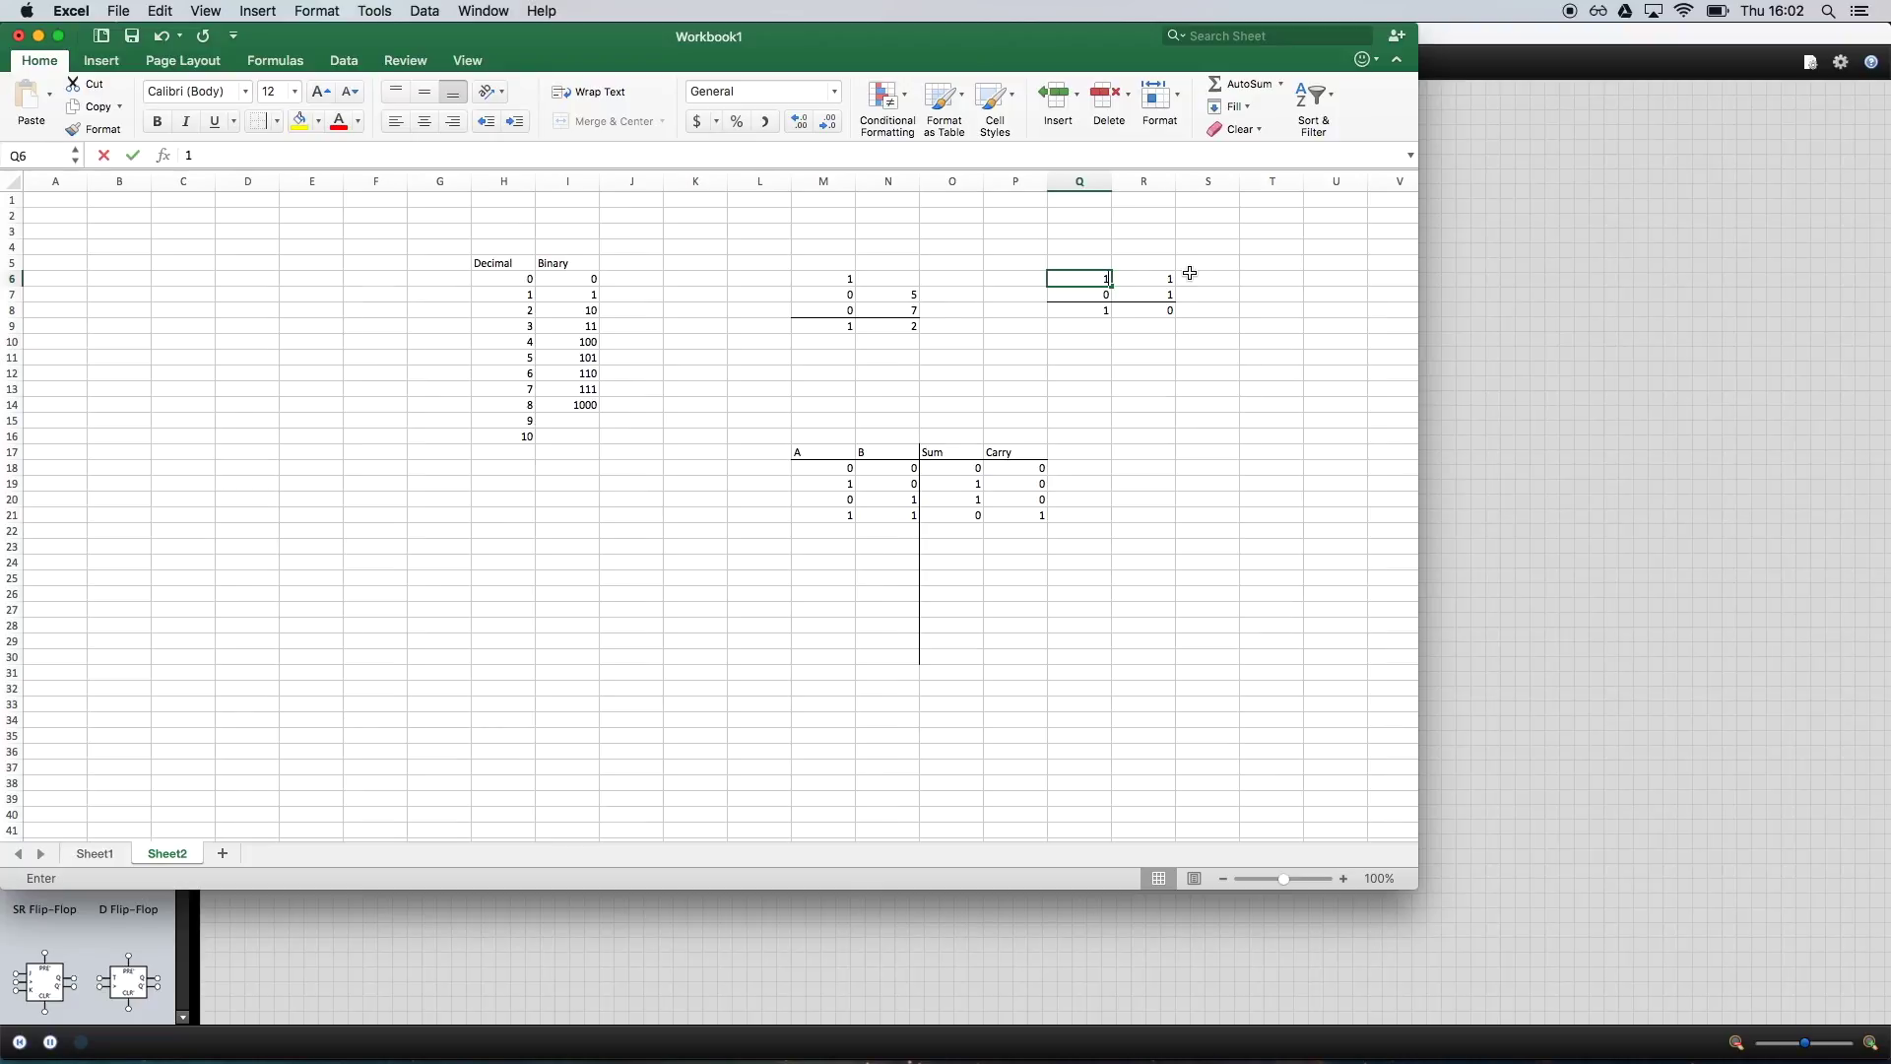
{"action": "type", "text": "1"}
{"action": "key", "text": "Right"}
- Add a third digit column to the binary addition, with 0 in P6 and 1 in P7
{"action": "key", "text": "Left"}
{"action": "key", "text": "Left"}
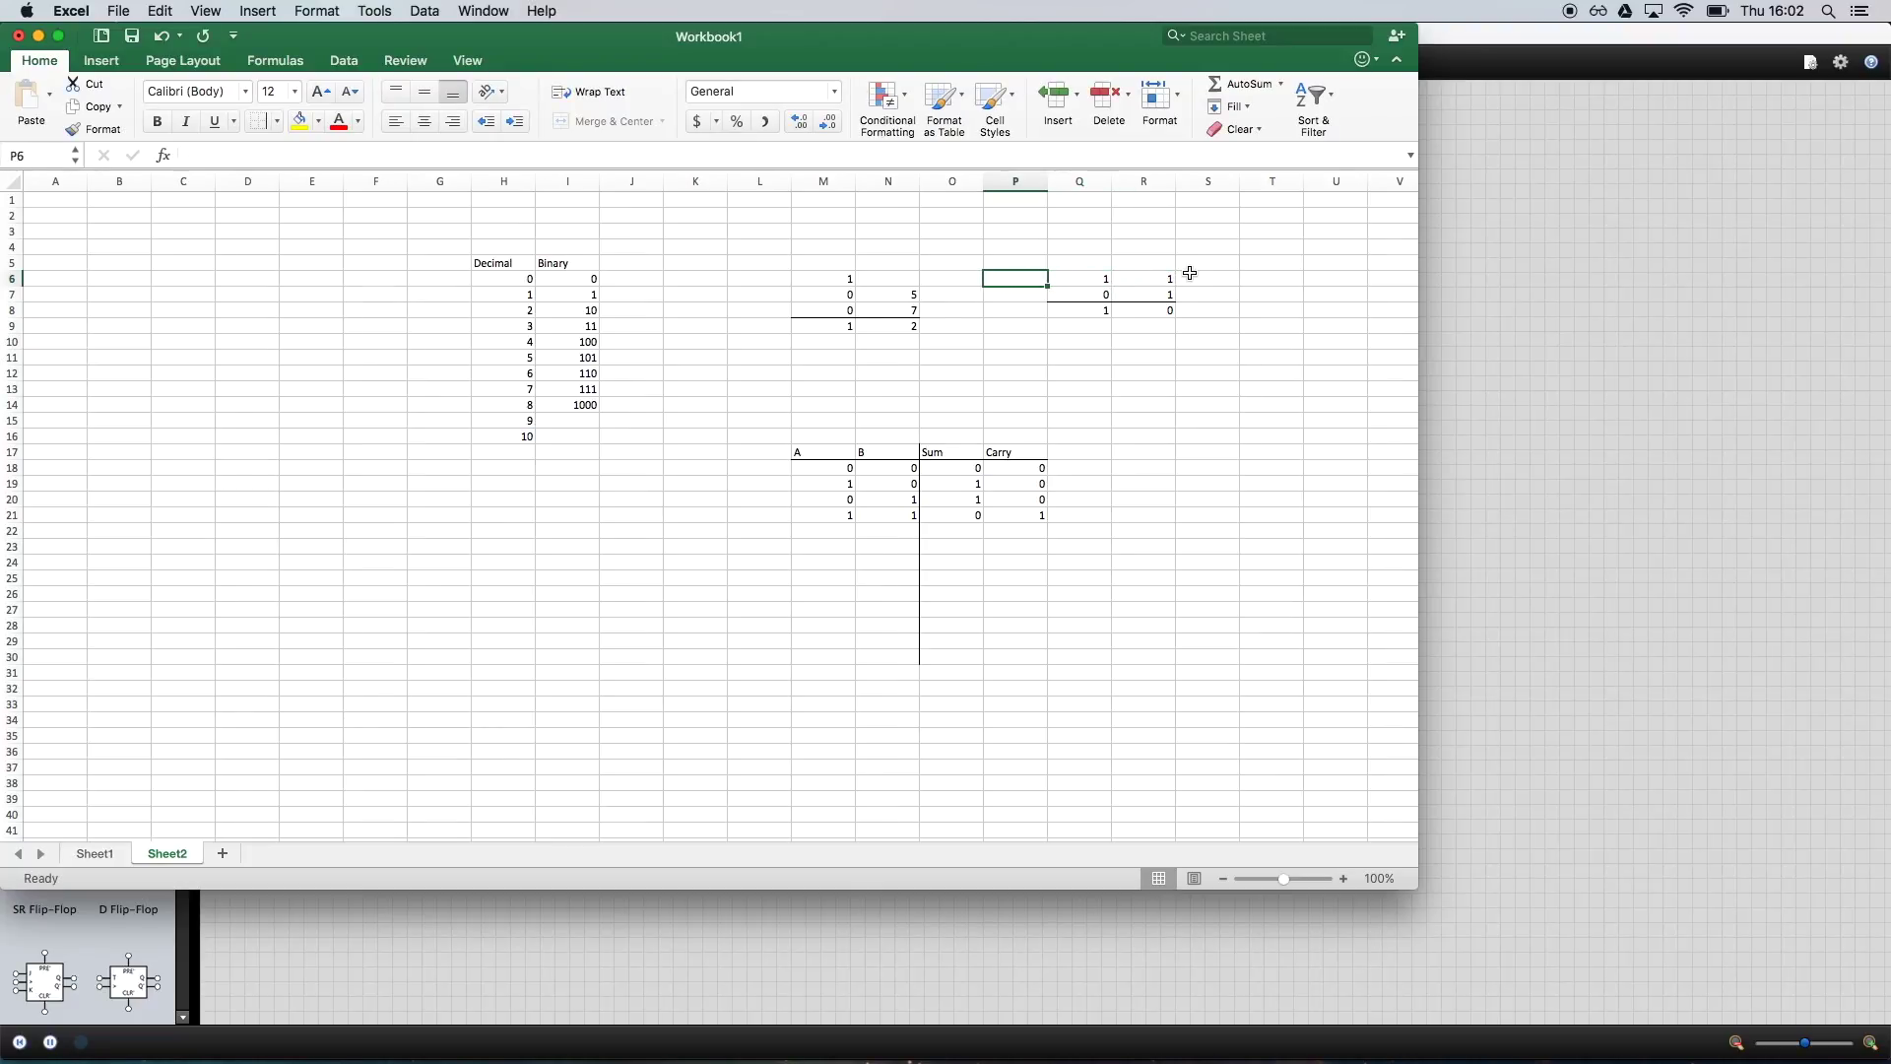
{"action": "key", "text": "Down"}
{"action": "type", "text": "1"}
{"action": "key", "text": "Up"}
{"action": "type", "text": "0"}
{"action": "key", "text": "Right"}
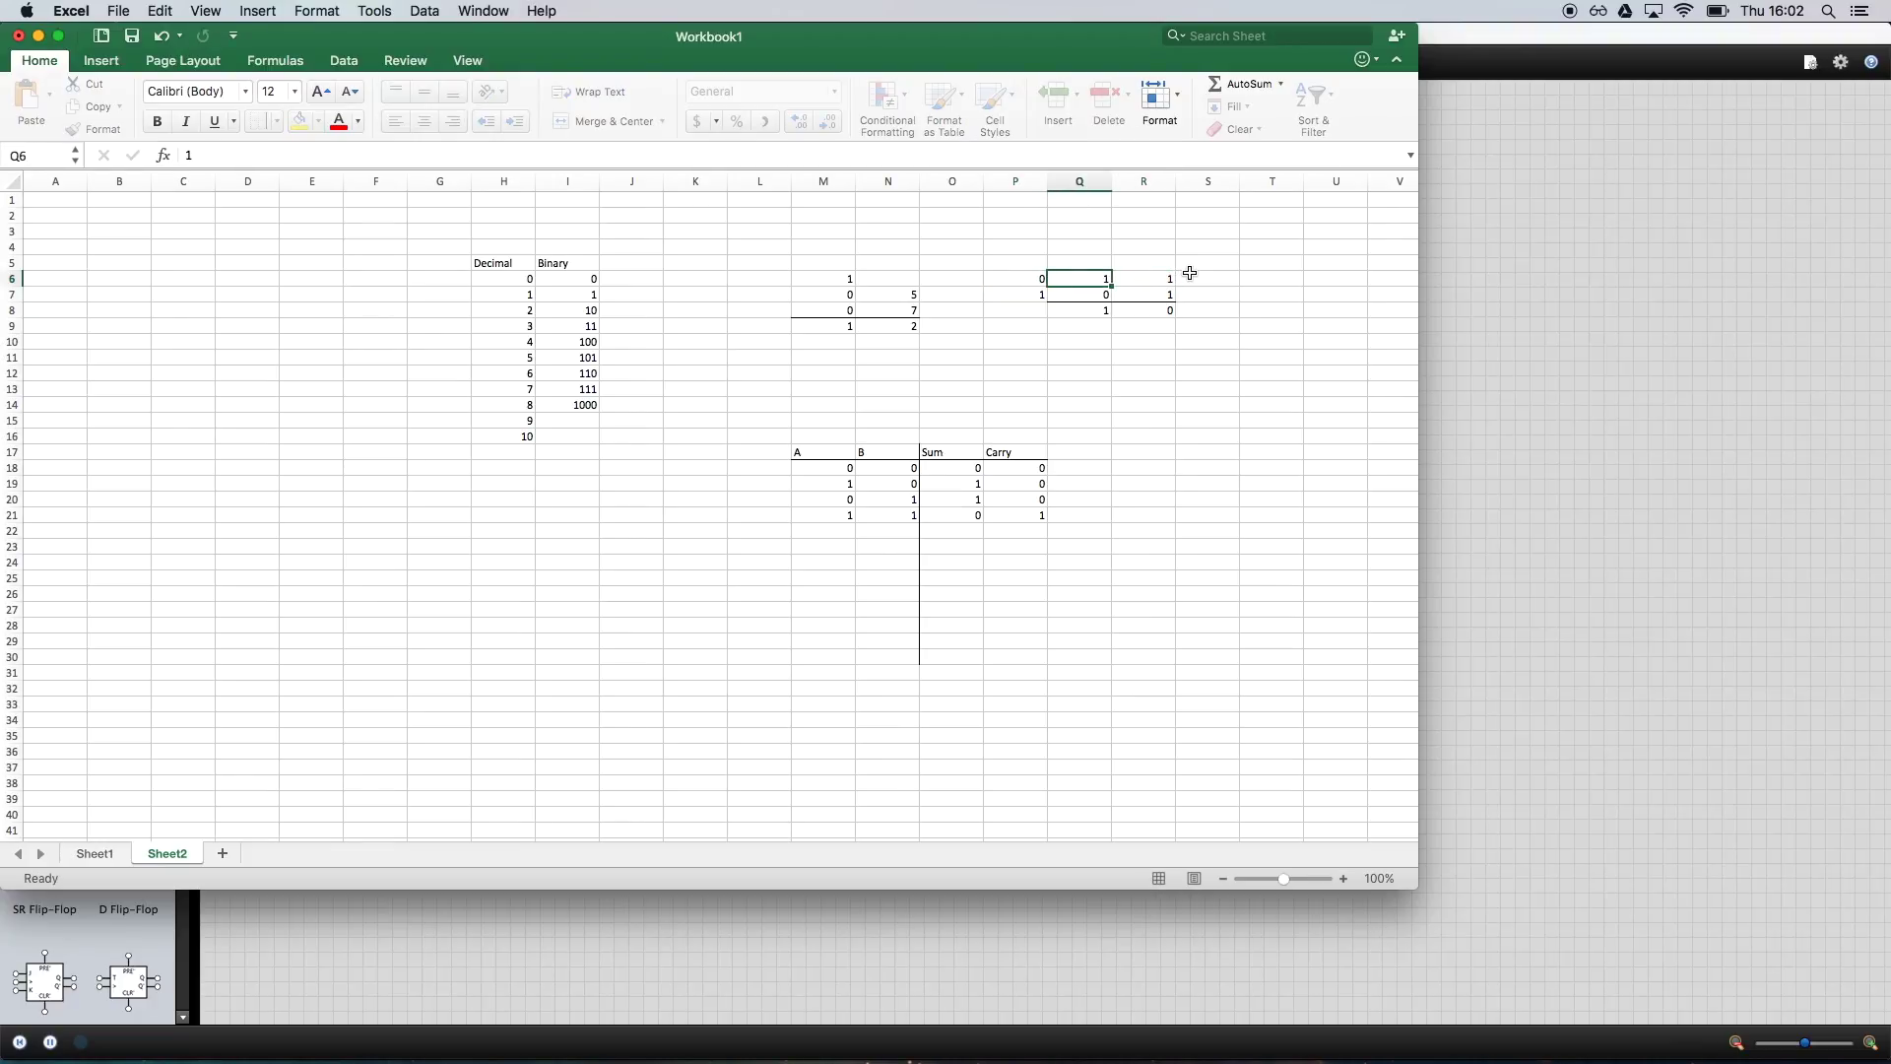
- Extend the sum line by applying a bottom border to cells O7:P7
{"action": "key", "text": "Down"}
{"action": "key", "text": "Left"}
{"action": "key", "text": "shift+Left"}
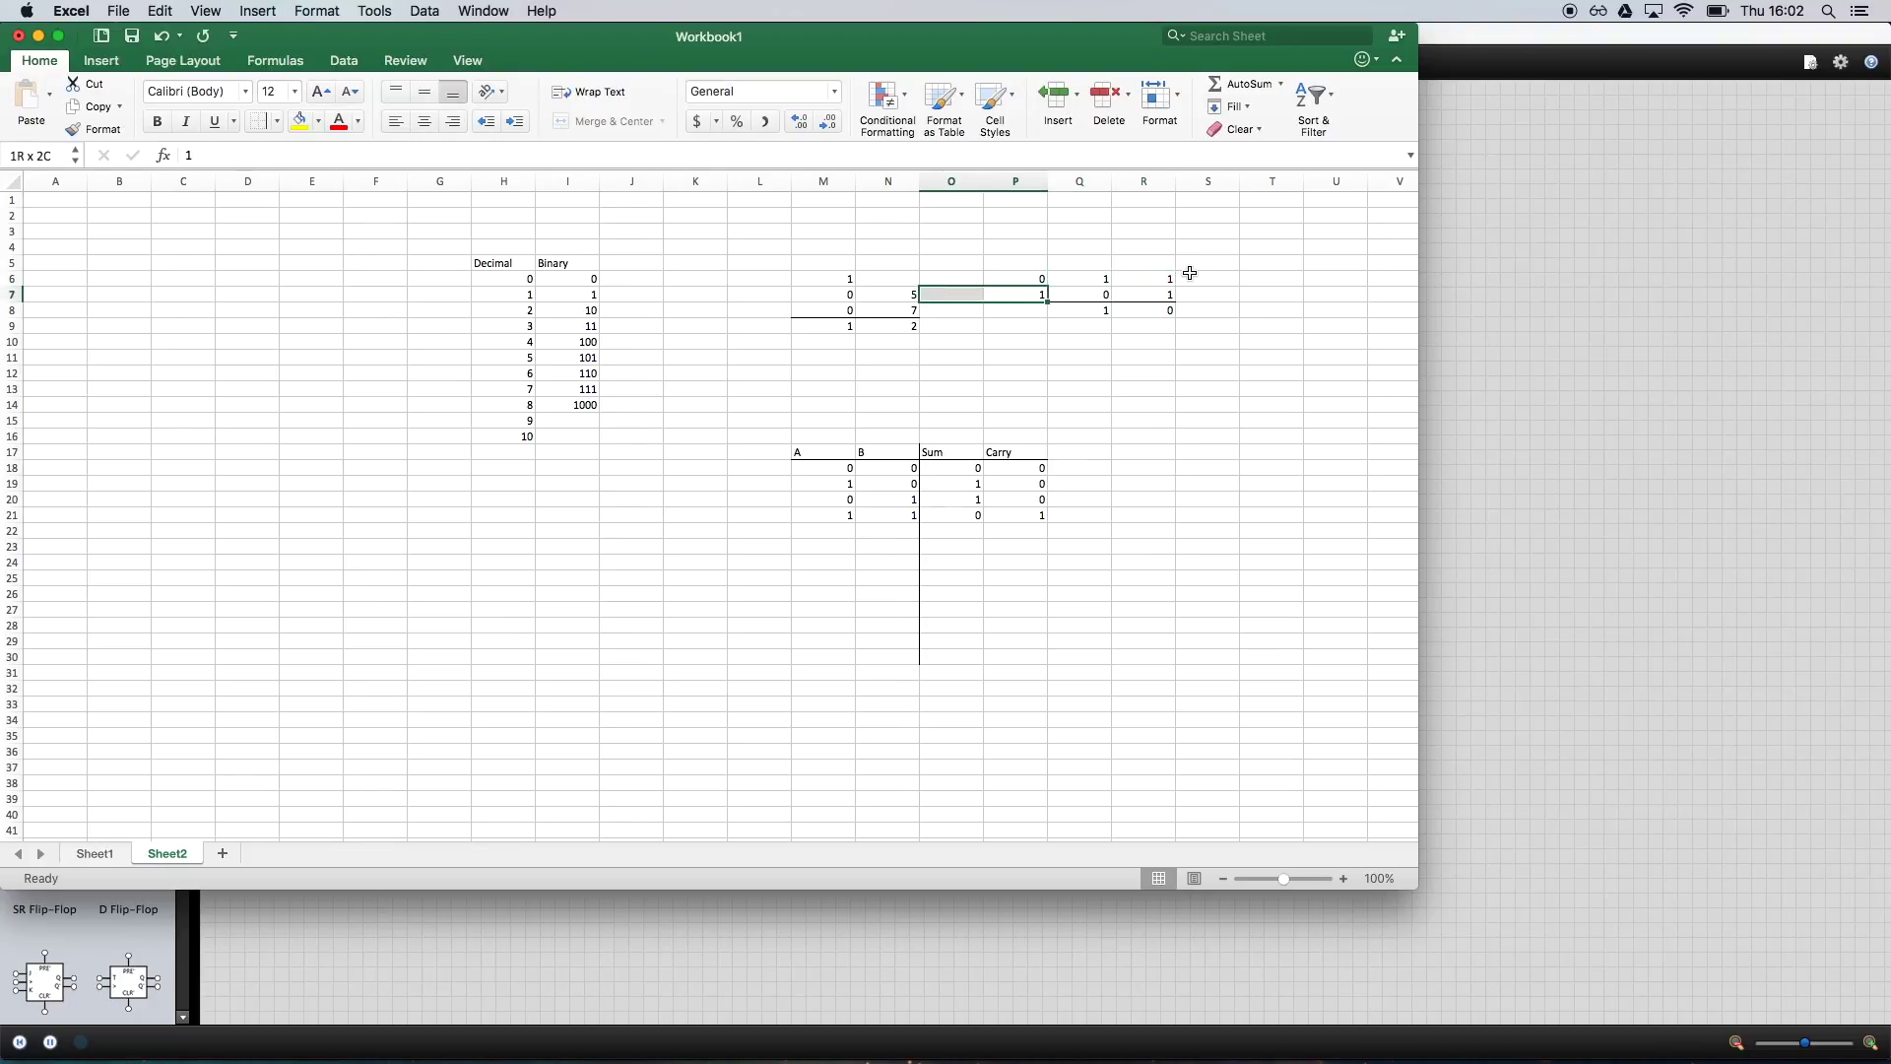
{"action": "left_click", "coordinate": [277, 121]}
{"action": "left_click", "coordinate": [285, 174]}
{"action": "left_click", "coordinate": [950, 388]}
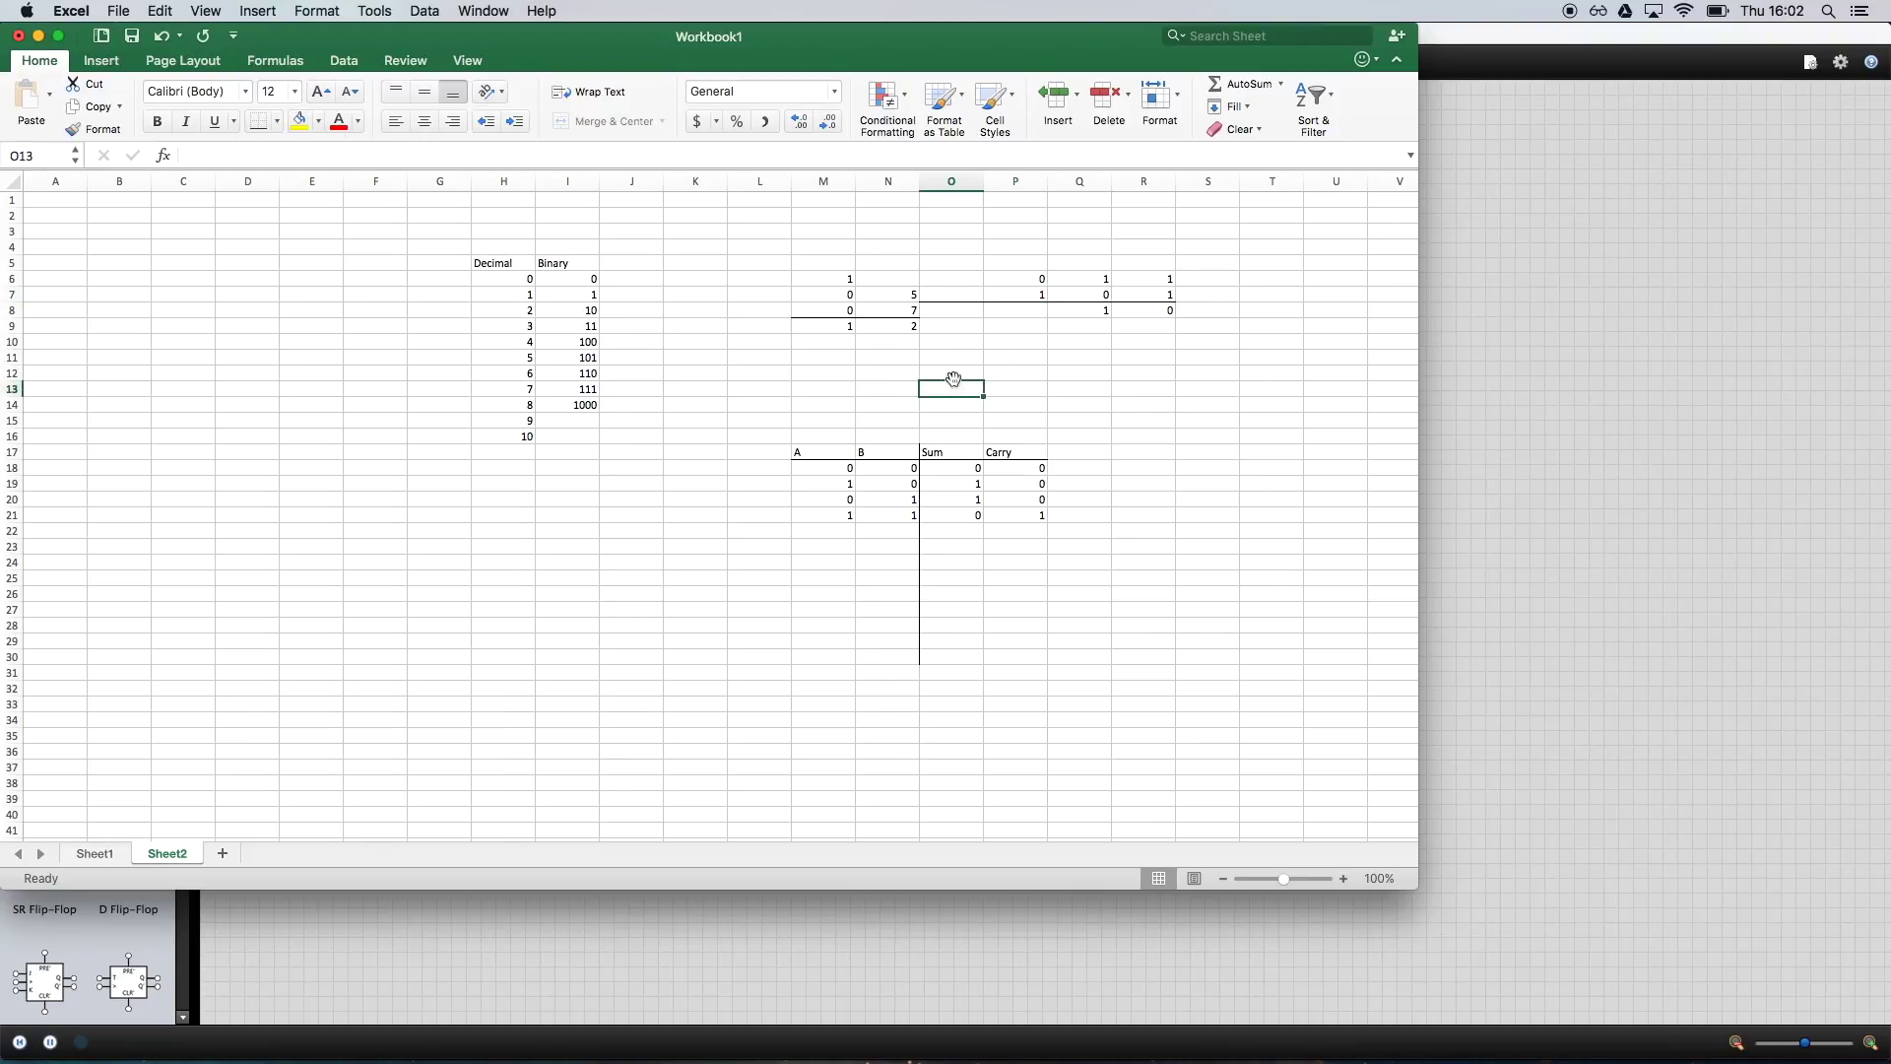
- Clear the contents of the decimal addition example in cells M6:N9
{"action": "left_click", "coordinate": [852, 278]}
{"action": "key", "text": "shift+Right"}
{"action": "key", "text": "shift+Down"}
{"action": "key", "text": "shift+Down"}
{"action": "key", "text": "shift+Down"}
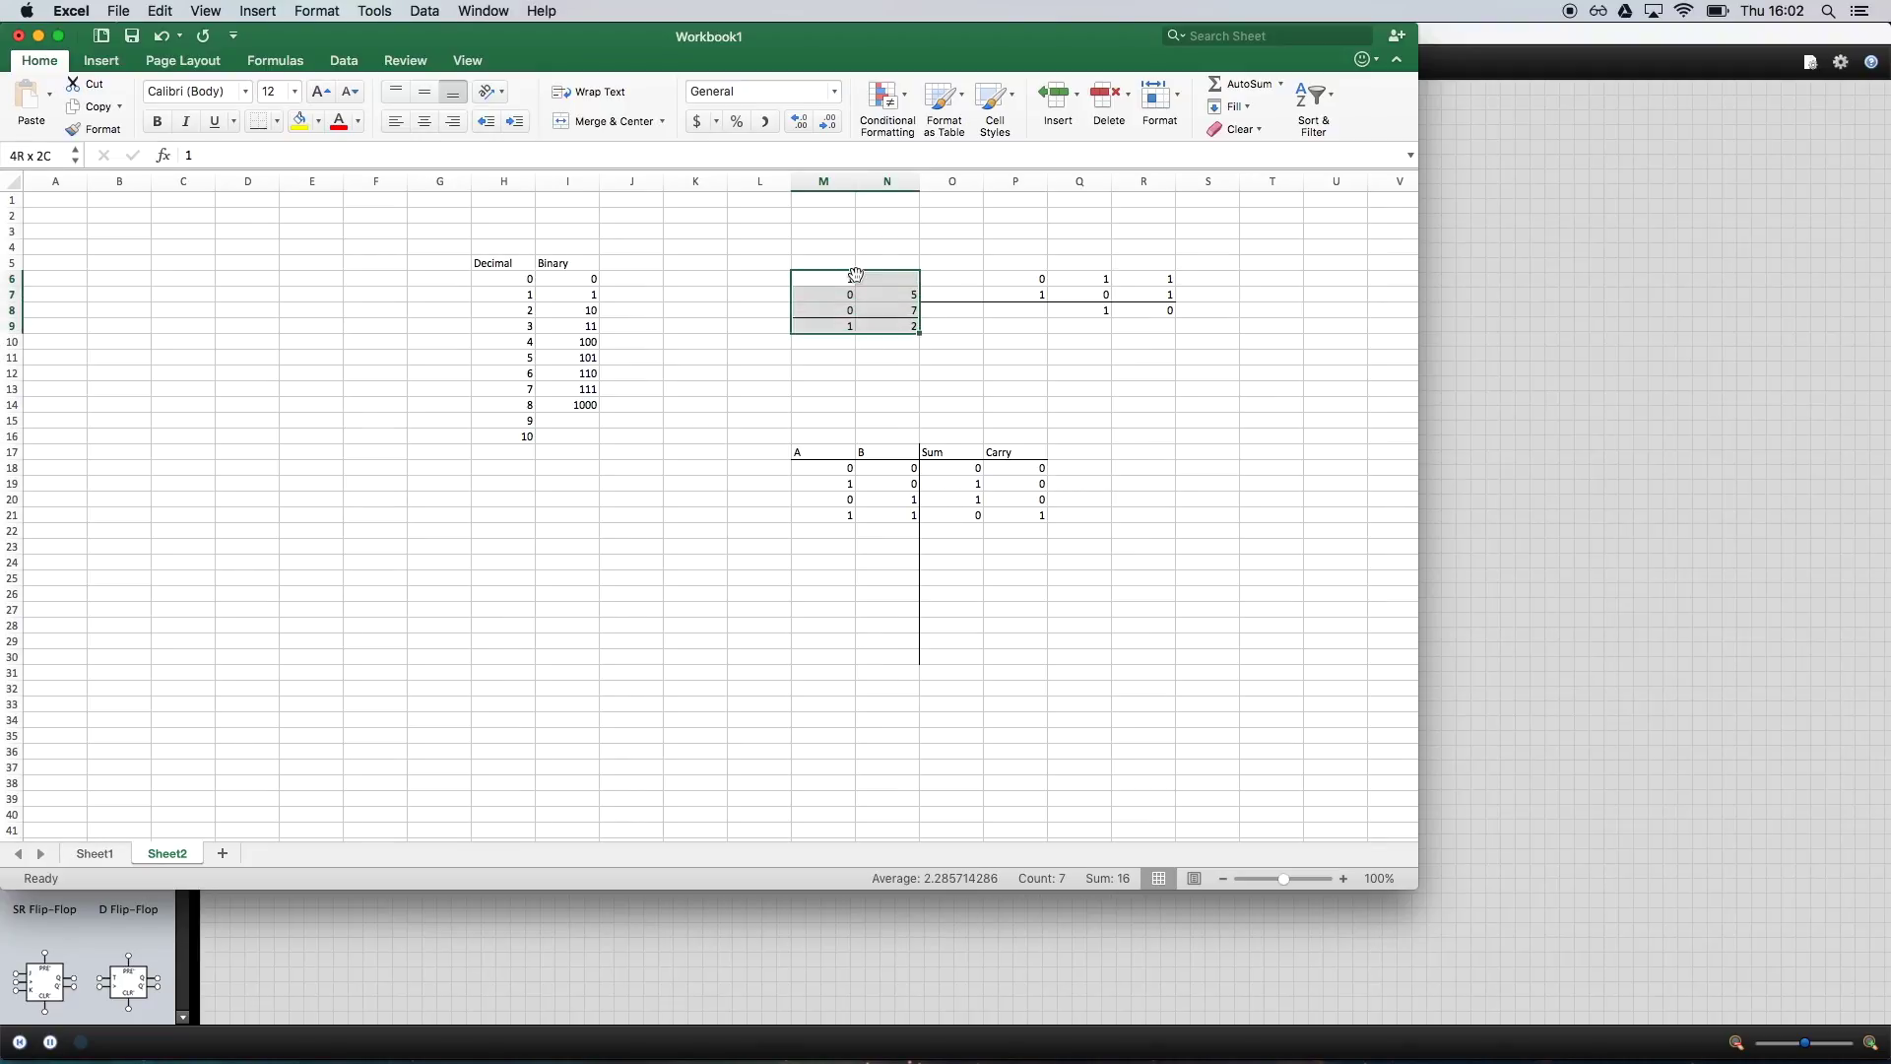
{"action": "left_click", "coordinate": [854, 276]}
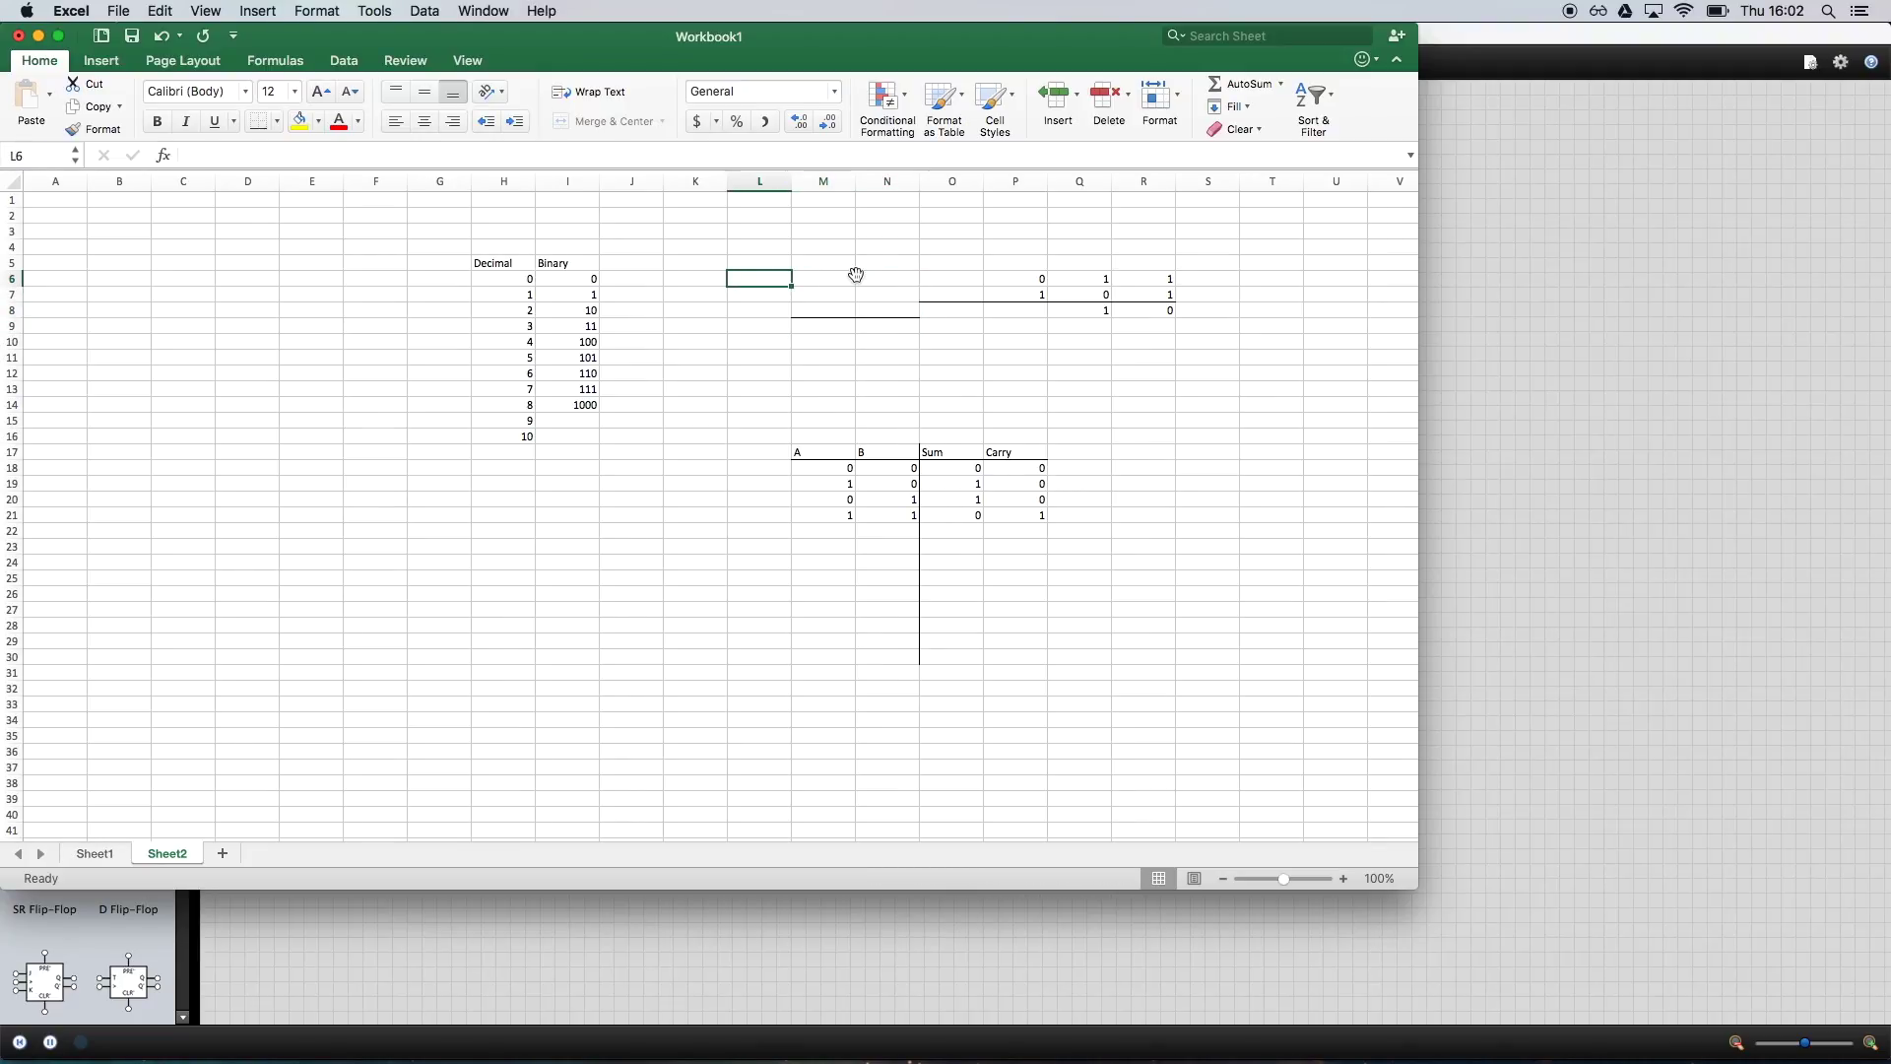
- Enter 0 in result cells Q8 and R8 of the binary addition
{"action": "left_click", "coordinate": [962, 326]}
{"action": "left_click", "coordinate": [1088, 310]}
{"action": "type", "text": "0"}
{"action": "key", "text": "Tab"}
{"action": "type", "text": "0"}
{"action": "key", "text": "Tab"}
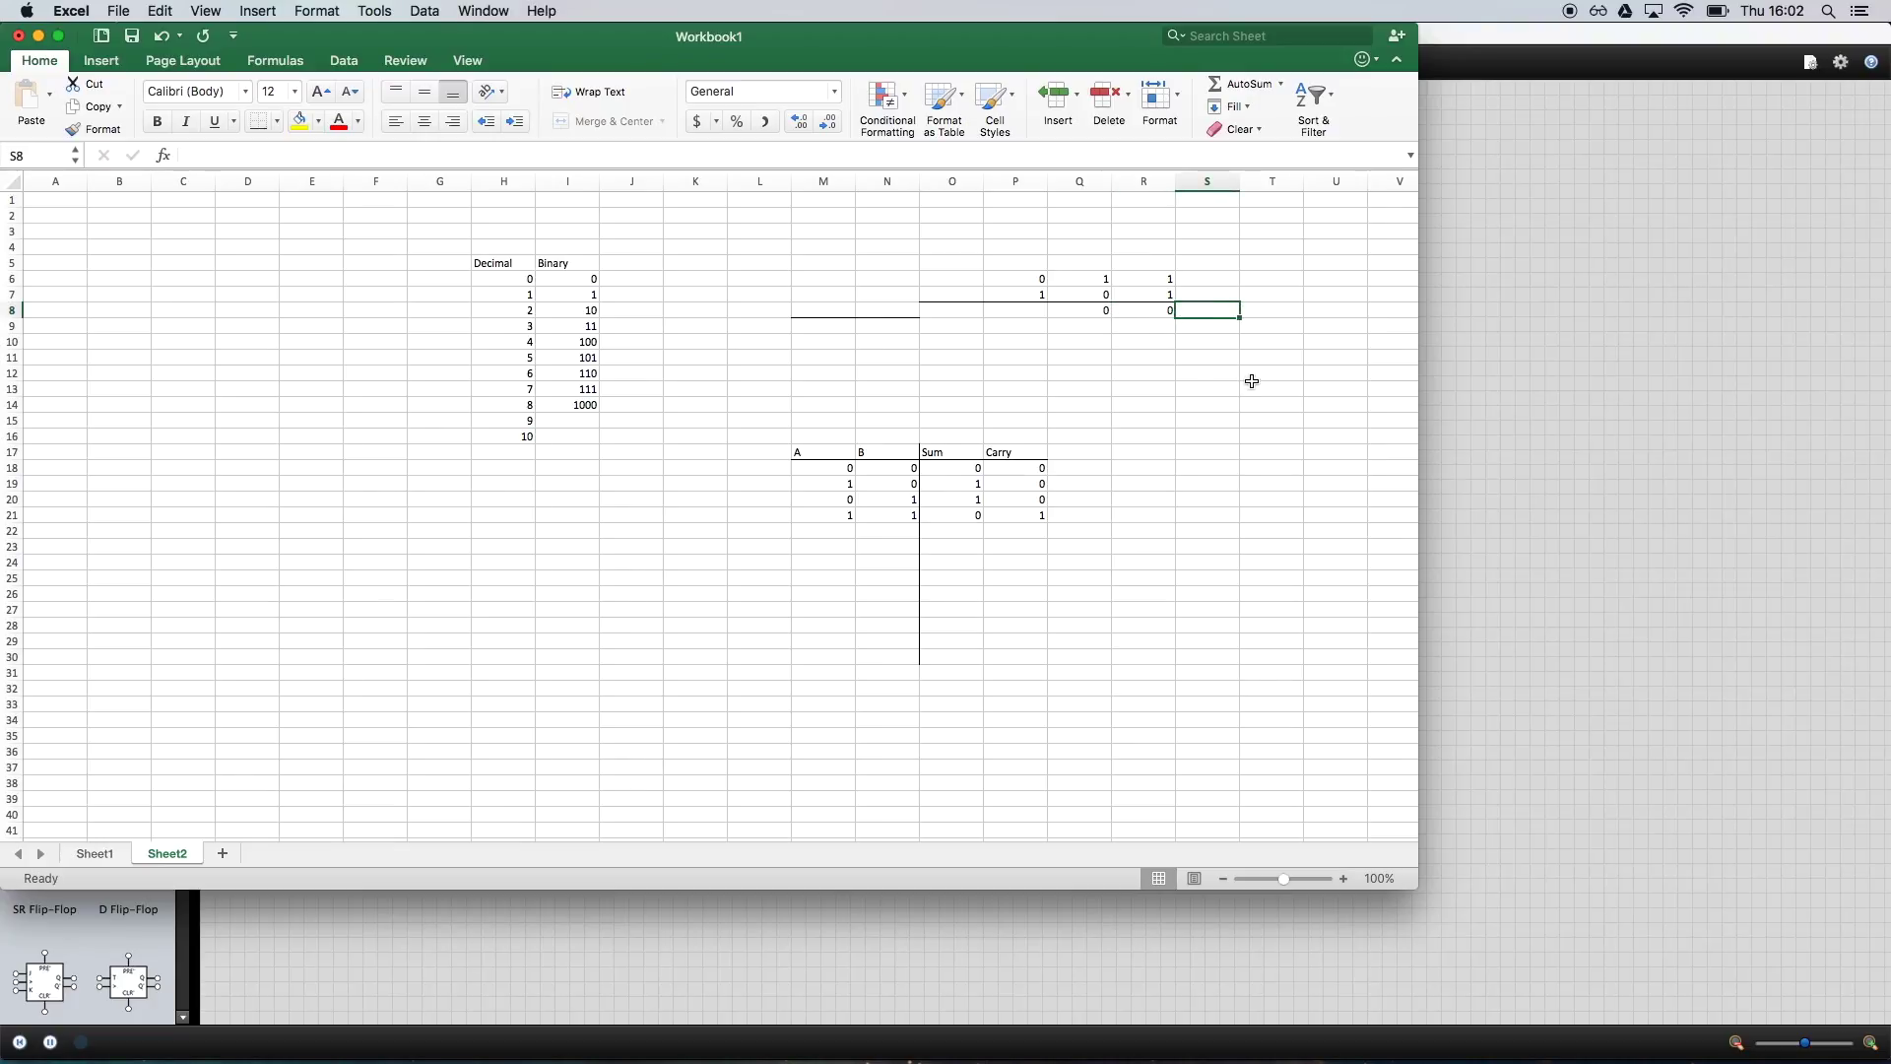
- Review the ones column of the binary addition and enter the carry digit 1 in cell Q5
{"action": "key", "text": "Left"}
{"action": "key", "text": "Up"}
{"action": "key", "text": "Up"}
{"action": "key", "text": "Up"}
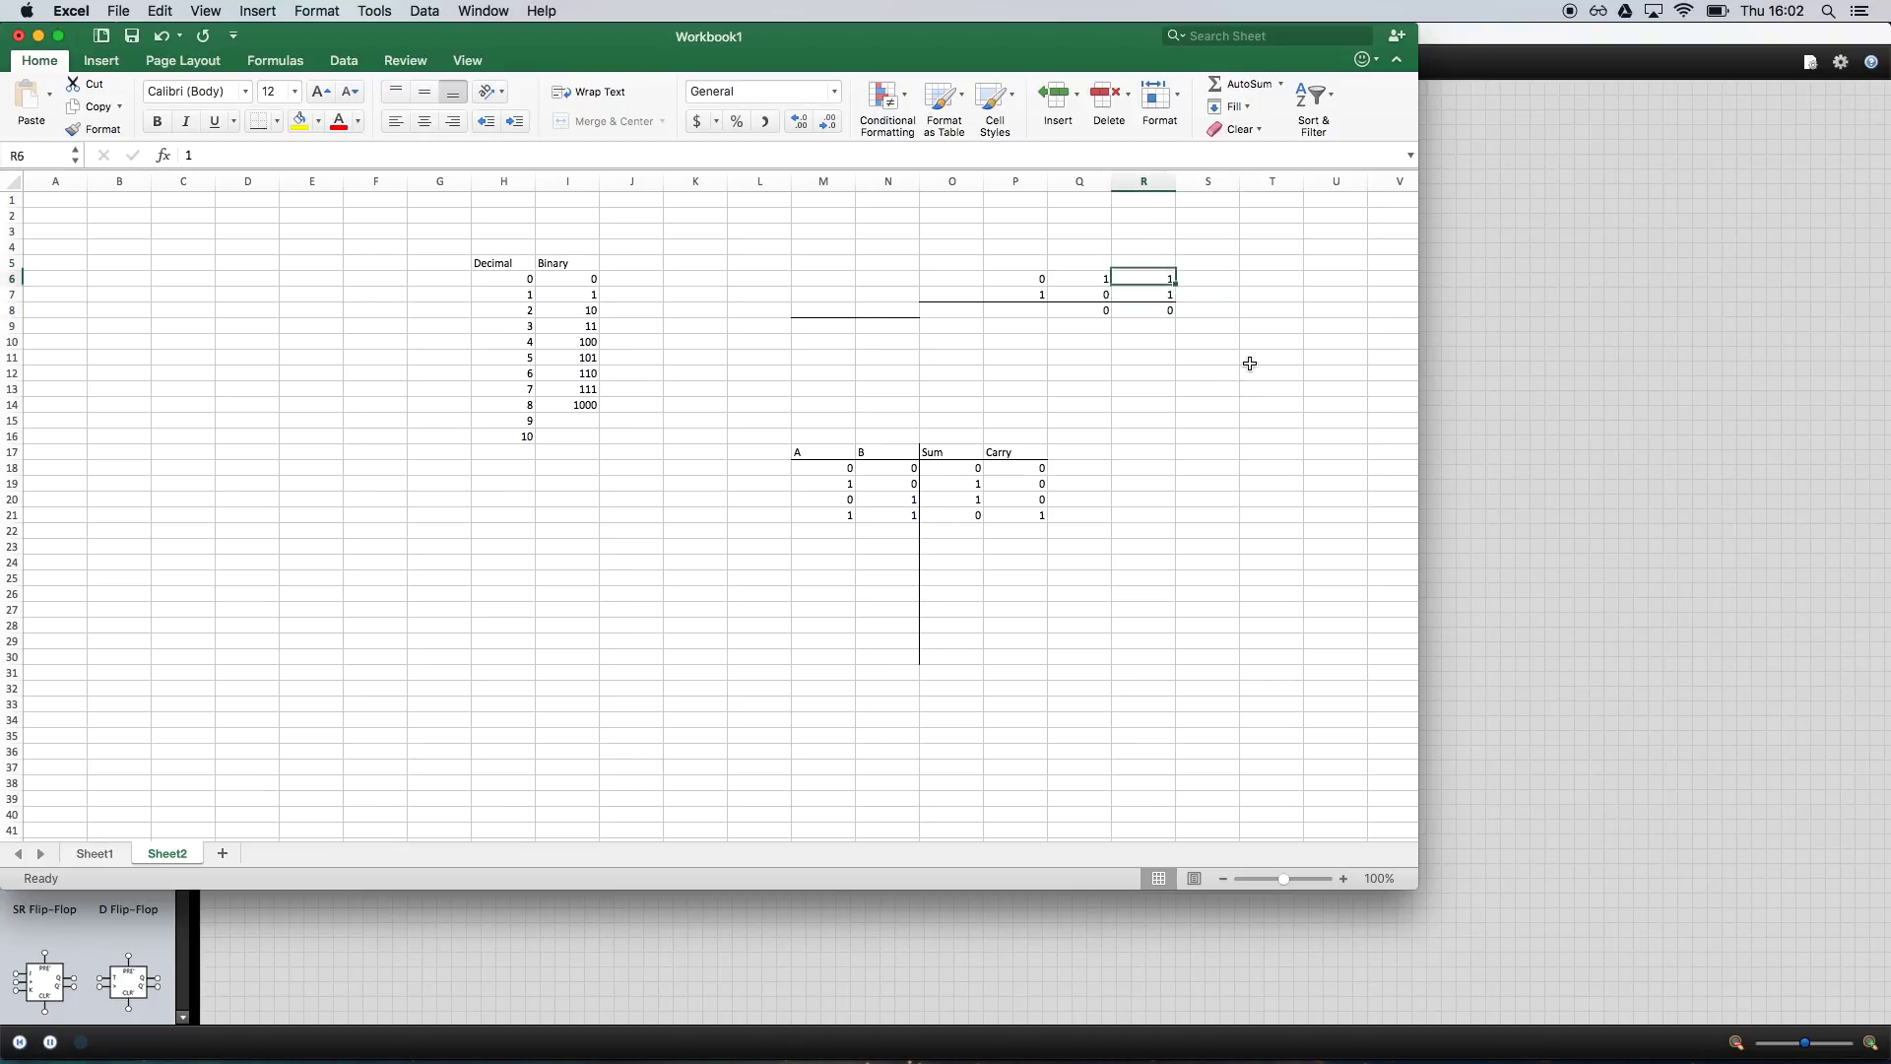
{"action": "key", "text": "Down"}
{"action": "key", "text": "Up"}
{"action": "key", "text": "Down"}
{"action": "key", "text": "Down"}
{"action": "key", "text": "Up"}
{"action": "key", "text": "Up"}
{"action": "key", "text": "Up"}
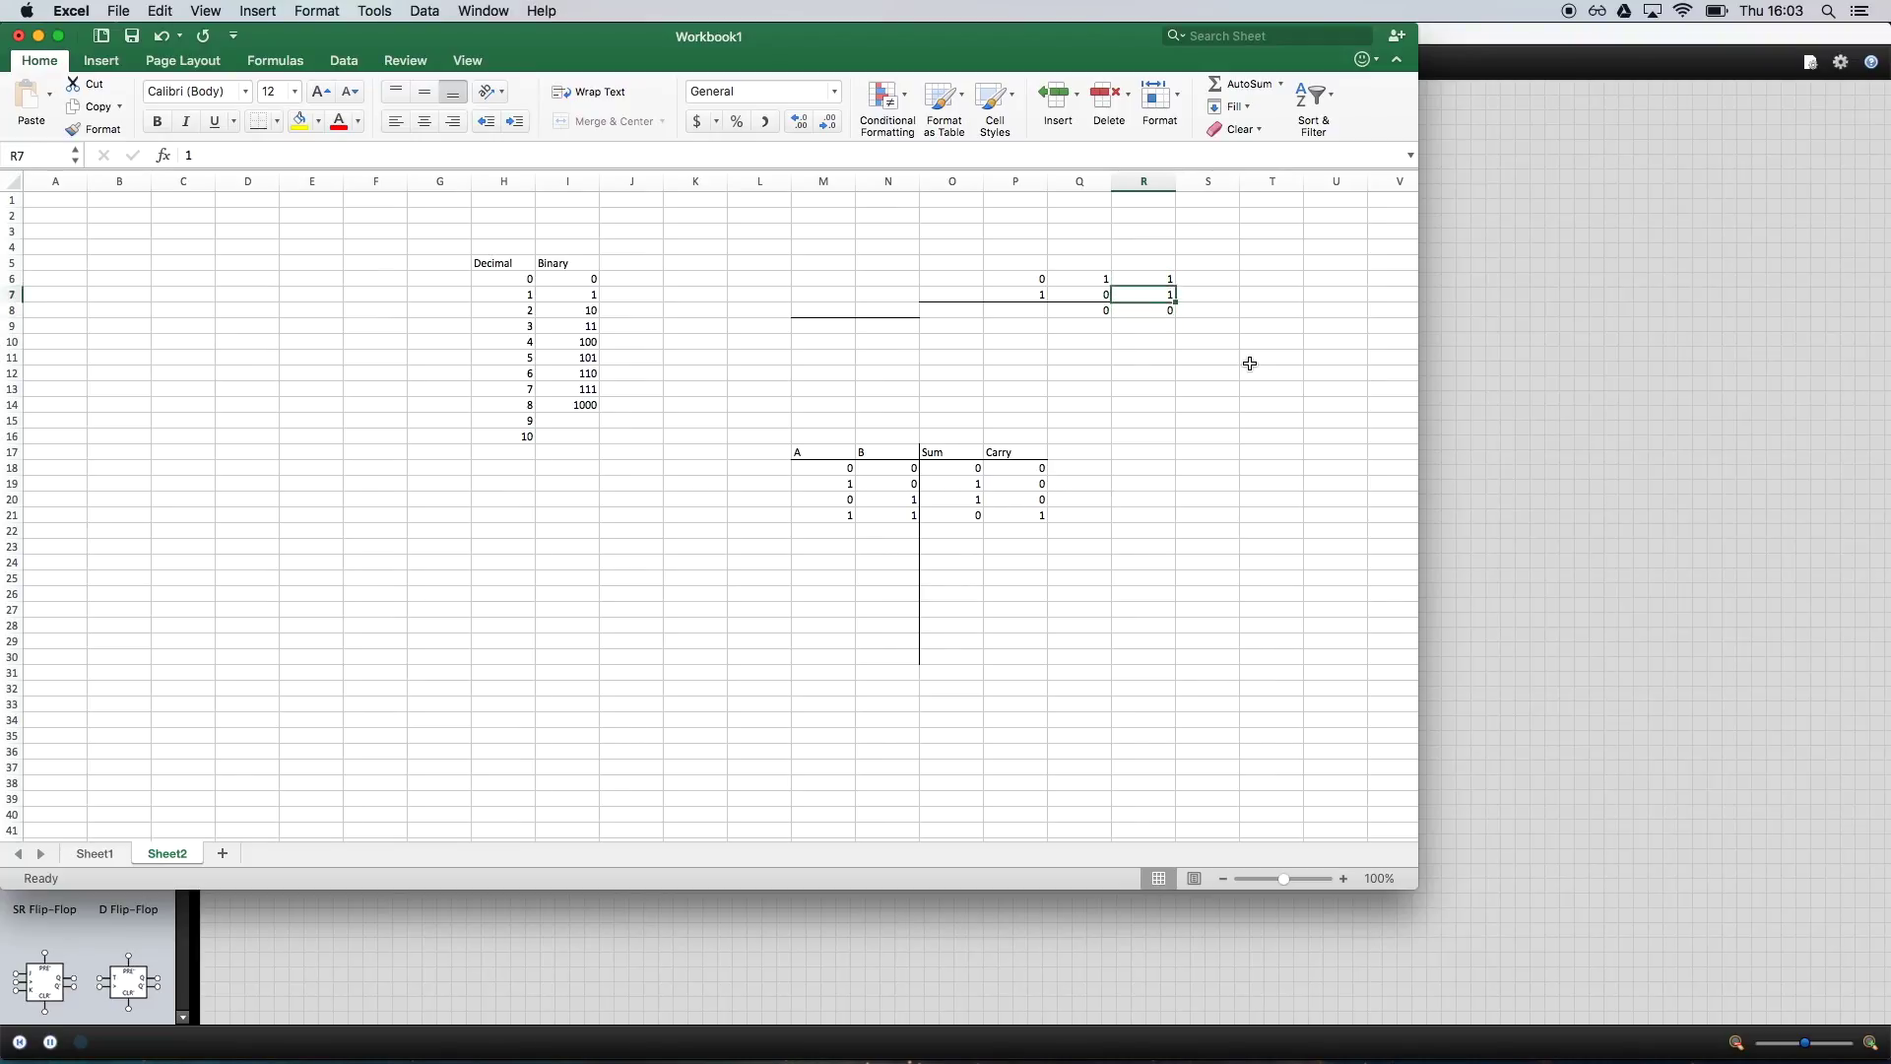
{"action": "key", "text": "Left"}
{"action": "type", "text": "1"}
{"action": "key", "text": "Return"}
- Examine the carry and the digits being added in column Q, comparing them with the ones column R
{"action": "key", "text": "Down"}
{"action": "key", "text": "Up"}
{"action": "key", "text": "Down"}
{"action": "key", "text": "Up"}
{"action": "key", "text": "Down"}
{"action": "key", "text": "Up"}
{"action": "key", "text": "Down"}
{"action": "key", "text": "Down"}
{"action": "key", "text": "Up"}
{"action": "key", "text": "Up"}
{"action": "key", "text": "Right"}
{"action": "key", "text": "Up"}
{"action": "key", "text": "Left"}
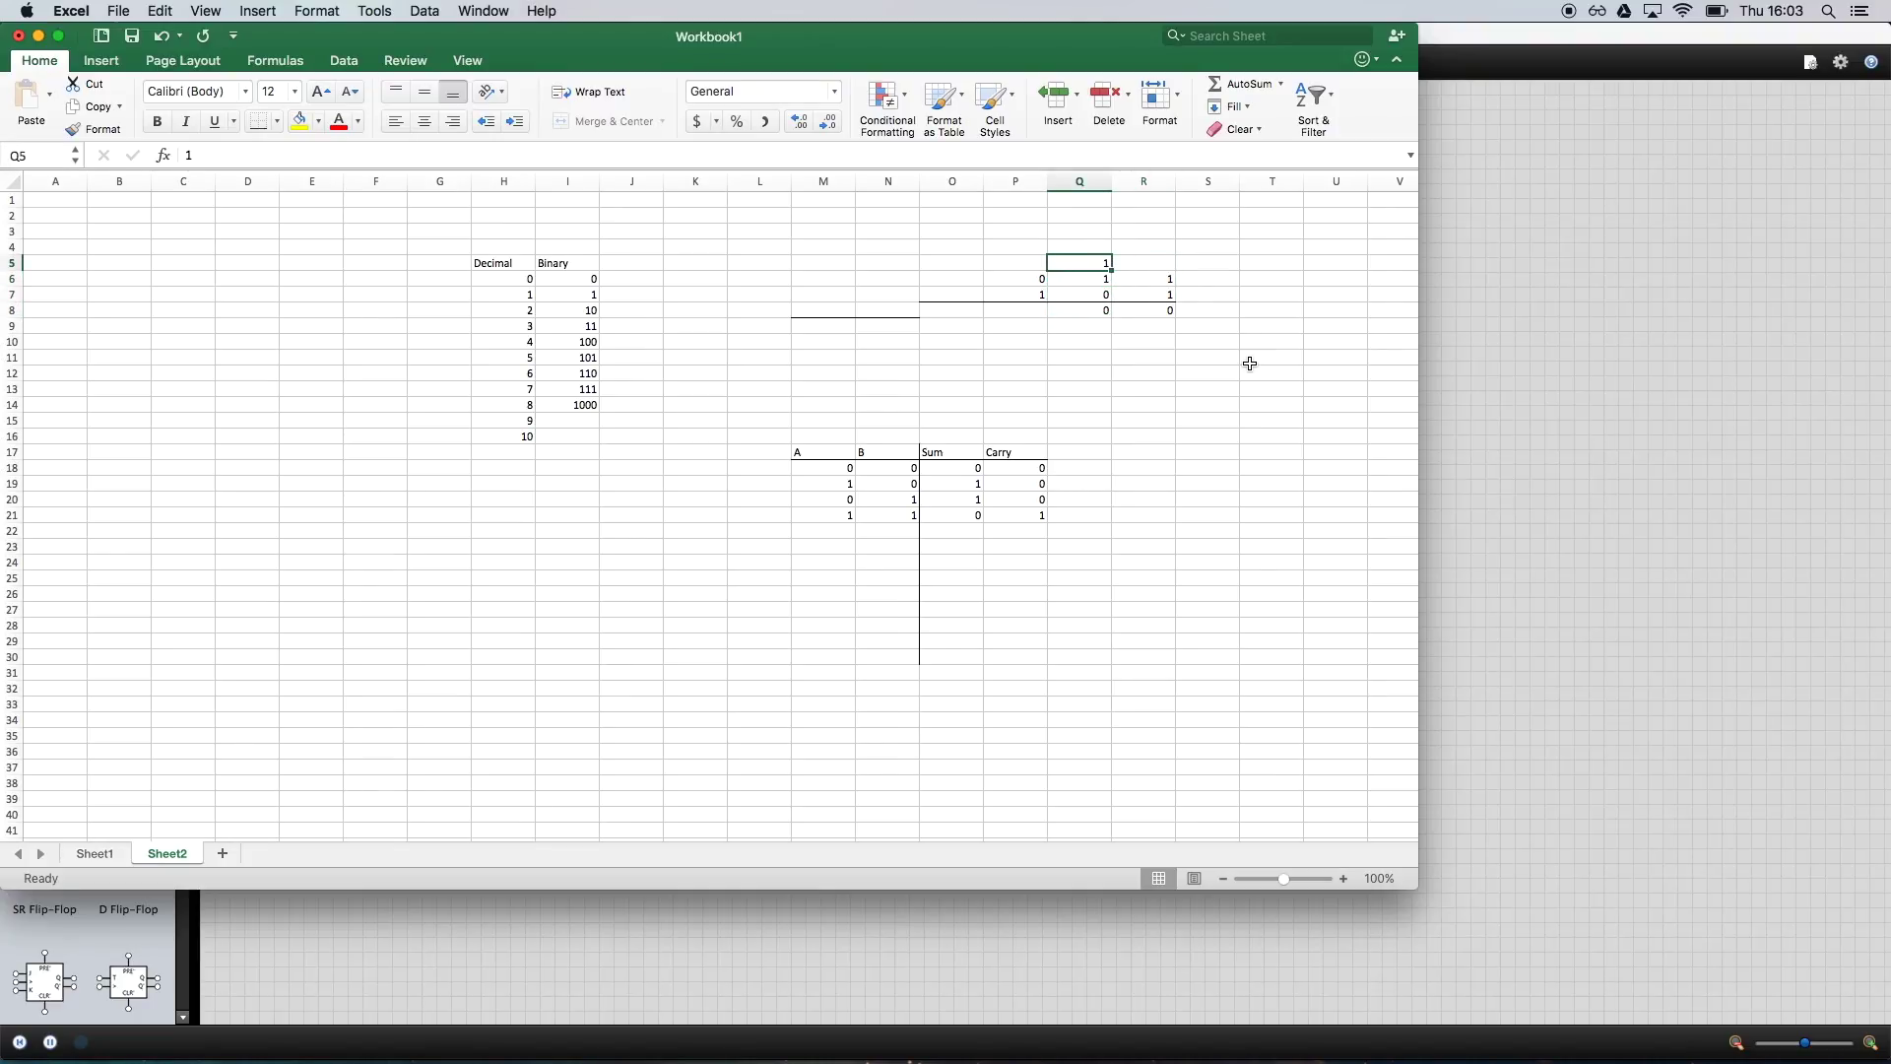
{"action": "key", "text": "Right"}
{"action": "key", "text": "Down"}
{"action": "key", "text": "Up"}
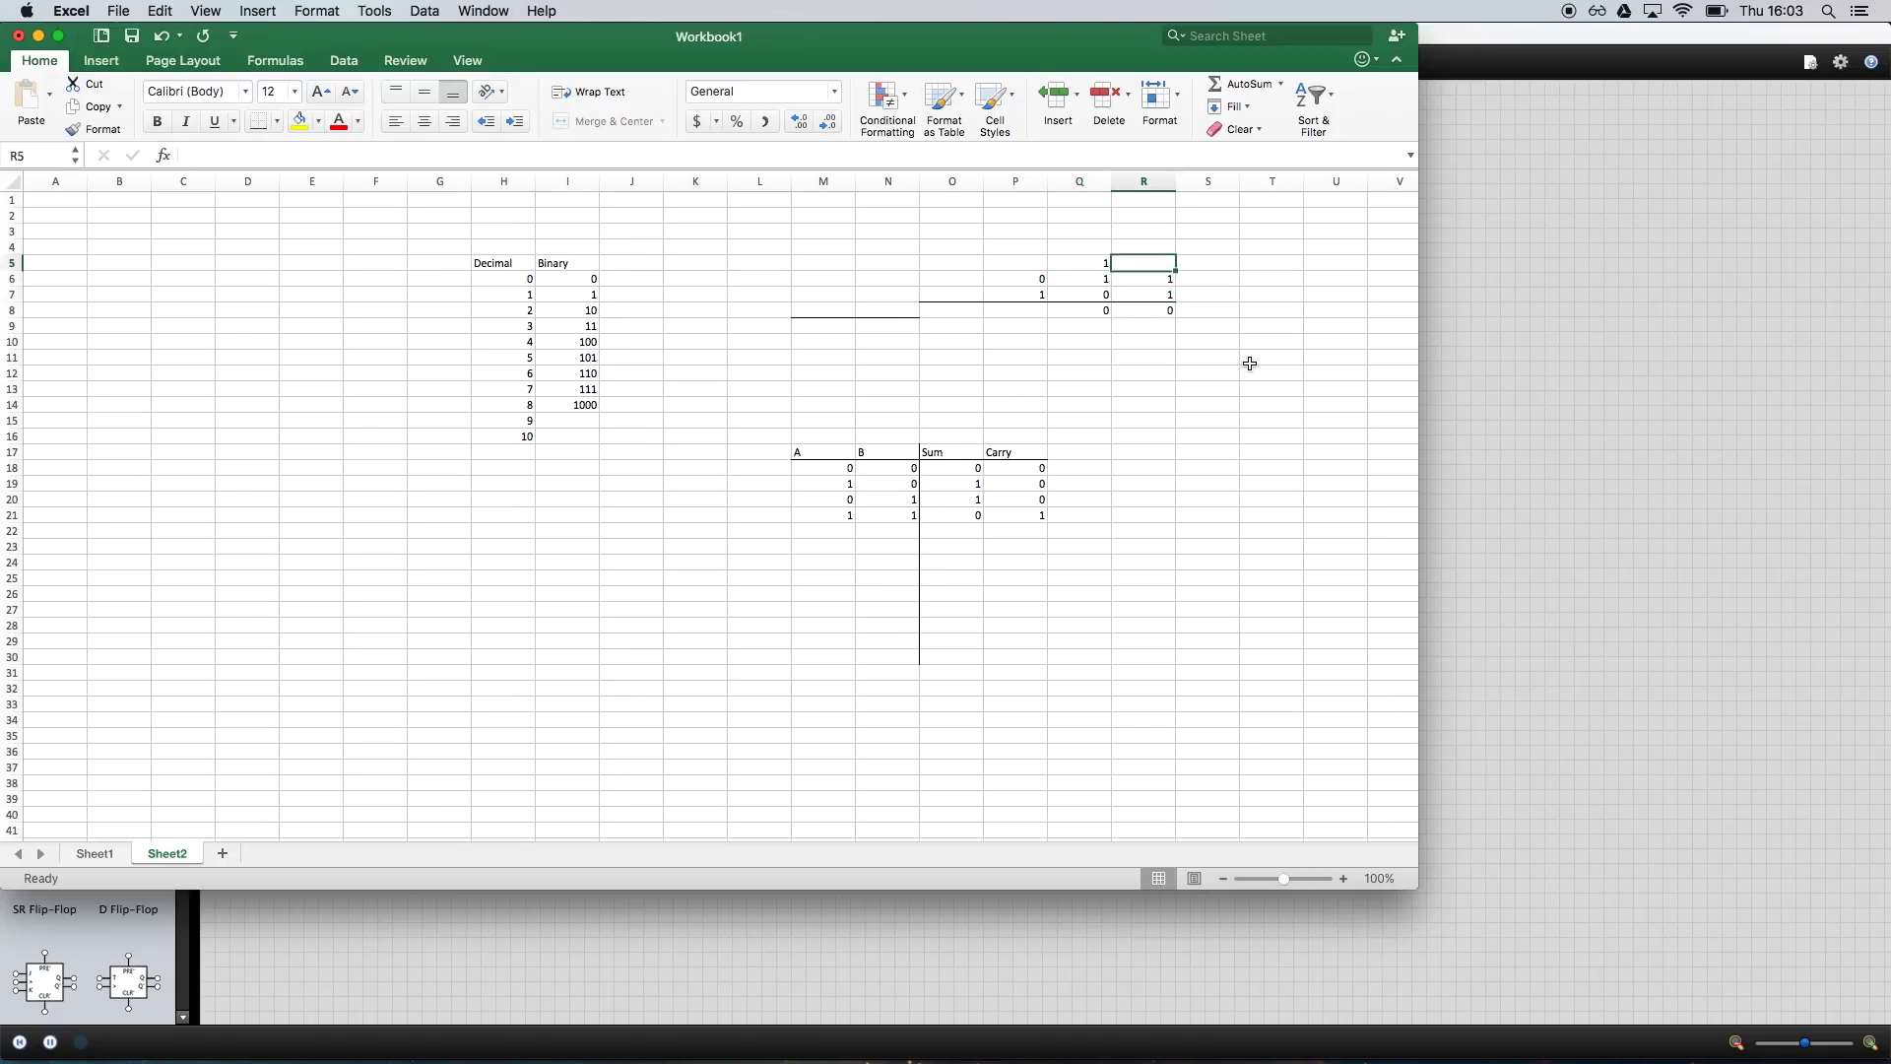
{"action": "key", "text": "Left"}
{"action": "key", "text": "Right"}
{"action": "key", "text": "Left"}
{"action": "key", "text": "Right"}
{"action": "key", "text": "Left"}
{"action": "key", "text": "Down"}
{"action": "key", "text": "Up"}
{"action": "key", "text": "Down"}
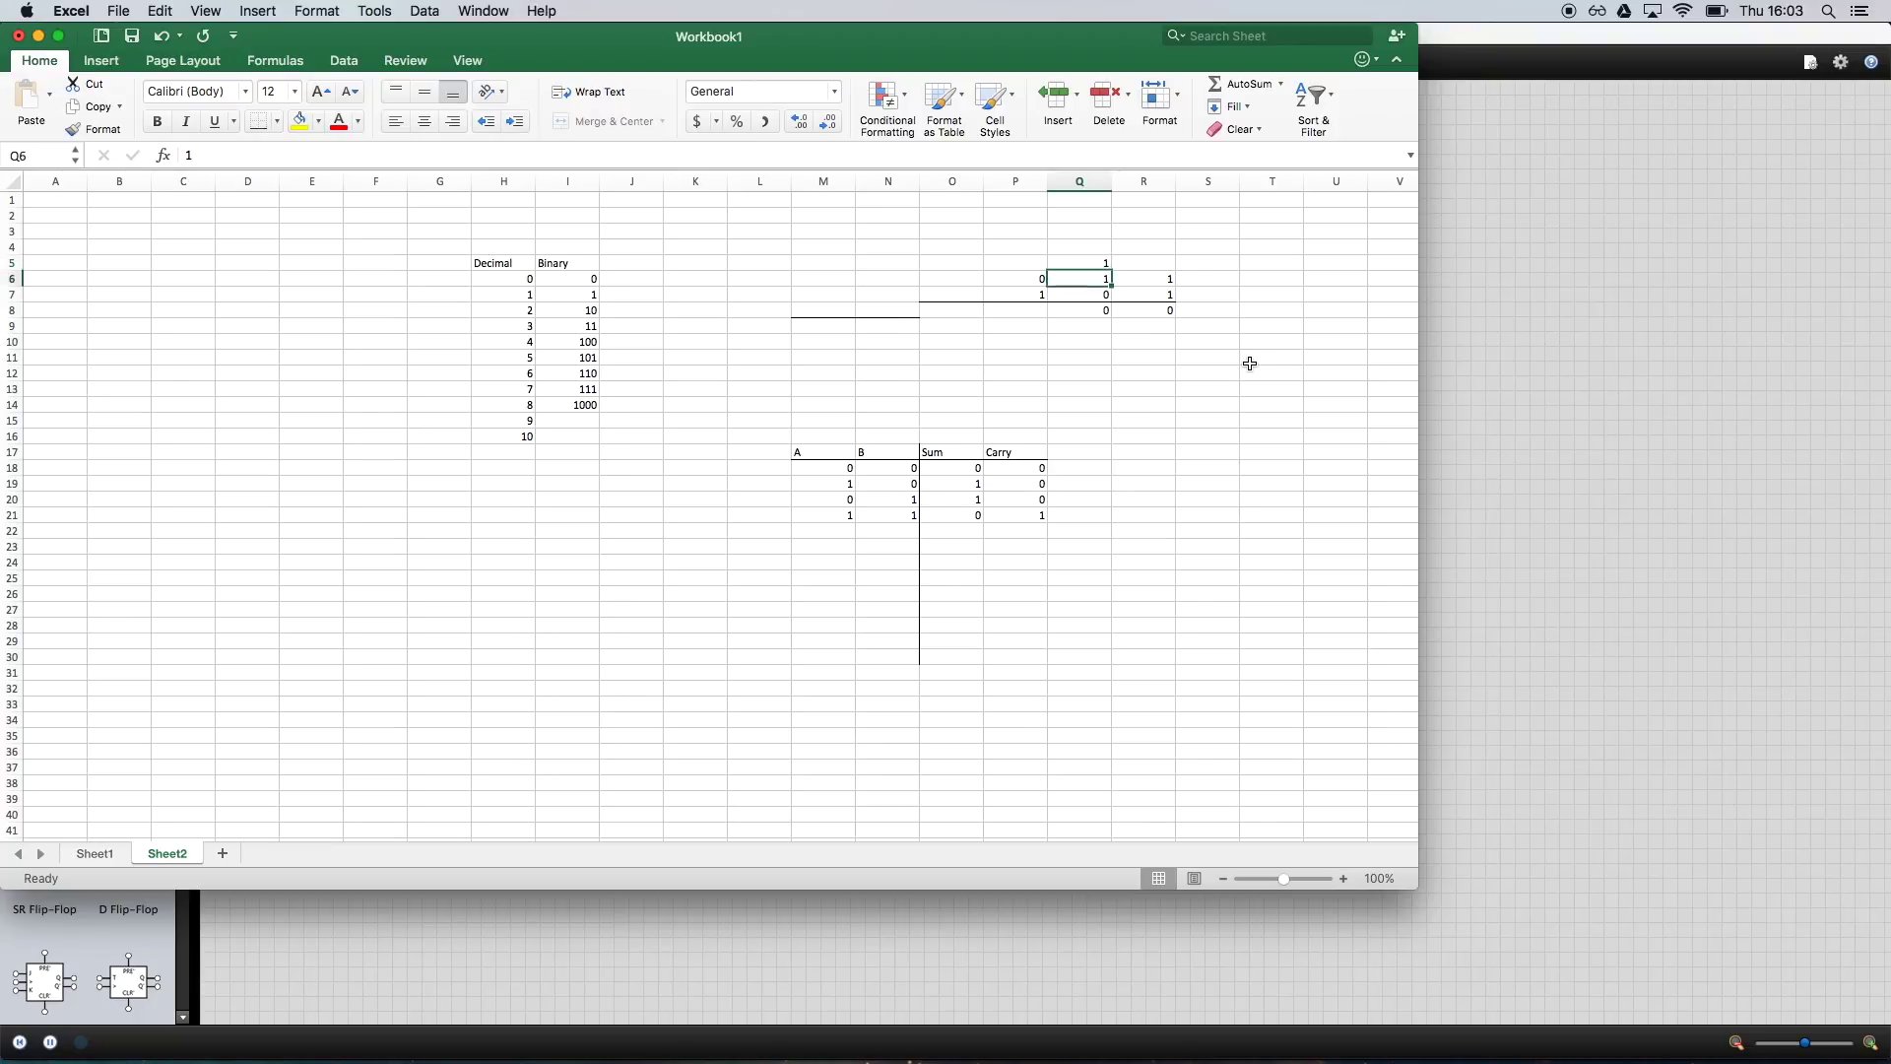
- Review the carry and both digits being added in column Q of the binary addition
{"action": "key", "text": "Down"}
{"action": "key", "text": "Down"}
{"action": "key", "text": "Up"}
{"action": "key", "text": "Up"}
{"action": "key", "text": "Down"}
{"action": "key", "text": "Down"}
{"action": "key", "text": "Up"}
{"action": "key", "text": "Up"}
{"action": "key", "text": "Down"}
{"action": "key", "text": "Down"}
{"action": "key", "text": "Up"}
{"action": "key", "text": "Up"}
- Enter the carry digit 1 in cell P5 and 0 in result cell P8 of the binary addition
{"action": "key", "text": "Left"}
{"action": "key", "text": "Left"}
{"action": "key", "text": "Right"}
{"action": "key", "text": "Up"}
{"action": "key", "text": "Right"}
{"action": "key", "text": "Right"}
{"action": "key", "text": "Left"}
{"action": "key", "text": "Left"}
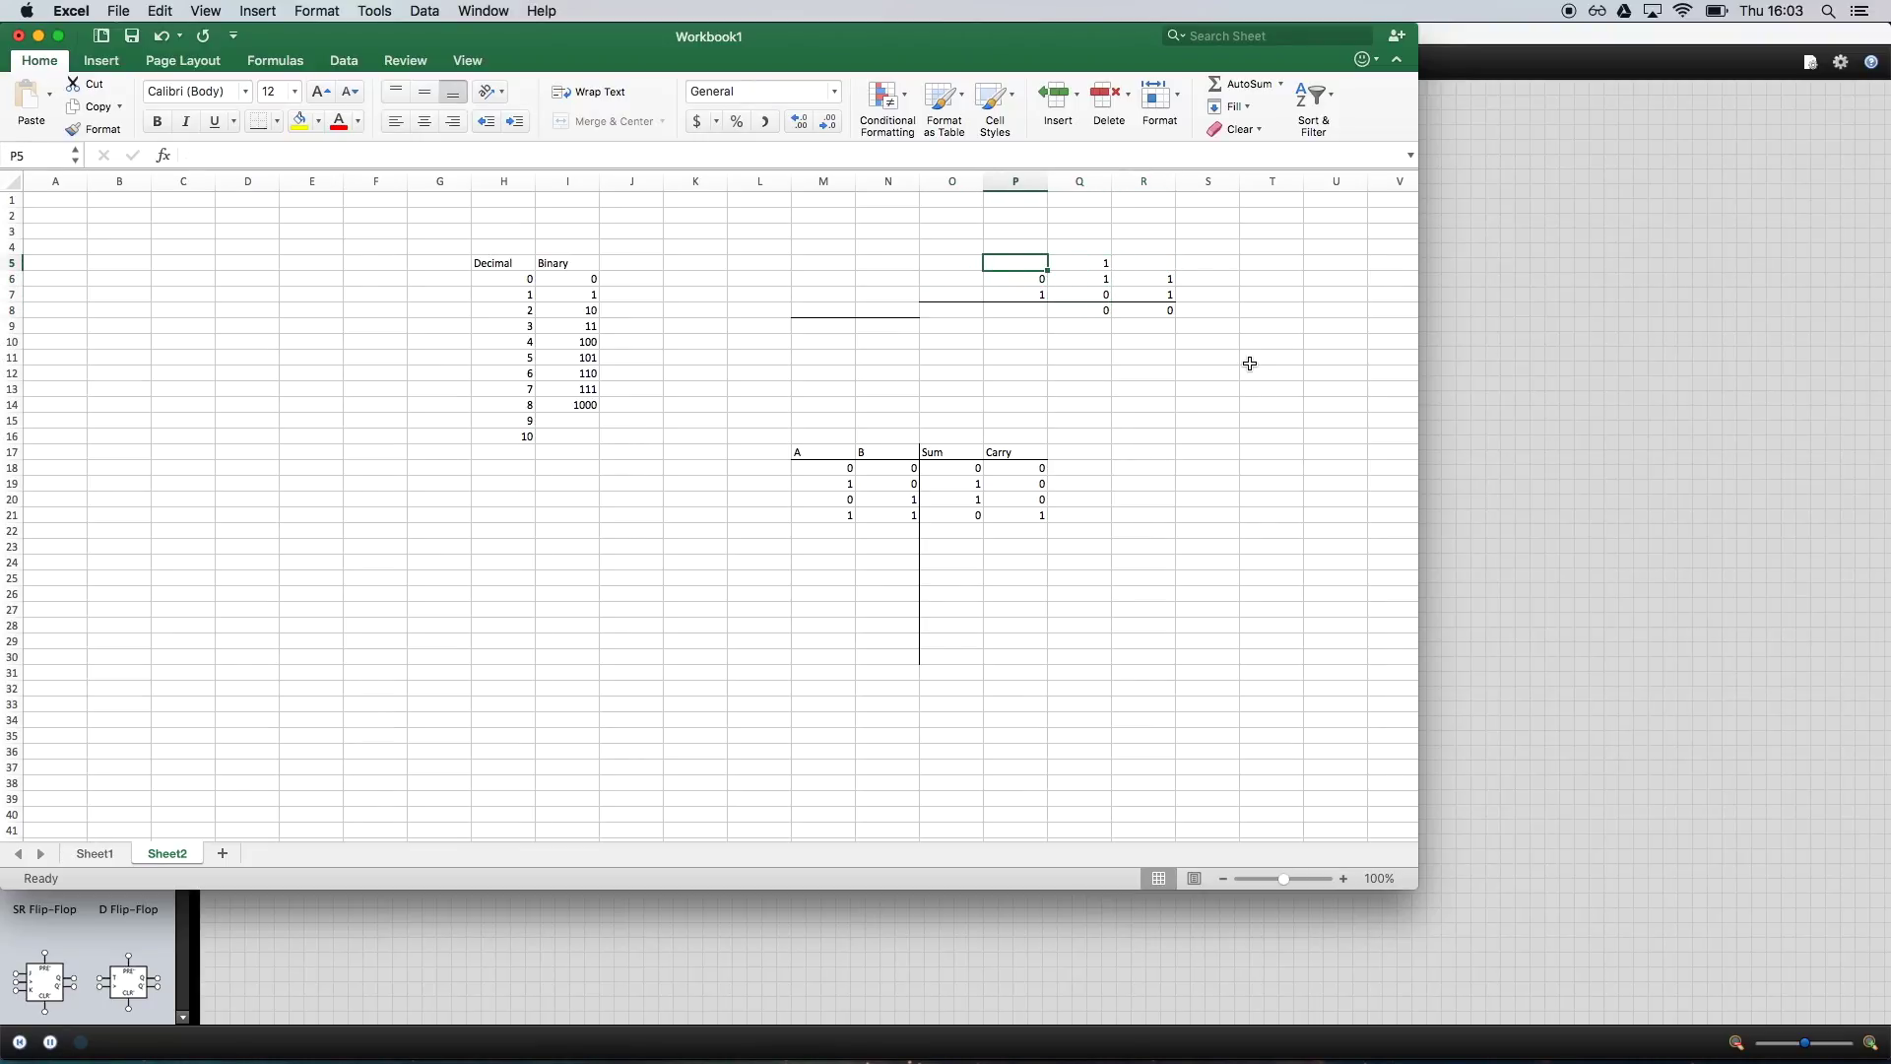
{"action": "type", "text": "1"}
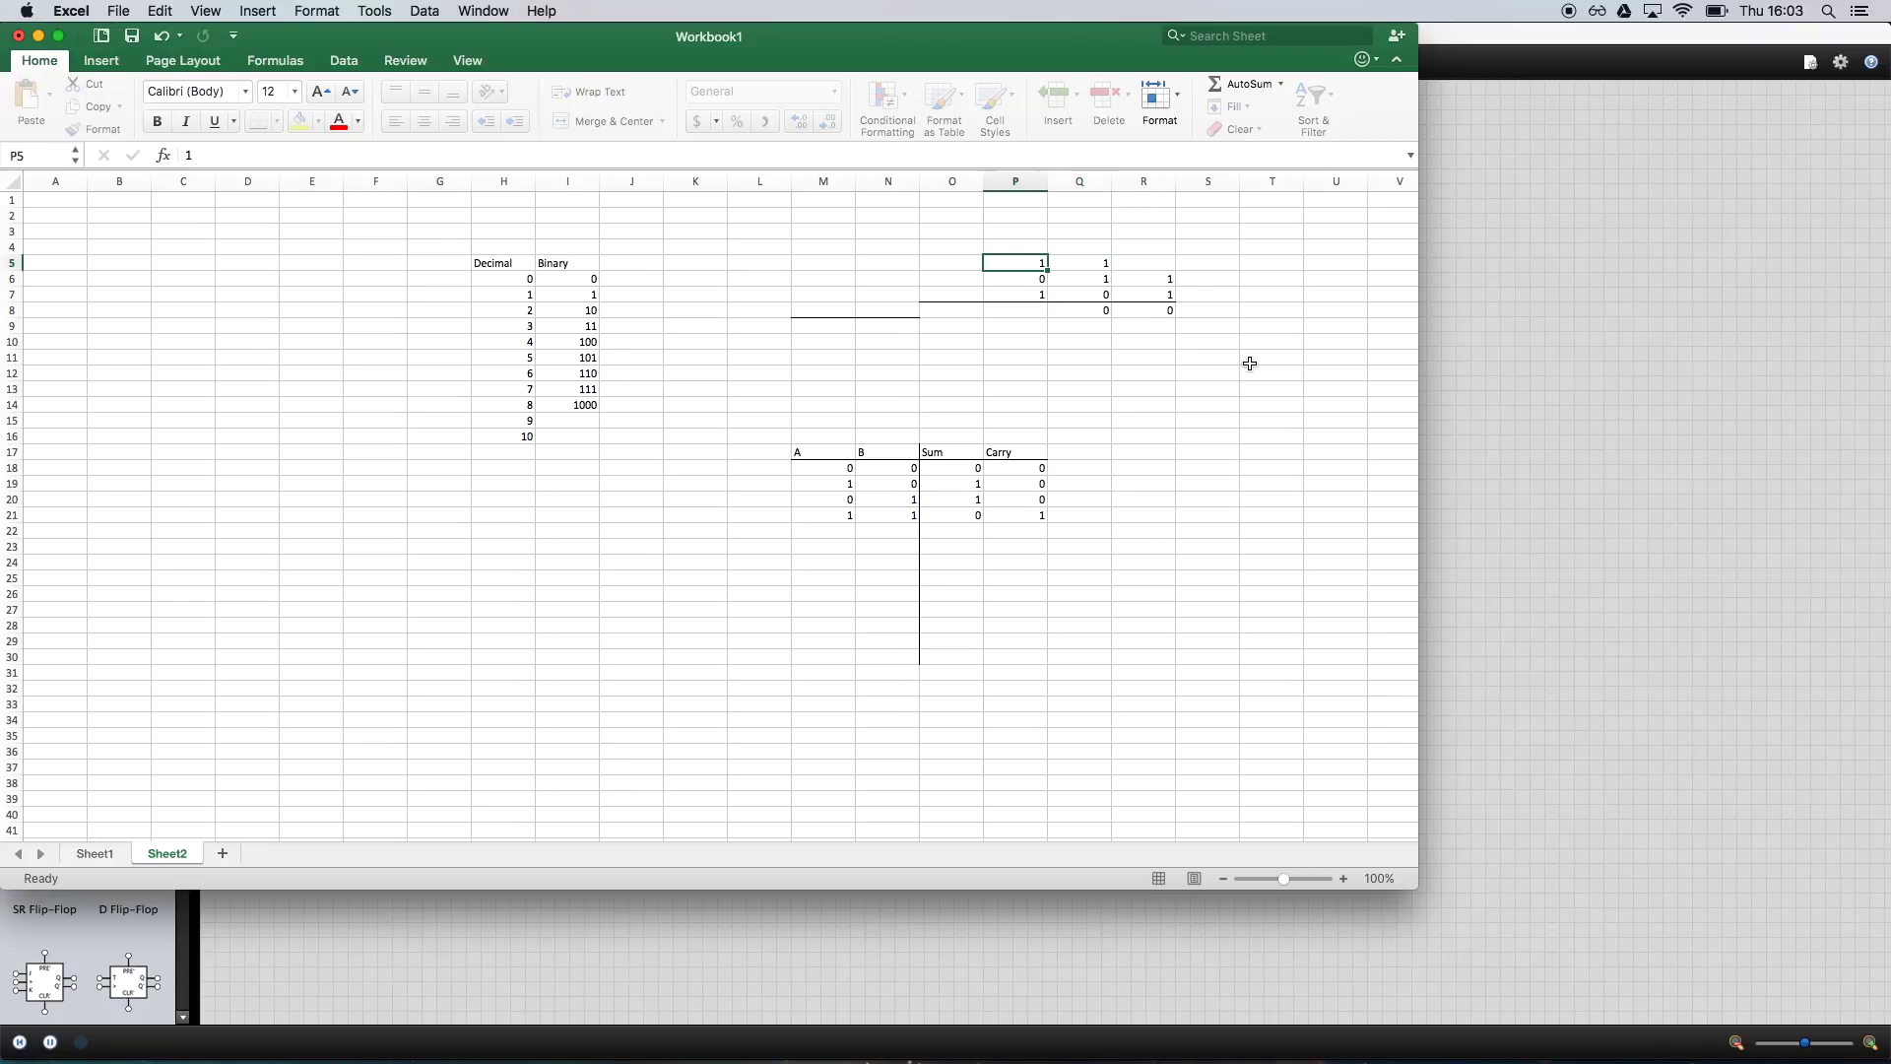
{"action": "key", "text": "Return"}
{"action": "key", "text": "Down"}
{"action": "key", "text": "Down"}
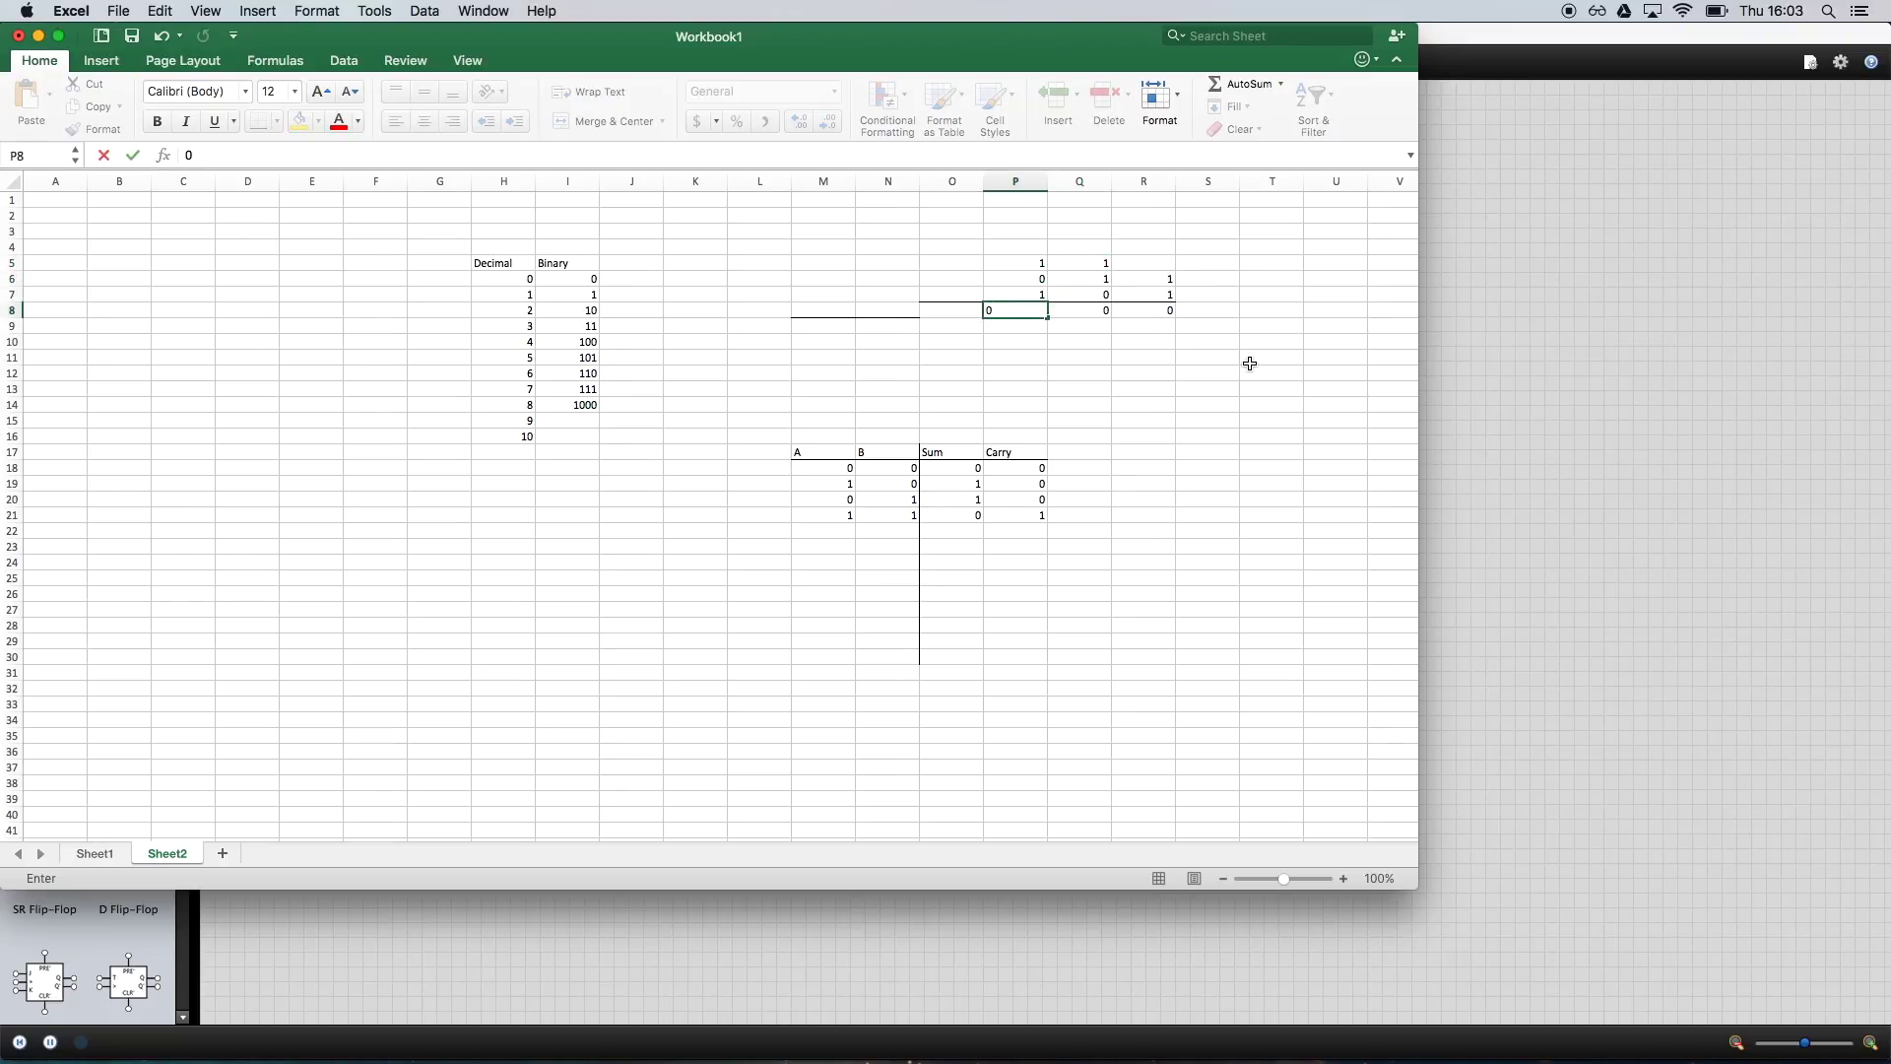
- Enter the carry digit 1 in cell O5 and leading zeros in cells O6 and O7
{"action": "key", "text": "Left"}
{"action": "key", "text": "Up"}
{"action": "key", "text": "Up"}
{"action": "key", "text": "Up"}
{"action": "type", "text": "1"}
{"action": "key", "text": "Return"}
{"action": "type", "text": "0"}
{"action": "key", "text": "Return"}
{"action": "type", "text": "0"}
{"action": "key", "text": "Return"}
- Review the digits in column O and enter 1 in result cell O8
{"action": "key", "text": "Up"}
{"action": "key", "text": "Up"}
{"action": "key", "text": "Up"}
{"action": "key", "text": "Down"}
{"action": "key", "text": "Down"}
{"action": "key", "text": "Down"}
{"action": "key", "text": "Down"}
{"action": "key", "text": "Up"}
{"action": "type", "text": "1"}
- Examine the digits of the first binary number in row 6, from column O to column R
{"action": "key", "text": "Right"}
{"action": "key", "text": "Right"}
{"action": "key", "text": "Right"}
{"action": "key", "text": "Right"}
{"action": "key", "text": "Right"}
{"action": "key", "text": "Left"}
{"action": "key", "text": "Up"}
{"action": "key", "text": "Right"}
{"action": "key", "text": "Up"}
{"action": "key", "text": "Left"}
{"action": "key", "text": "Left"}
{"action": "key", "text": "Left"}
{"action": "key", "text": "Left"}
{"action": "key", "text": "Right"}
{"action": "key", "text": "Right"}
{"action": "key", "text": "Left"}
{"action": "key", "text": "Left"}
{"action": "key", "text": "Left"}
{"action": "key", "text": "Right"}
{"action": "key", "text": "Right"}
{"action": "key", "text": "Right"}
{"action": "key", "text": "Right"}
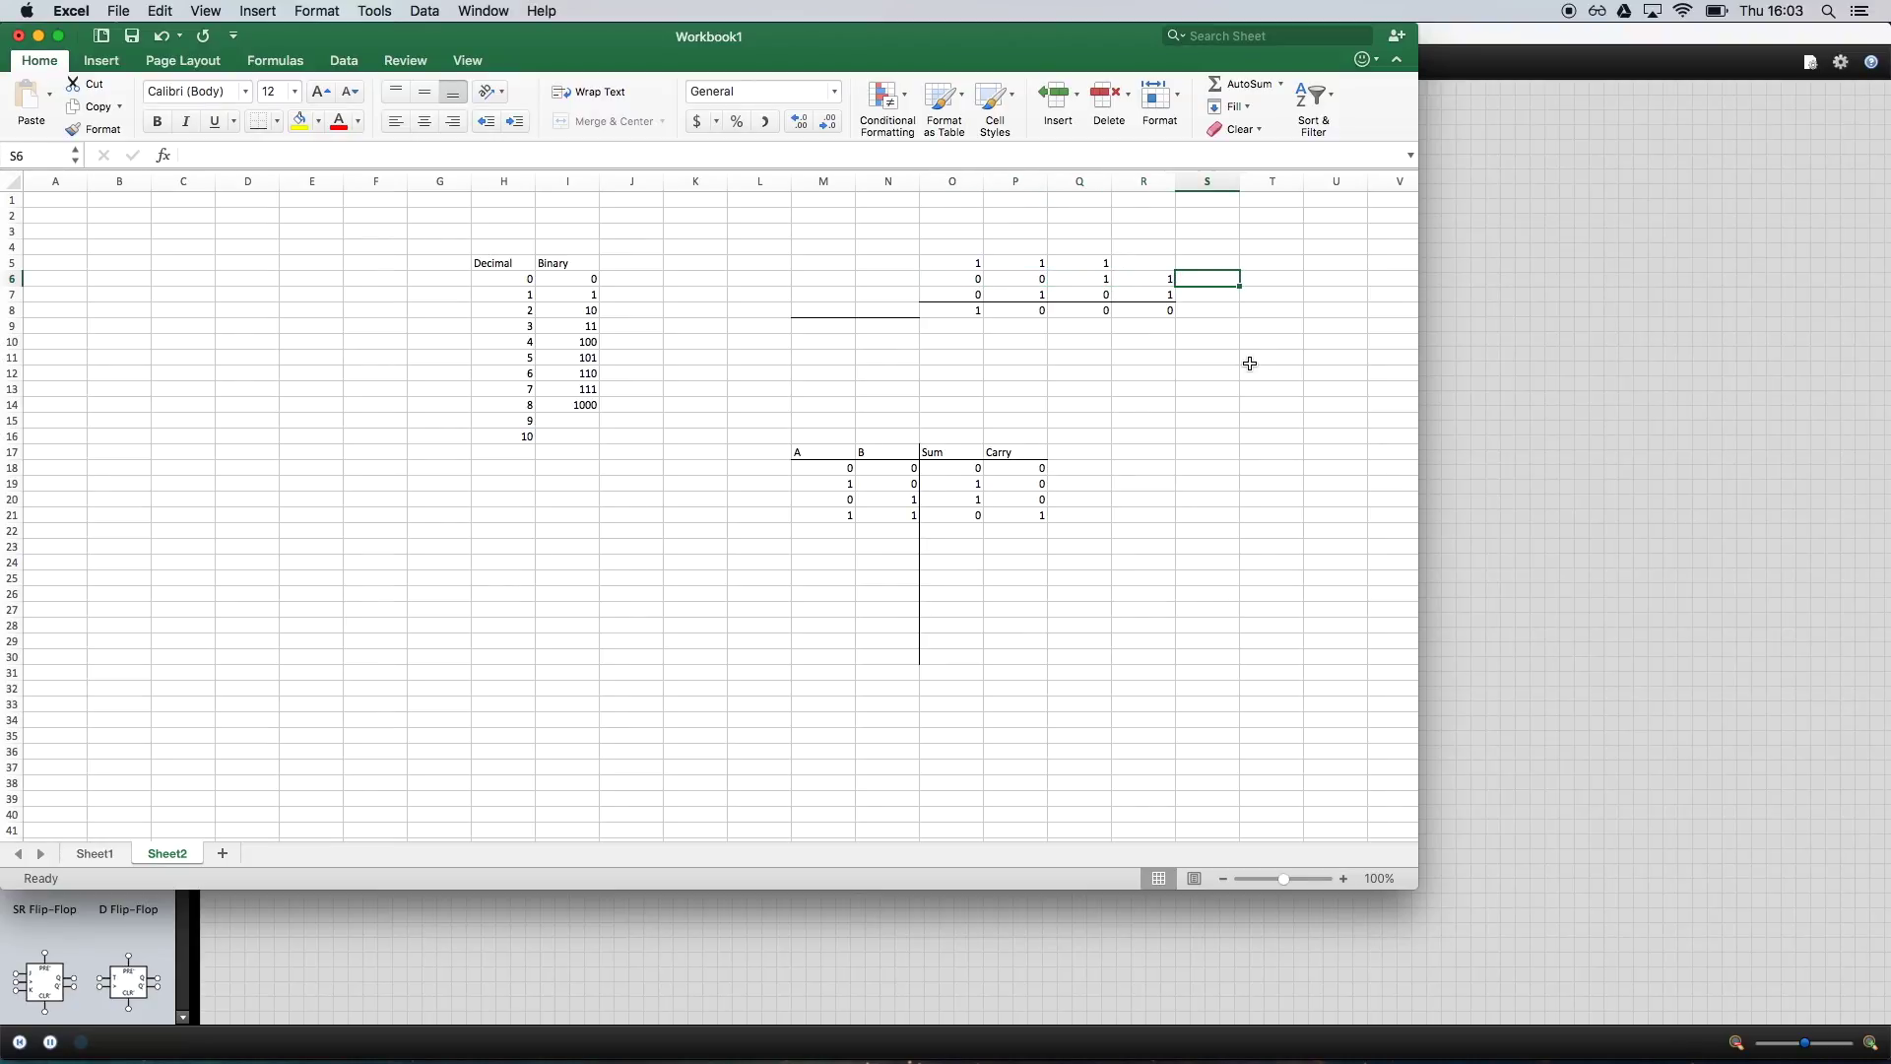
{"action": "key", "text": "Left"}
{"action": "key", "text": "Right"}
{"action": "key", "text": "Left"}
{"action": "key", "text": "Left"}
{"action": "key", "text": "Right"}
{"action": "key", "text": "Left"}
{"action": "key", "text": "Right"}
{"action": "key", "text": "Left"}
- Examine the digits of the second binary number in row 7 and compare them with row 6
{"action": "key", "text": "Down"}
{"action": "key", "text": "Left"}
{"action": "key", "text": "Right"}
{"action": "key", "text": "Right"}
{"action": "key", "text": "Left"}
{"action": "key", "text": "Left"}
{"action": "key", "text": "Right"}
{"action": "key", "text": "Right"}
{"action": "key", "text": "Left"}
{"action": "key", "text": "Left"}
{"action": "key", "text": "Up"}
{"action": "key", "text": "Right"}
{"action": "key", "text": "Right"}
{"action": "key", "text": "Left"}
{"action": "key", "text": "Right"}
{"action": "key", "text": "Down"}
{"action": "key", "text": "Left"}
{"action": "key", "text": "Left"}
{"action": "key", "text": "Right"}
{"action": "key", "text": "Right"}
{"action": "key", "text": "Left"}
{"action": "key", "text": "Left"}
{"action": "key", "text": "Left"}
- Read the addition's result across row 8 and look it up in the Binary column of the decimal-to-binary table
{"action": "key", "text": "Down"}
{"action": "key", "text": "Right"}
{"action": "key", "text": "Right"}
{"action": "key", "text": "Right"}
{"action": "key", "text": "Left"}
{"action": "key", "text": "Left"}
{"action": "key", "text": "Left"}
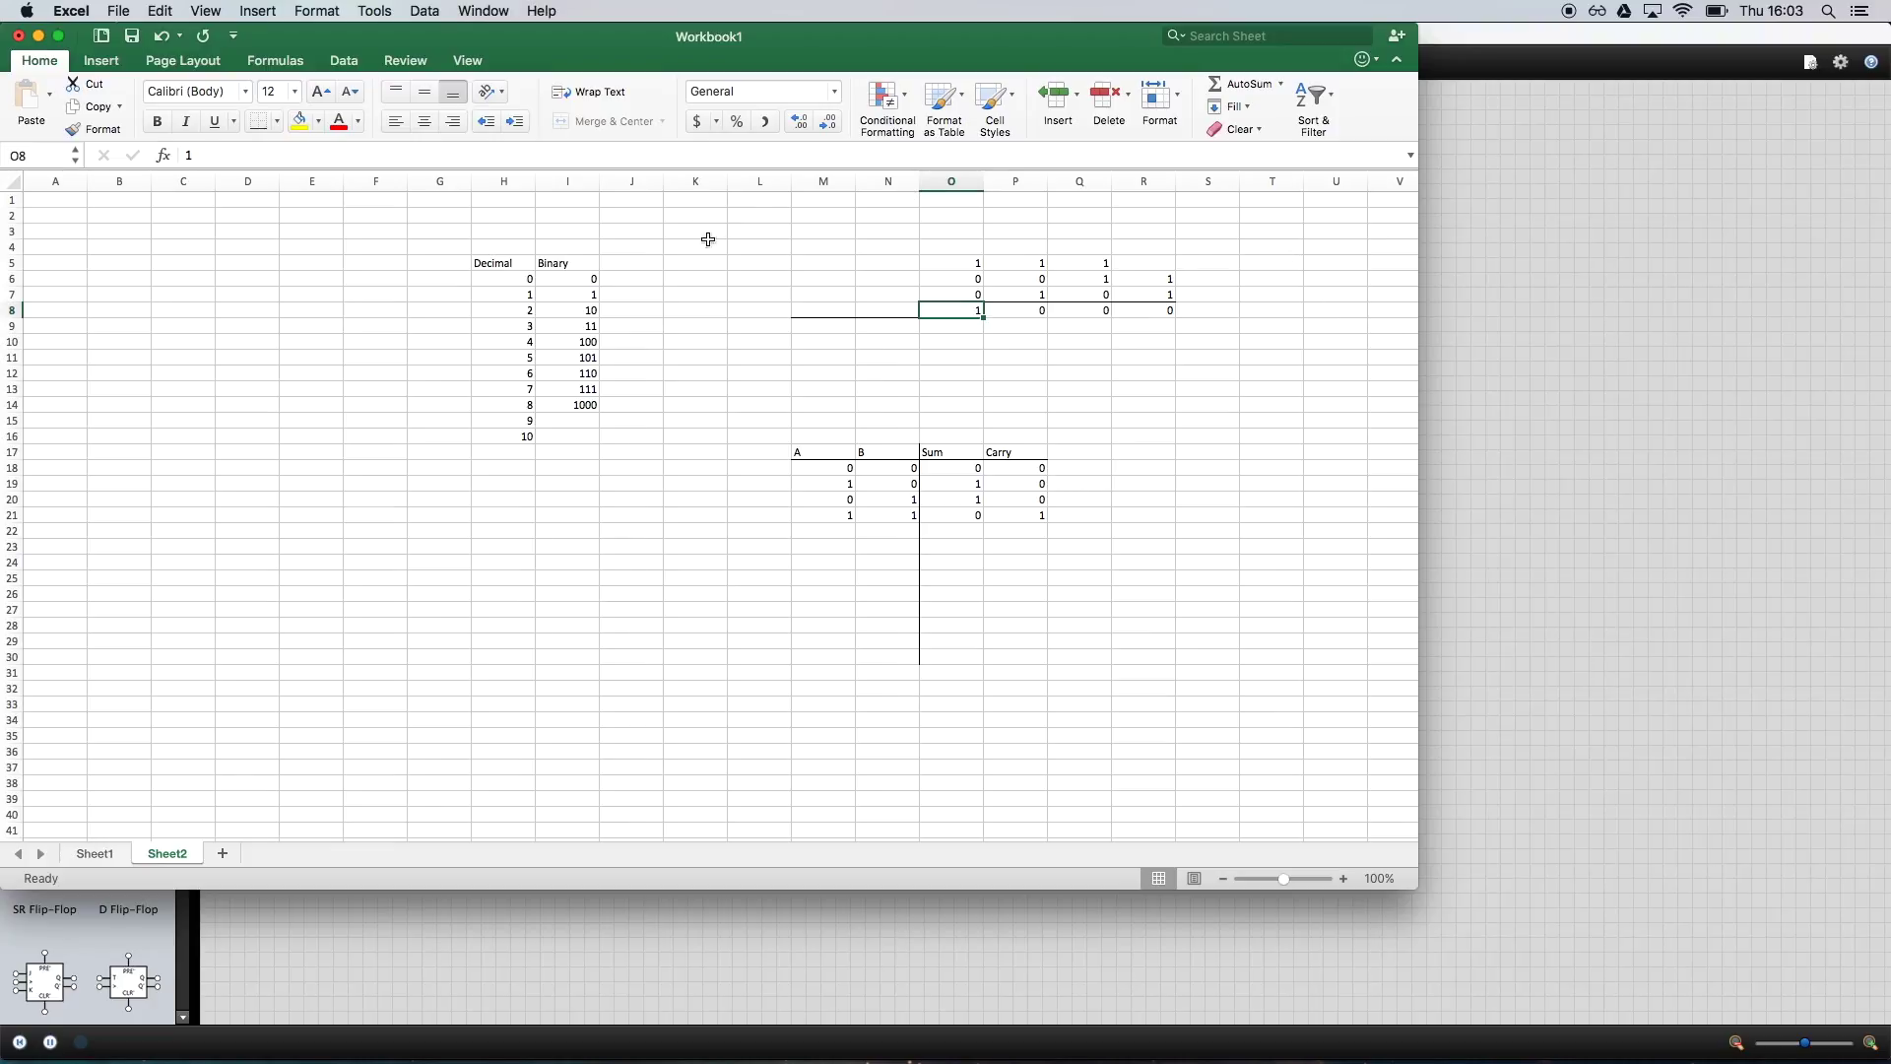
{"action": "left_click", "coordinate": [591, 326]}
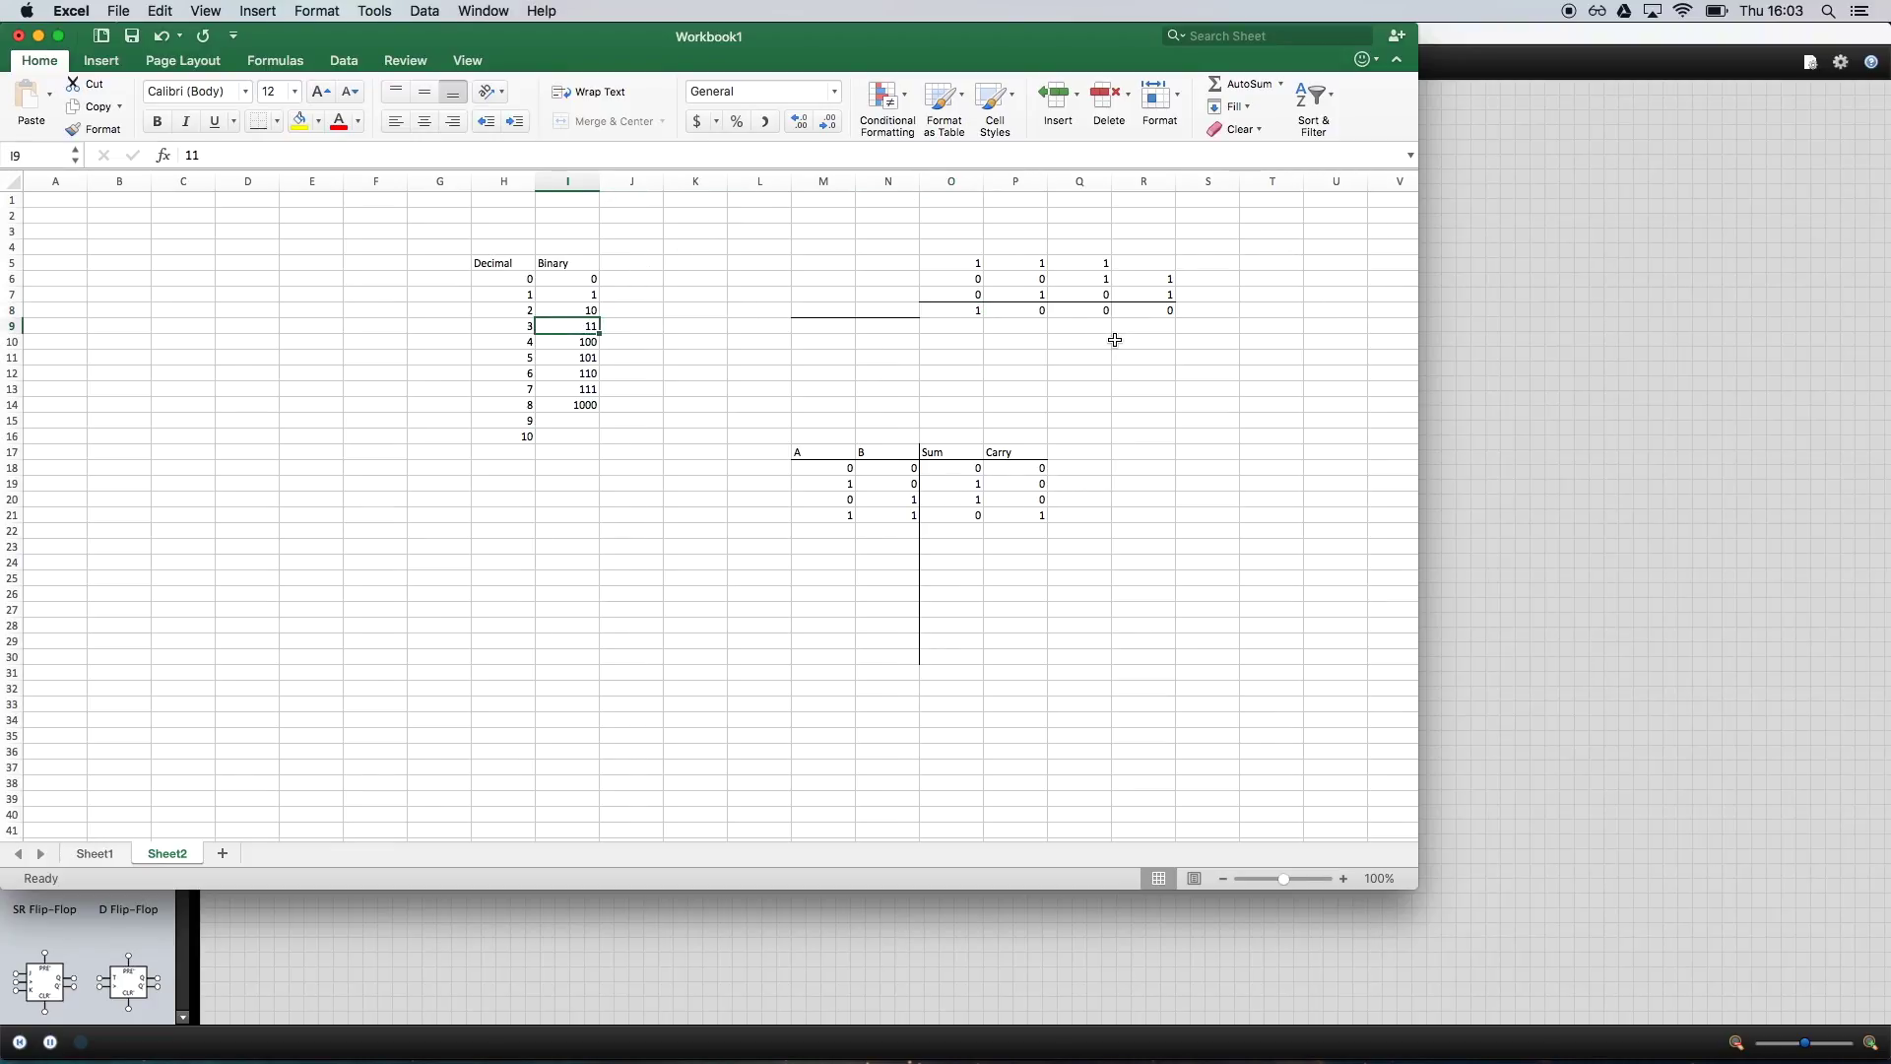
{"action": "key", "text": "Down"}
{"action": "key", "text": "Down"}
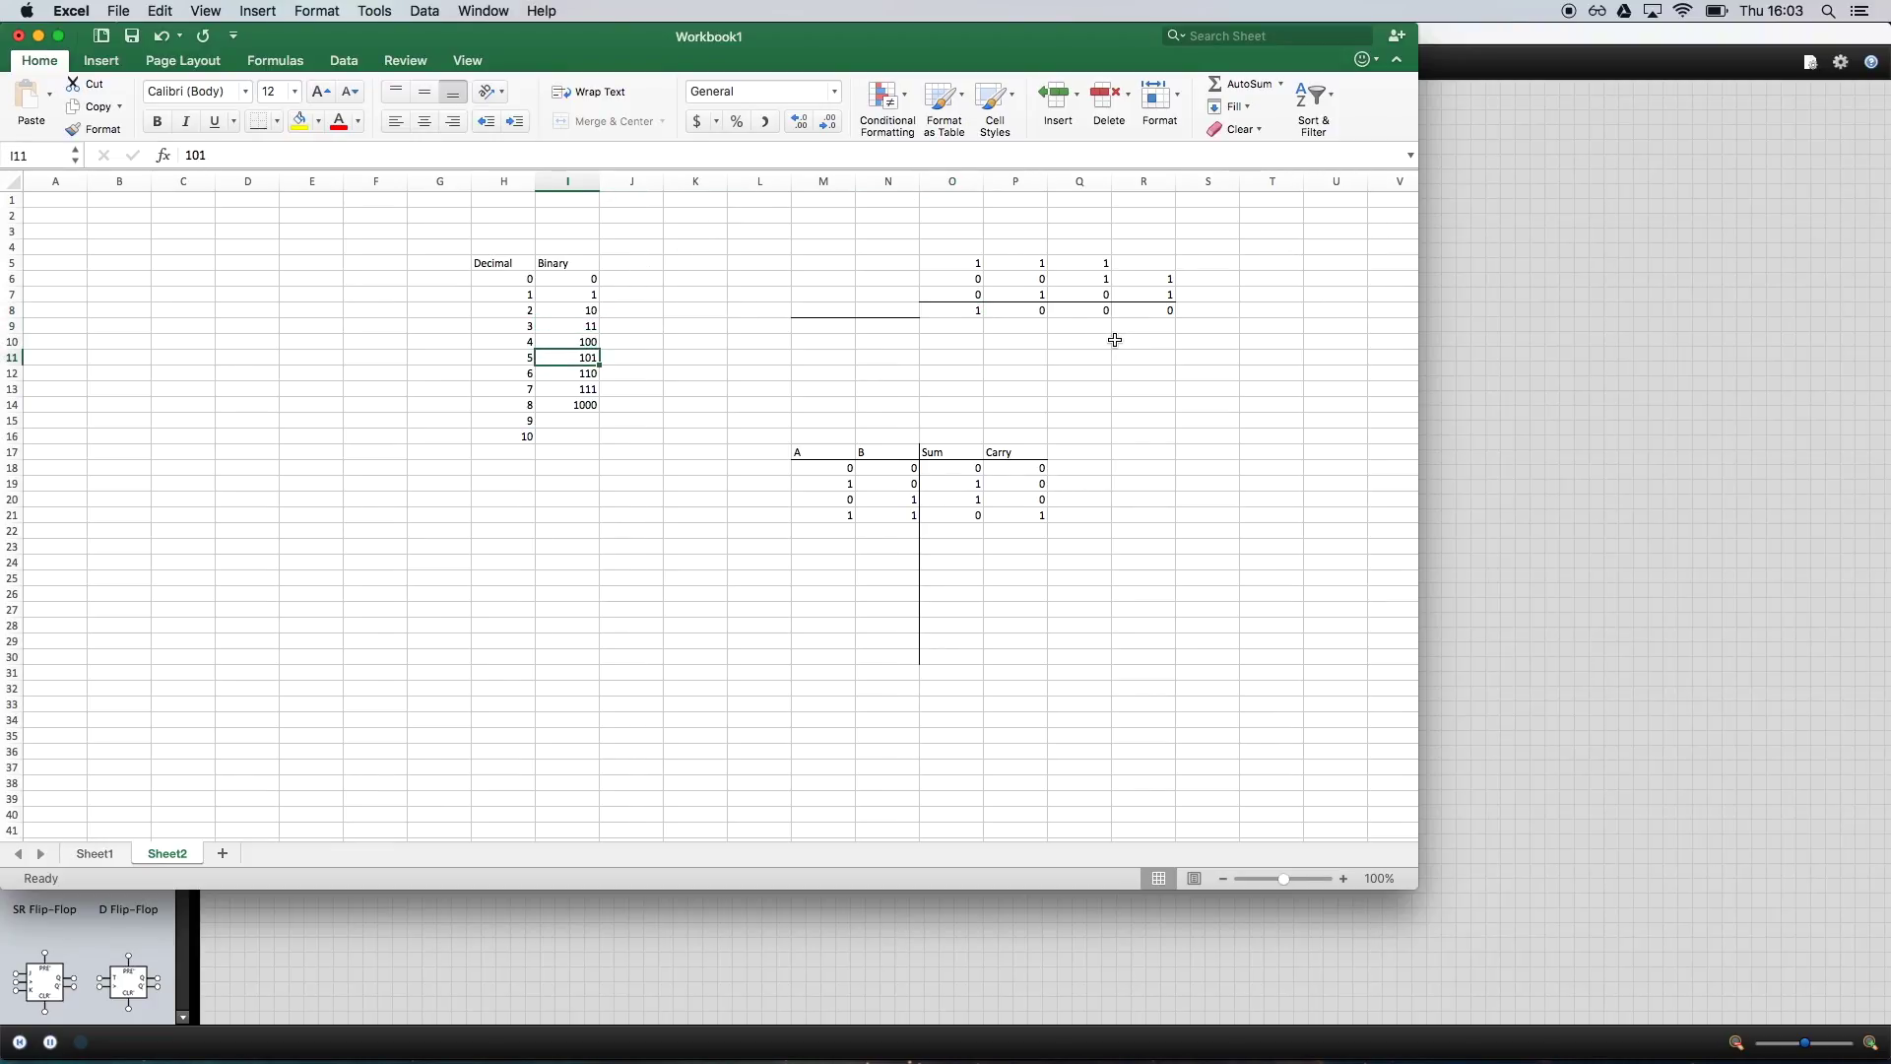
{"action": "key", "text": "Down"}
{"action": "key", "text": "Down"}
{"action": "key", "text": "Down"}
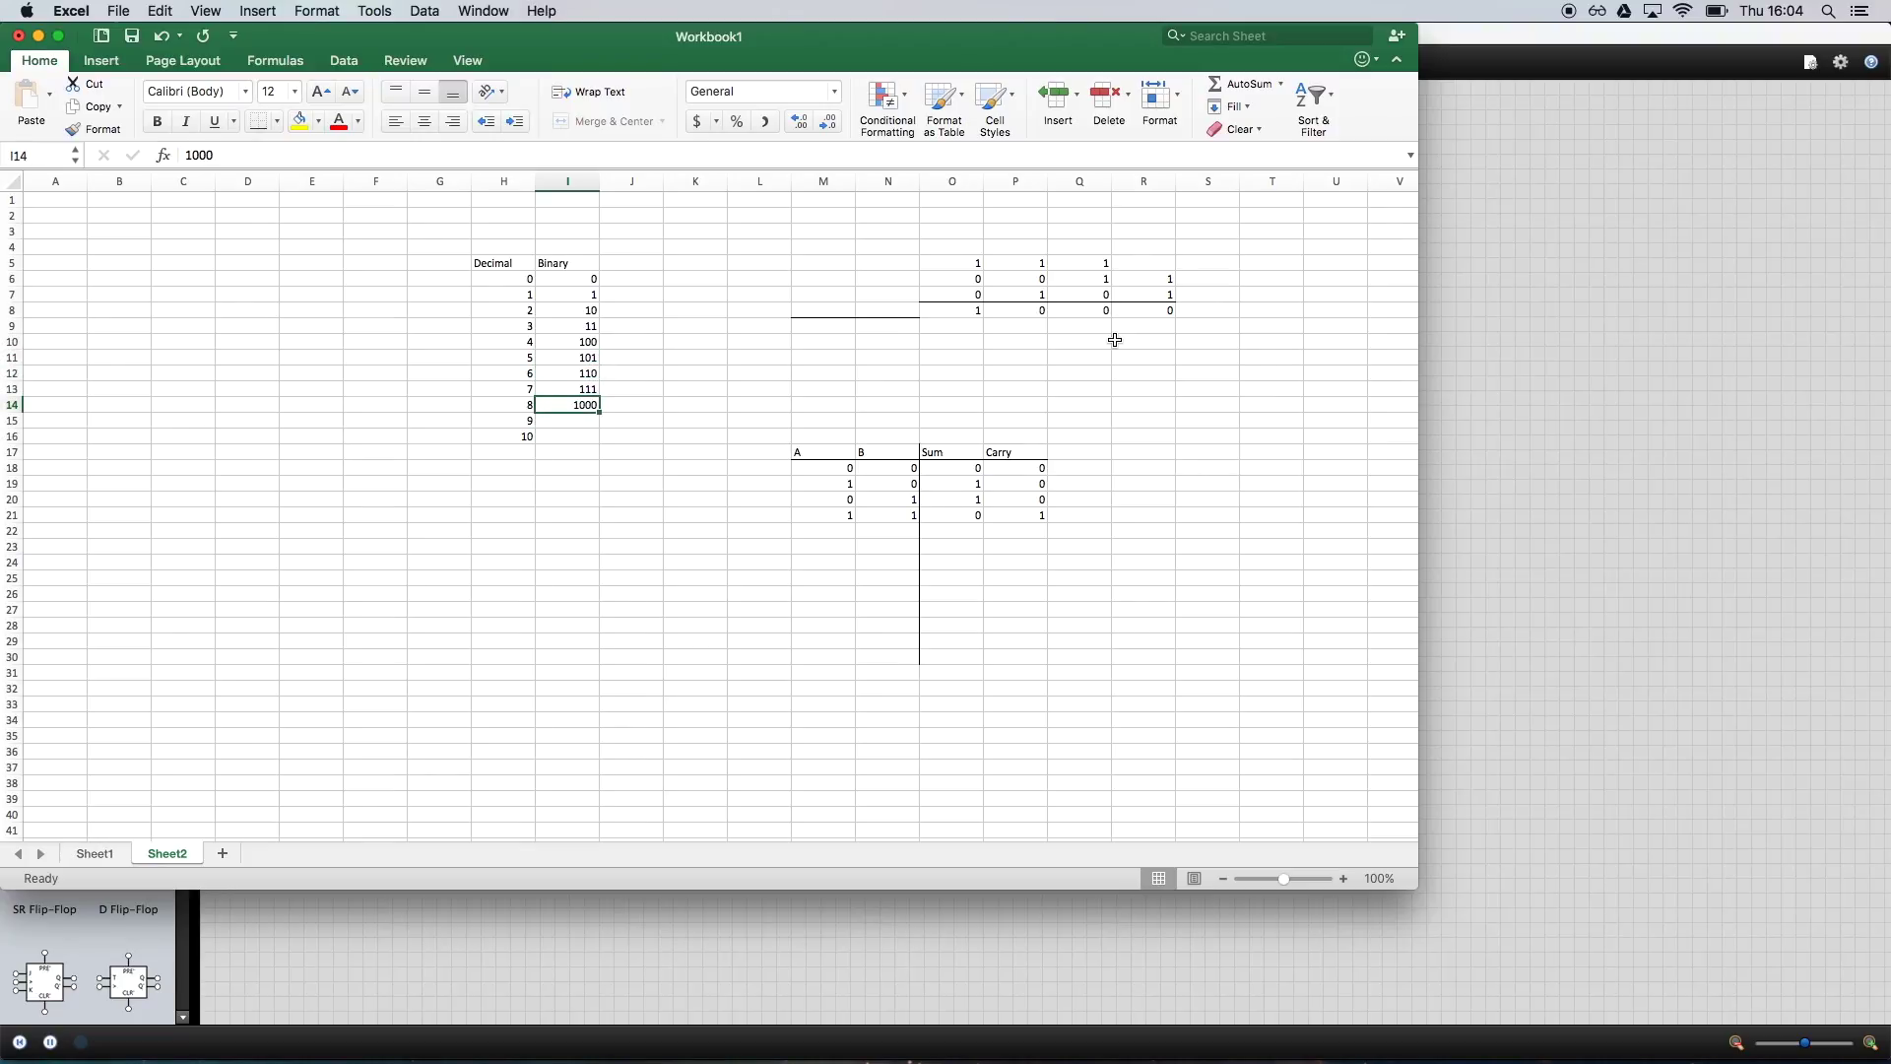
- Return to the binary addition and look over its operand columns and the carry row
{"action": "key", "text": "Right"}
{"action": "key", "text": "Right"}
{"action": "key", "text": "Right"}
{"action": "key", "text": "Right"}
{"action": "key", "text": "Right"}
{"action": "key", "text": "Right"}
{"action": "key", "text": "Up"}
{"action": "key", "text": "Up"}
{"action": "key", "text": "Up"}
{"action": "key", "text": "Up"}
{"action": "key", "text": "Up"}
{"action": "key", "text": "Up"}
{"action": "key", "text": "Up"}
{"action": "key", "text": "Right"}
{"action": "key", "text": "Right"}
{"action": "key", "text": "Right"}
{"action": "key", "text": "Up"}
{"action": "key", "text": "Up"}
{"action": "key", "text": "Up"}
{"action": "key", "text": "Left"}
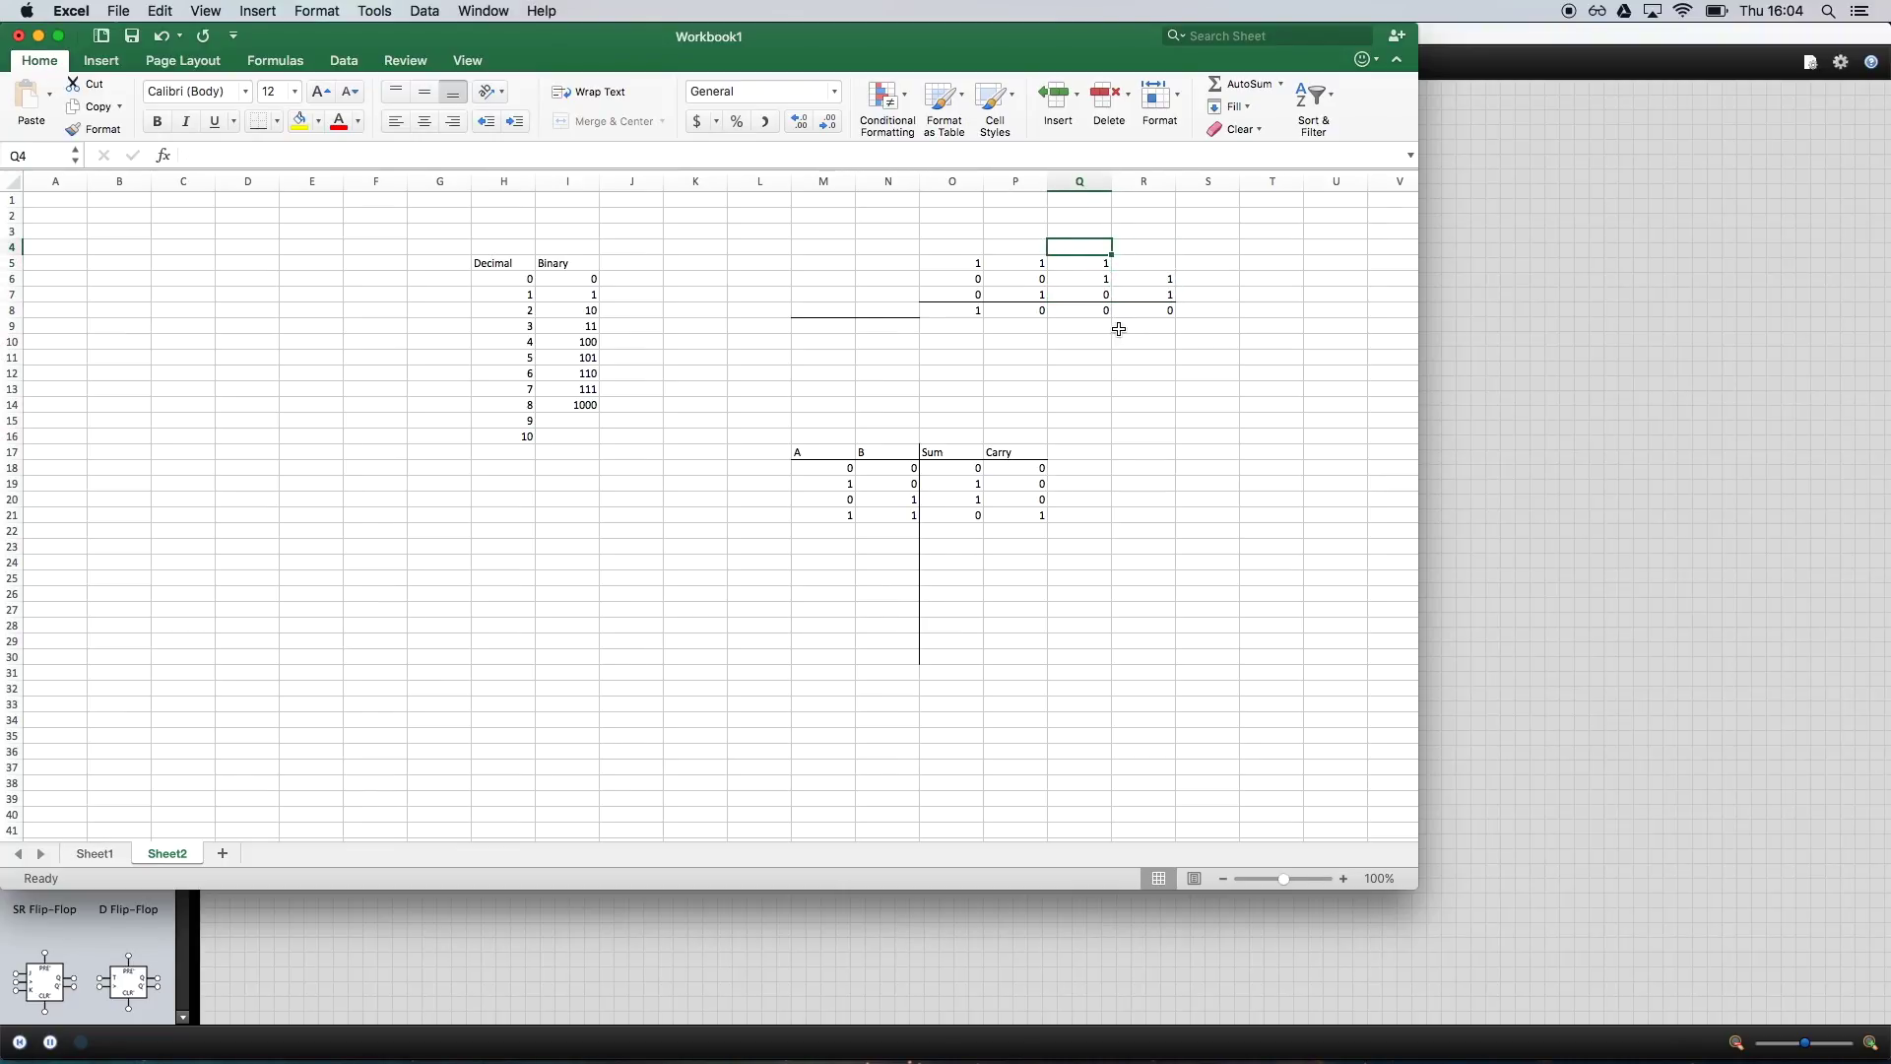
- Switch to Logicly and place a toggle switch on the empty canvas with the export name A
{"action": "left_click", "coordinate": [1427, 312]}
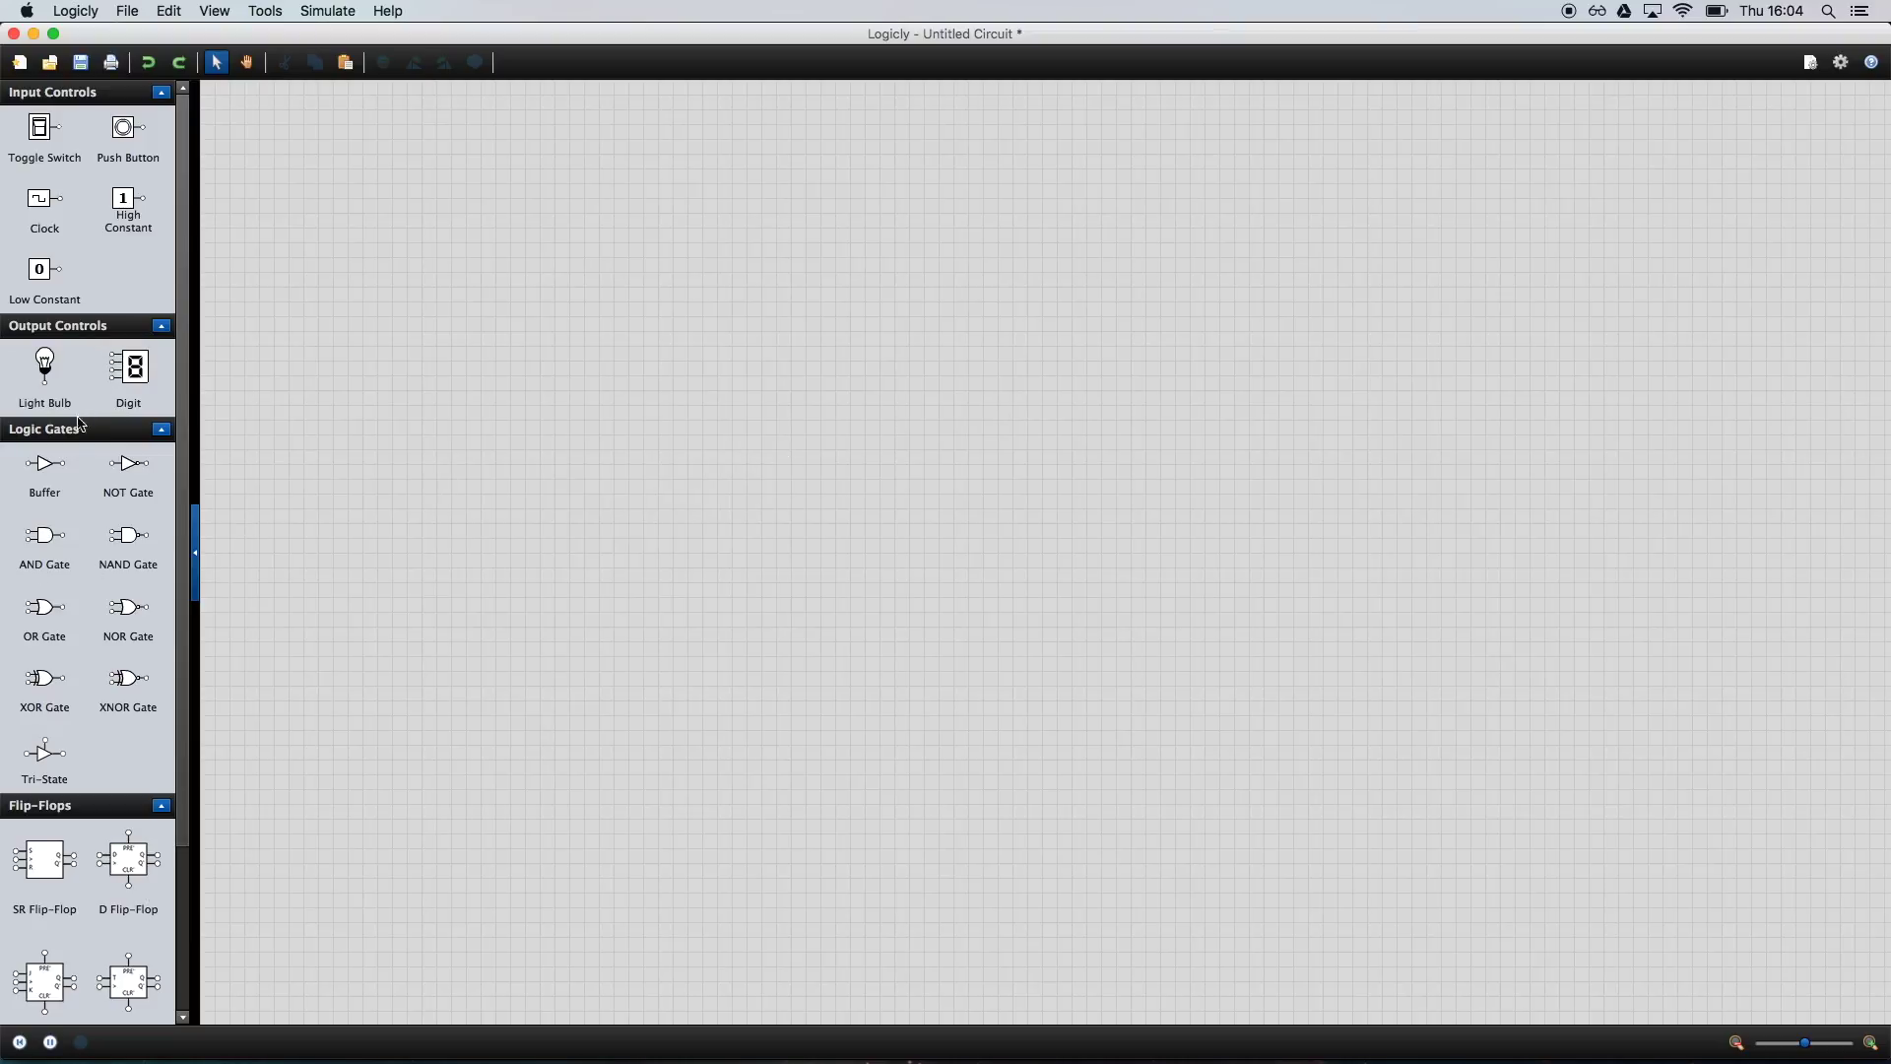
{"action": "left_click_drag", "start_coordinate": [41, 136], "coordinate": [434, 262]}
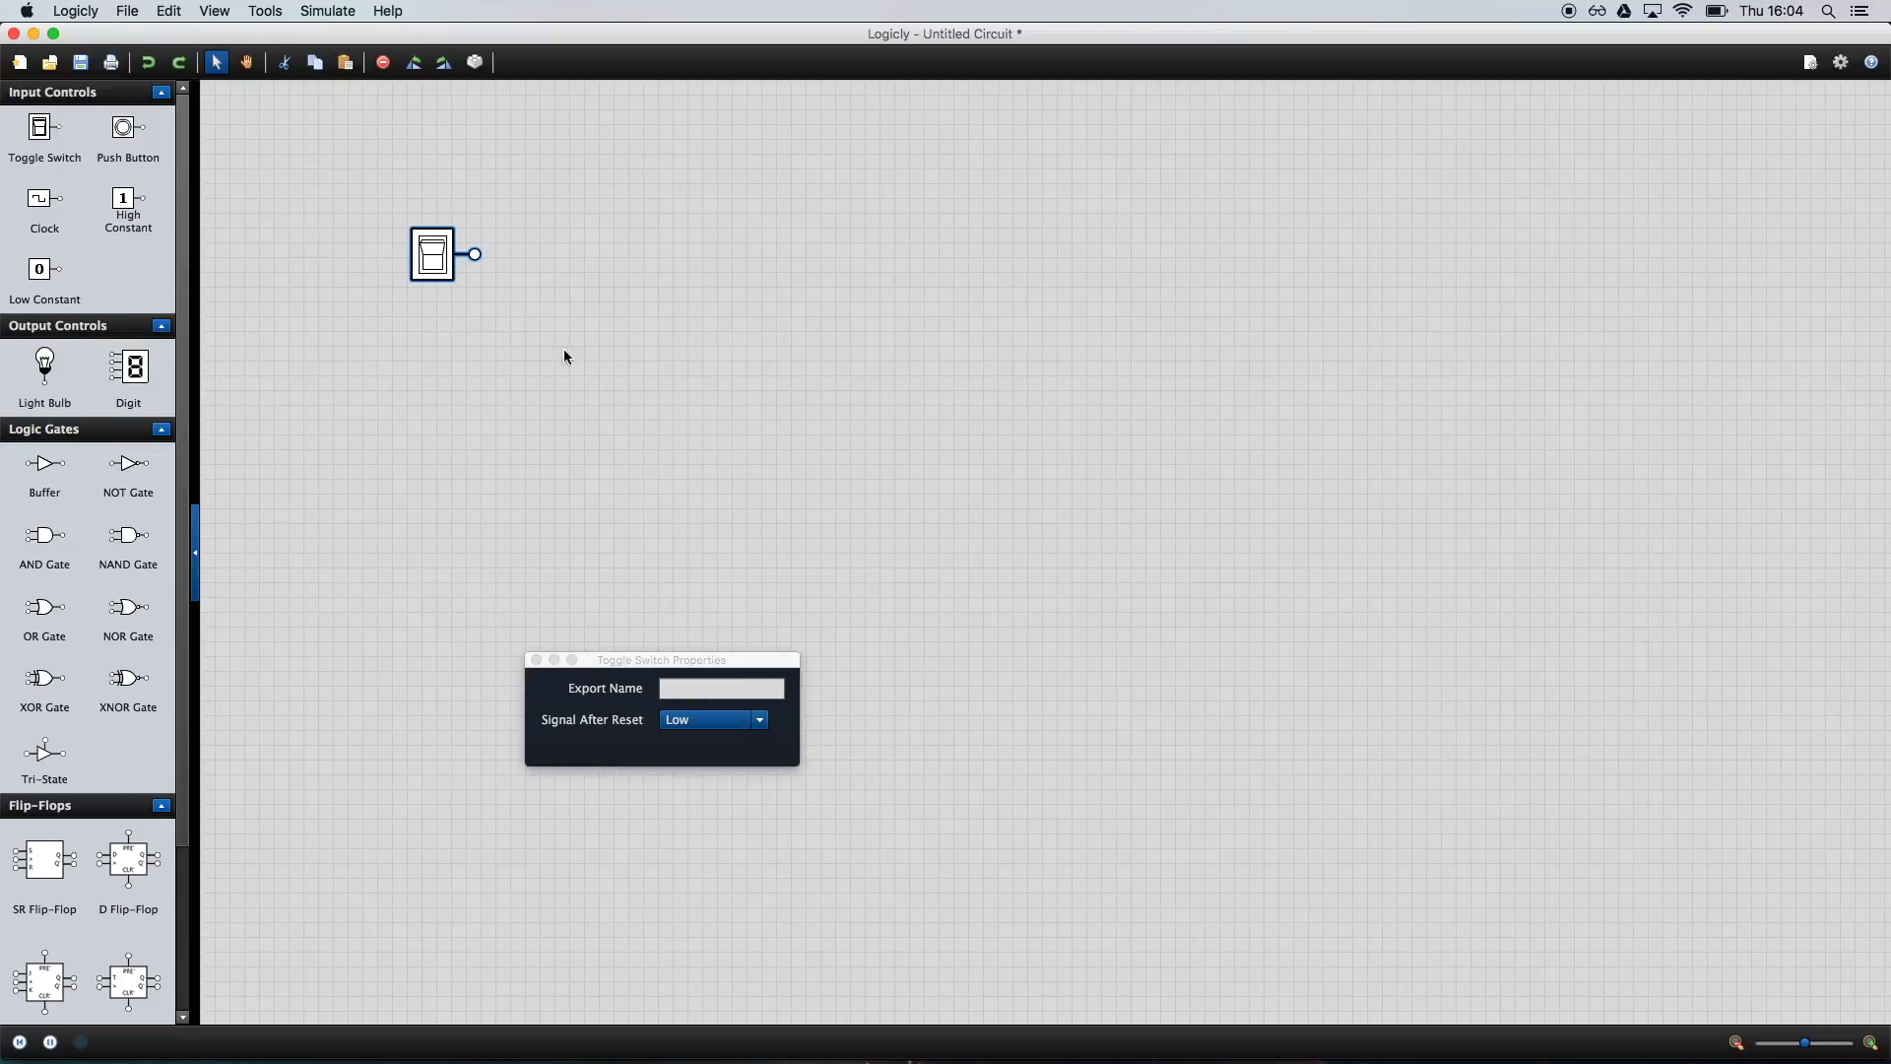
{"action": "left_click", "coordinate": [692, 688]}
{"action": "type", "text": "A"}
{"action": "key", "text": "Return"}
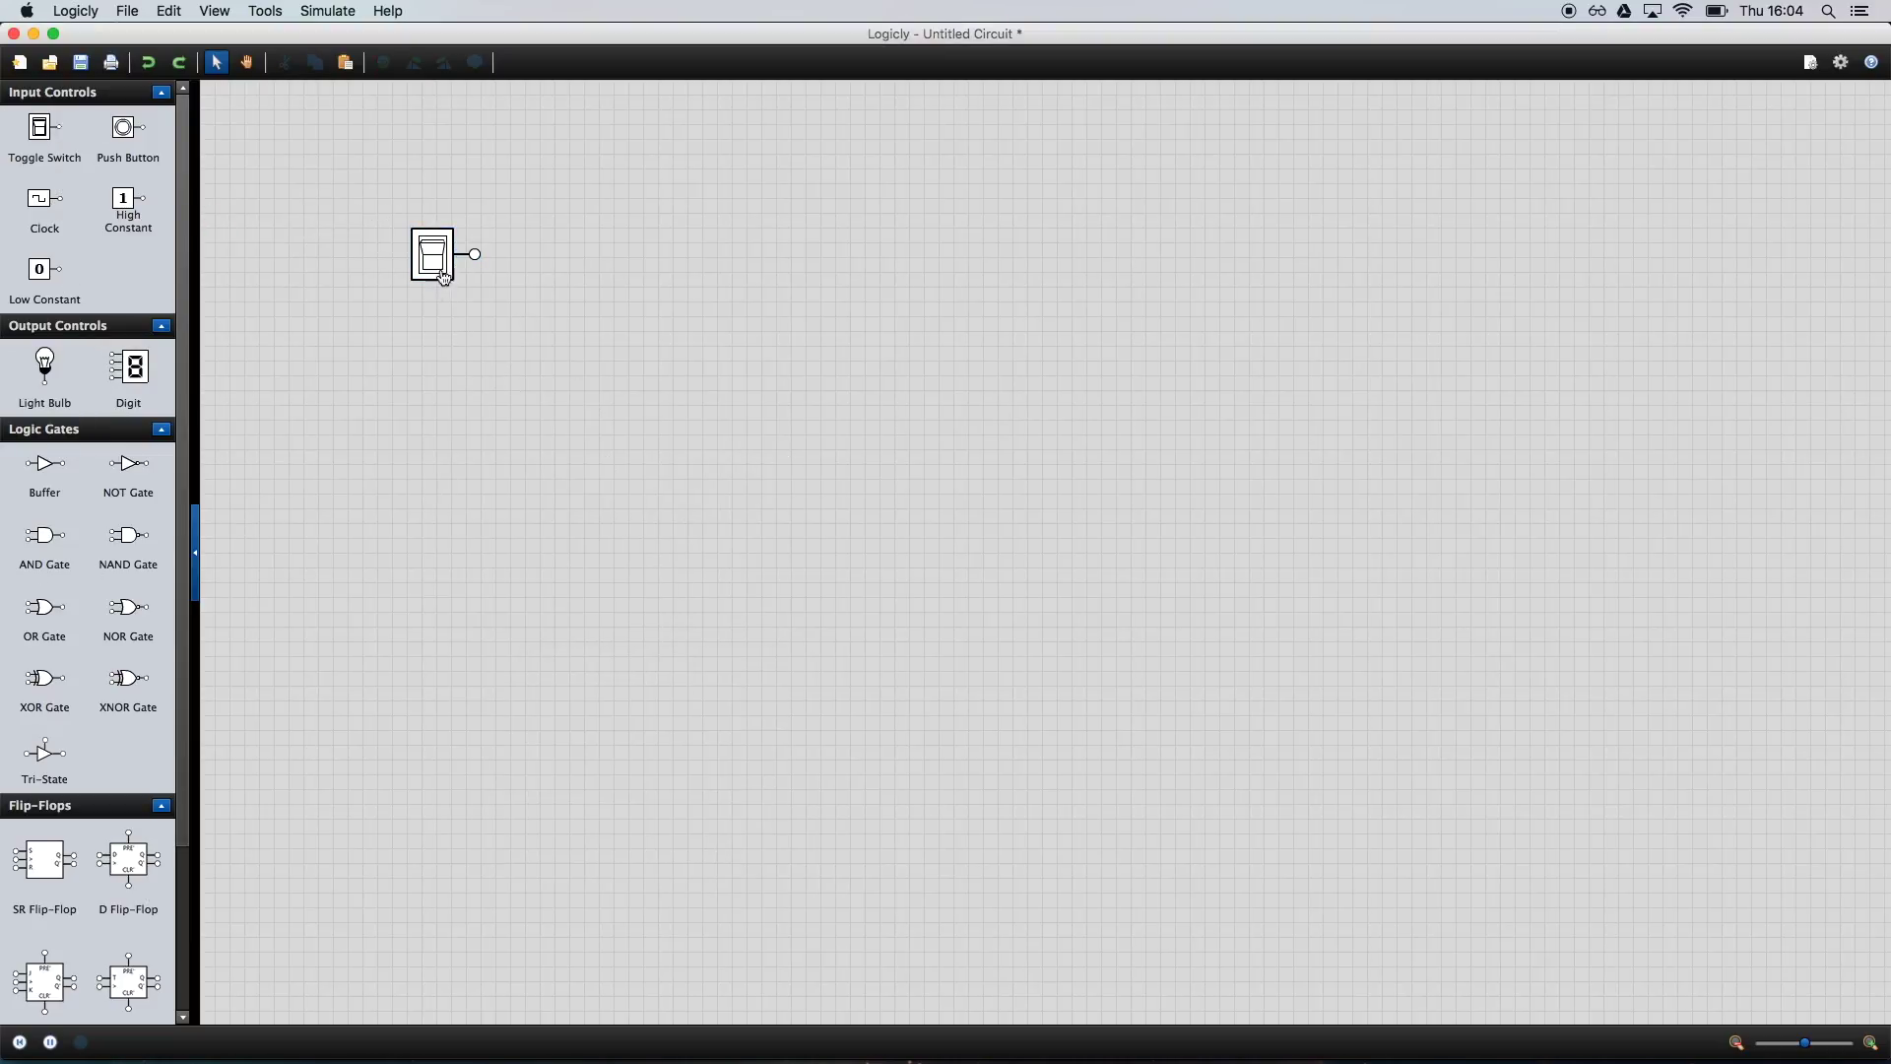
- Place a second toggle switch below switch A and set its export name to B
{"action": "left_click_drag", "start_coordinate": [47, 143], "coordinate": [448, 362]}
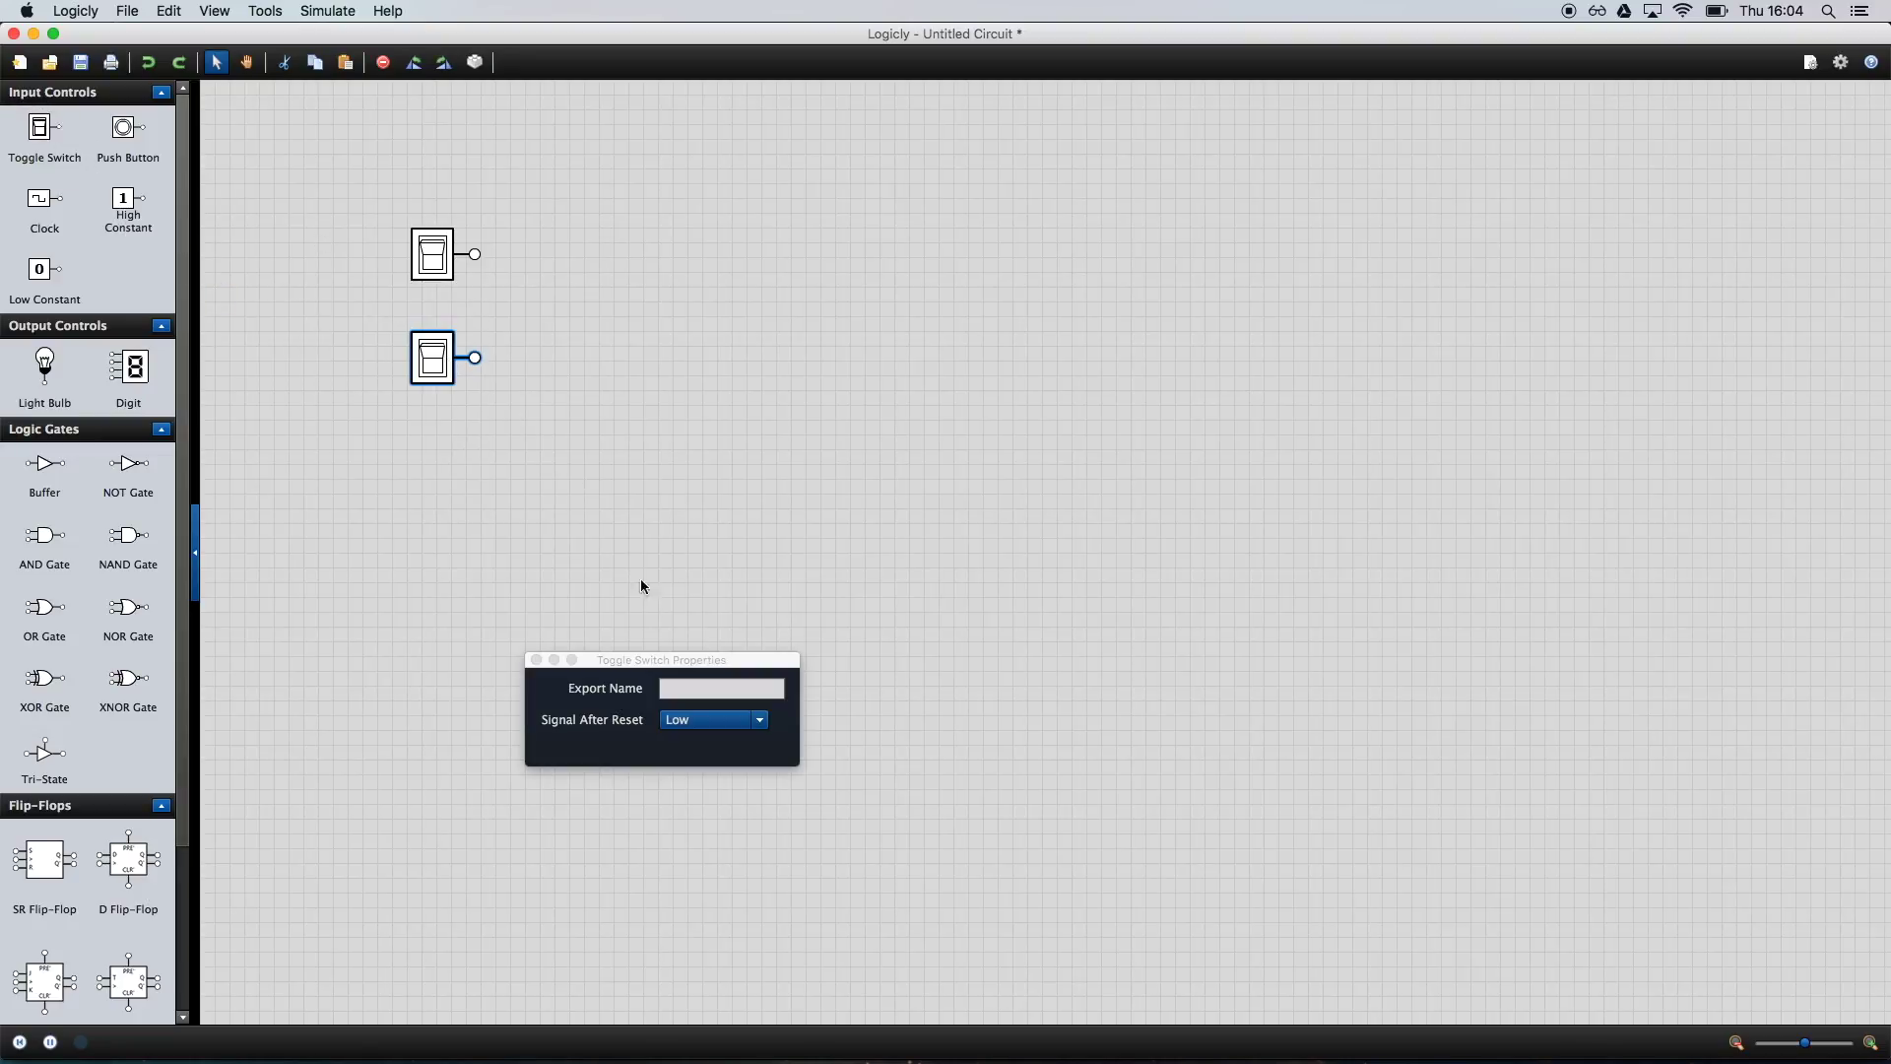
{"action": "left_click", "coordinate": [681, 690]}
{"action": "type", "text": "B"}
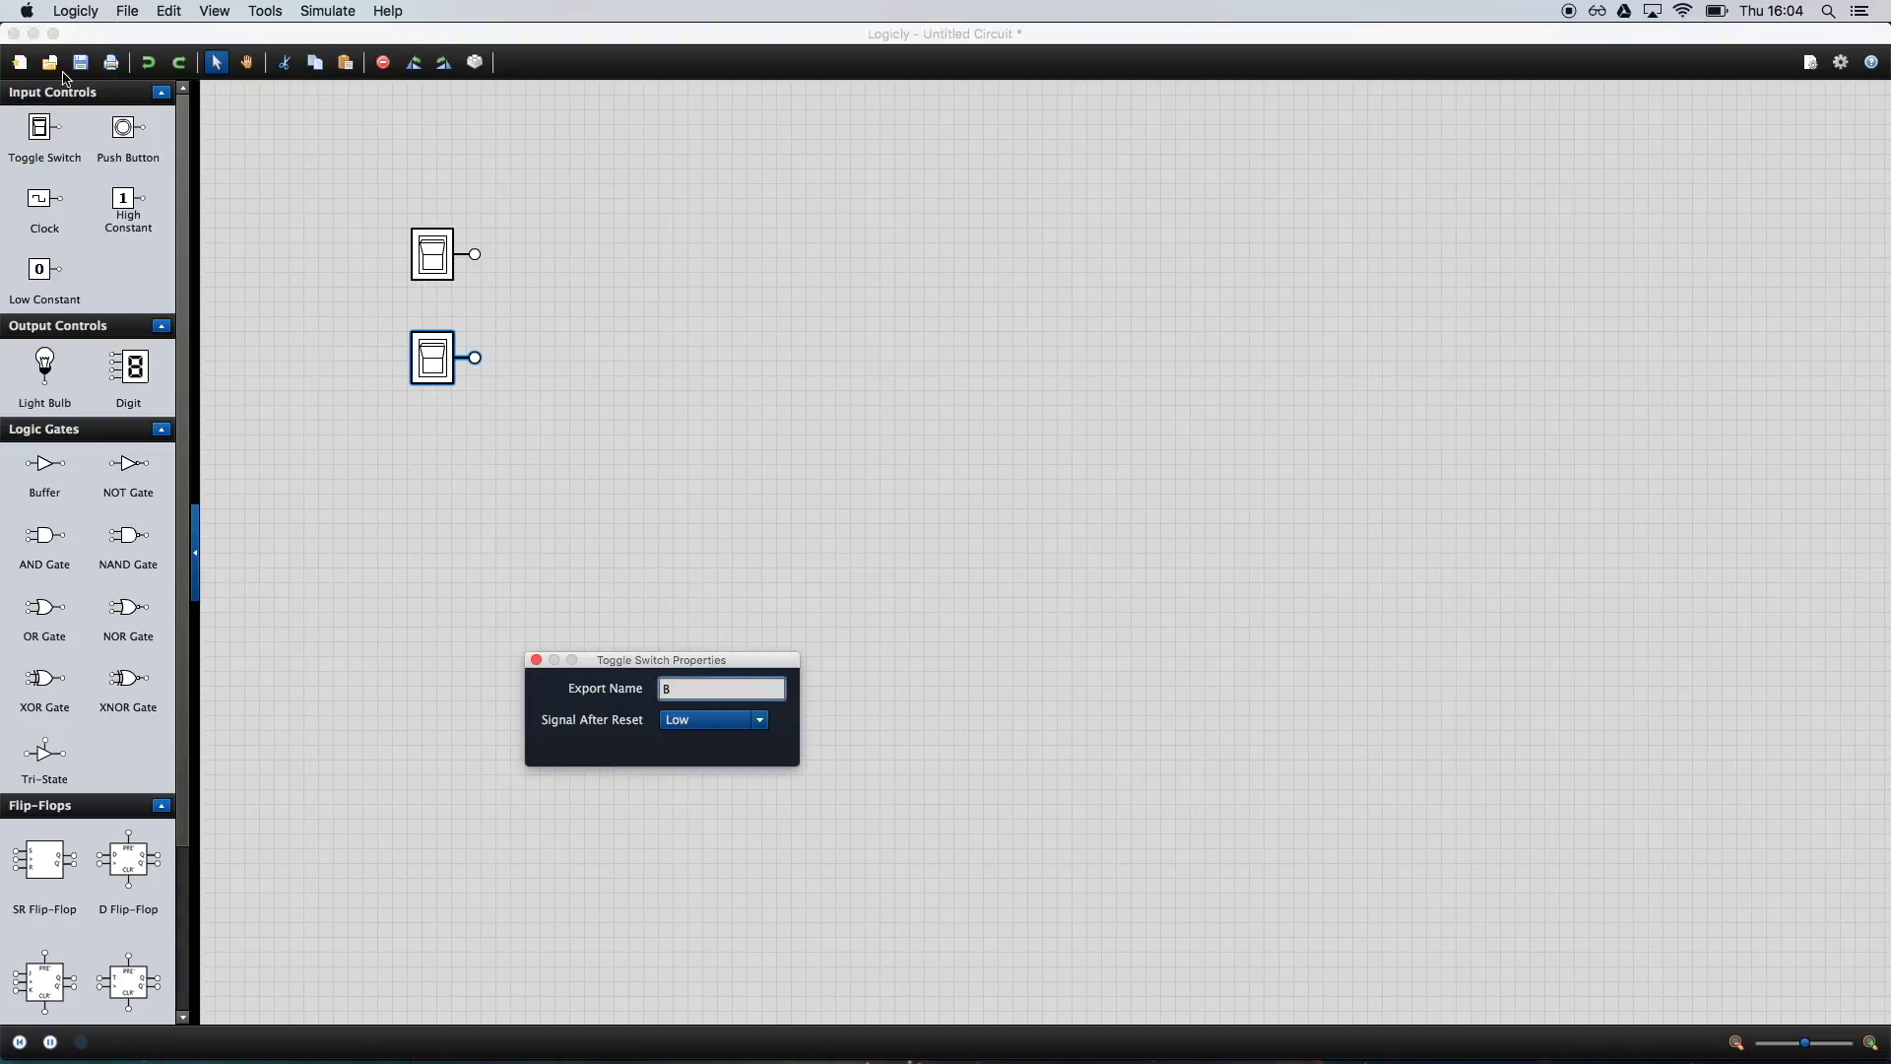
{"action": "key", "text": "Return"}
- Place a third toggle switch below the other two and set its export name to Cl
{"action": "left_click_drag", "start_coordinate": [44, 133], "coordinate": [444, 495]}
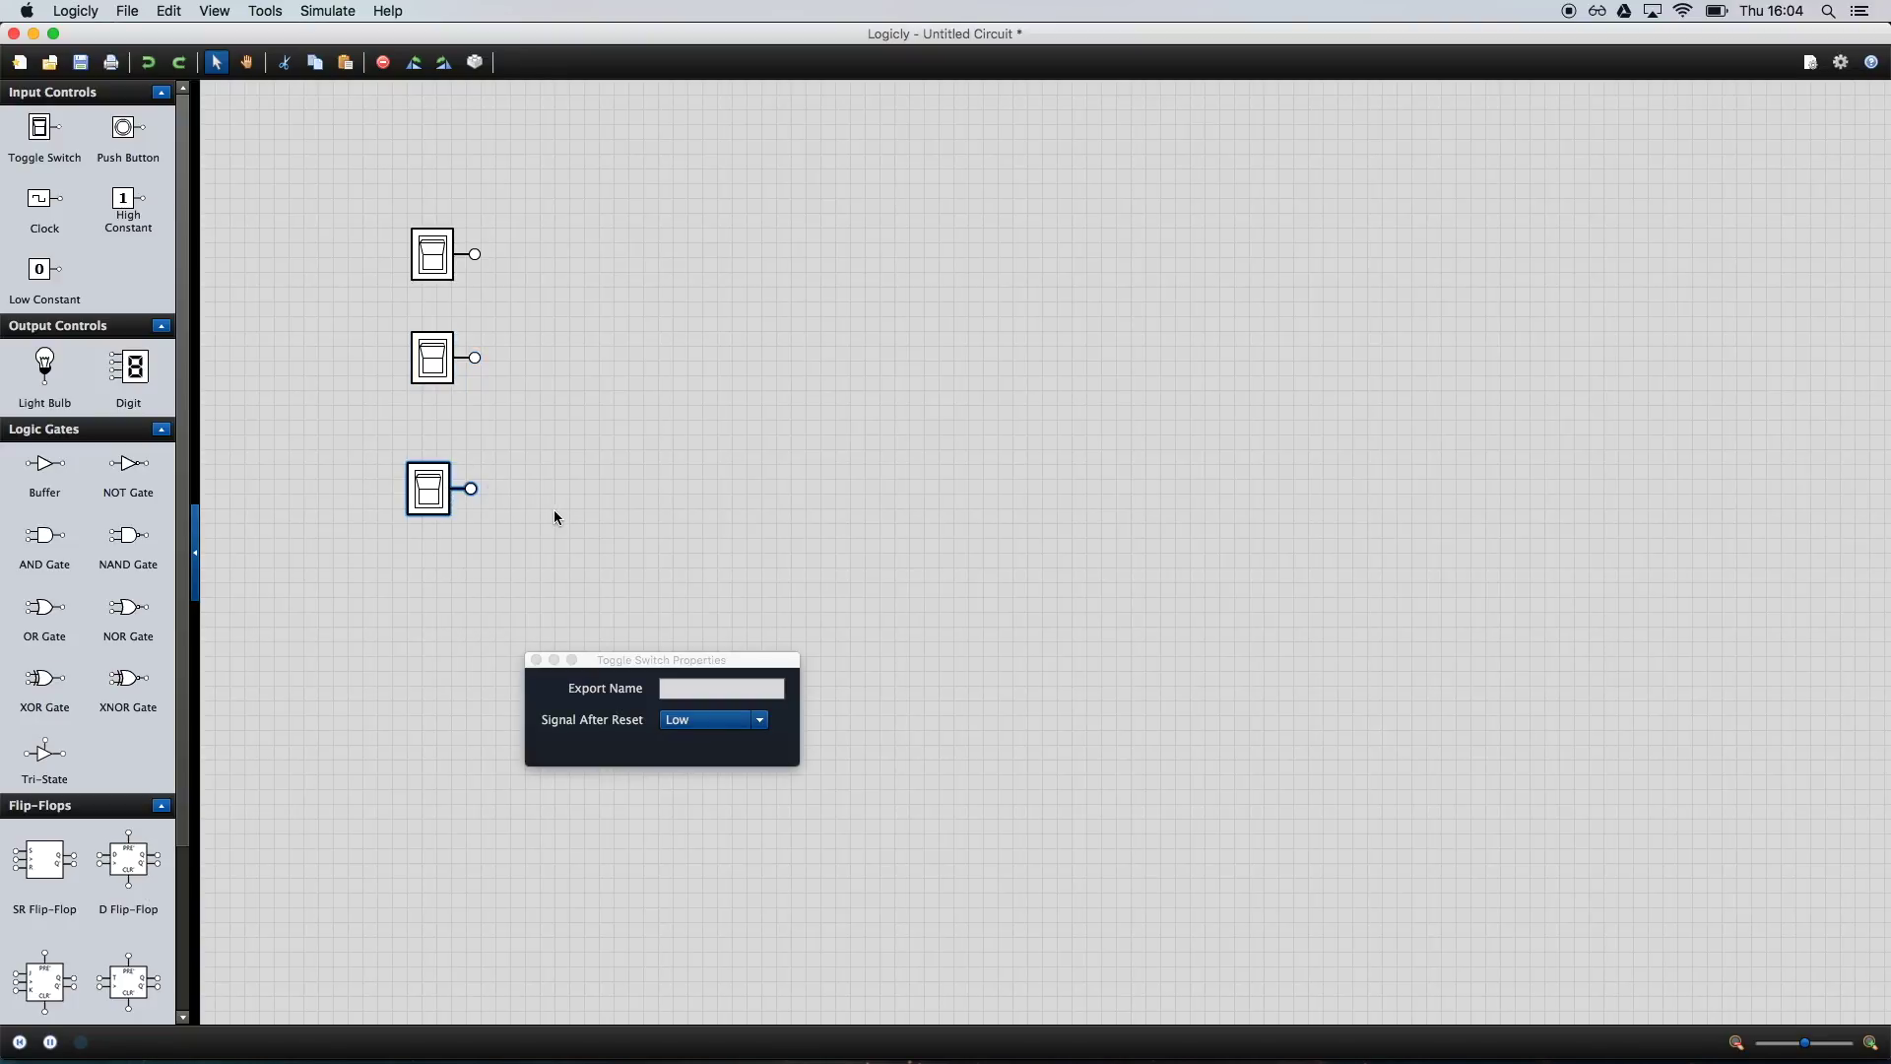
{"action": "left_click", "coordinate": [705, 689]}
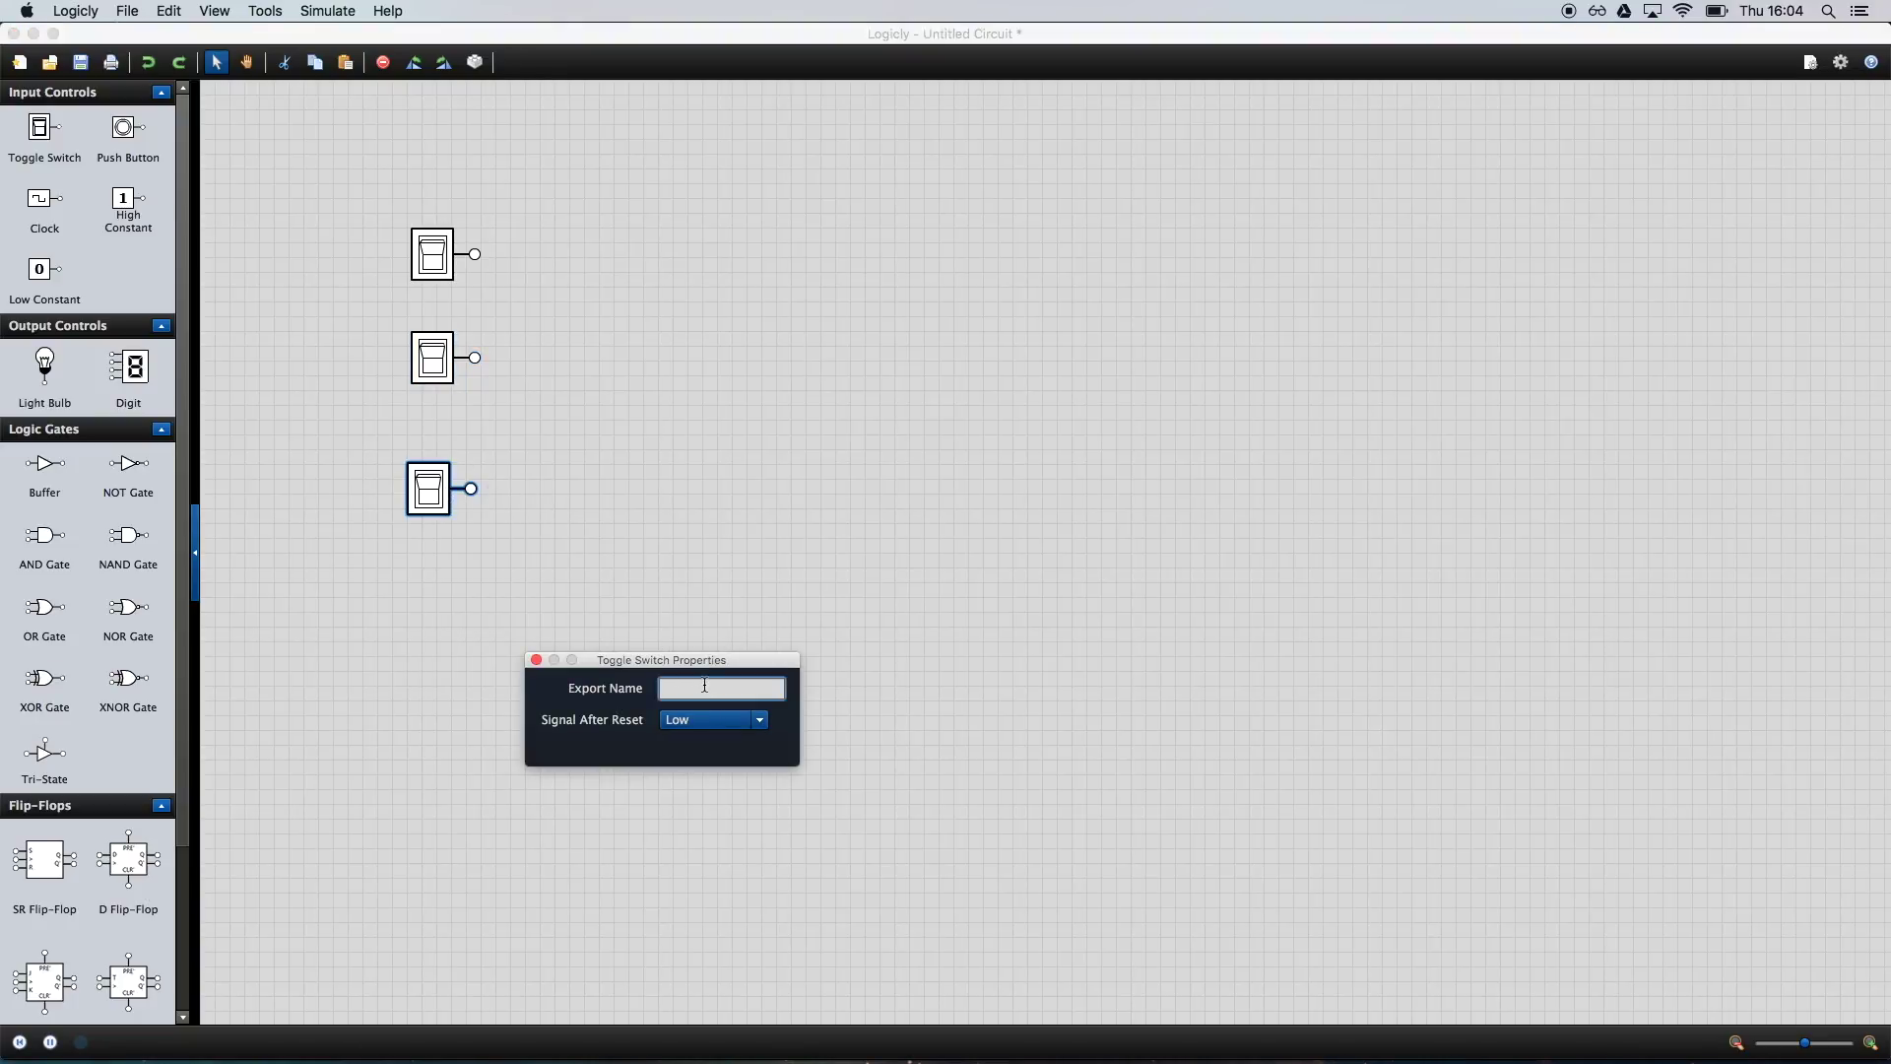
{"action": "type", "text": "Cl"}
{"action": "left_click", "coordinate": [740, 554]}
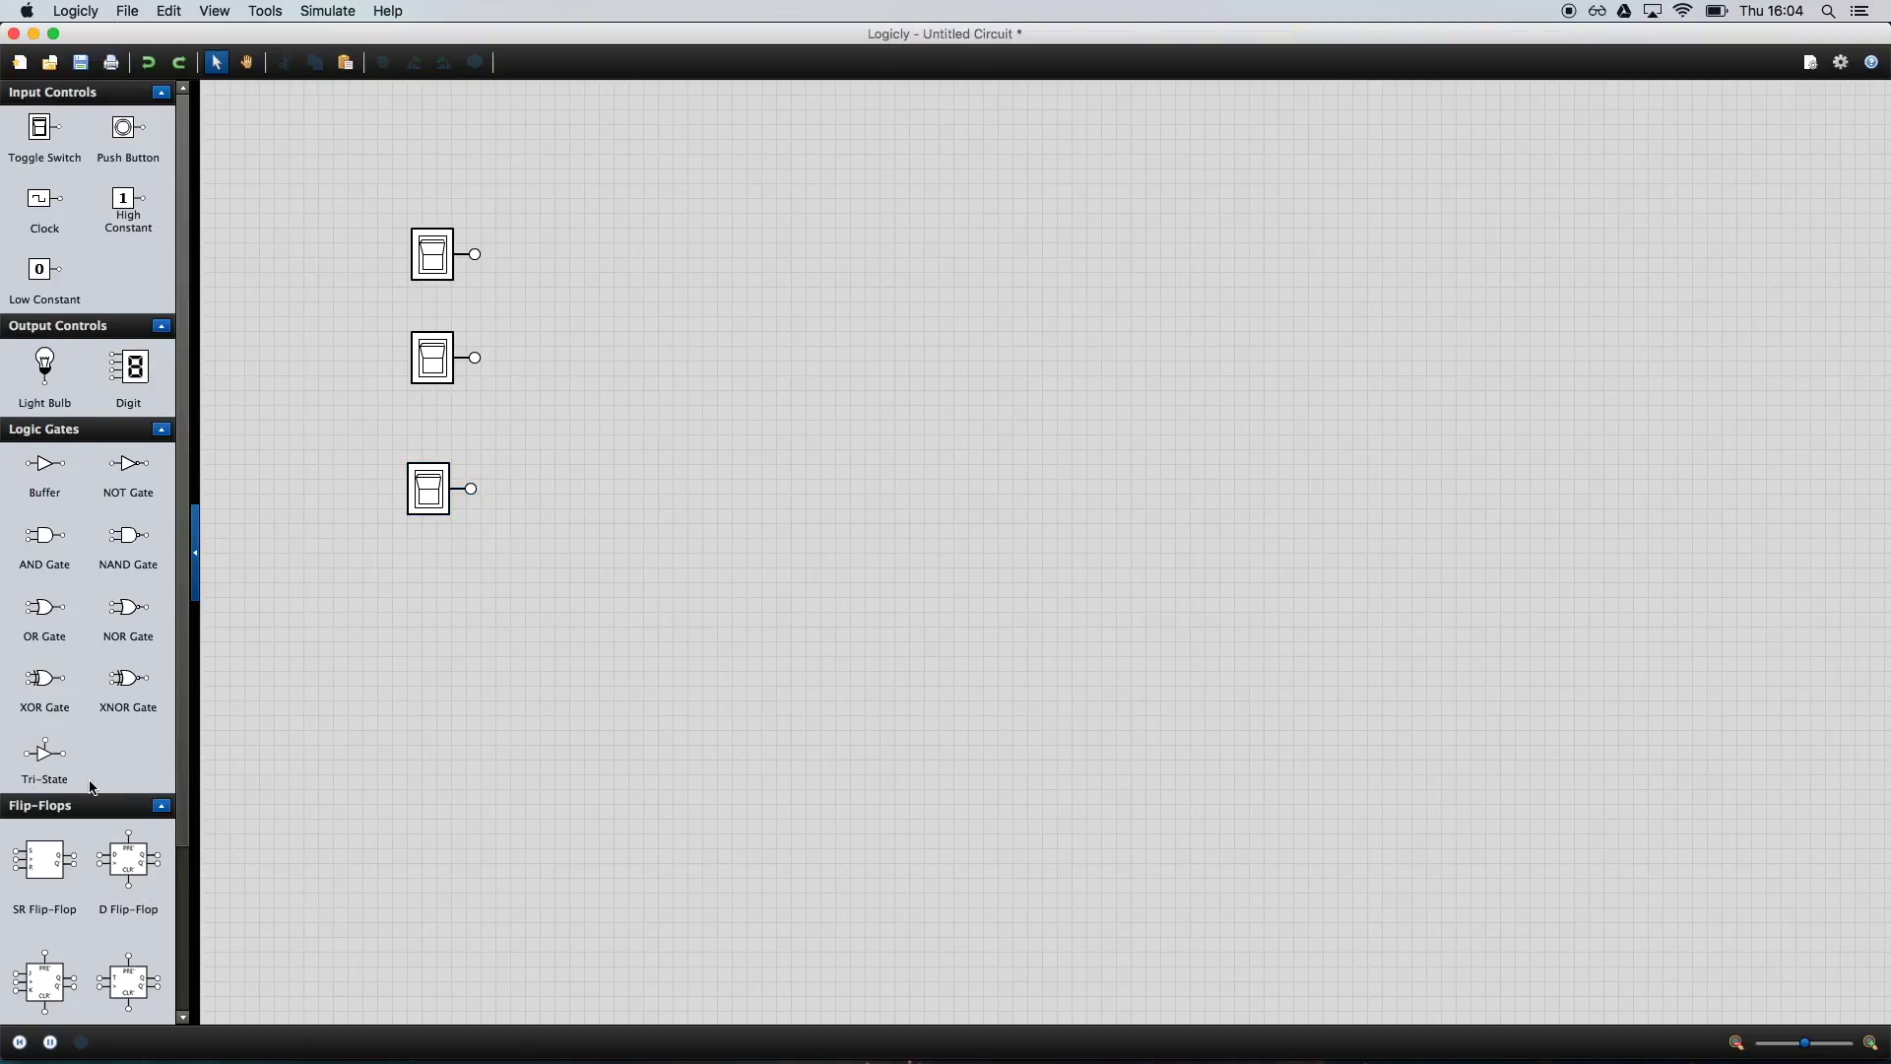
- Place the custom Half Adder beside the upper two switches and wire them to its A and B inputs
{"action": "scroll", "coordinate": [91, 787], "scroll_direction": "down", "scroll_amount": 5}
{"action": "left_click_drag", "start_coordinate": [44, 977], "coordinate": [725, 309]}
{"action": "left_click_drag", "start_coordinate": [473, 258], "coordinate": [651, 300]}
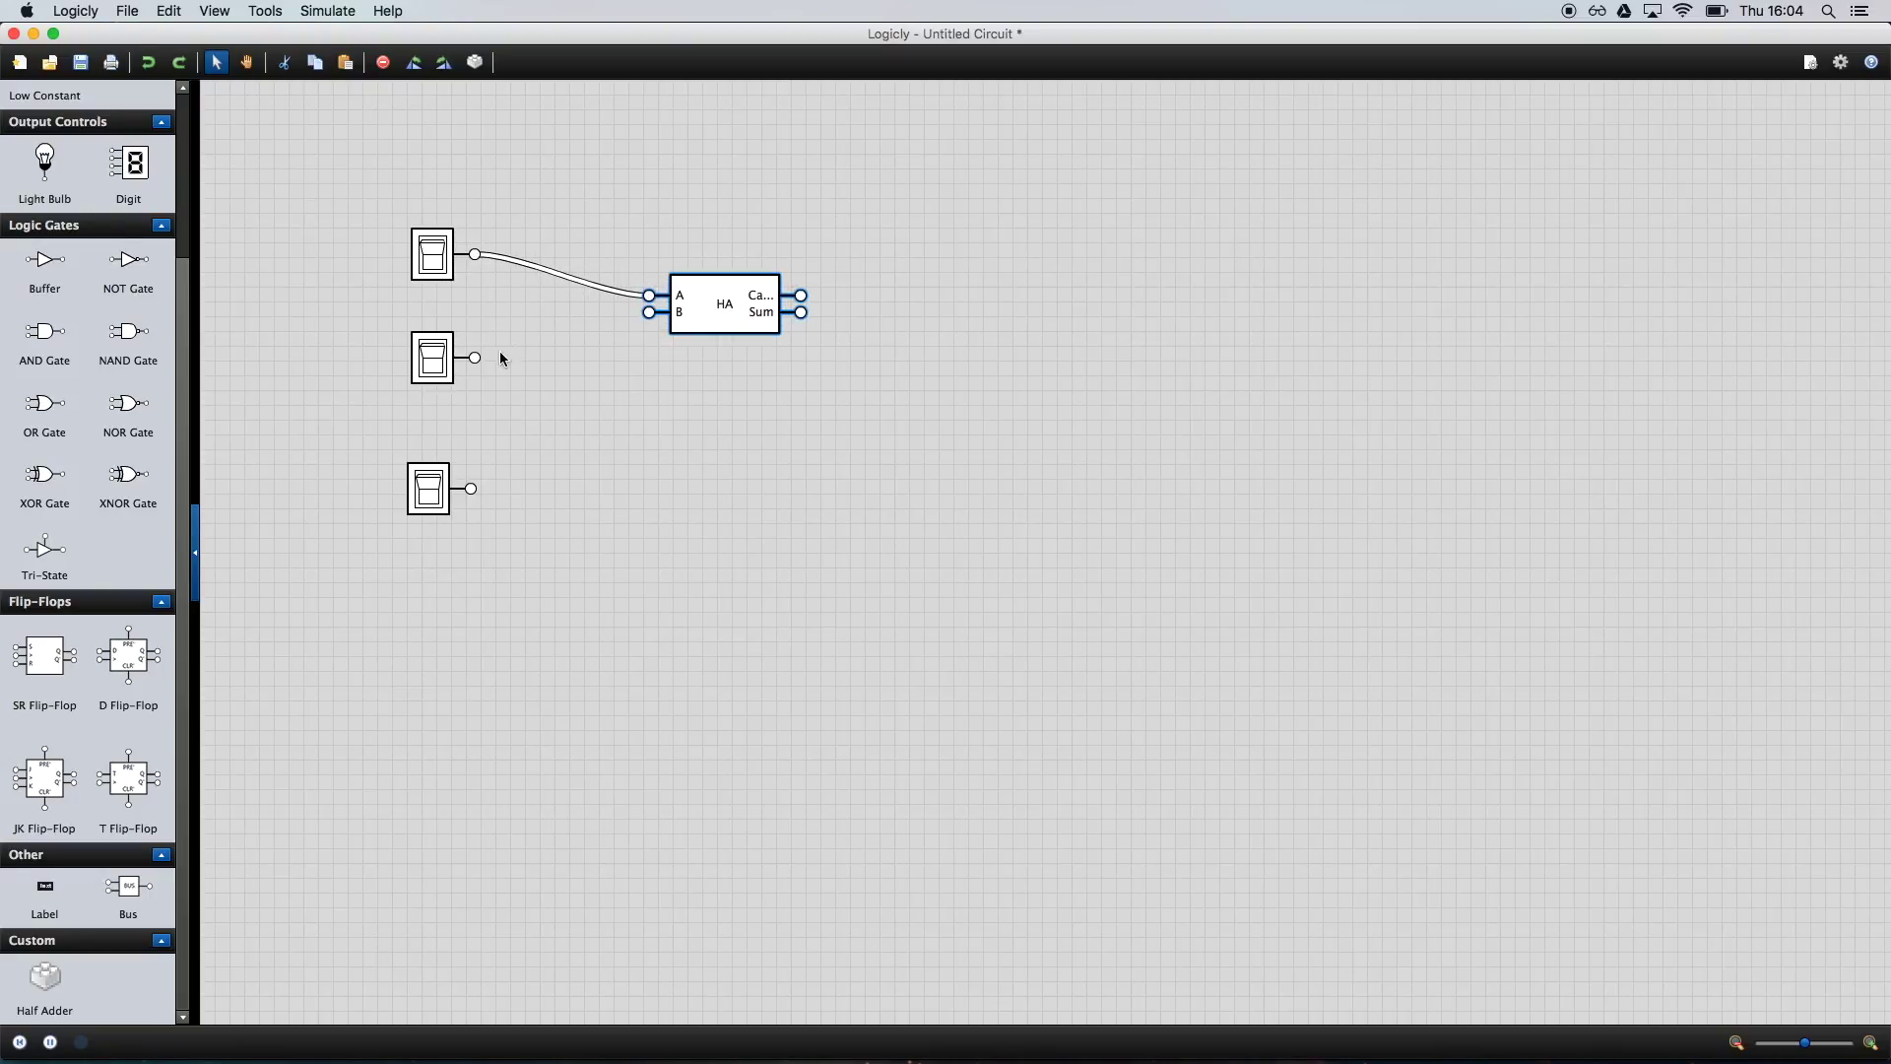
{"action": "left_click_drag", "start_coordinate": [475, 357], "coordinate": [651, 312]}
{"action": "left_click_drag", "start_coordinate": [708, 296], "coordinate": [686, 310]}
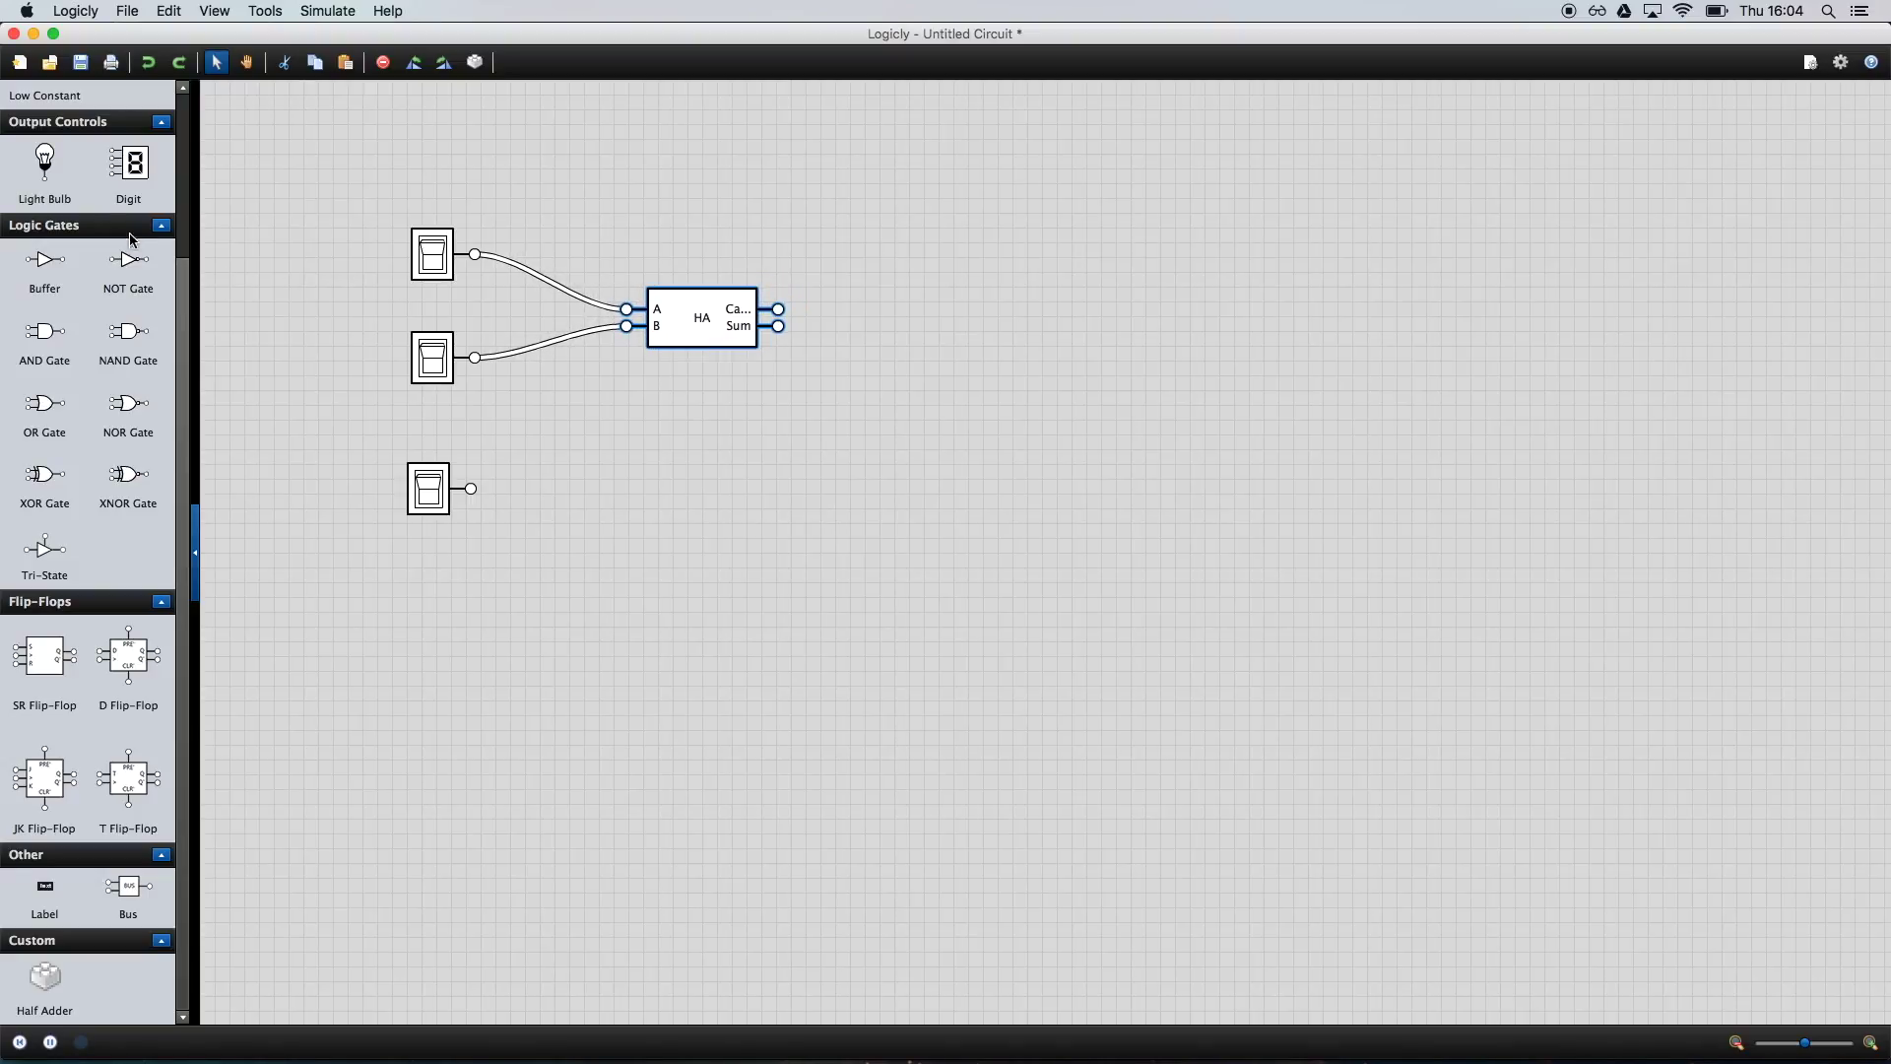
- Place a light bulb above and to the right of the half adder
{"action": "left_click_drag", "start_coordinate": [55, 167], "coordinate": [1165, 183]}
{"action": "left_click_drag", "start_coordinate": [785, 332], "coordinate": [852, 444]}
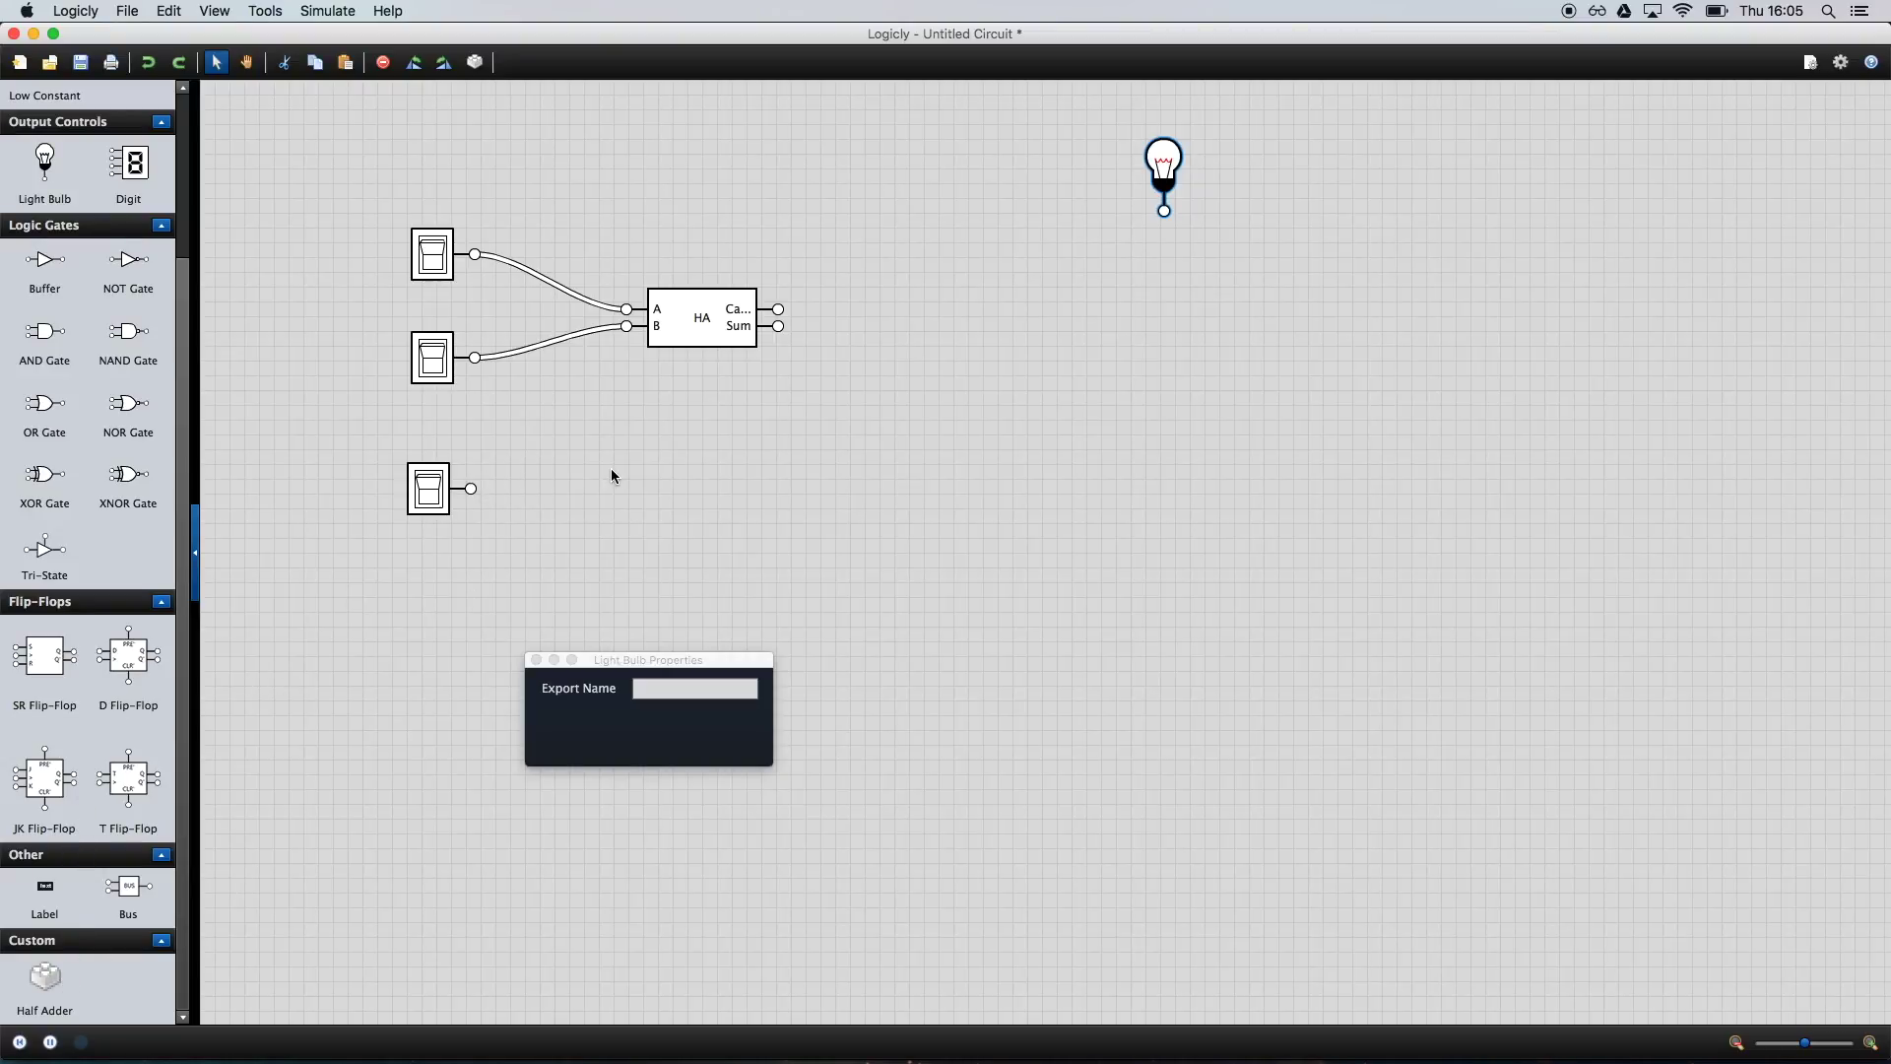
- Switch to Excel, add the truth table header Cin in cell L17 and rename the Carry header to Cout
{"action": "key", "text": "super+Tab"}
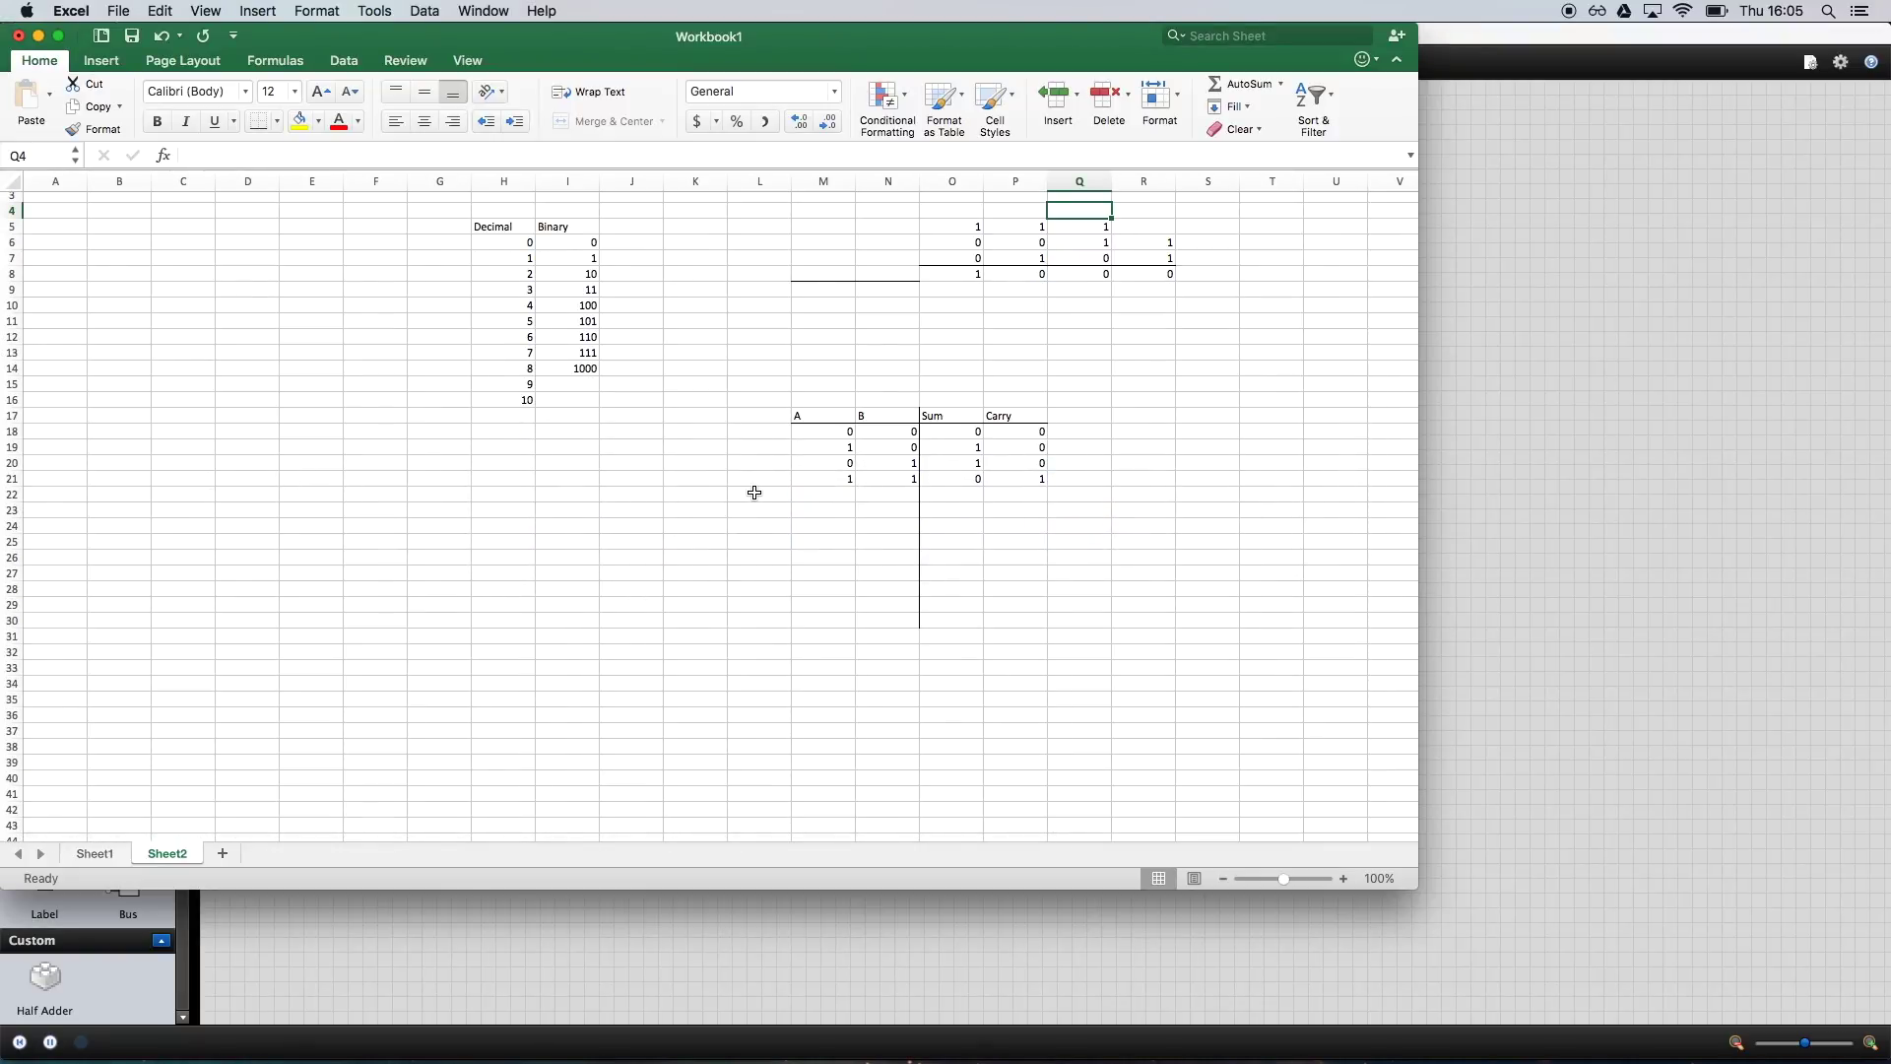
{"action": "left_click", "coordinate": [752, 419]}
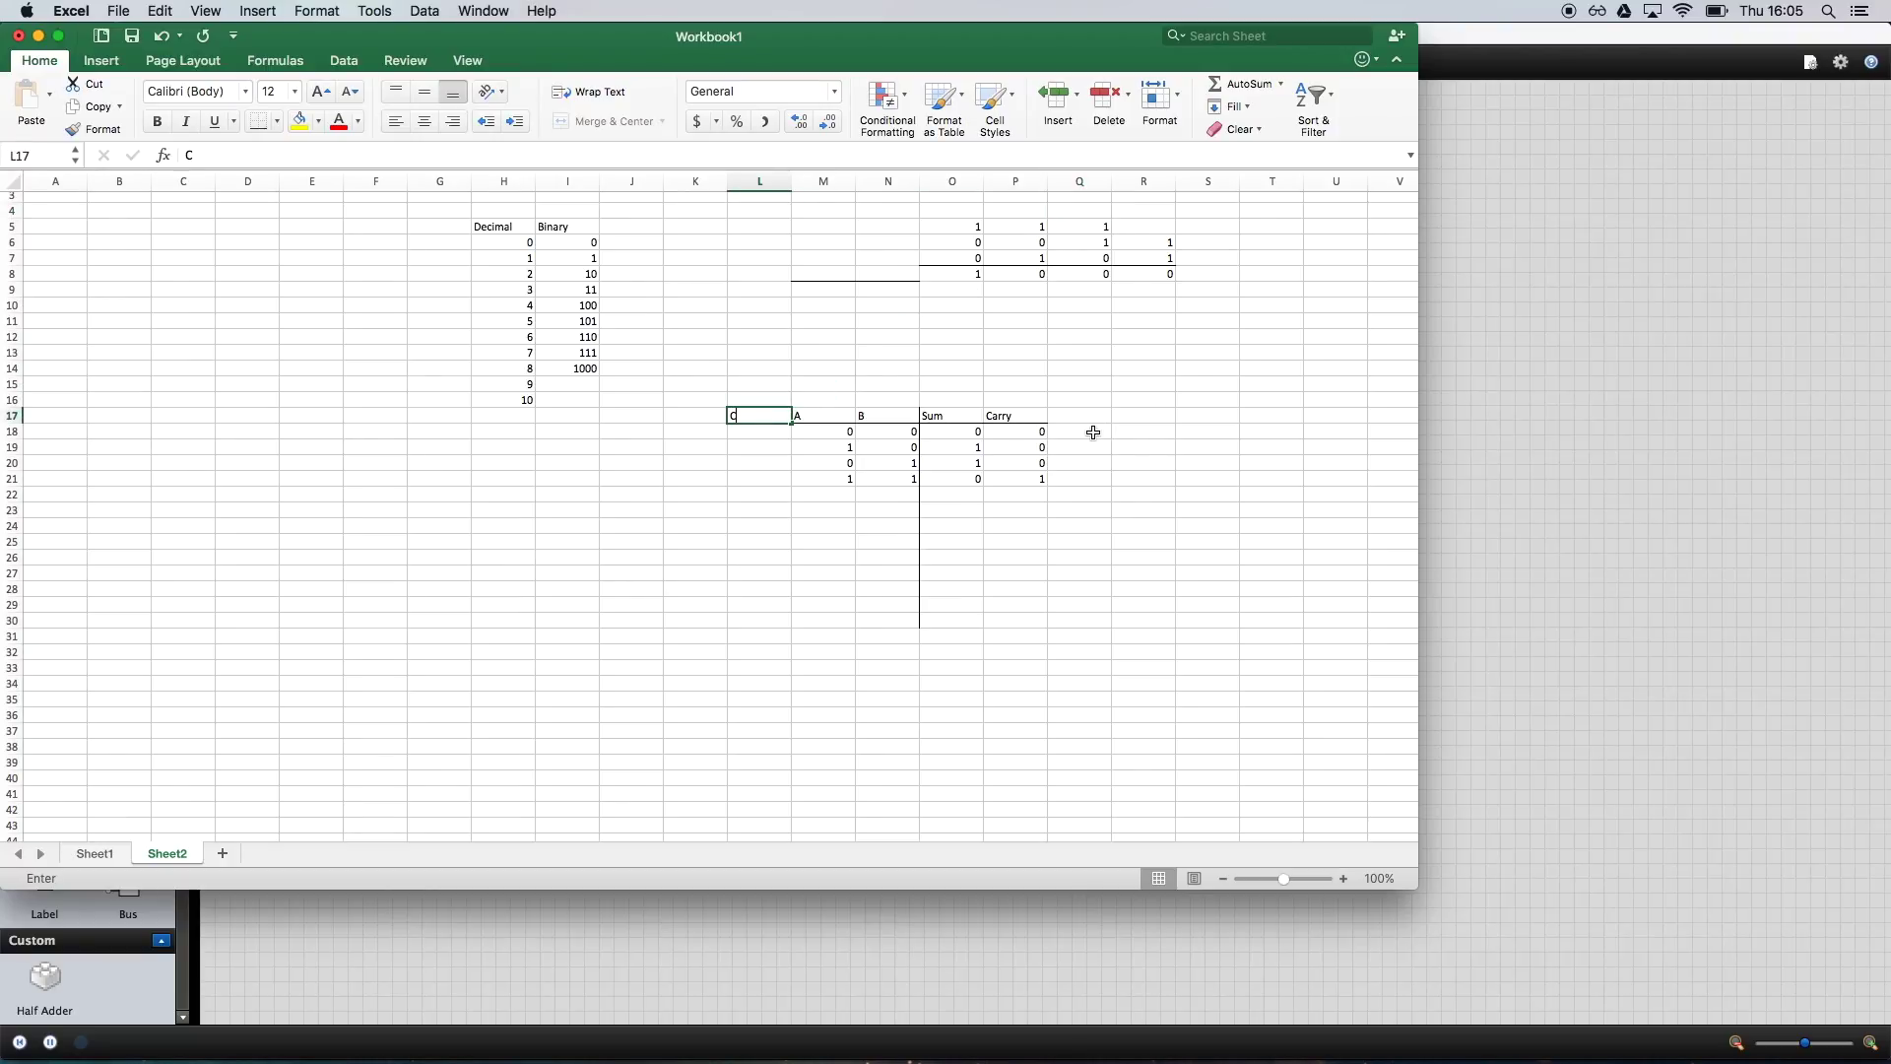
{"action": "type", "text": "Cin"}
{"action": "double_click", "coordinate": [1024, 416]}
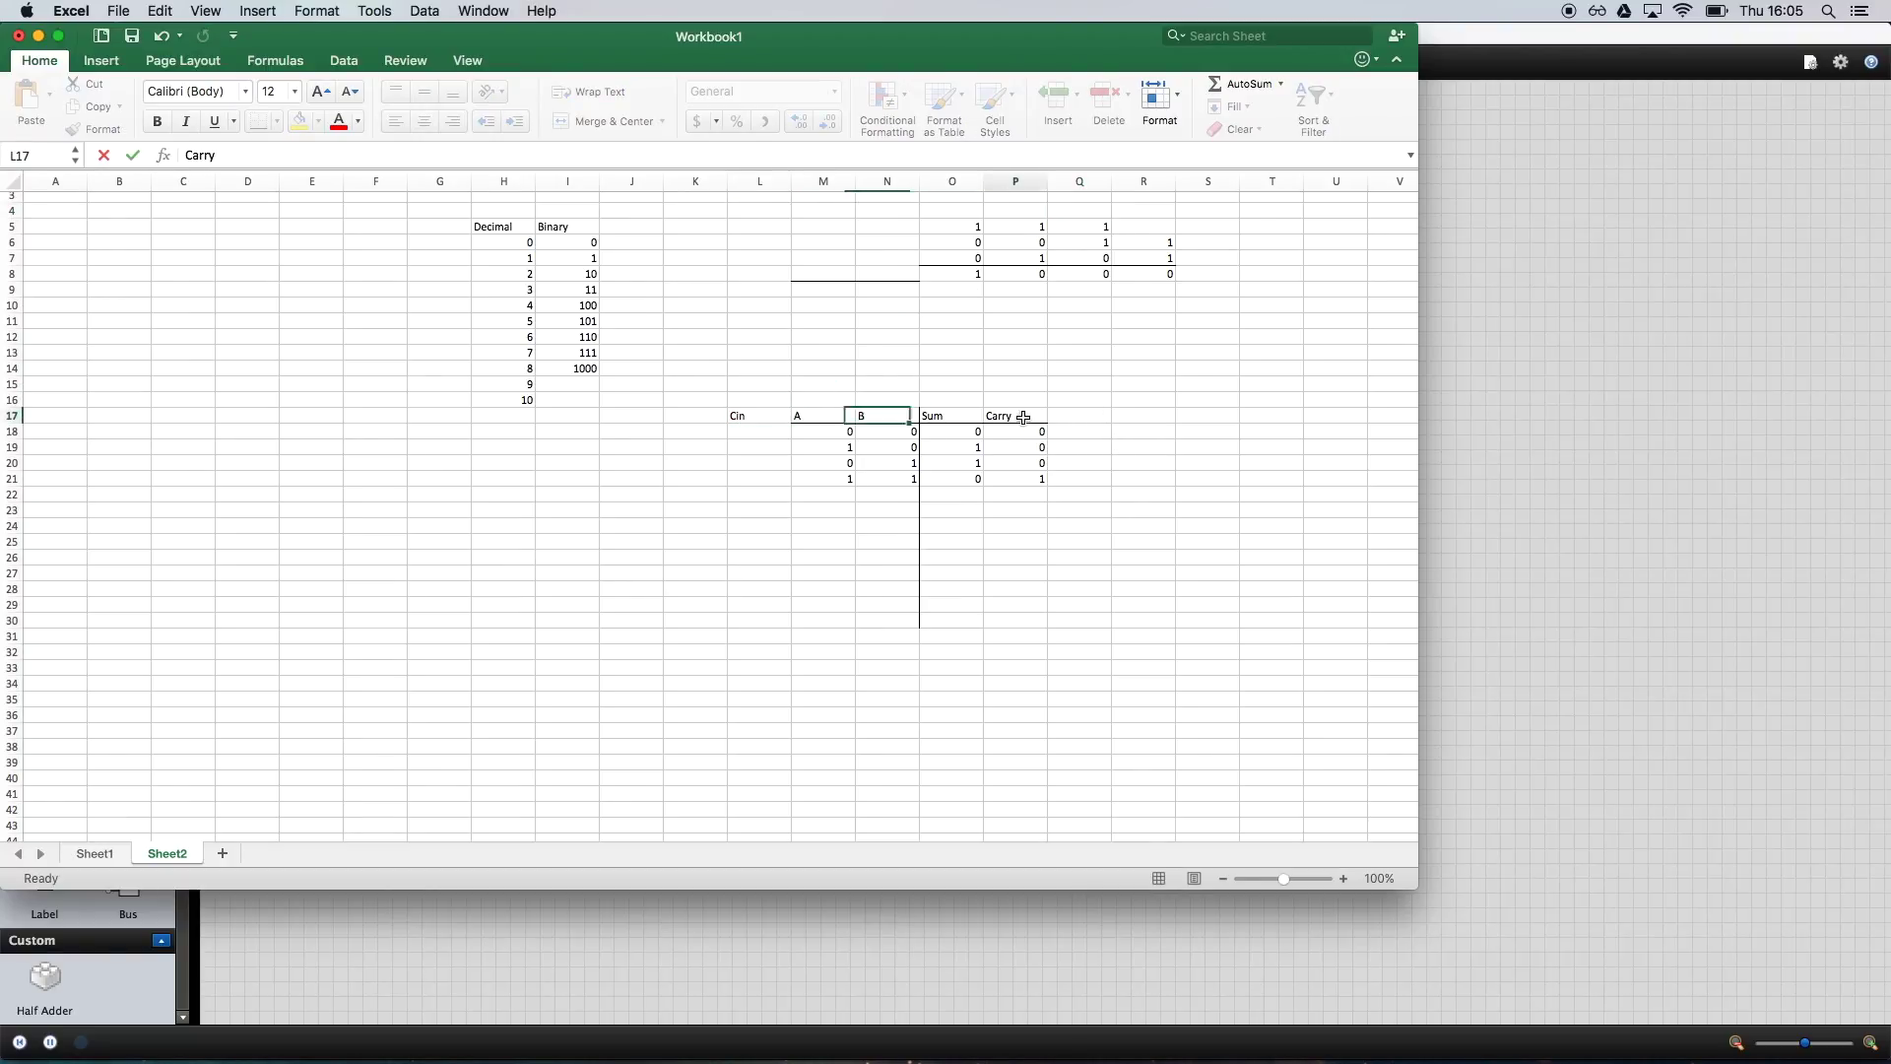
{"action": "left_click", "coordinate": [803, 418]}
{"action": "left_click", "coordinate": [778, 418]}
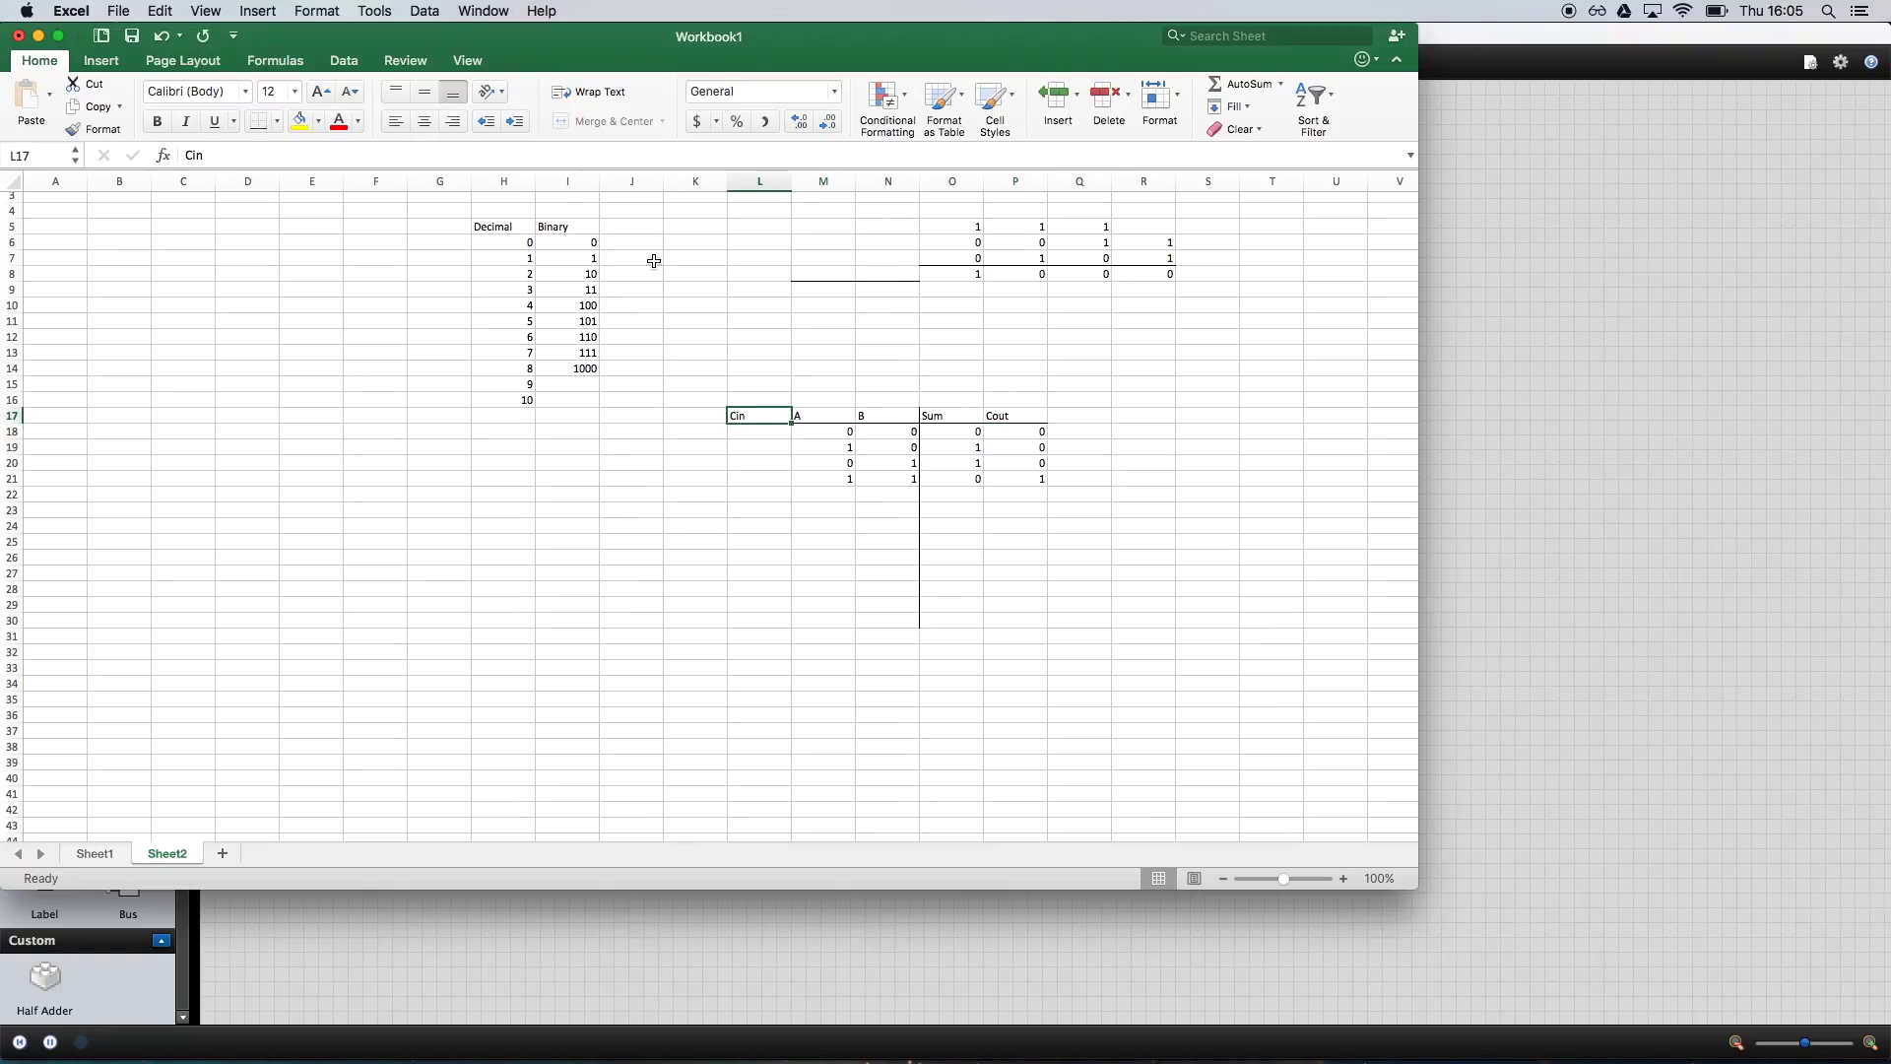
- Fill the Cin column with 0 for the four existing truth table rows, L18 to L21
{"action": "left_click", "coordinate": [794, 507]}
{"action": "left_click", "coordinate": [787, 505]}
{"action": "key", "text": "Up"}
{"action": "key", "text": "Up"}
{"action": "key", "text": "Up"}
{"action": "key", "text": "Up"}
{"action": "type", "text": "0"}
{"action": "key", "text": "Return"}
{"action": "type", "text": "0"}
{"action": "key", "text": "Return"}
{"action": "type", "text": "0"}
{"action": "key", "text": "Return"}
{"action": "type", "text": "0"}
{"action": "key", "text": "Return"}
{"action": "key", "text": "Return"}
- Add a truth table row in row 22 with Cin 1, A 0 and B 0
{"action": "key", "text": "Up"}
{"action": "key", "text": "Right"}
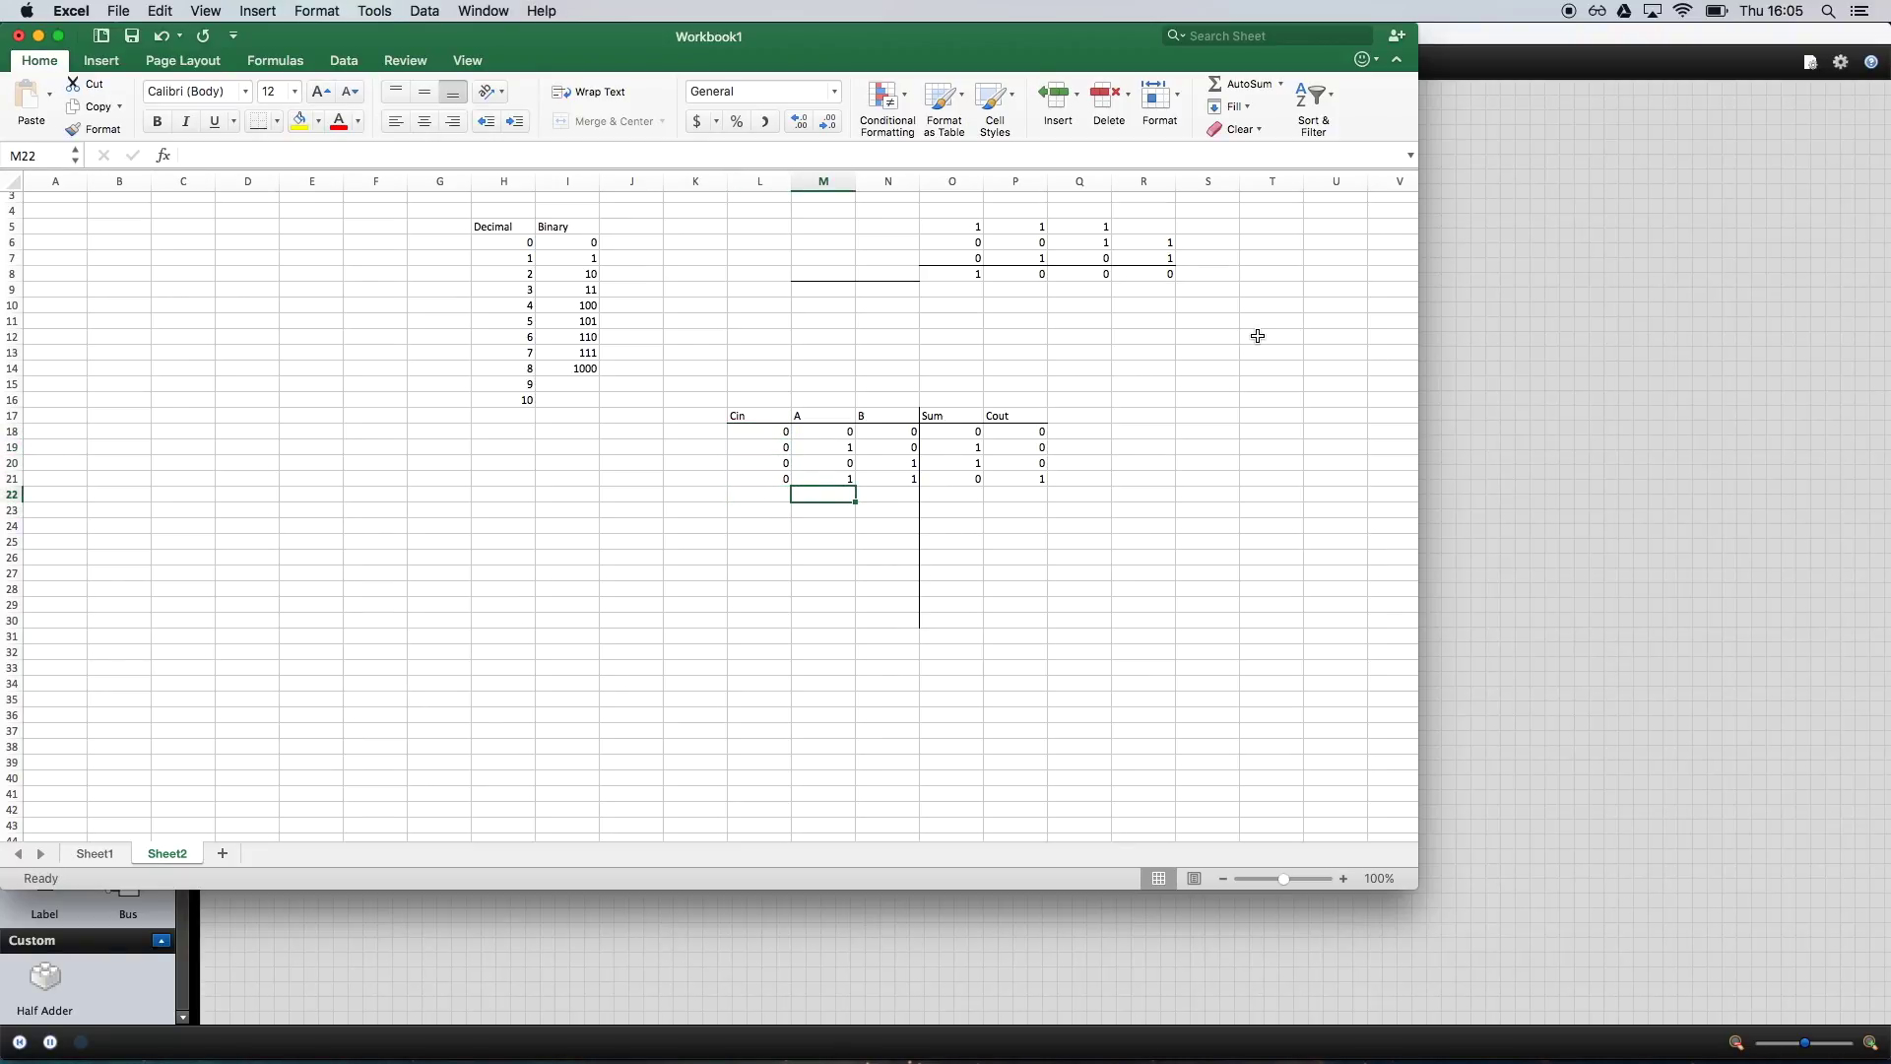
{"action": "key", "text": "Left"}
{"action": "type", "text": "1"}
{"action": "key", "text": "Right"}
{"action": "type", "text": "0"}
{"action": "key", "text": "Tab"}
{"action": "type", "text": "0"}
{"action": "key", "text": "Return"}
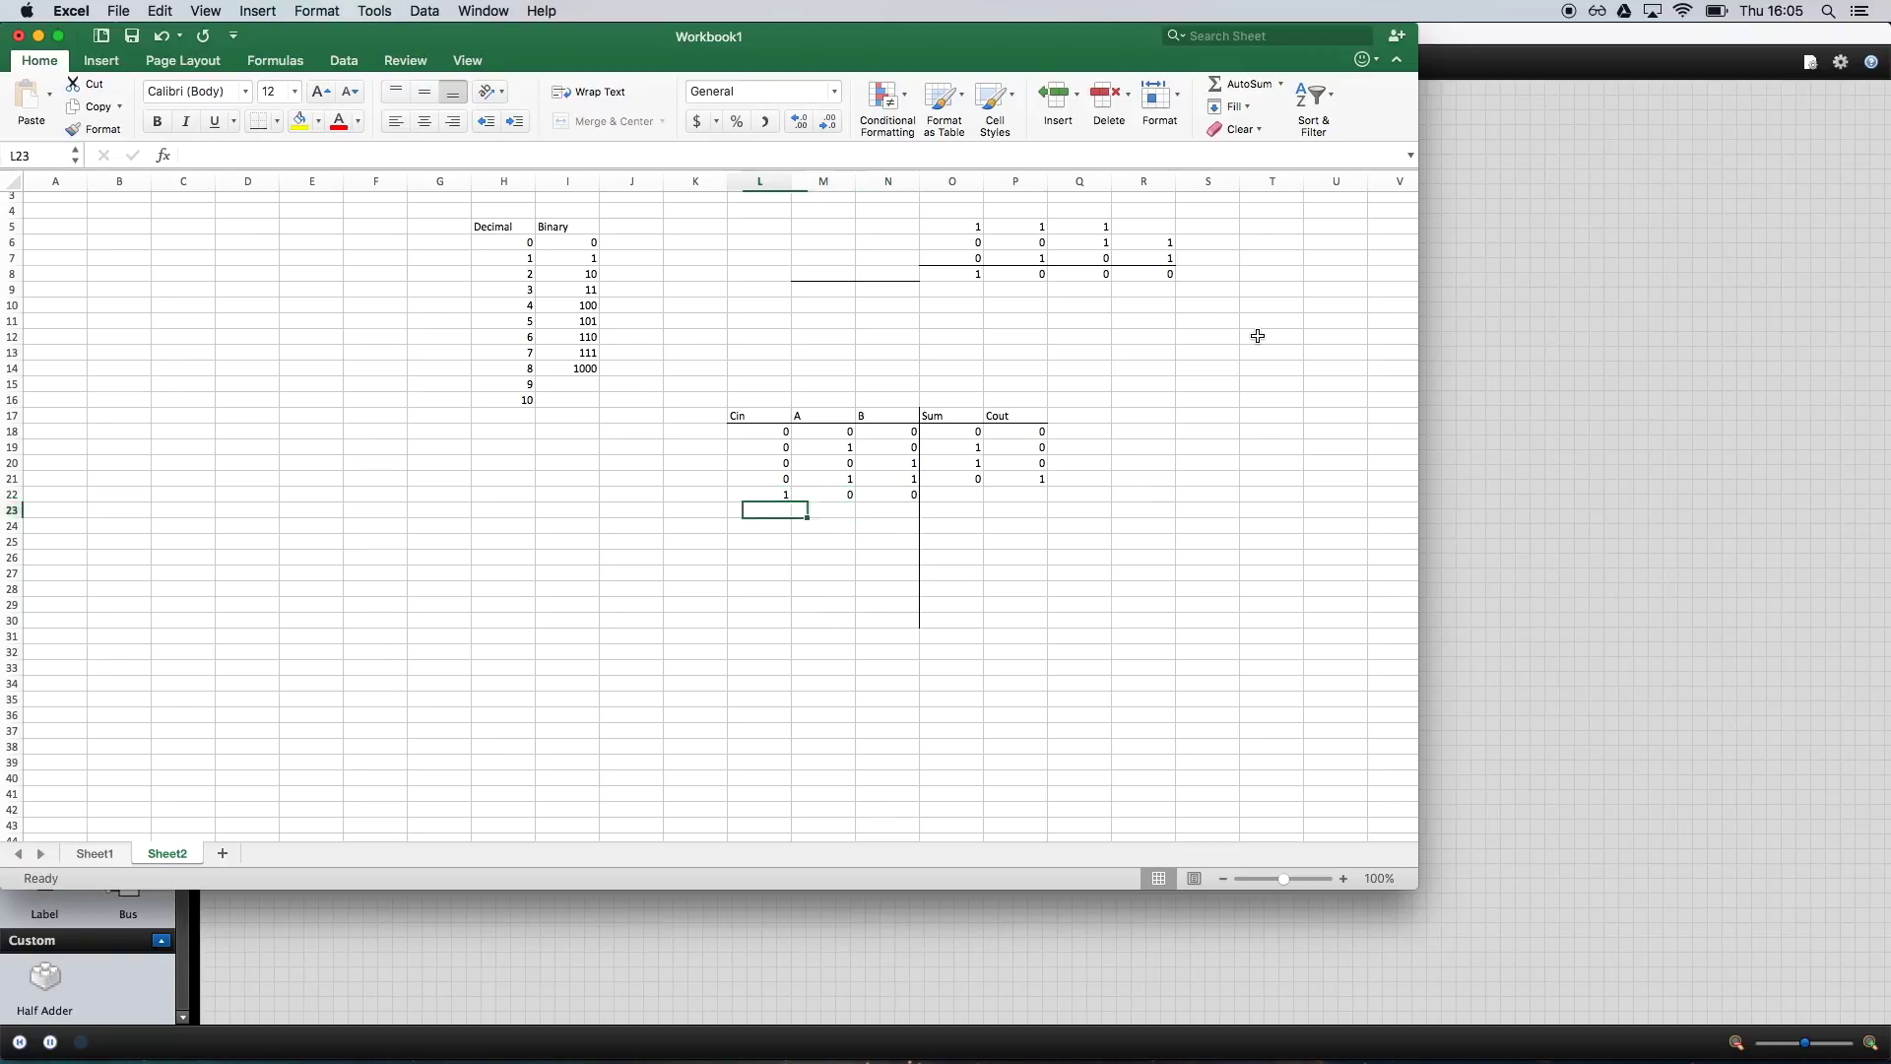
- Add the input combination Cin 1, A 1 and B 0 in row 23
{"action": "type", "text": "1"}
{"action": "key", "text": "Tab"}
{"action": "type", "text": "1"}
{"action": "key", "text": "Tab"}
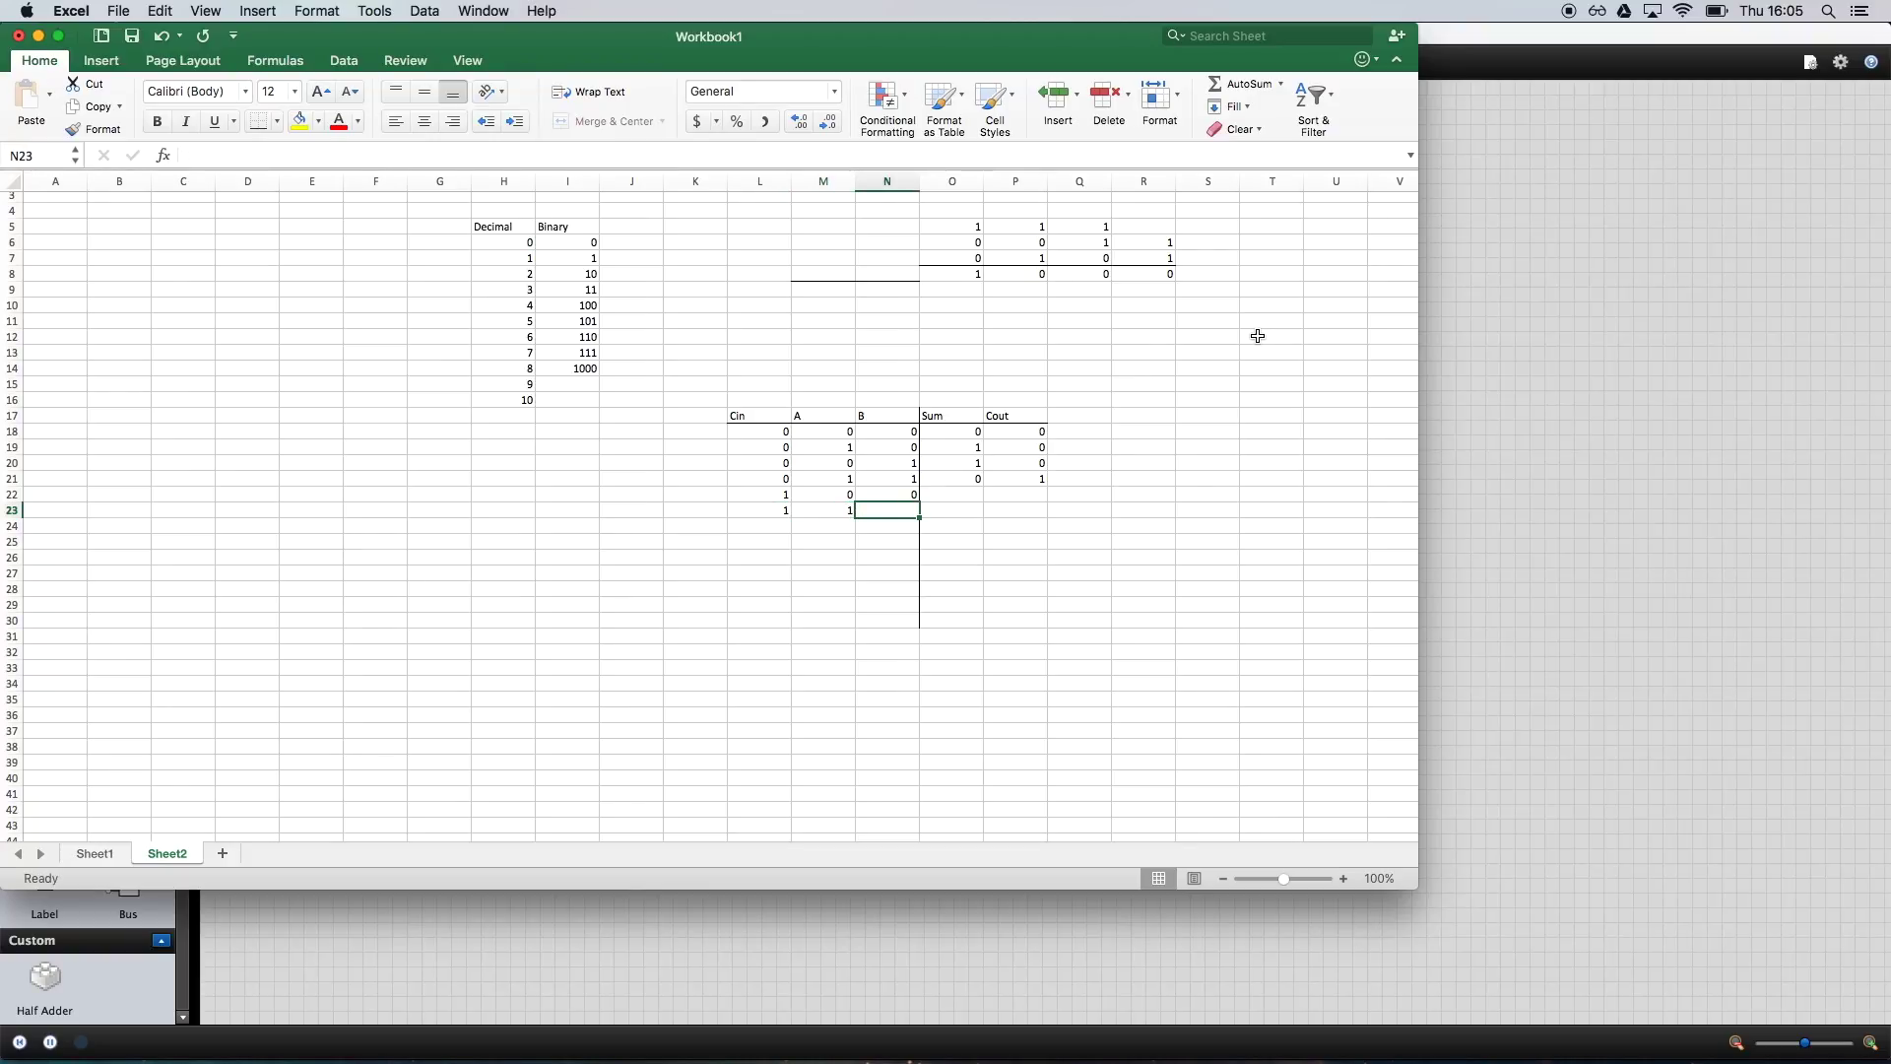
{"action": "type", "text": "0"}
{"action": "key", "text": "Return"}
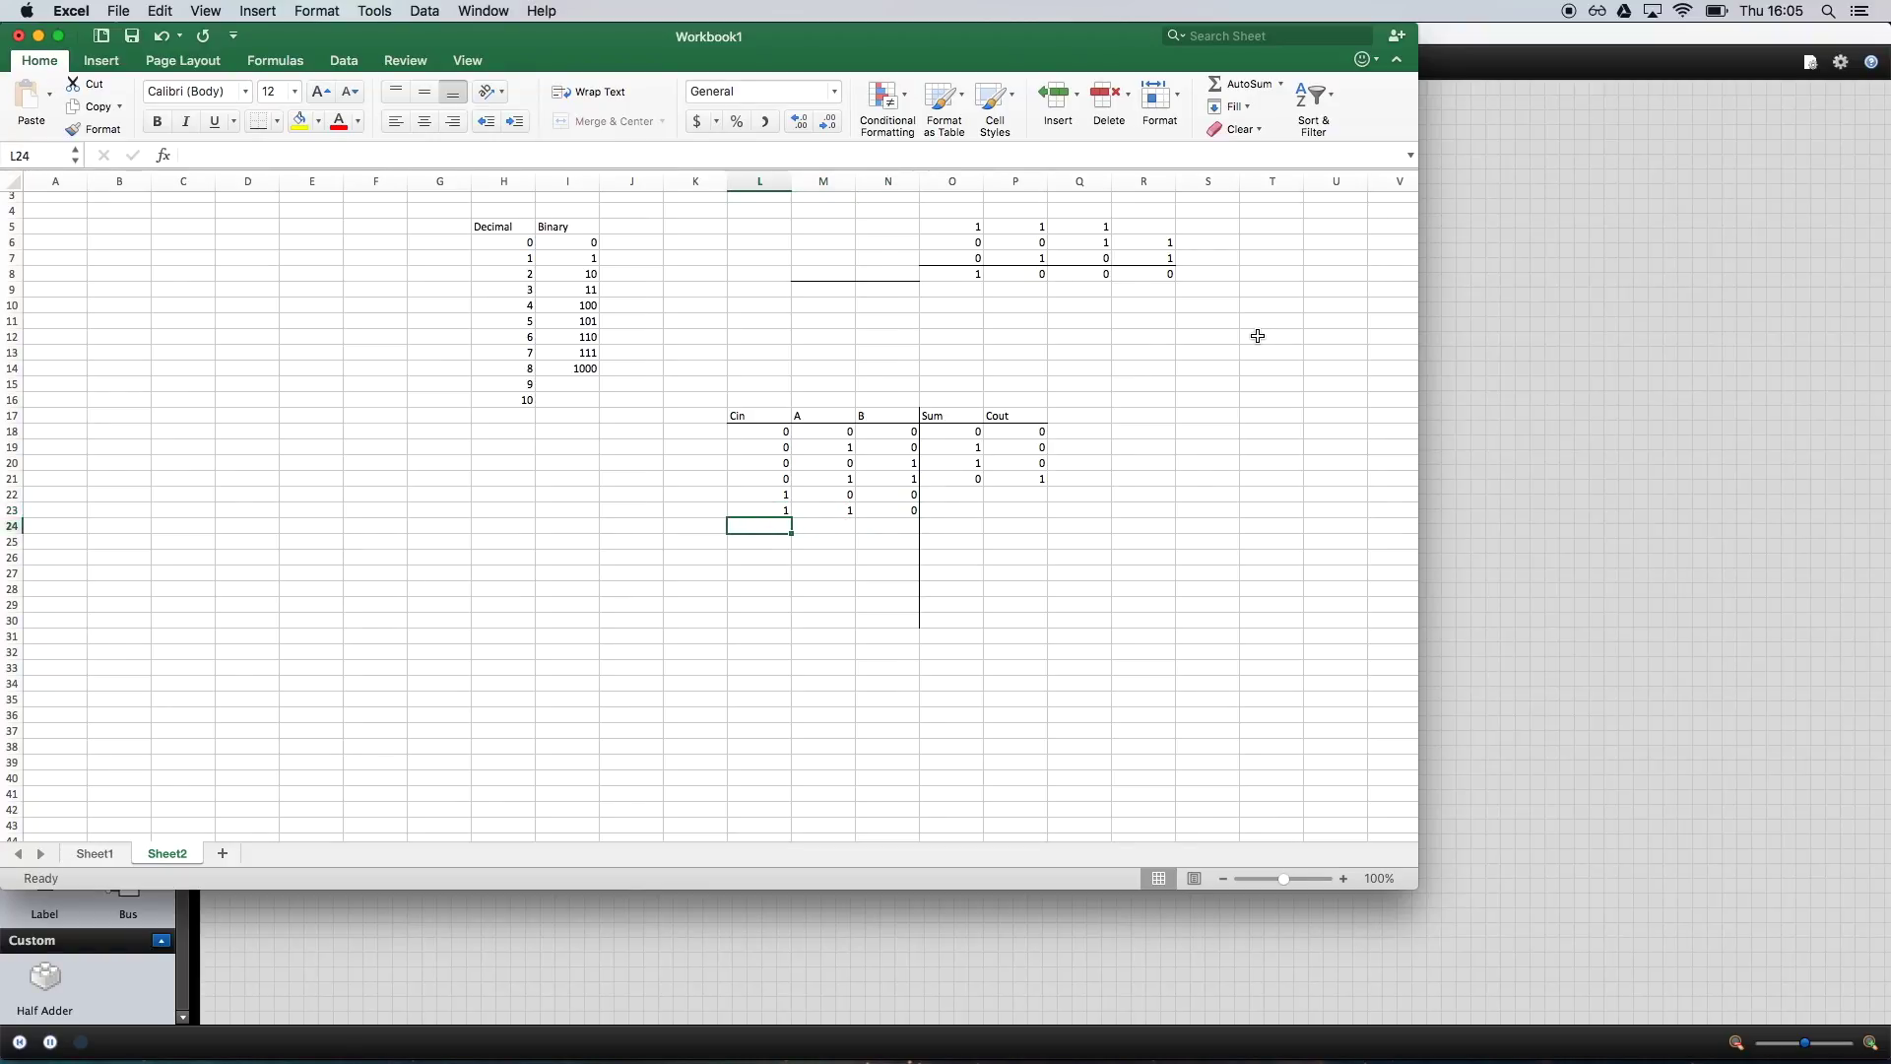
- Enter Cin 1, A 0 and B 1 as the inputs of row 24
{"action": "type", "text": "1"}
{"action": "key", "text": "Tab"}
{"action": "type", "text": "0"}
{"action": "key", "text": "Tab"}
{"action": "type", "text": "1"}
{"action": "key", "text": "Return"}
- Complete the input combinations with Cin 1, A 1 and B 1 in row 25
{"action": "type", "text": "1"}
{"action": "key", "text": "Tab"}
{"action": "type", "text": "1"}
{"action": "key", "text": "Tab"}
{"action": "type", "text": "1"}
{"action": "key", "text": "Return"}
- Go through the Cin column to examine the input combinations of the truth table
{"action": "key", "text": "Up"}
{"action": "key", "text": "Up"}
{"action": "key", "text": "Up"}
{"action": "key", "text": "Up"}
{"action": "key", "text": "Up"}
{"action": "key", "text": "Up"}
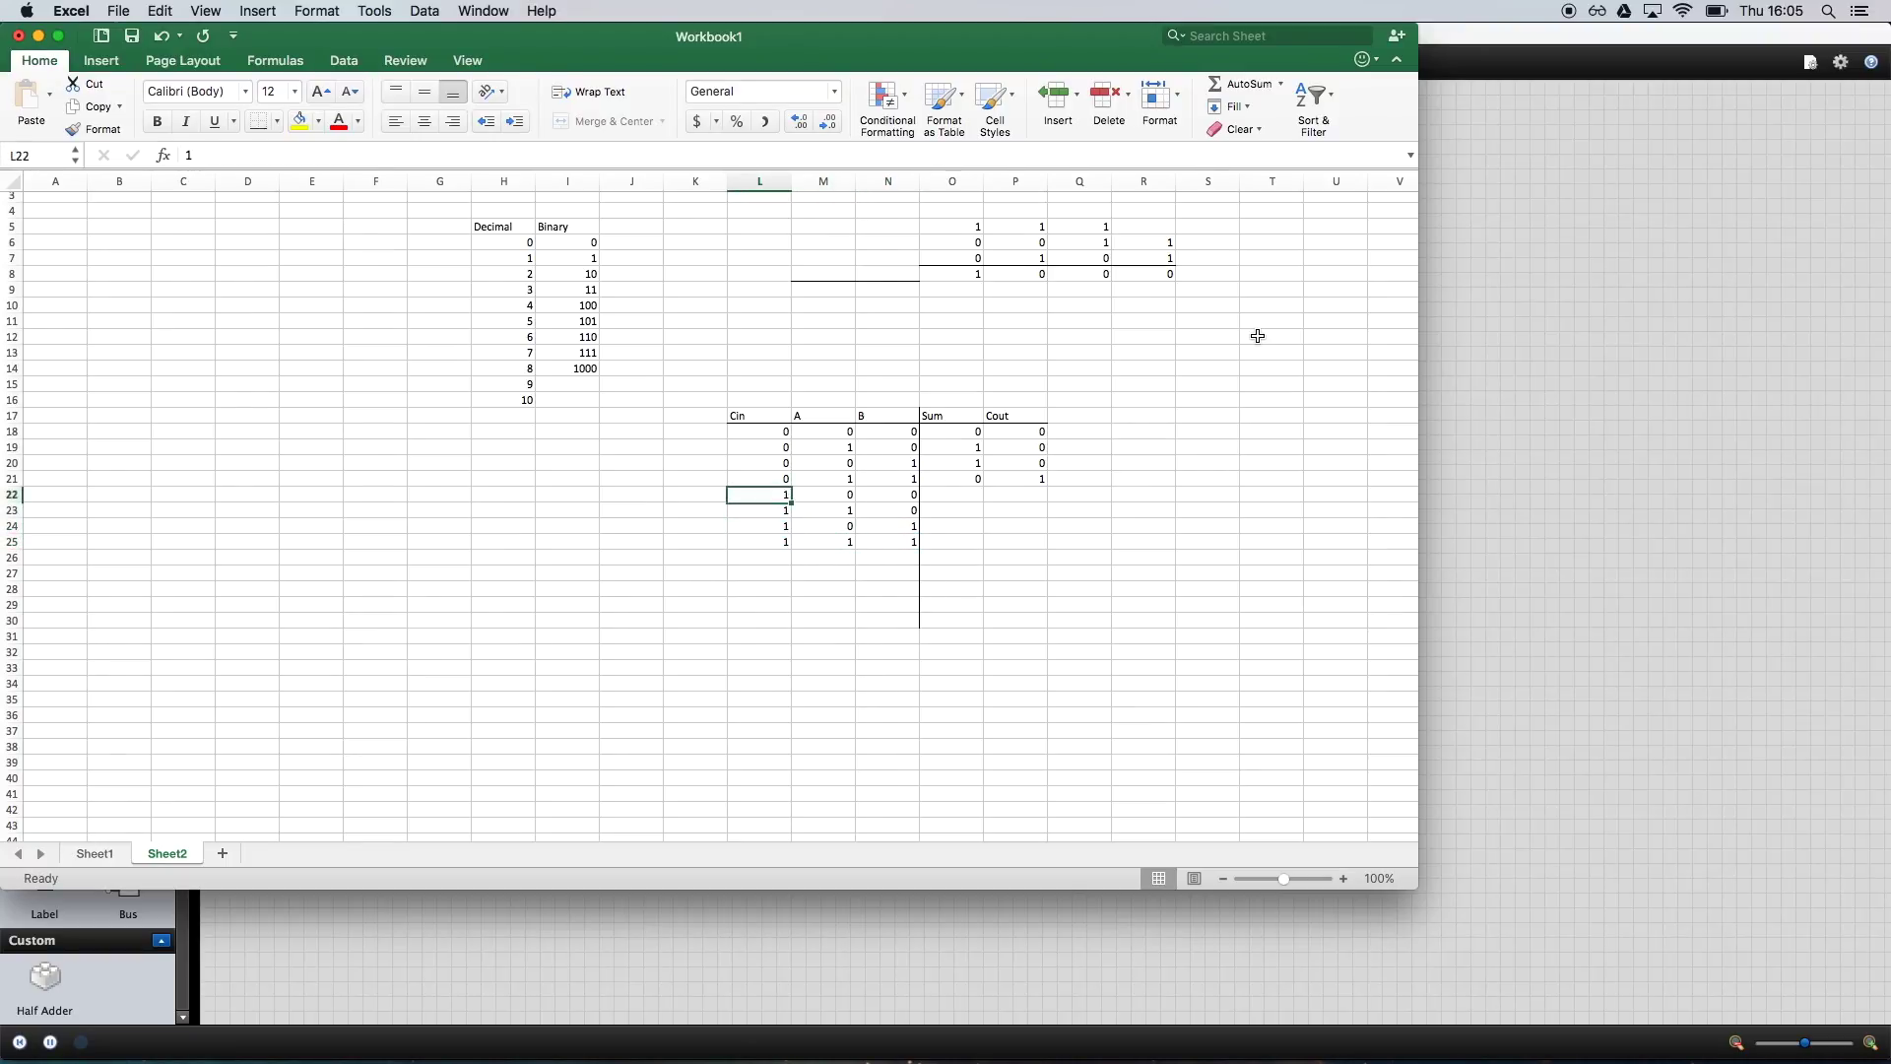
{"action": "key", "text": "Up"}
{"action": "key", "text": "Down"}
{"action": "key", "text": "Down"}
{"action": "key", "text": "Down"}
{"action": "key", "text": "Down"}
{"action": "key", "text": "Down"}
{"action": "key", "text": "Down"}
{"action": "key", "text": "Down"}
{"action": "key", "text": "Down"}
{"action": "key", "text": "Down"}
{"action": "key", "text": "Up"}
{"action": "key", "text": "Up"}
{"action": "key", "text": "Down"}
{"action": "key", "text": "Down"}
- Enter Sum 1 and Cout 0 for the row with Cin 1, A 0 and B 0
{"action": "left_click", "coordinate": [923, 495]}
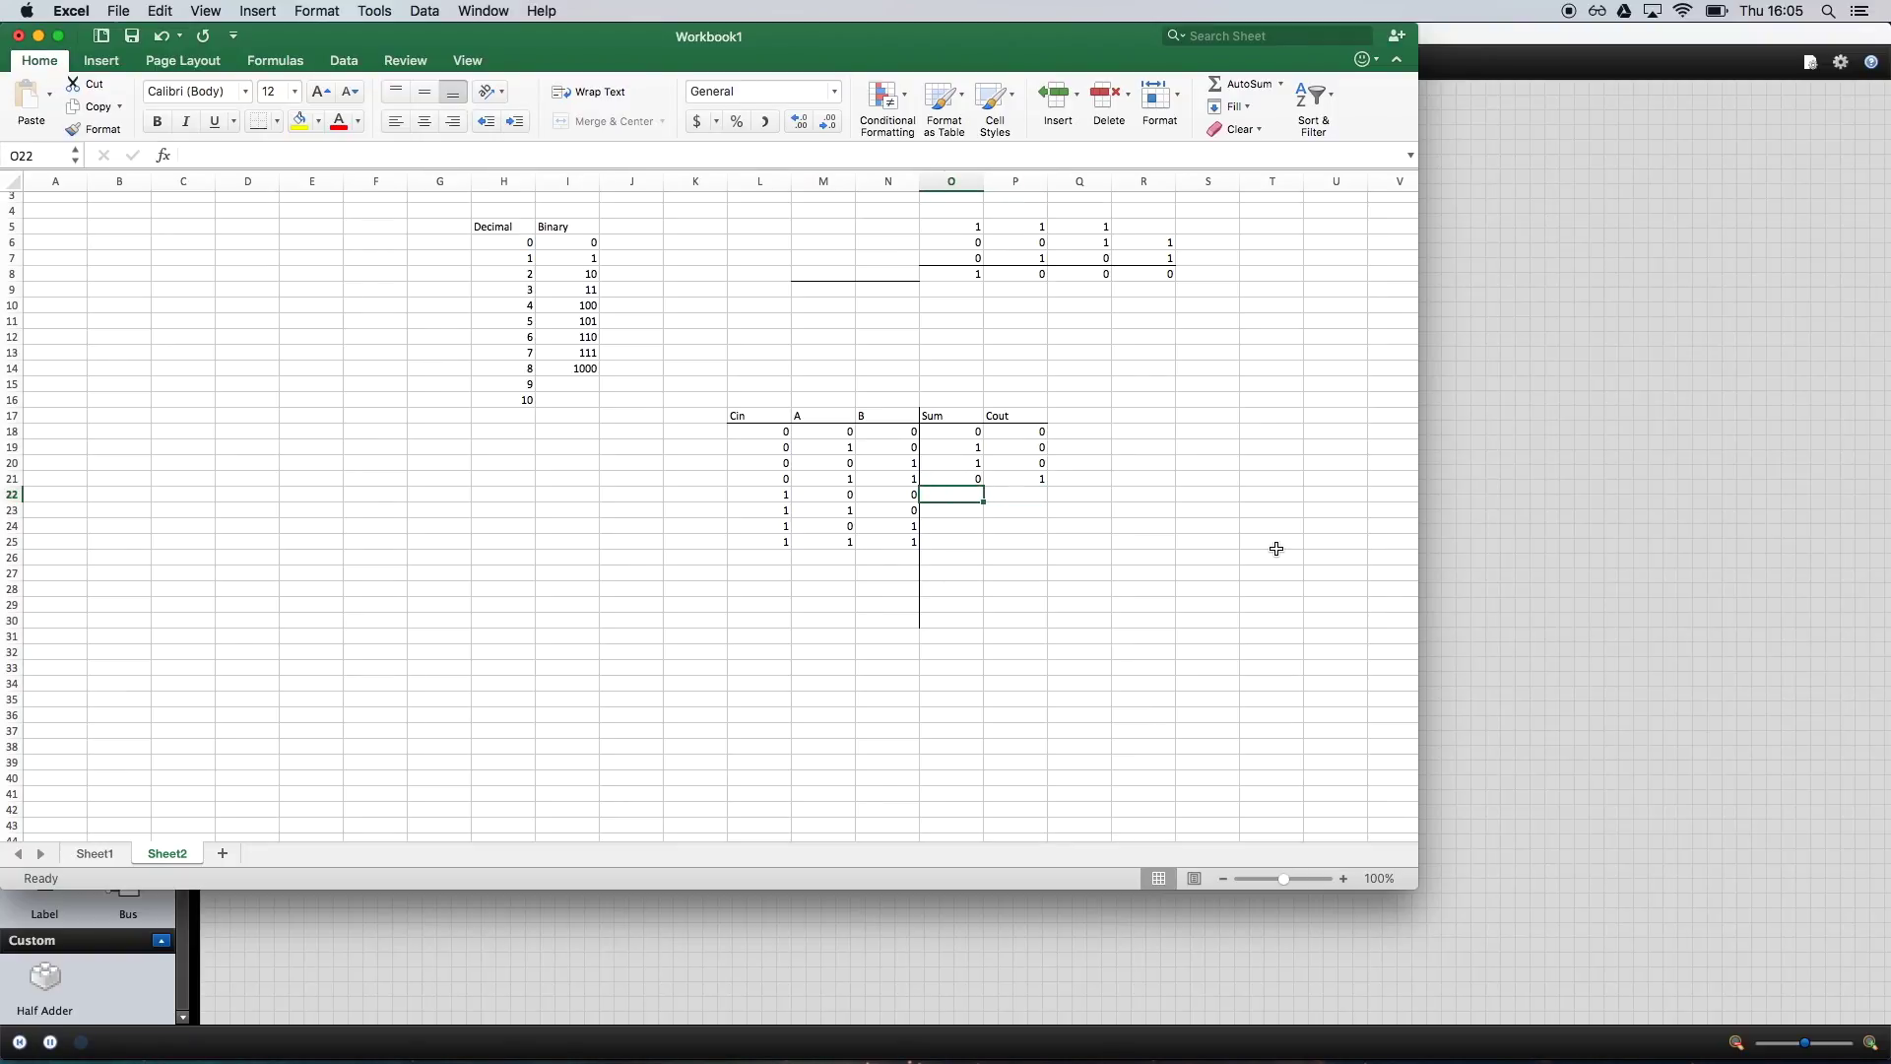
{"action": "type", "text": "1"}
{"action": "key", "text": "Right"}
{"action": "type", "text": "0"}
{"action": "key", "text": "Down"}
- Check the inputs of row 23 and enter its outputs as Sum 0 and Cout 1
{"action": "key", "text": "Left"}
{"action": "key", "text": "Left"}
{"action": "key", "text": "Left"}
{"action": "key", "text": "Left"}
{"action": "key", "text": "Right"}
{"action": "key", "text": "Left"}
{"action": "key", "text": "Right"}
{"action": "key", "text": "Right"}
{"action": "key", "text": "Right"}
{"action": "key", "text": "Up"}
{"action": "key", "text": "Down"}
{"action": "key", "text": "Left"}
{"action": "key", "text": "Right"}
{"action": "type", "text": "0"}
{"action": "key", "text": "Right"}
{"action": "key", "text": "Return"}
- Fill in Sum 0 and Cout 1 for row 24, where Cin and B are 1
{"action": "key", "text": "Left"}
{"action": "key", "text": "Left"}
{"action": "key", "text": "Left"}
{"action": "key", "text": "Right"}
{"action": "key", "text": "Right"}
{"action": "key", "text": "Left"}
{"action": "type", "text": "0"}
{"action": "key", "text": "Right"}
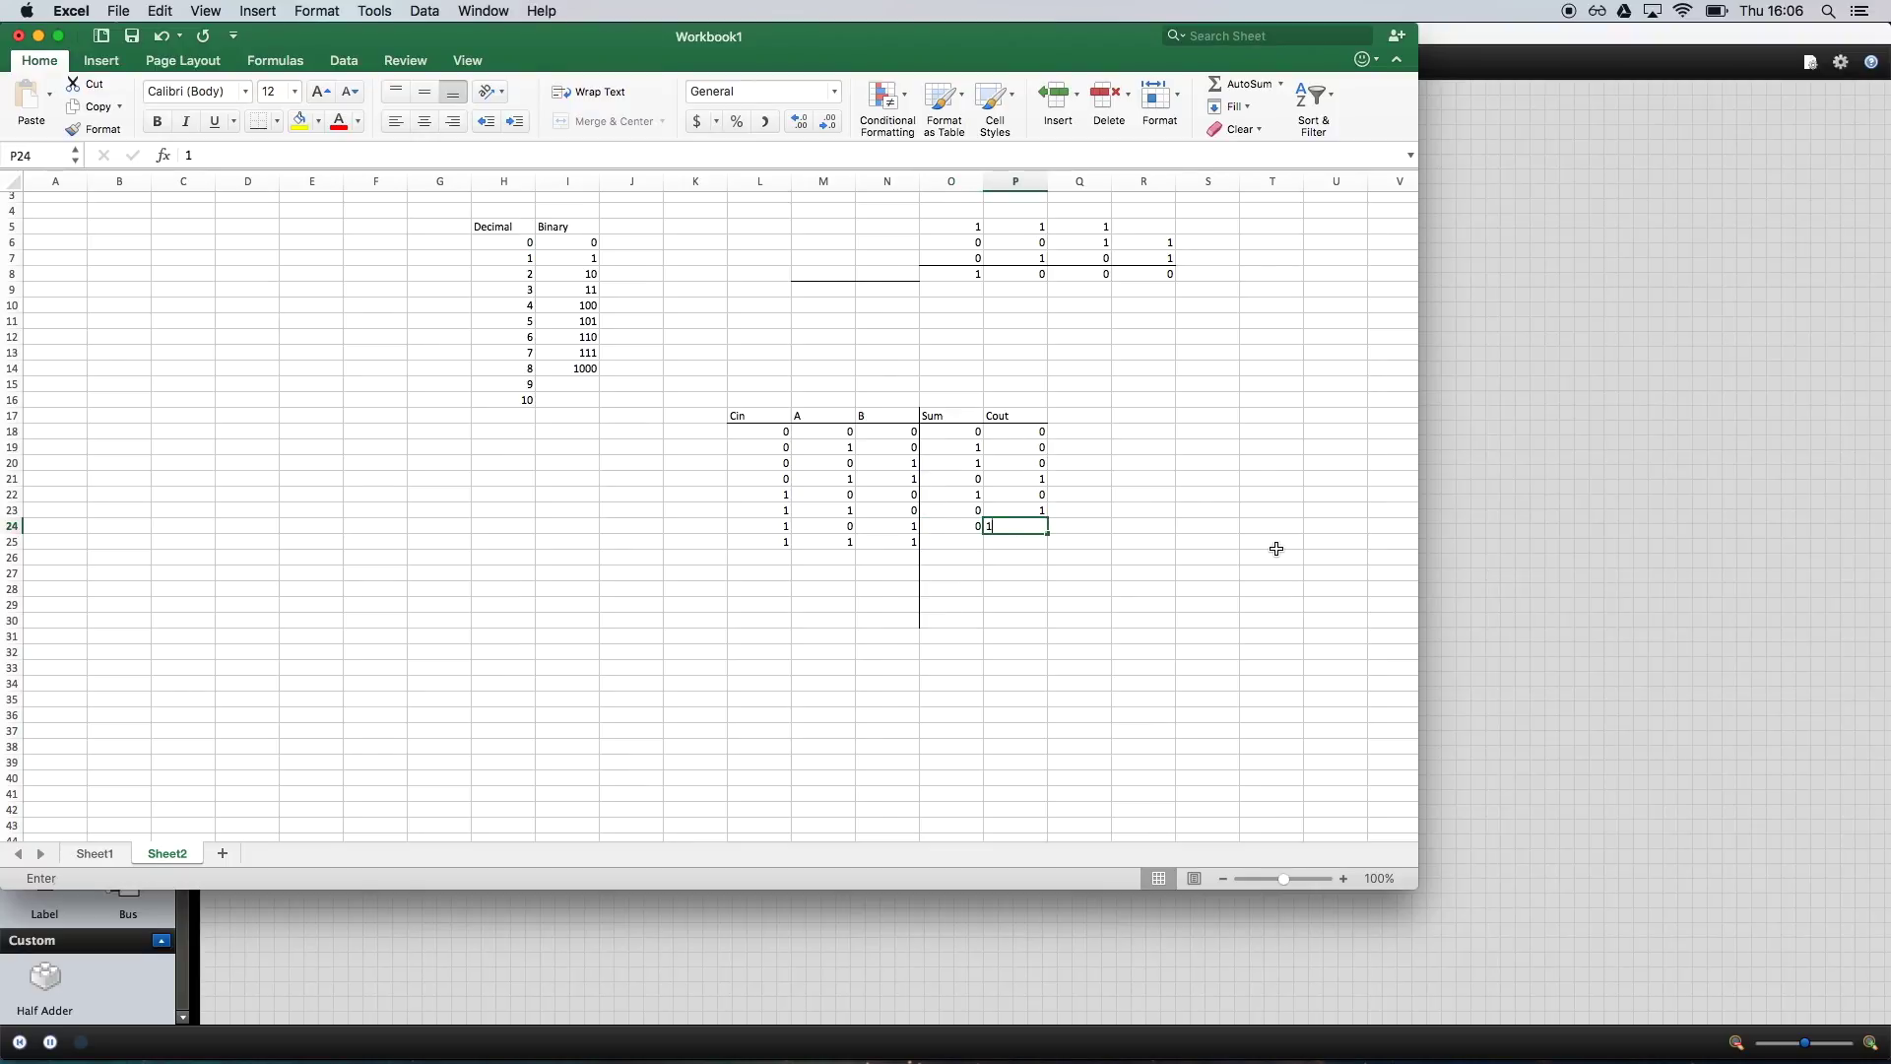
{"action": "type", "text": "1"}
{"action": "key", "text": "Return"}
- Enter Sum 1 and Cout 1 in row 25, where all three inputs are 1
{"action": "key", "text": "Left"}
{"action": "key", "text": "Left"}
{"action": "key", "text": "Left"}
{"action": "key", "text": "Left"}
{"action": "key", "text": "Right"}
{"action": "key", "text": "Right"}
{"action": "key", "text": "Right"}
{"action": "key", "text": "Right"}
{"action": "key", "text": "Left"}
{"action": "type", "text": "1"}
{"action": "key", "text": "Right"}
{"action": "type", "text": "1"}
{"action": "key", "text": "Return"}
{"action": "key", "text": "Return"}
- Select the truth table rows where Cin is 0, cells L18 to P21, to examine them as a group
{"action": "key", "text": "Left"}
{"action": "key", "text": "Down"}
{"action": "key", "text": "Down"}
{"action": "key", "text": "Down"}
{"action": "key", "text": "Left"}
{"action": "key", "text": "Left"}
{"action": "key", "text": "Up"}
{"action": "key", "text": "Up"}
{"action": "key", "text": "Up"}
{"action": "key", "text": "Up"}
{"action": "key", "text": "Up"}
{"action": "key", "text": "Up"}
{"action": "key", "text": "Up"}
{"action": "key", "text": "Up"}
{"action": "key", "text": "Left"}
{"action": "key", "text": "Up"}
{"action": "key", "text": "Up"}
{"action": "key", "text": "Up"}
{"action": "key", "text": "Up"}
{"action": "key", "text": "shift+Down"}
{"action": "key", "text": "shift+Down"}
{"action": "key", "text": "shift+Down"}
{"action": "key", "text": "shift+Right"}
{"action": "key", "text": "shift+Right"}
{"action": "key", "text": "shift+Right"}
{"action": "key", "text": "shift+Right"}
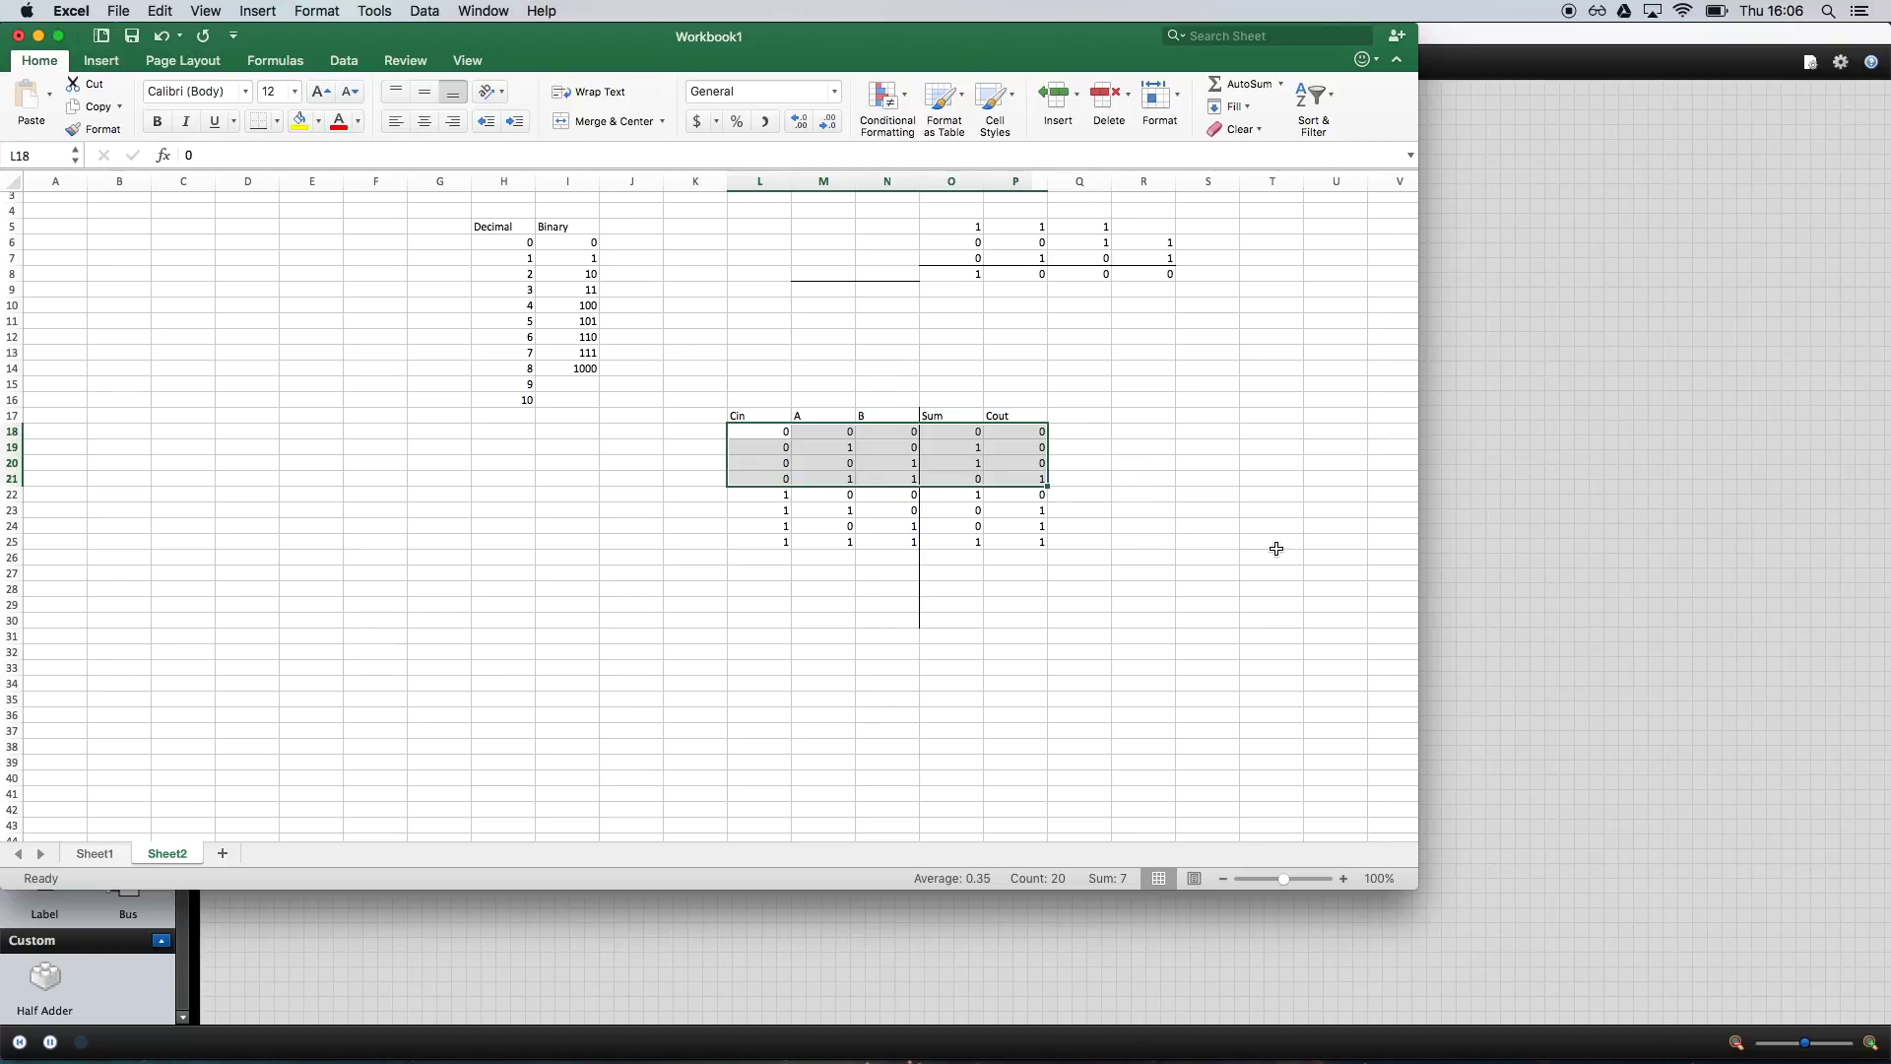
- Select the truth table rows where Cin is 1, cells L22 to P25, to examine them as a group
{"action": "key", "text": "Down"}
{"action": "key", "text": "Down"}
{"action": "key", "text": "Down"}
{"action": "key", "text": "Down"}
{"action": "key", "text": "Down"}
{"action": "key", "text": "Down"}
{"action": "key", "text": "Up"}
{"action": "key", "text": "Up"}
{"action": "key", "text": "shift+Down"}
{"action": "key", "text": "shift+Down"}
{"action": "key", "text": "shift+Down"}
{"action": "key", "text": "shift+Right"}
{"action": "key", "text": "shift+Right"}
{"action": "key", "text": "shift+Right"}
{"action": "key", "text": "shift+Right"}
- Select the last truth table row, cells L25 to P25, to examine the case where all three inputs are 1
{"action": "key", "text": "Left"}
{"action": "key", "text": "Down"}
{"action": "key", "text": "Down"}
{"action": "key", "text": "Right"}
{"action": "key", "text": "Down"}
{"action": "key", "text": "shift+Right"}
{"action": "key", "text": "shift+Right"}
{"action": "key", "text": "shift+Right"}
{"action": "key", "text": "shift+Right"}
{"action": "key", "text": "shift+Right"}
{"action": "key", "text": "shift+Left"}
{"action": "key", "text": "Left"}
{"action": "key", "text": "Left"}
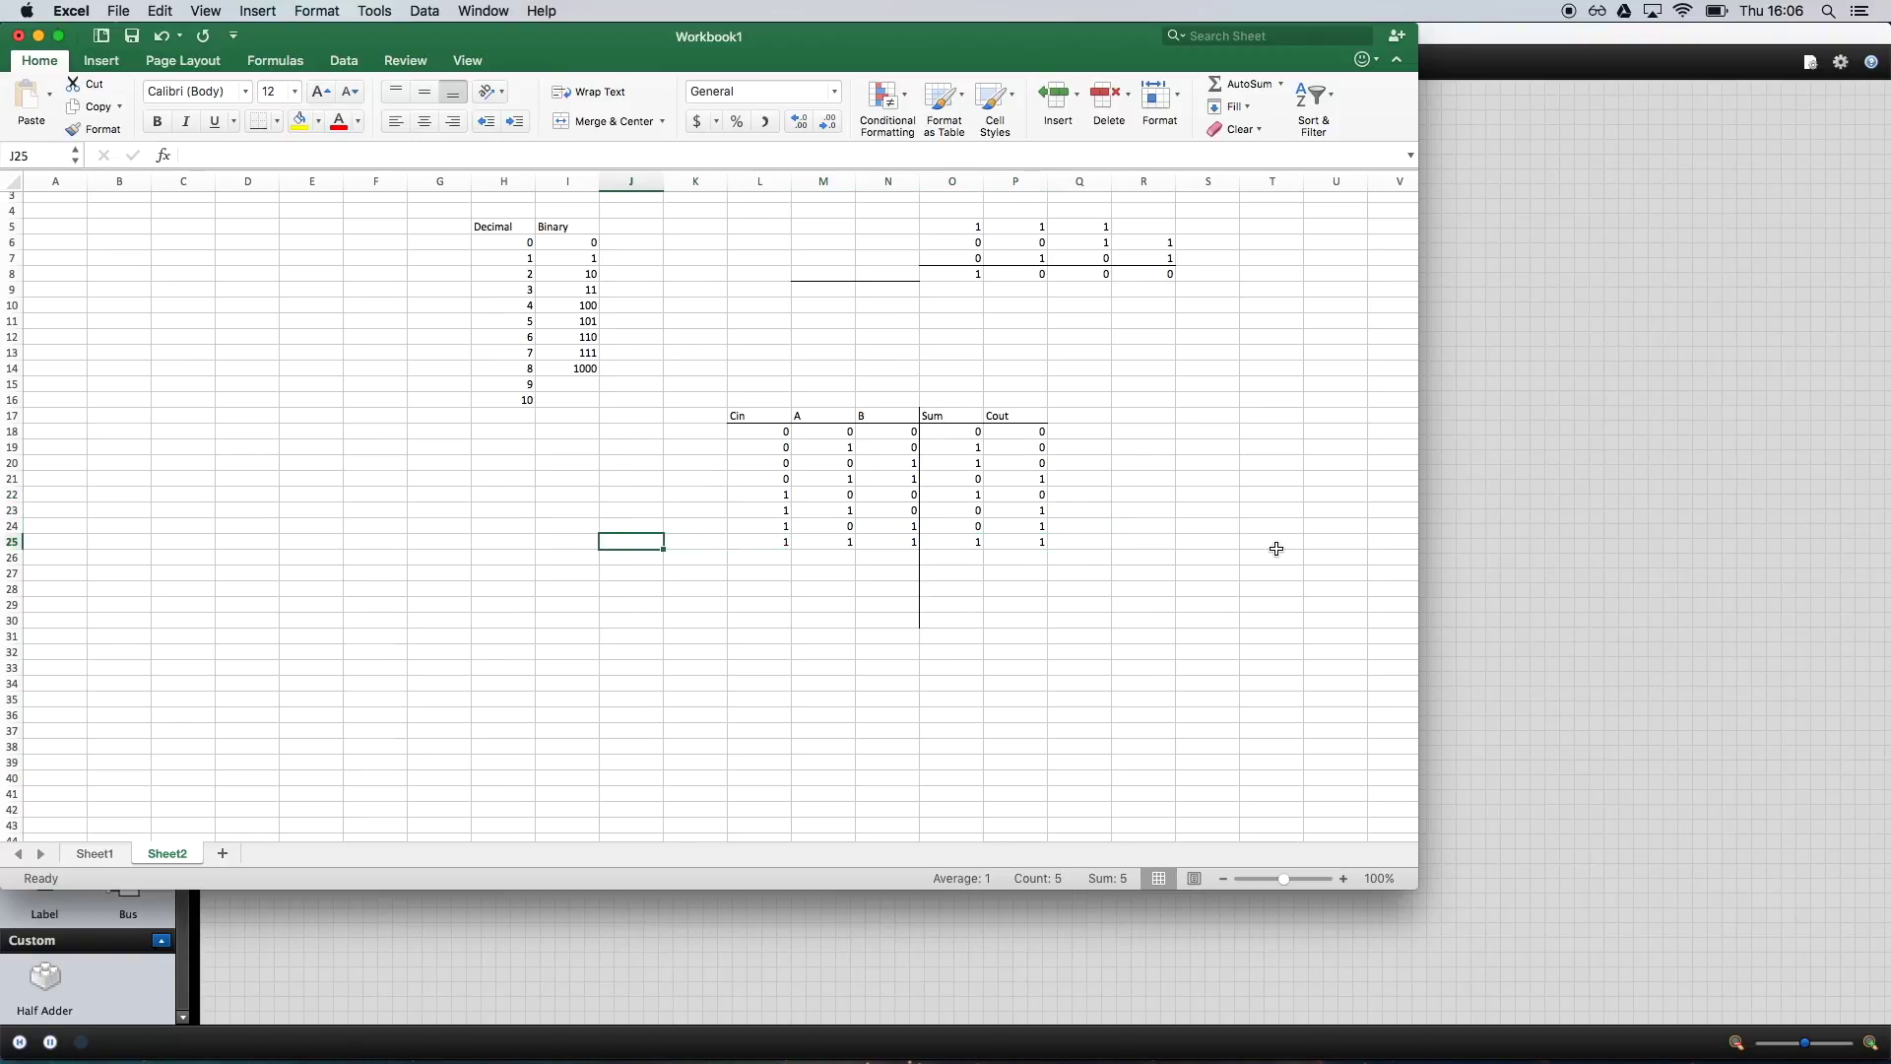
- Switch to Logicly and move the second half adder slightly down and closer to the first one
{"action": "left_click", "coordinate": [1658, 467]}
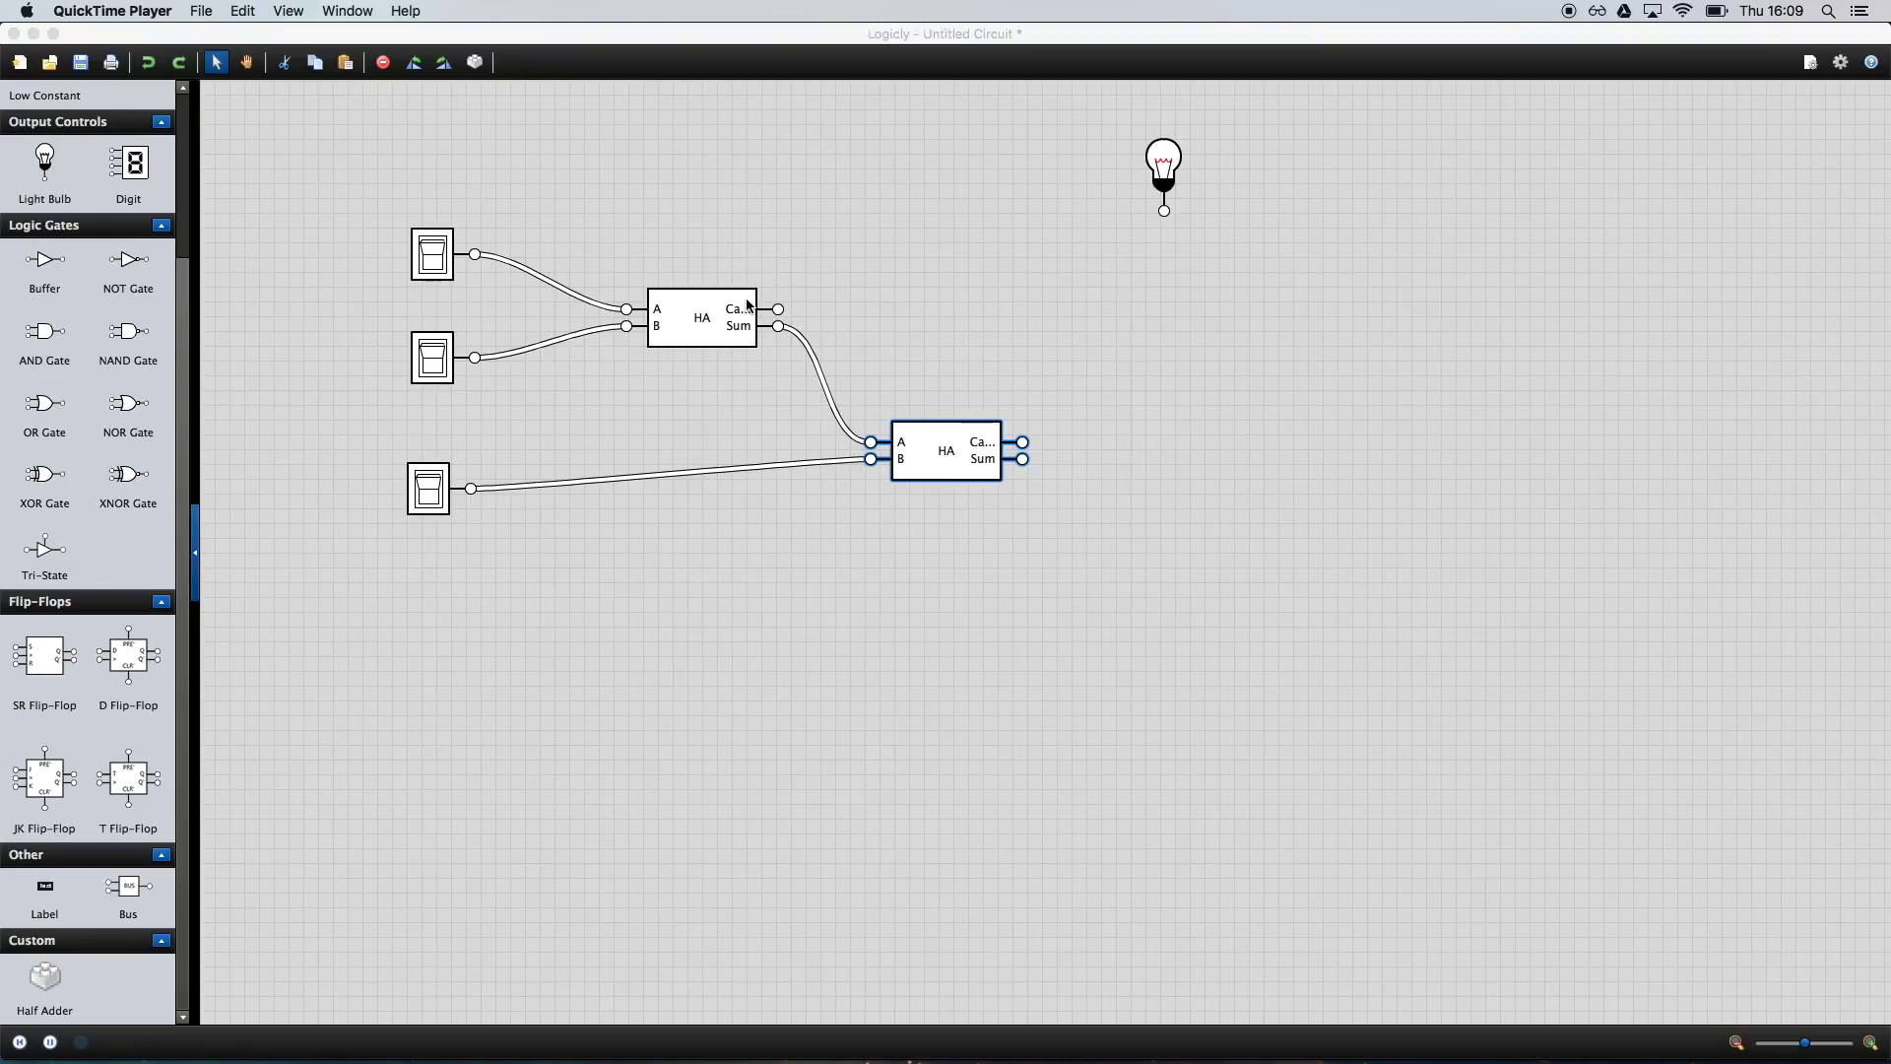
{"action": "key", "text": "super+Tab"}
{"action": "key", "text": "super+Tab"}
{"action": "key", "text": "super+Tab"}
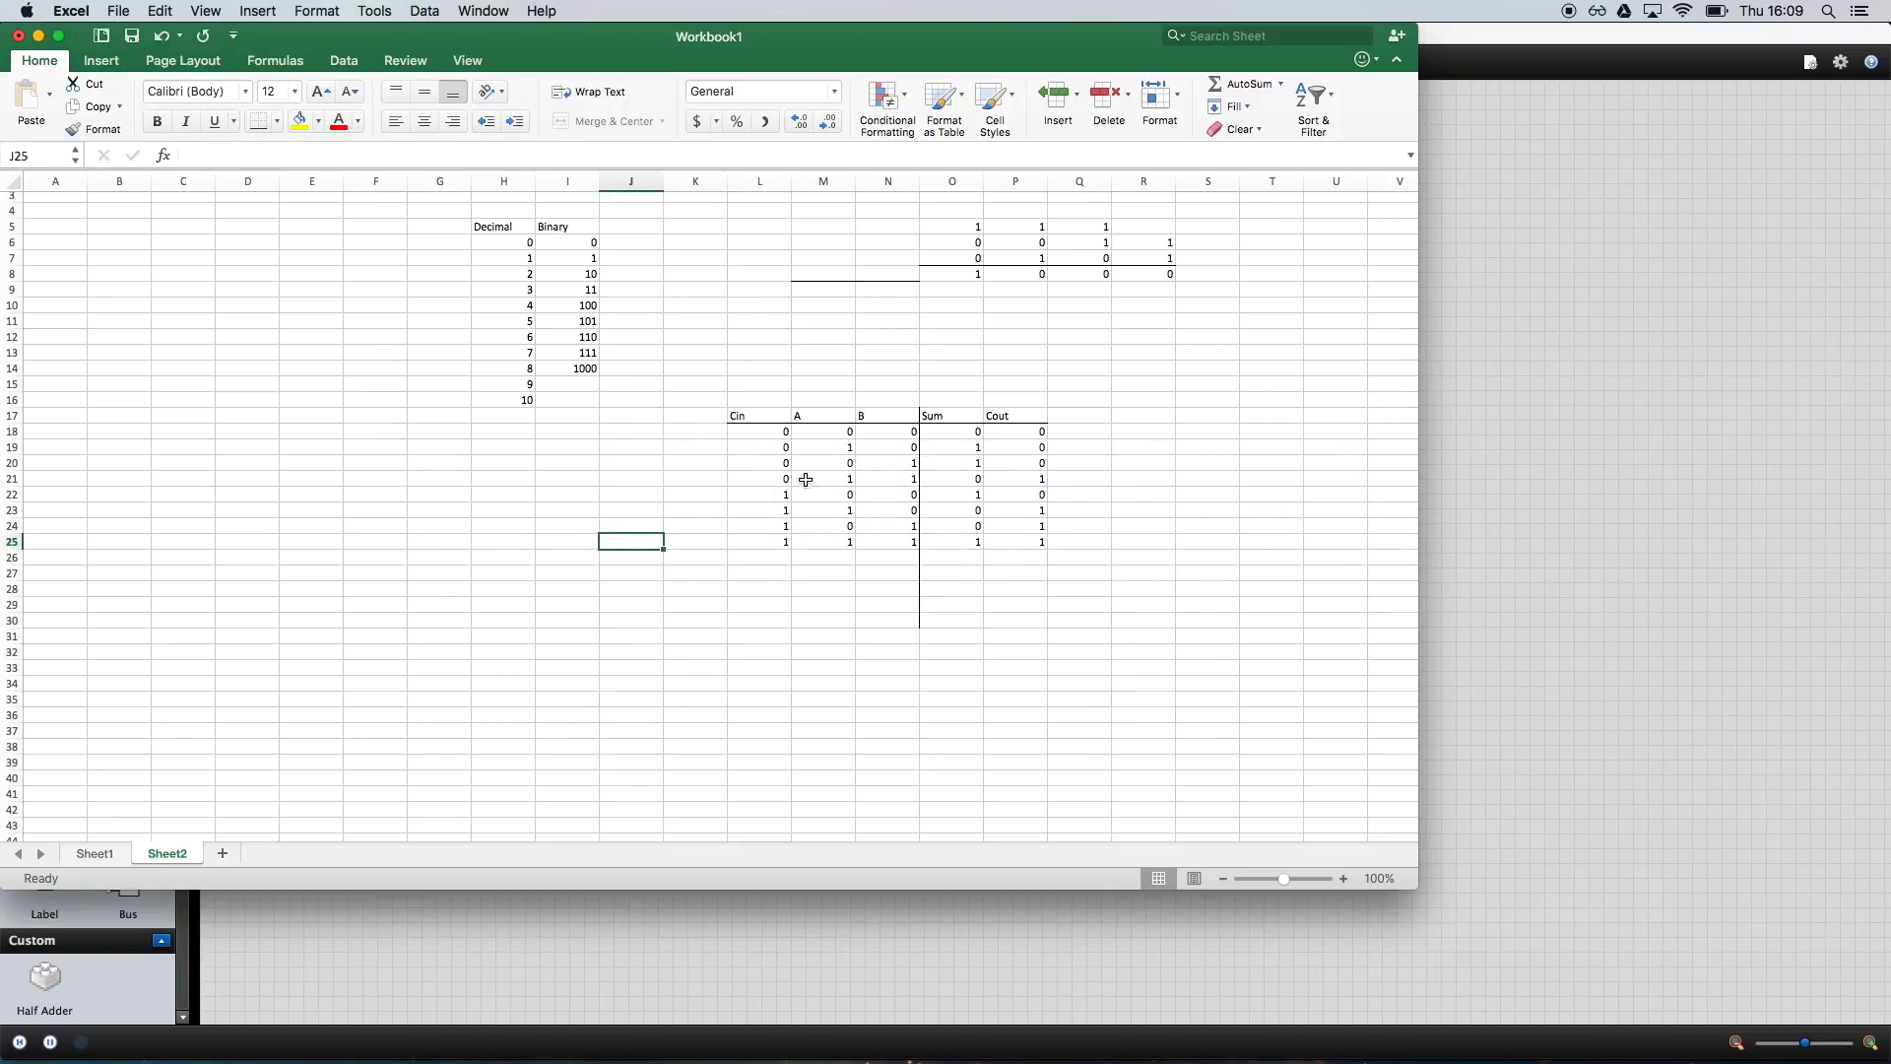
{"action": "key", "text": "super+Tab"}
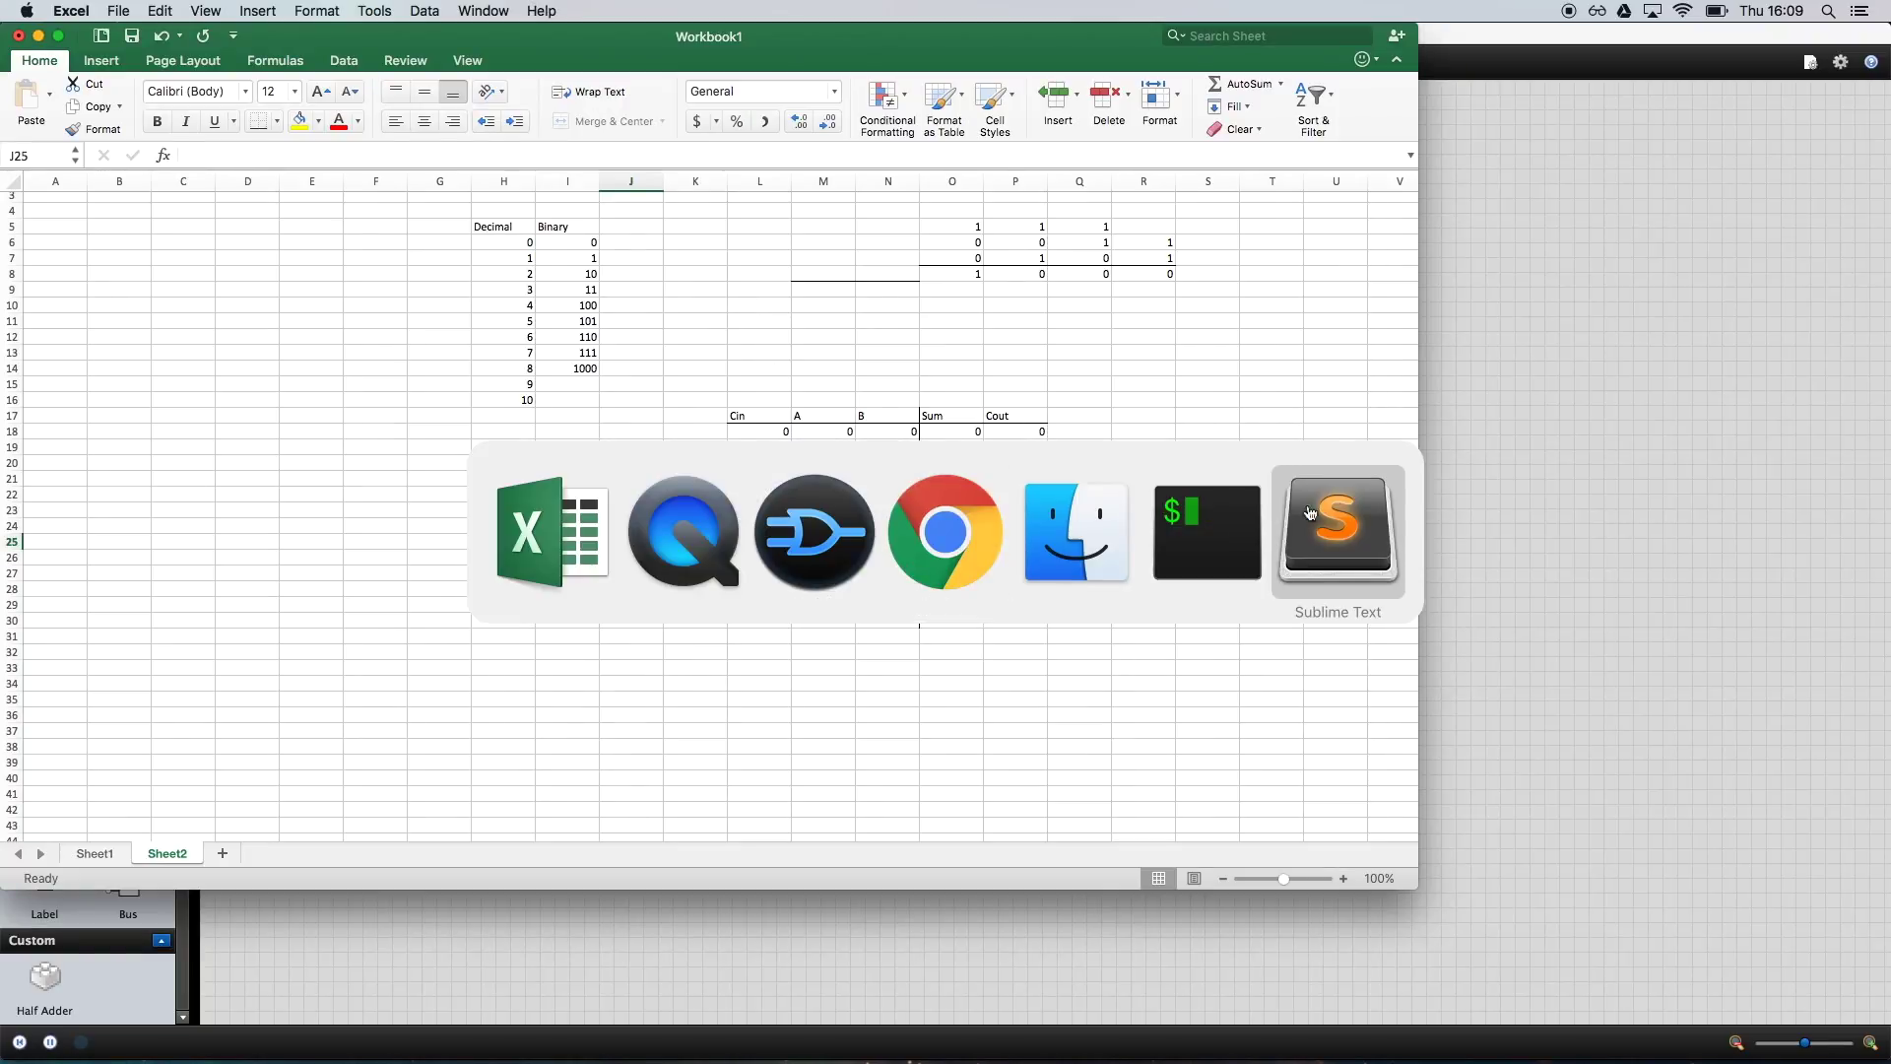
{"action": "key", "text": "Escape"}
{"action": "left_click", "coordinate": [1471, 475]}
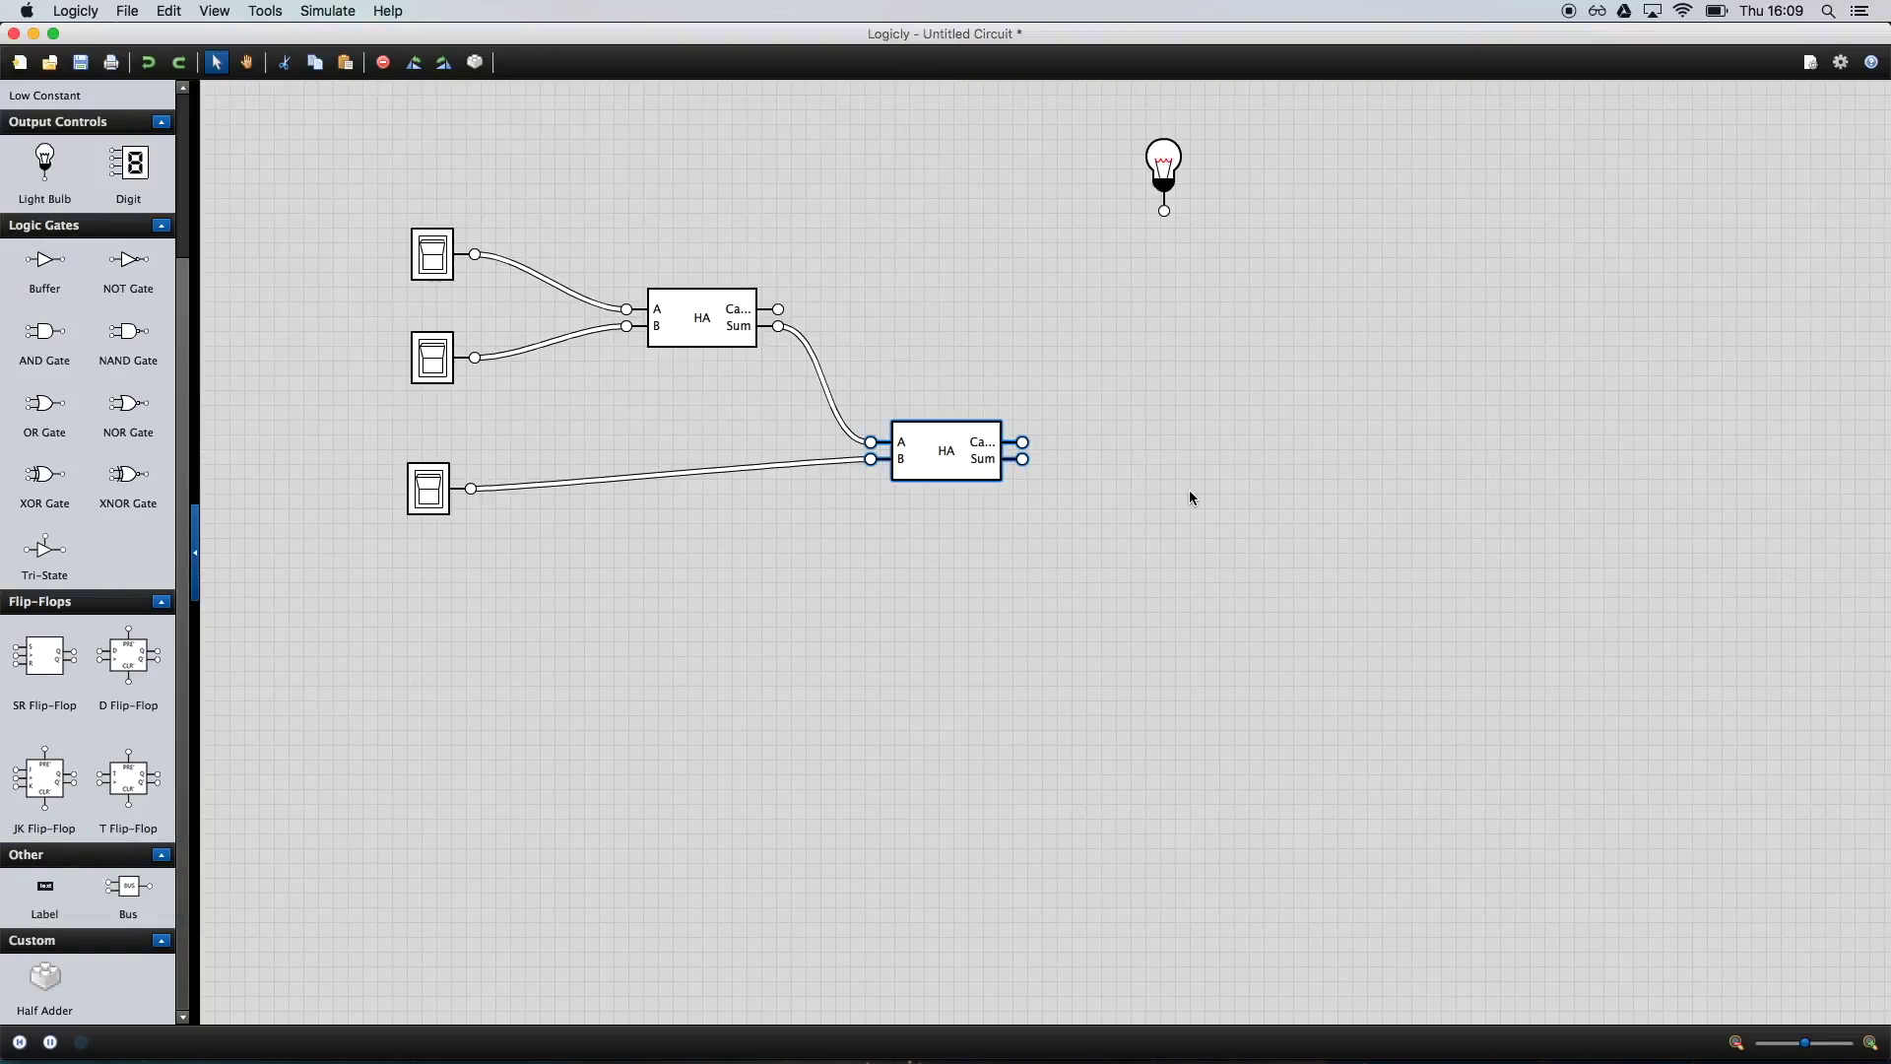
{"action": "left_click_drag", "start_coordinate": [958, 428], "coordinate": [890, 452]}
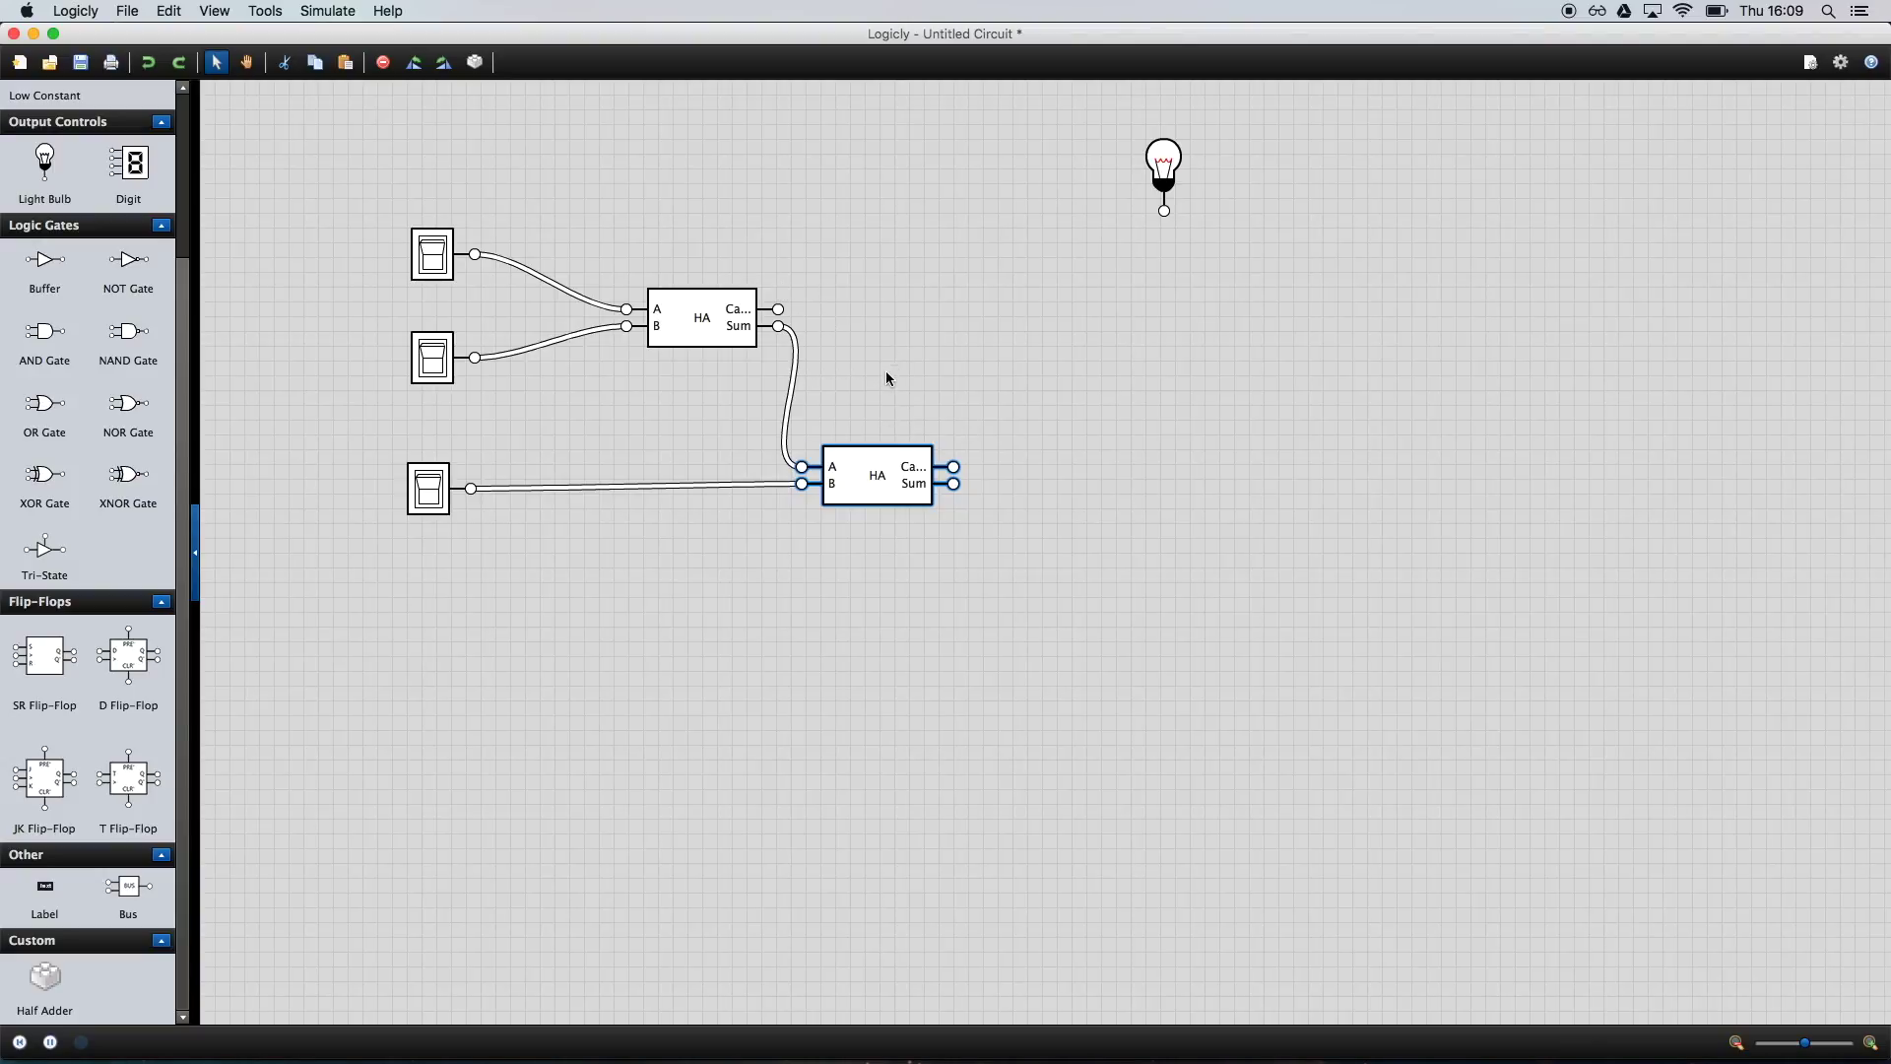
- Add a two-input OR gate, feed it the carry outputs of both half adders, and wire its output to the light bulb
{"action": "left_click_drag", "start_coordinate": [46, 404], "coordinate": [1093, 265]}
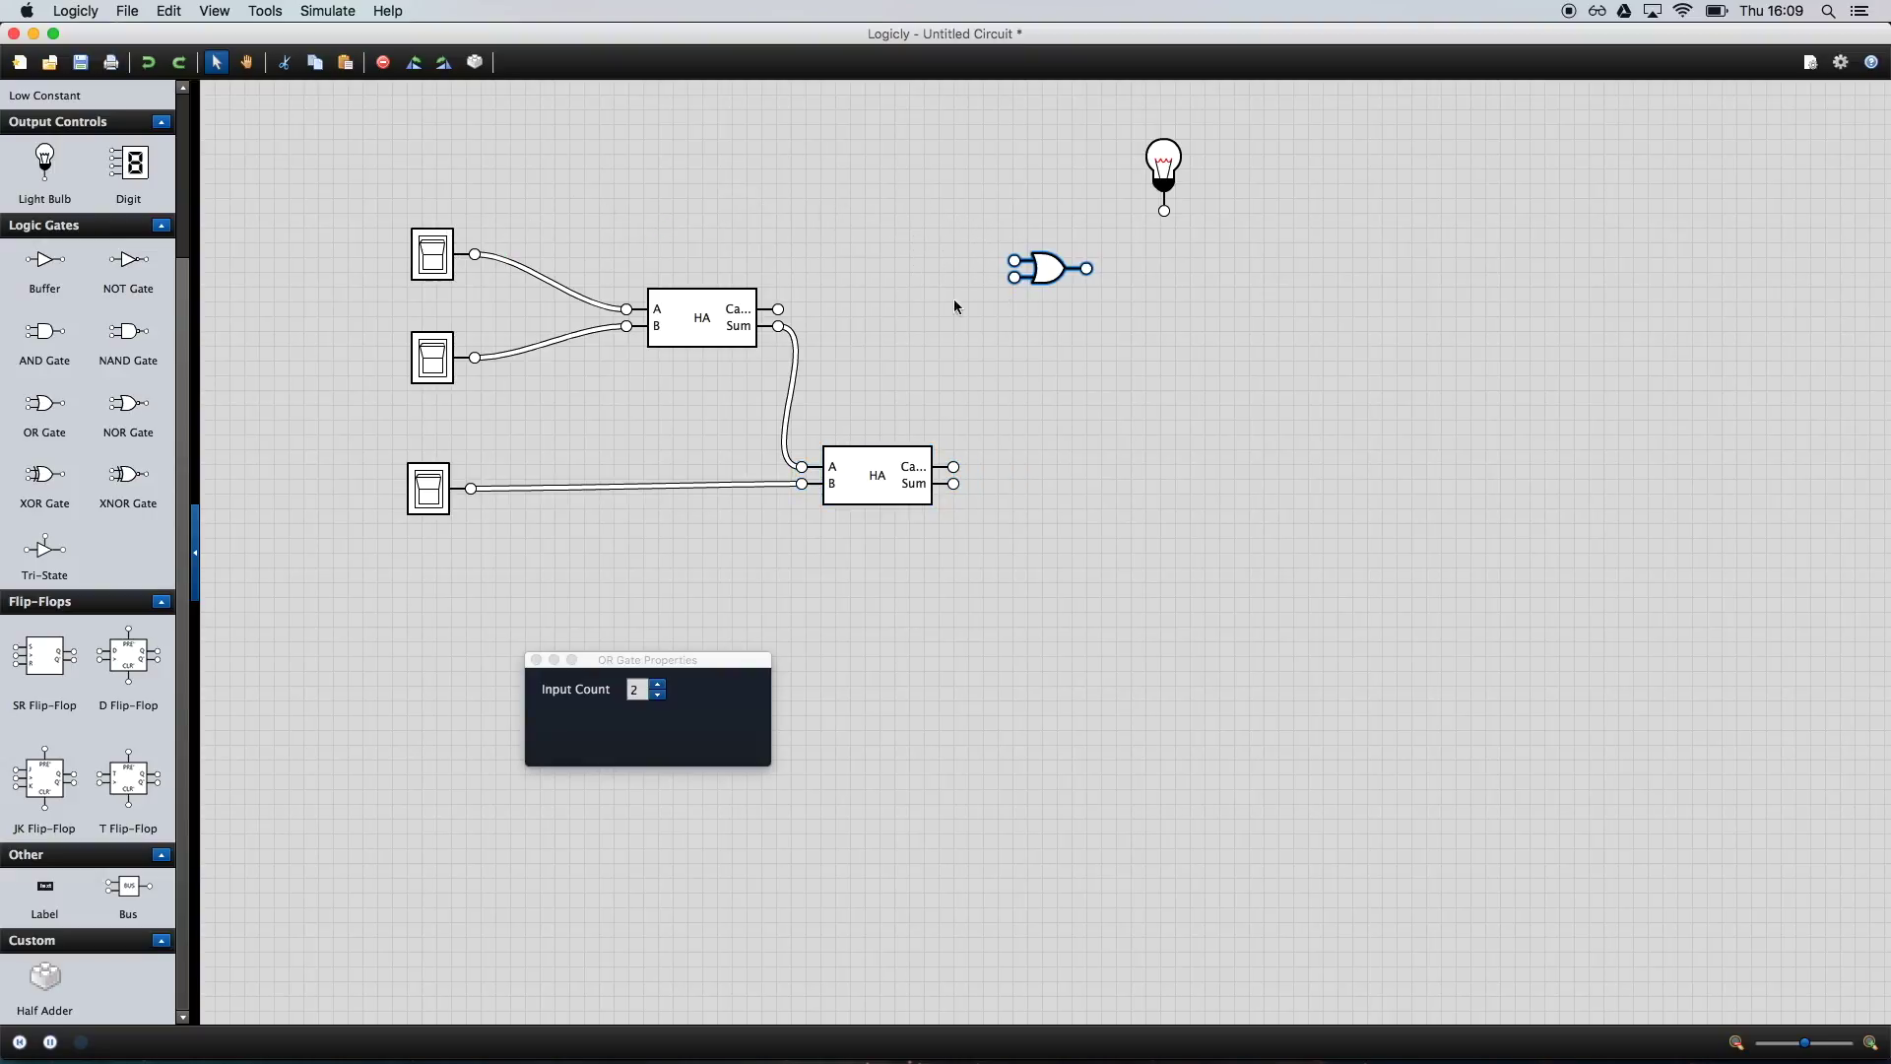
{"action": "left_click_drag", "start_coordinate": [781, 313], "coordinate": [1013, 260]}
{"action": "left_click_drag", "start_coordinate": [954, 467], "coordinate": [1164, 210]}
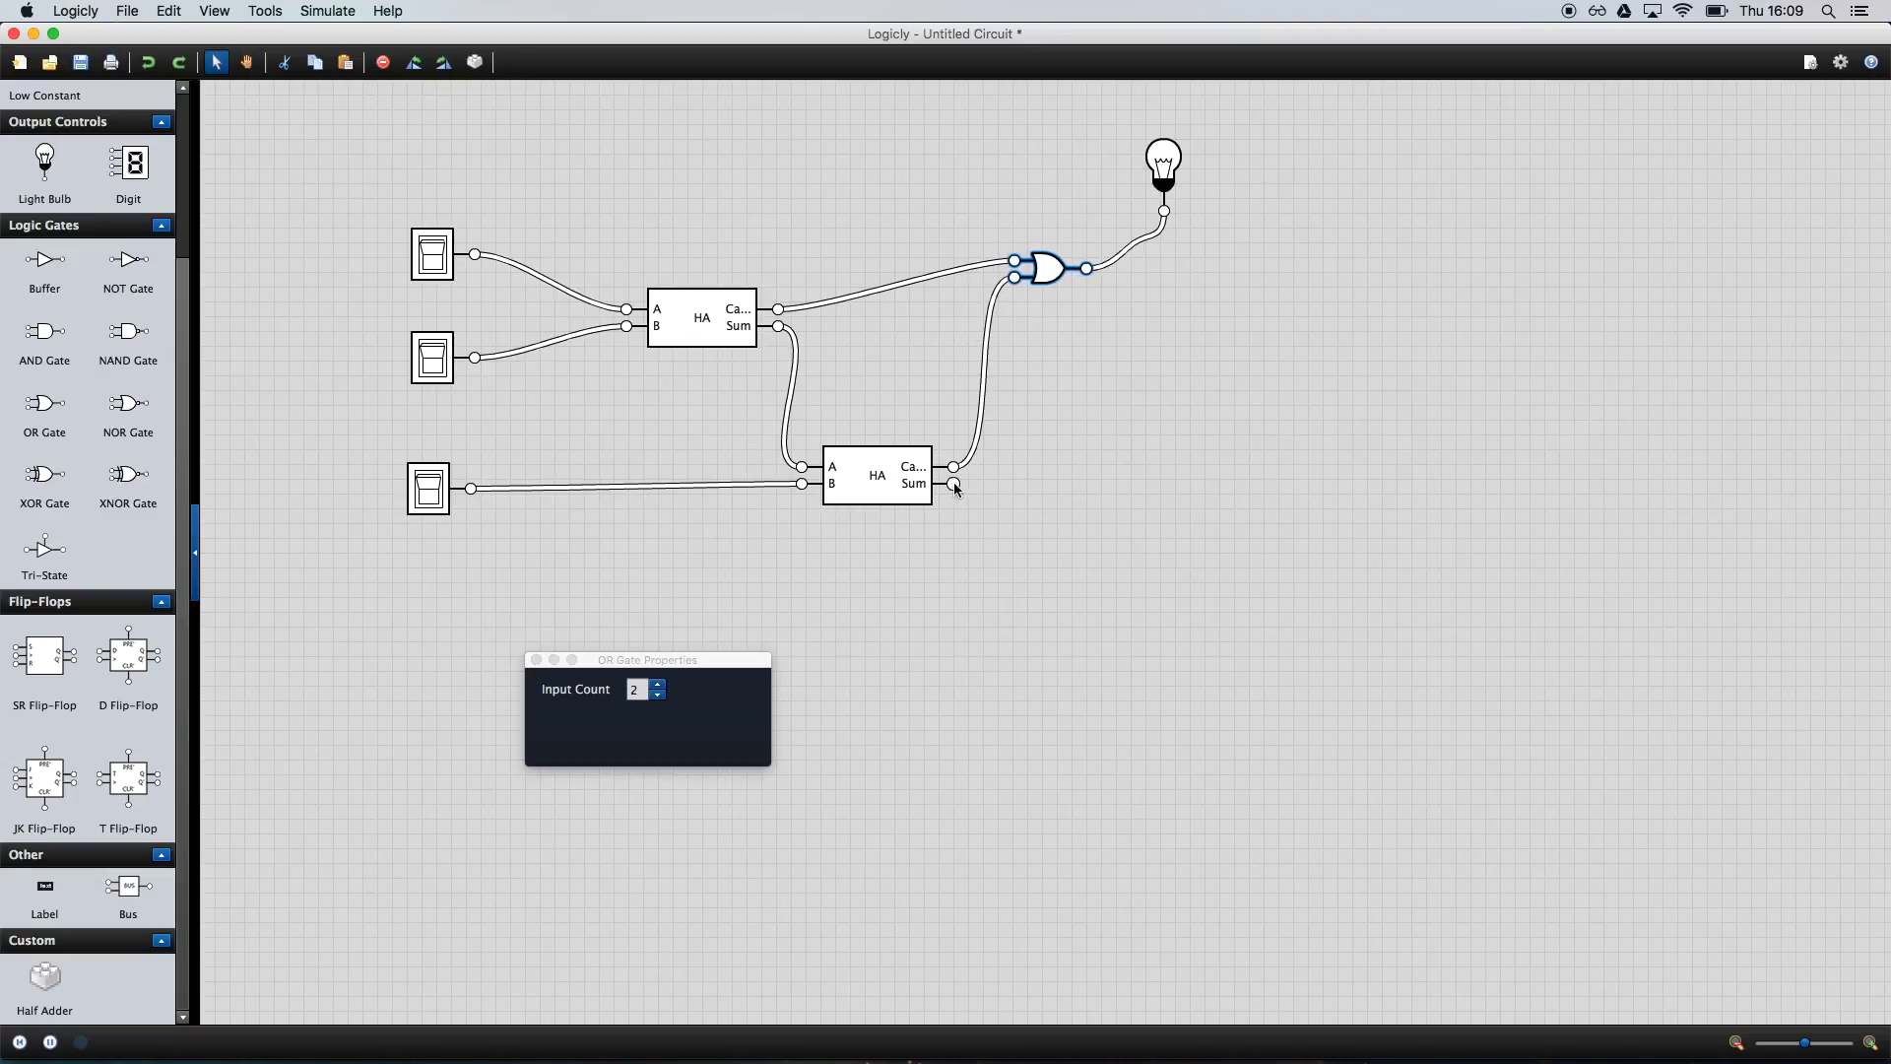
- Add a second light bulb beside the first and wire the second half adder's Sum output to it
{"action": "left_click_drag", "start_coordinate": [49, 163], "coordinate": [1228, 182]}
{"action": "left_click_drag", "start_coordinate": [953, 483], "coordinate": [1227, 212]}
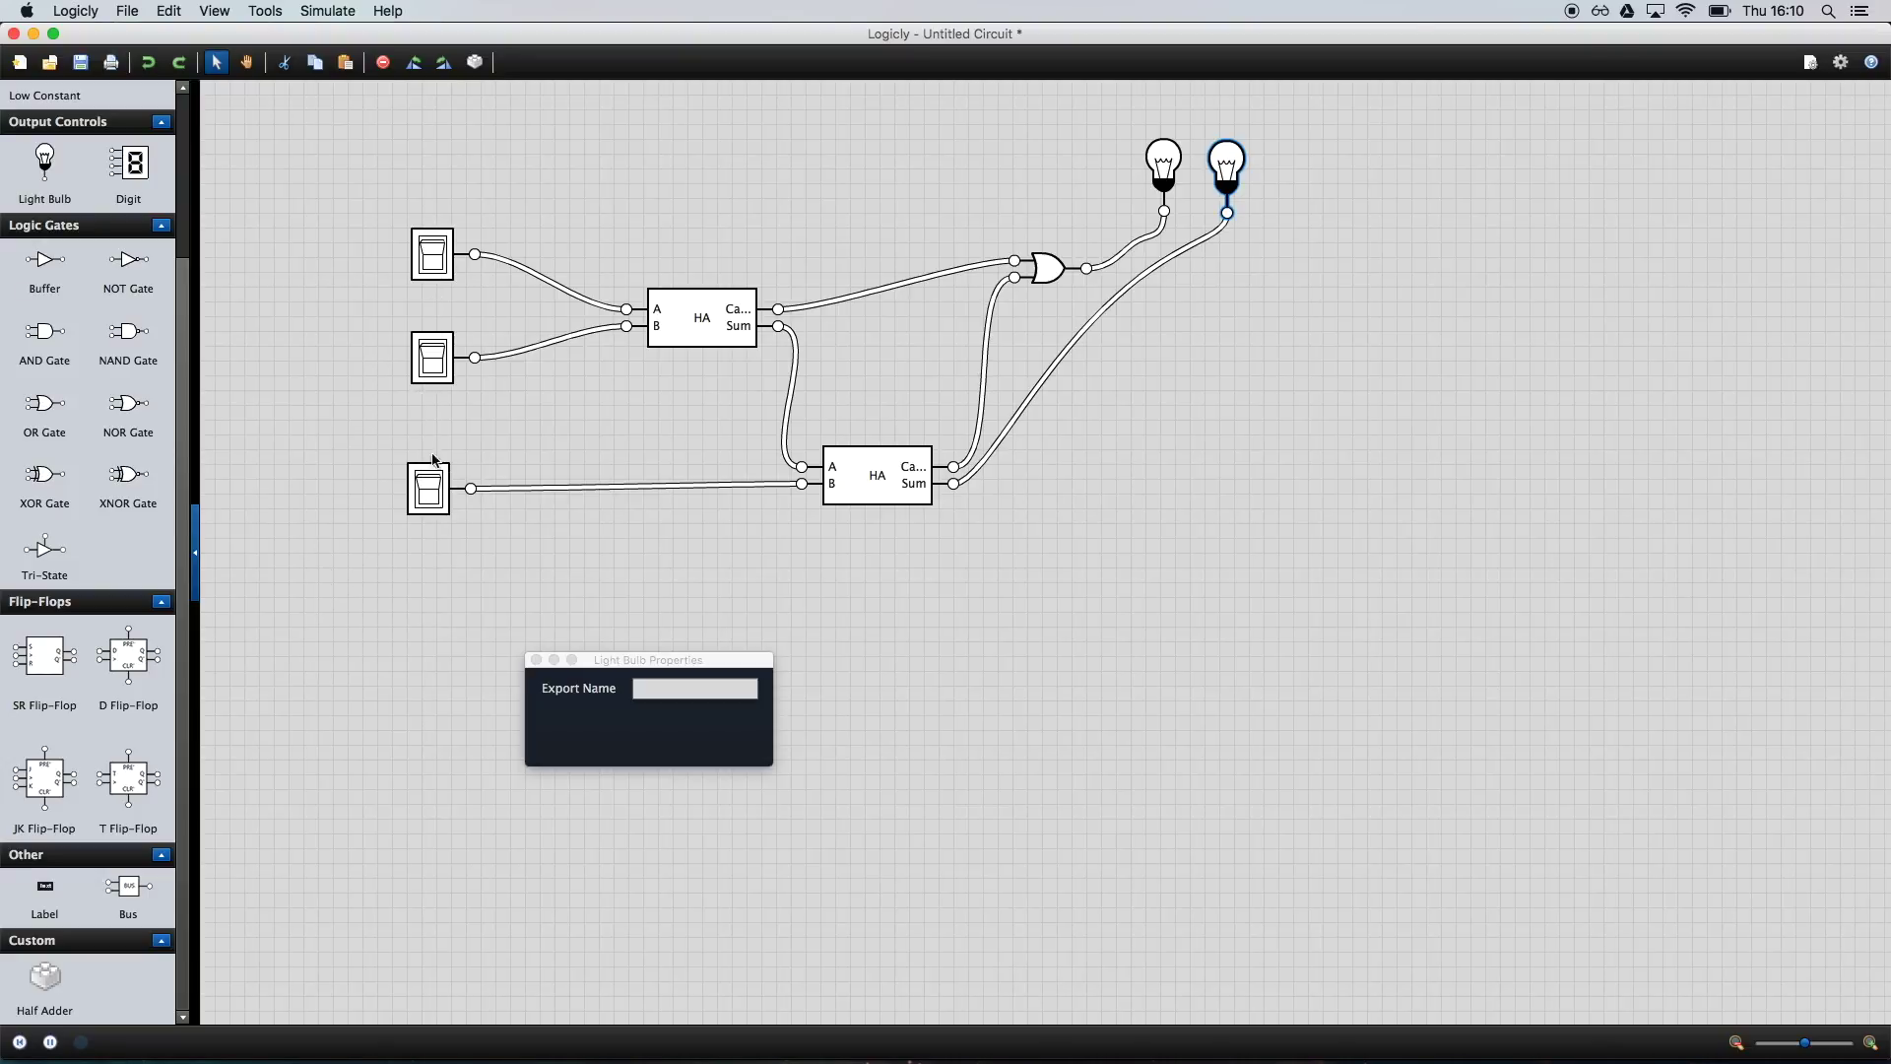
- Test the adder with a single input by switching each of the three toggle switches on and off in turn
{"action": "left_click", "coordinate": [434, 264]}
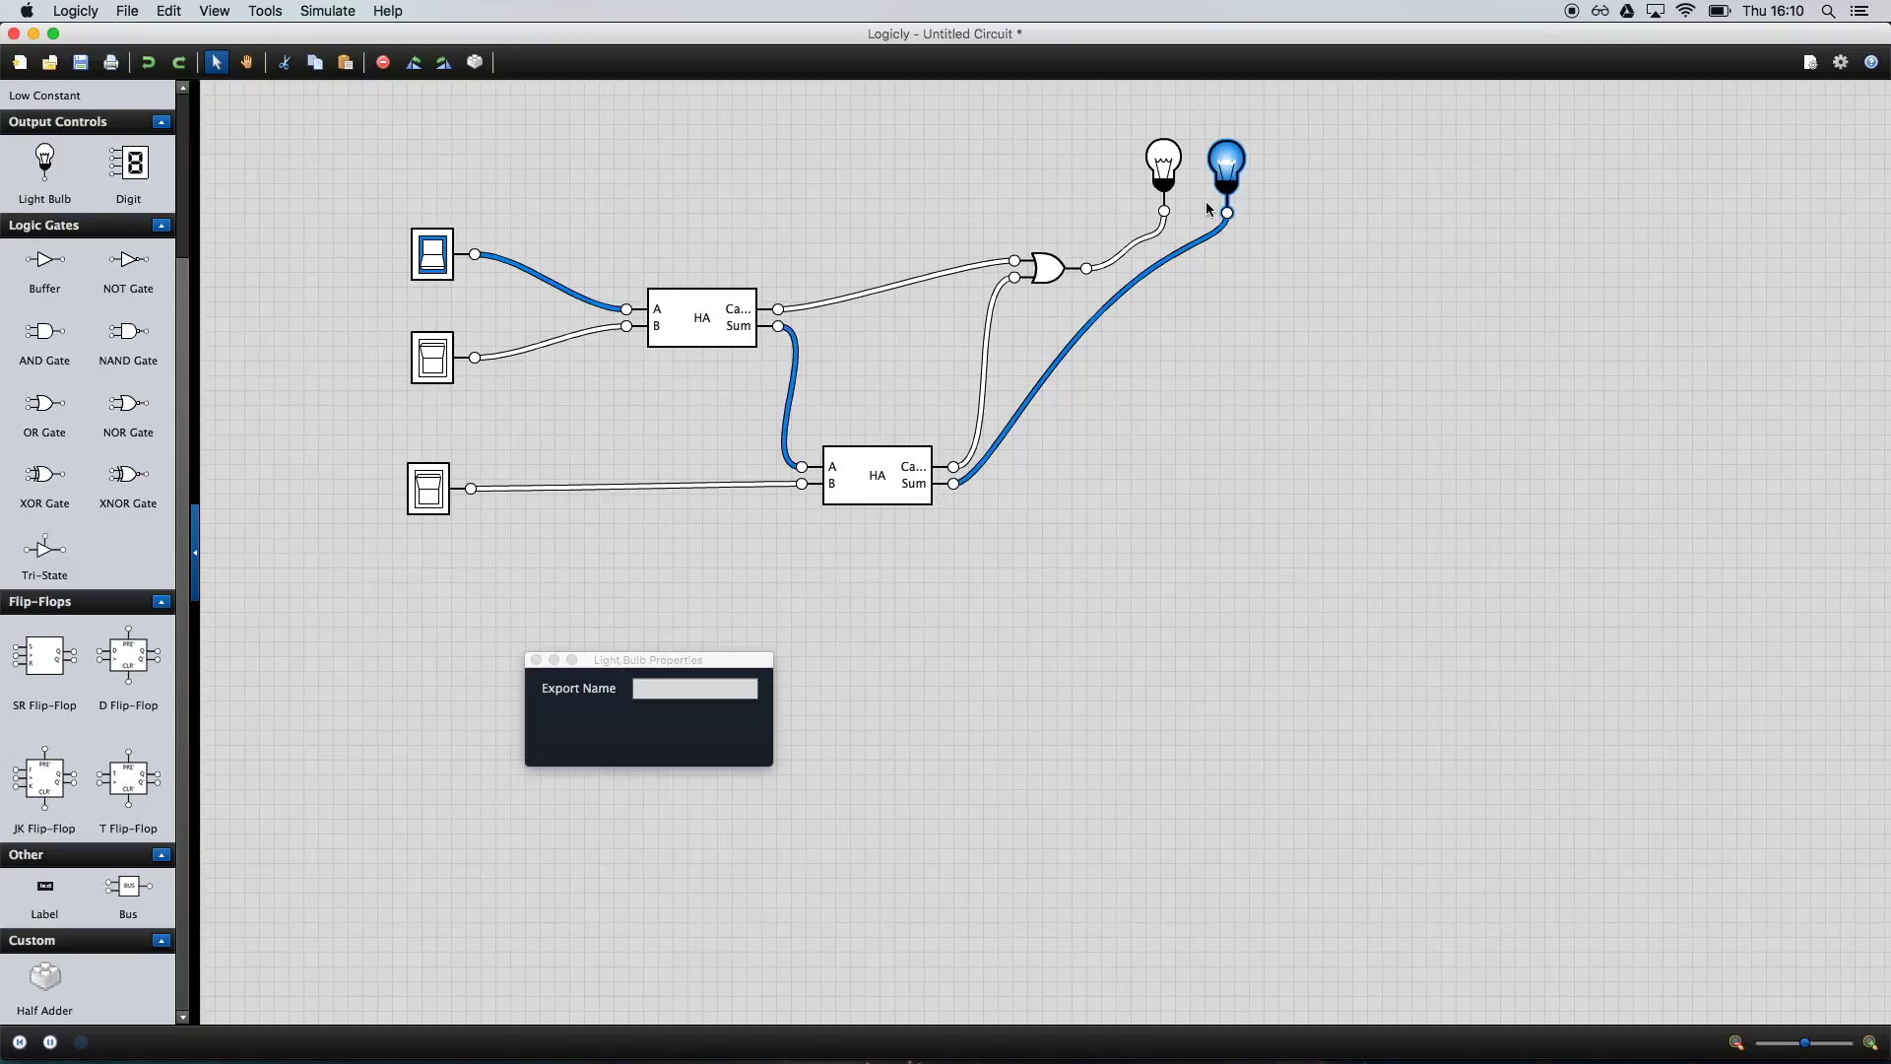
{"action": "left_click", "coordinate": [433, 266]}
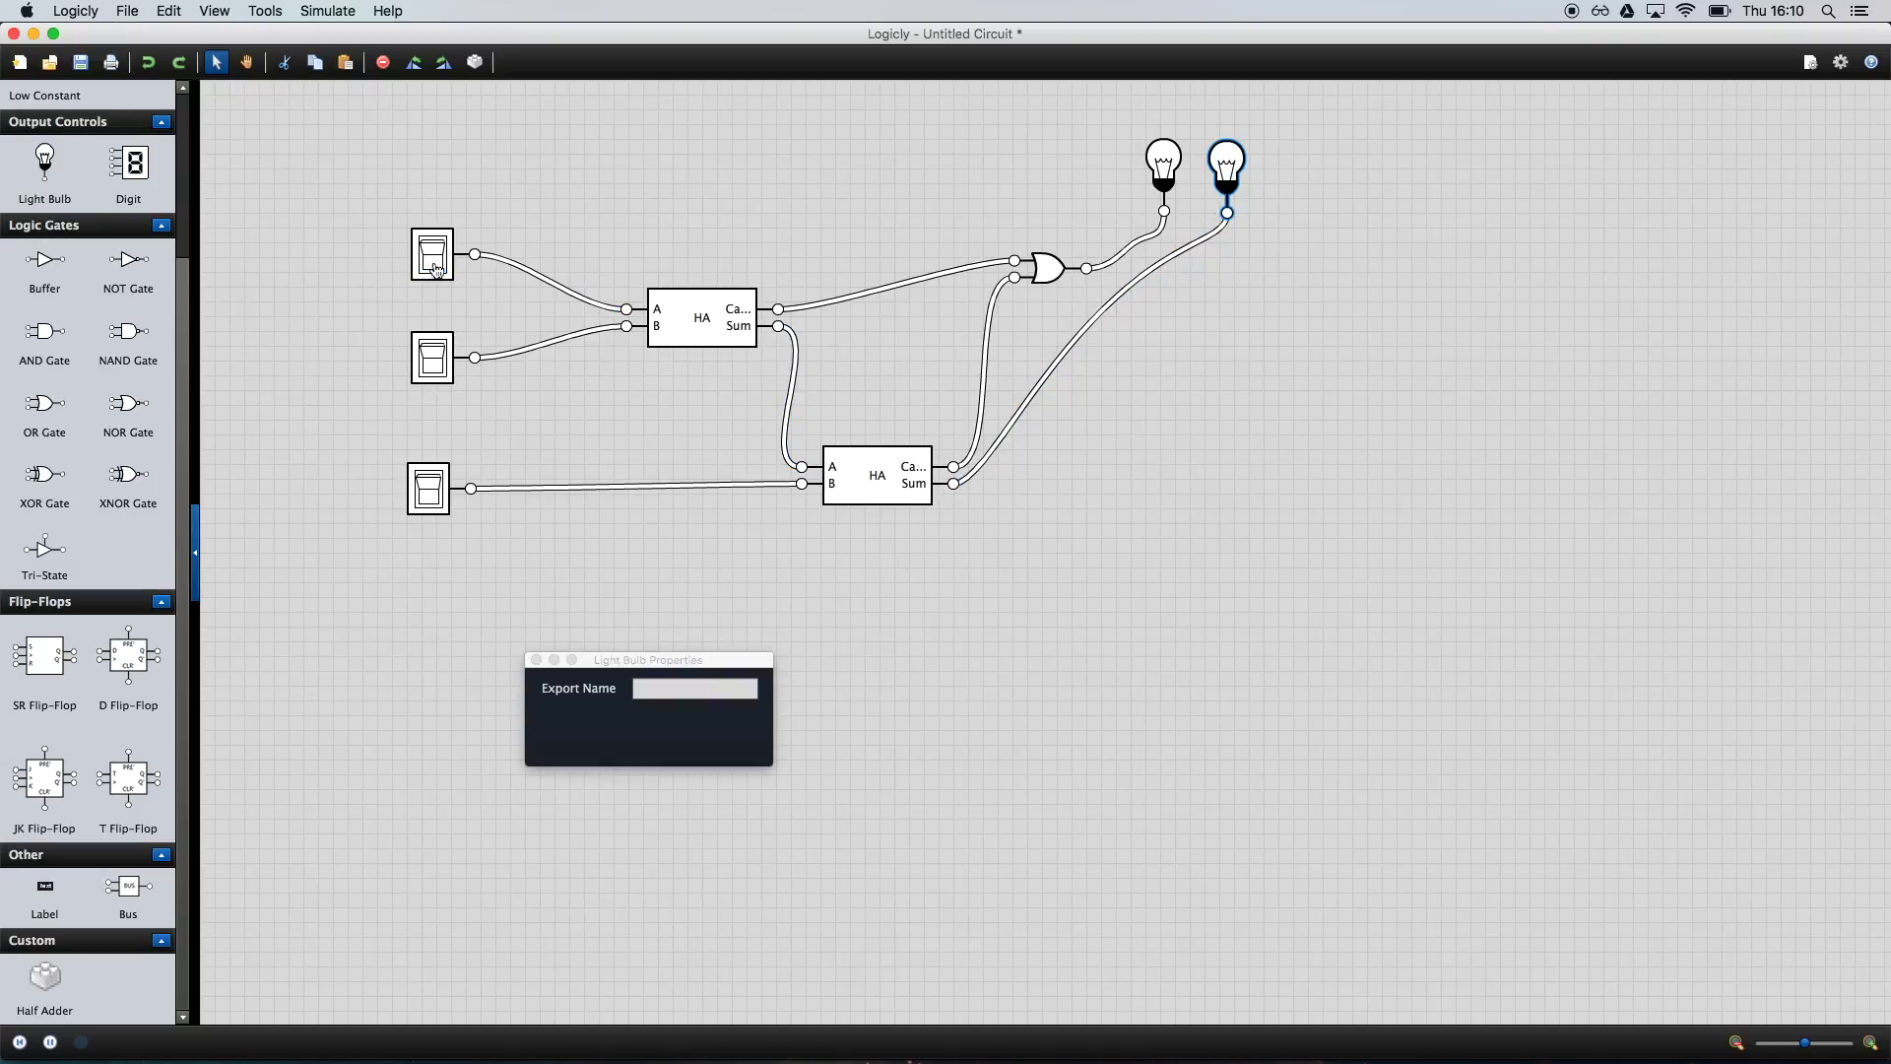
{"action": "left_click", "coordinate": [438, 369]}
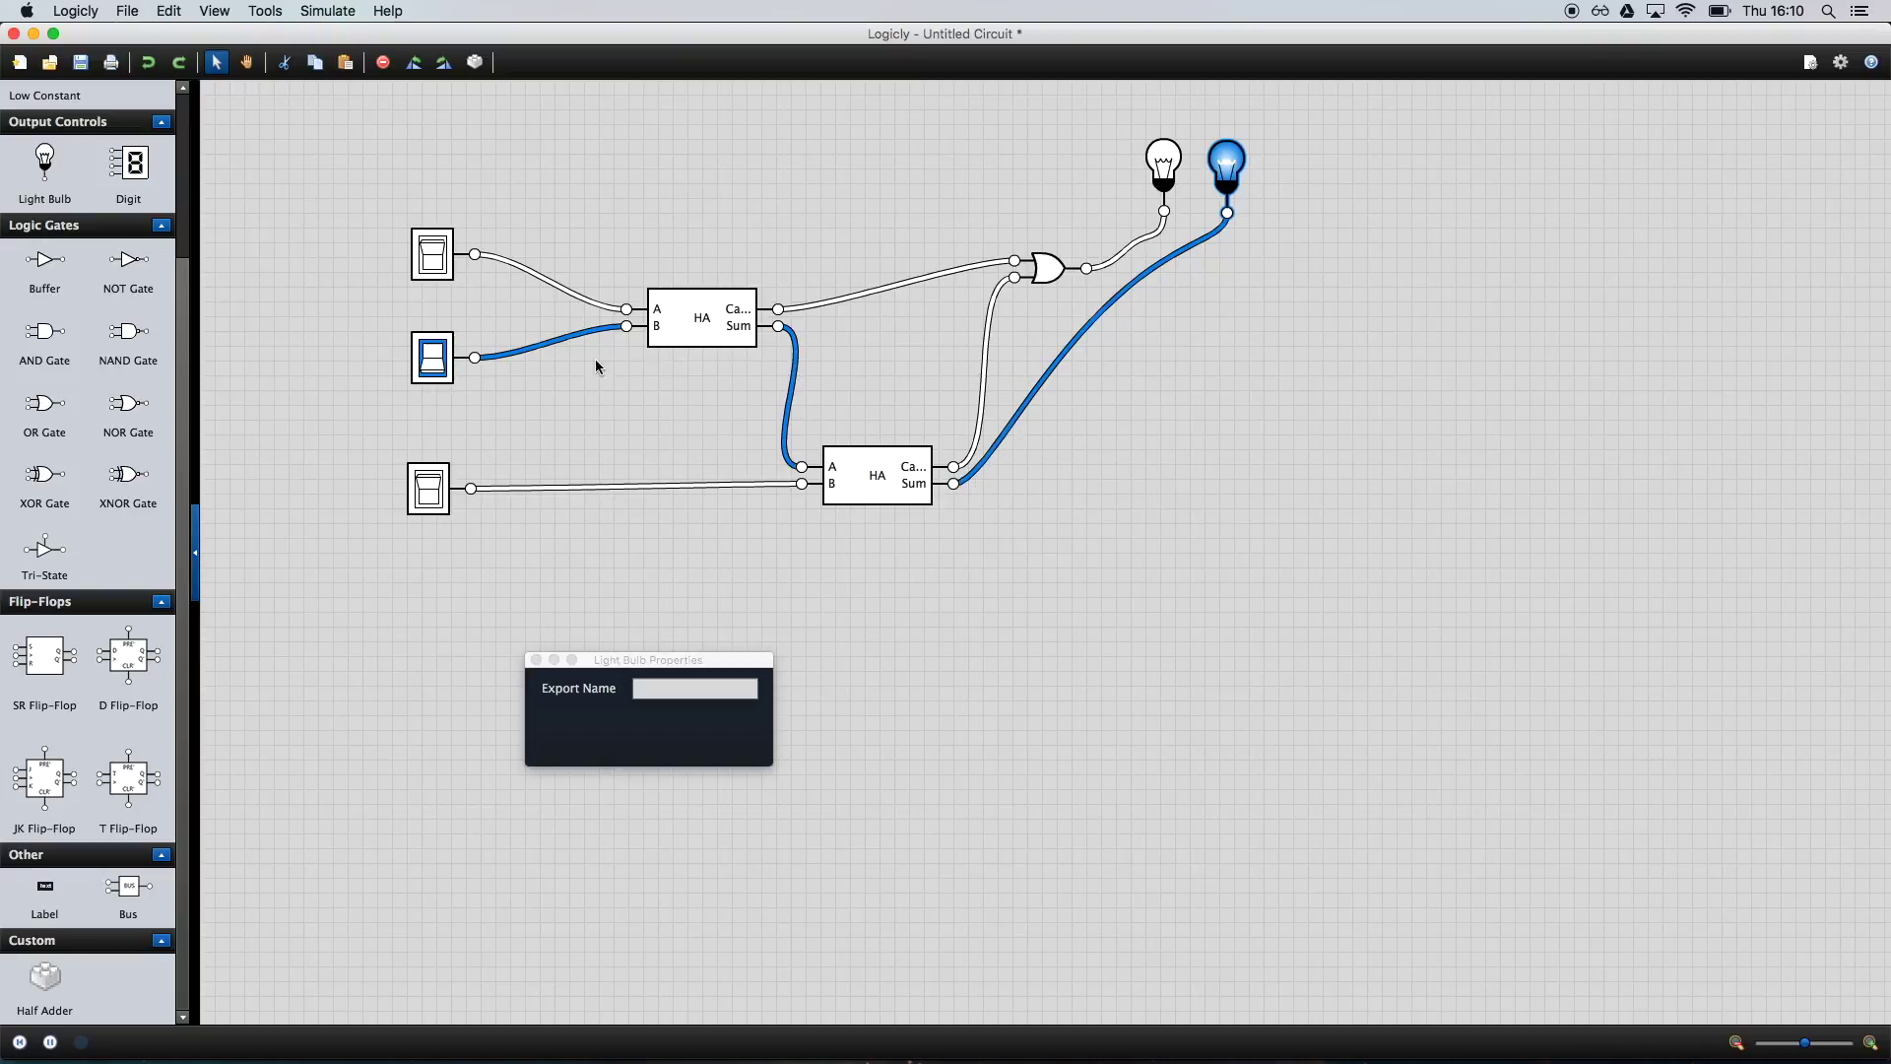
{"action": "left_click", "coordinate": [428, 362]}
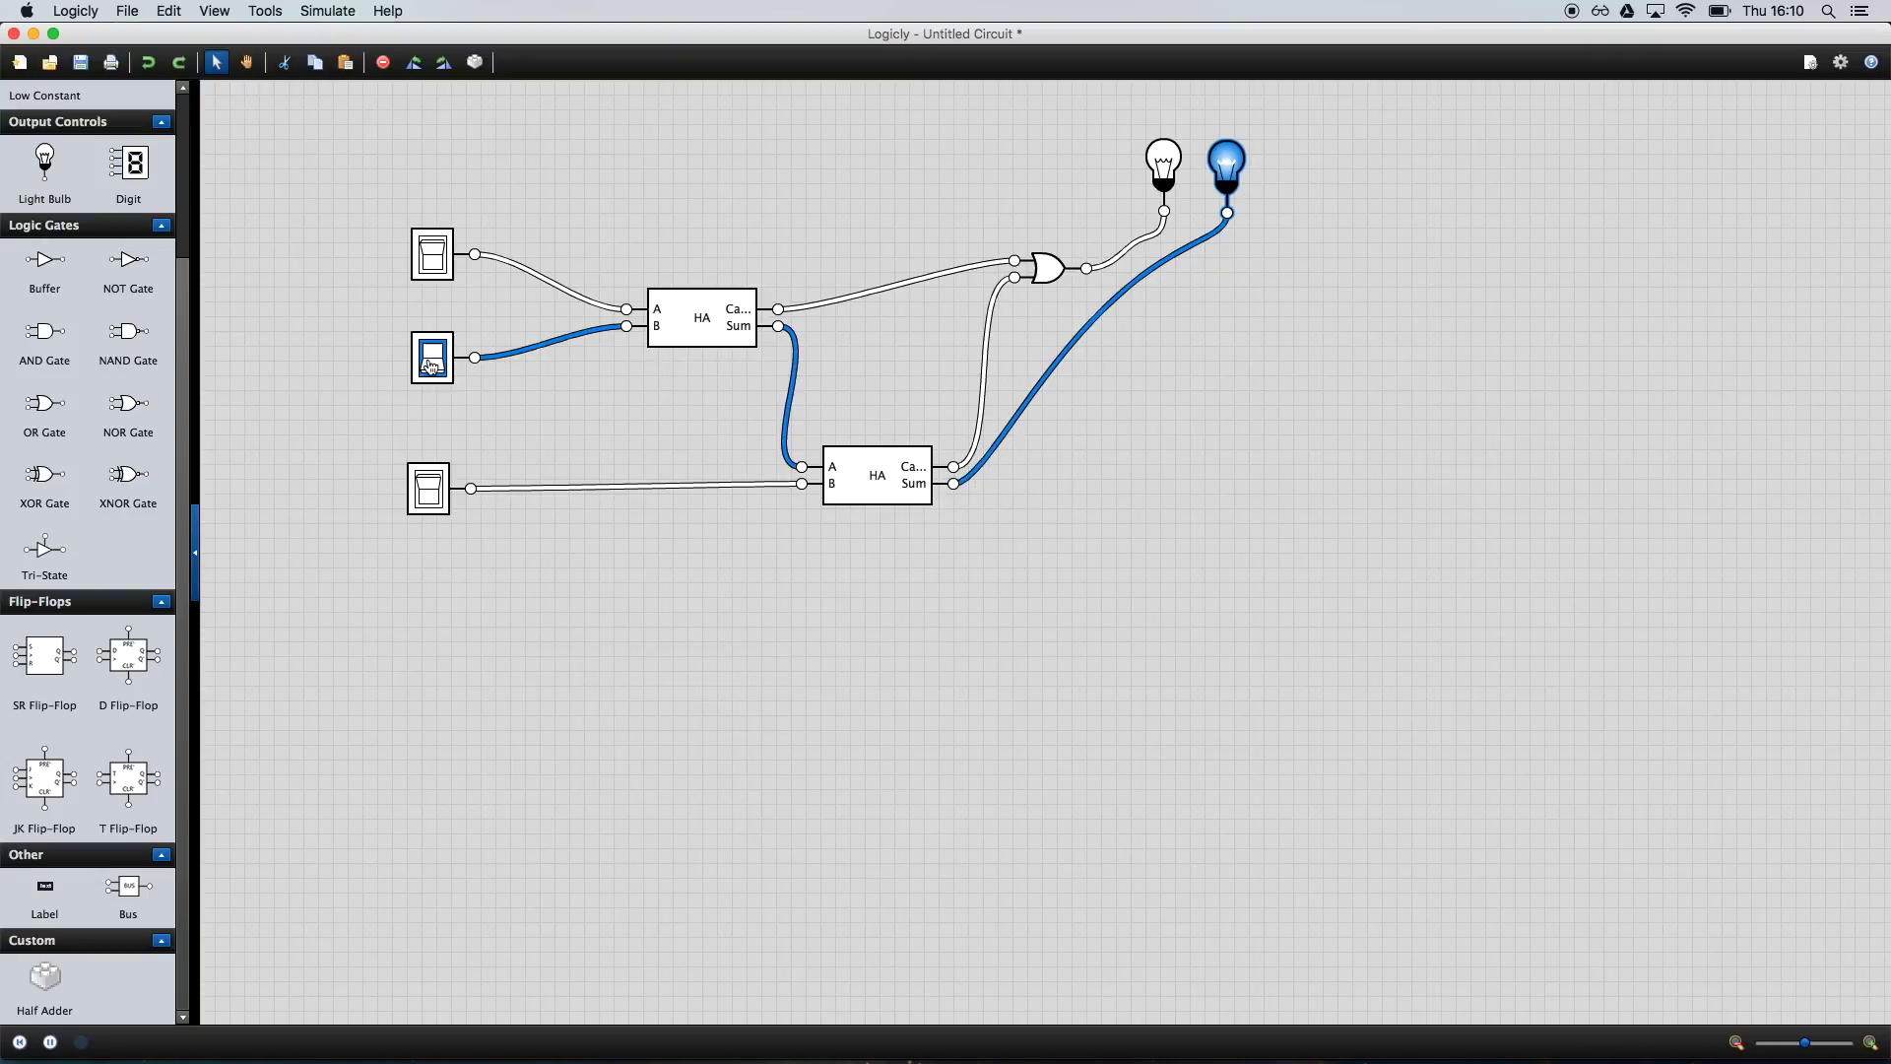
{"action": "left_click", "coordinate": [428, 489]}
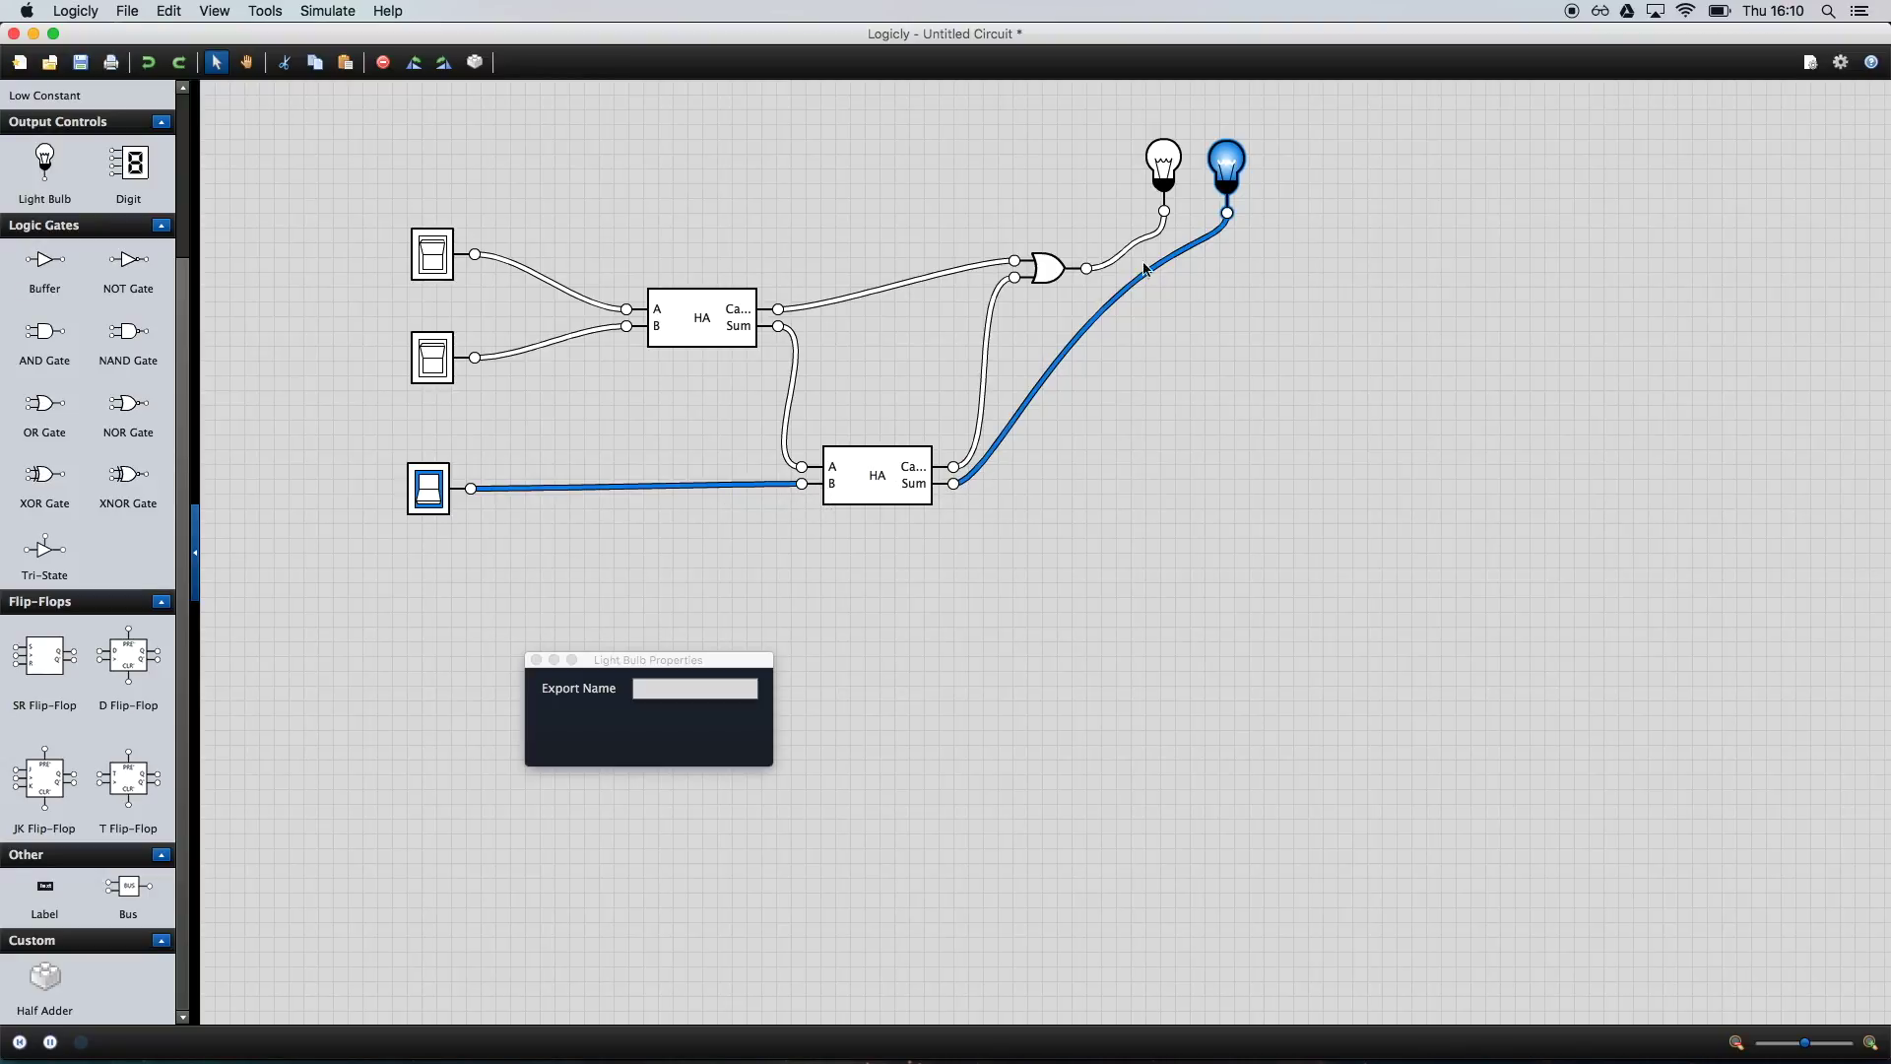
{"action": "left_click", "coordinate": [430, 488]}
- Test the adder with each pair of switches on: A with B, A with carry-in, and B with carry-in
{"action": "left_click", "coordinate": [435, 260]}
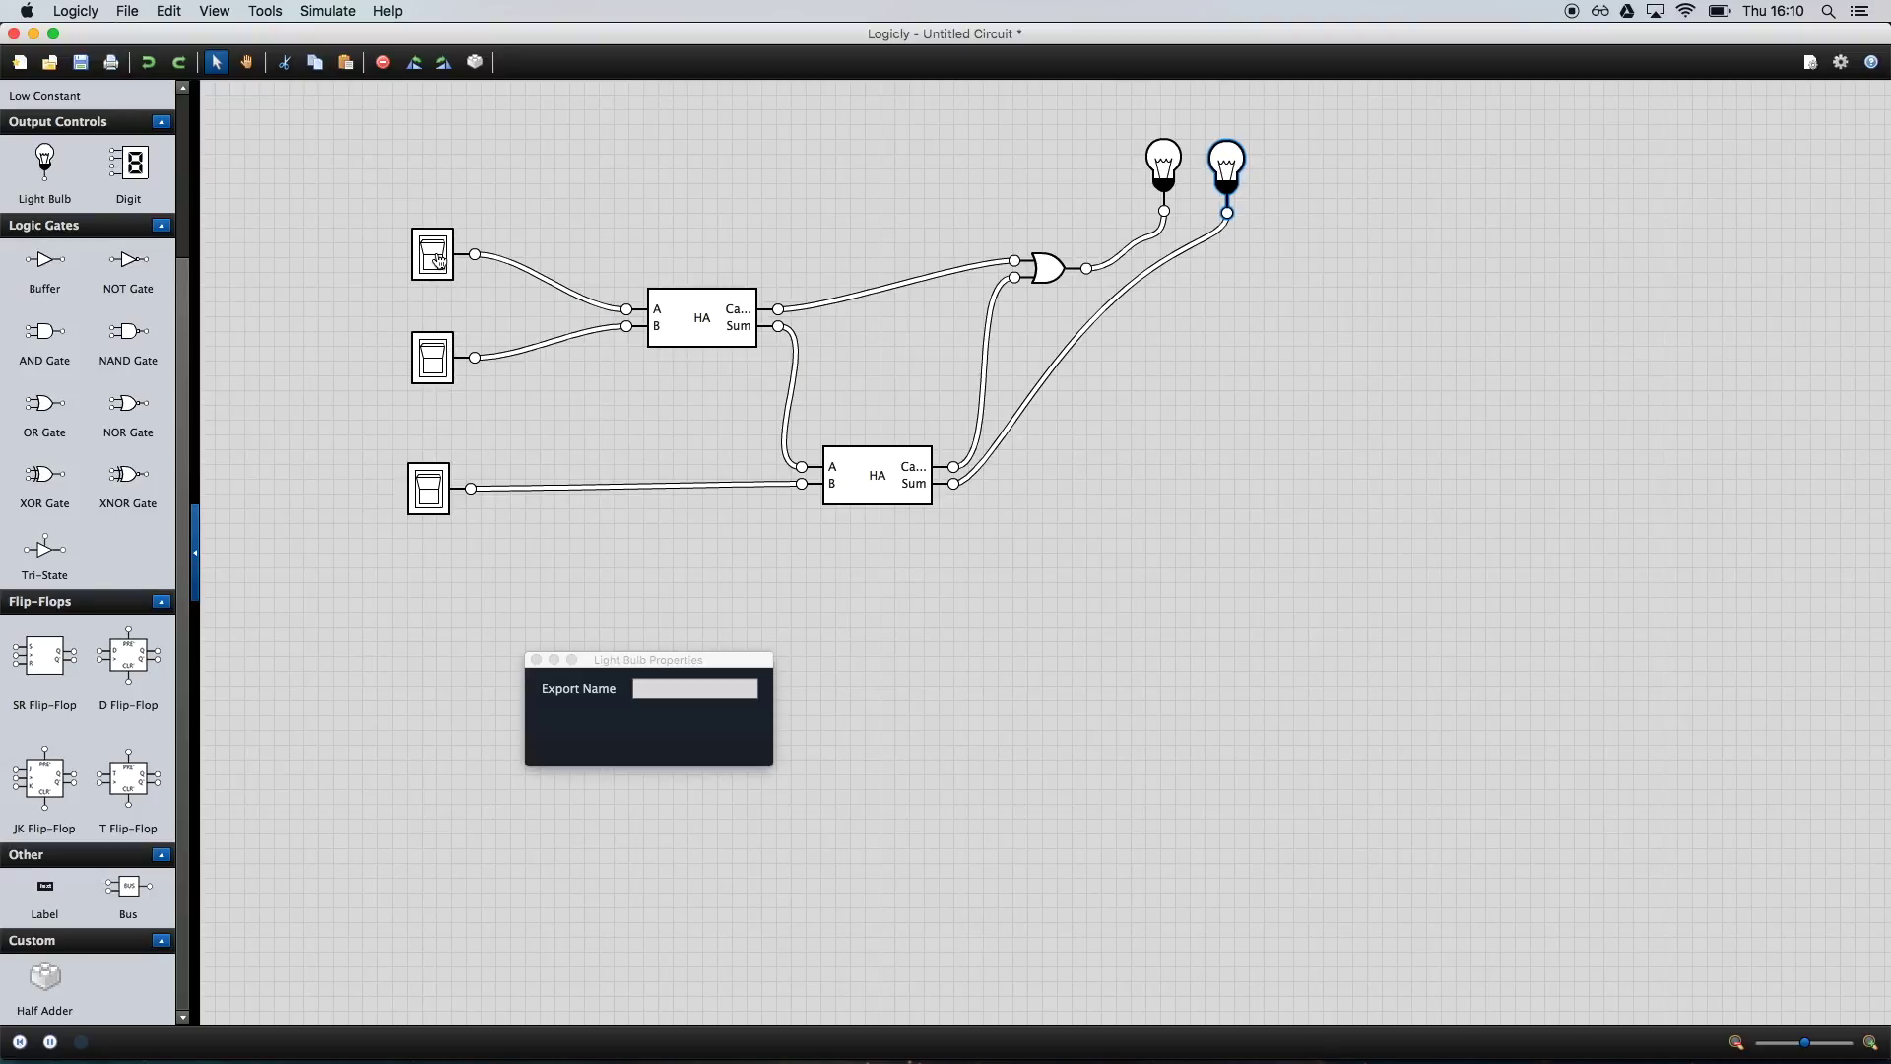
{"action": "left_click", "coordinate": [439, 360]}
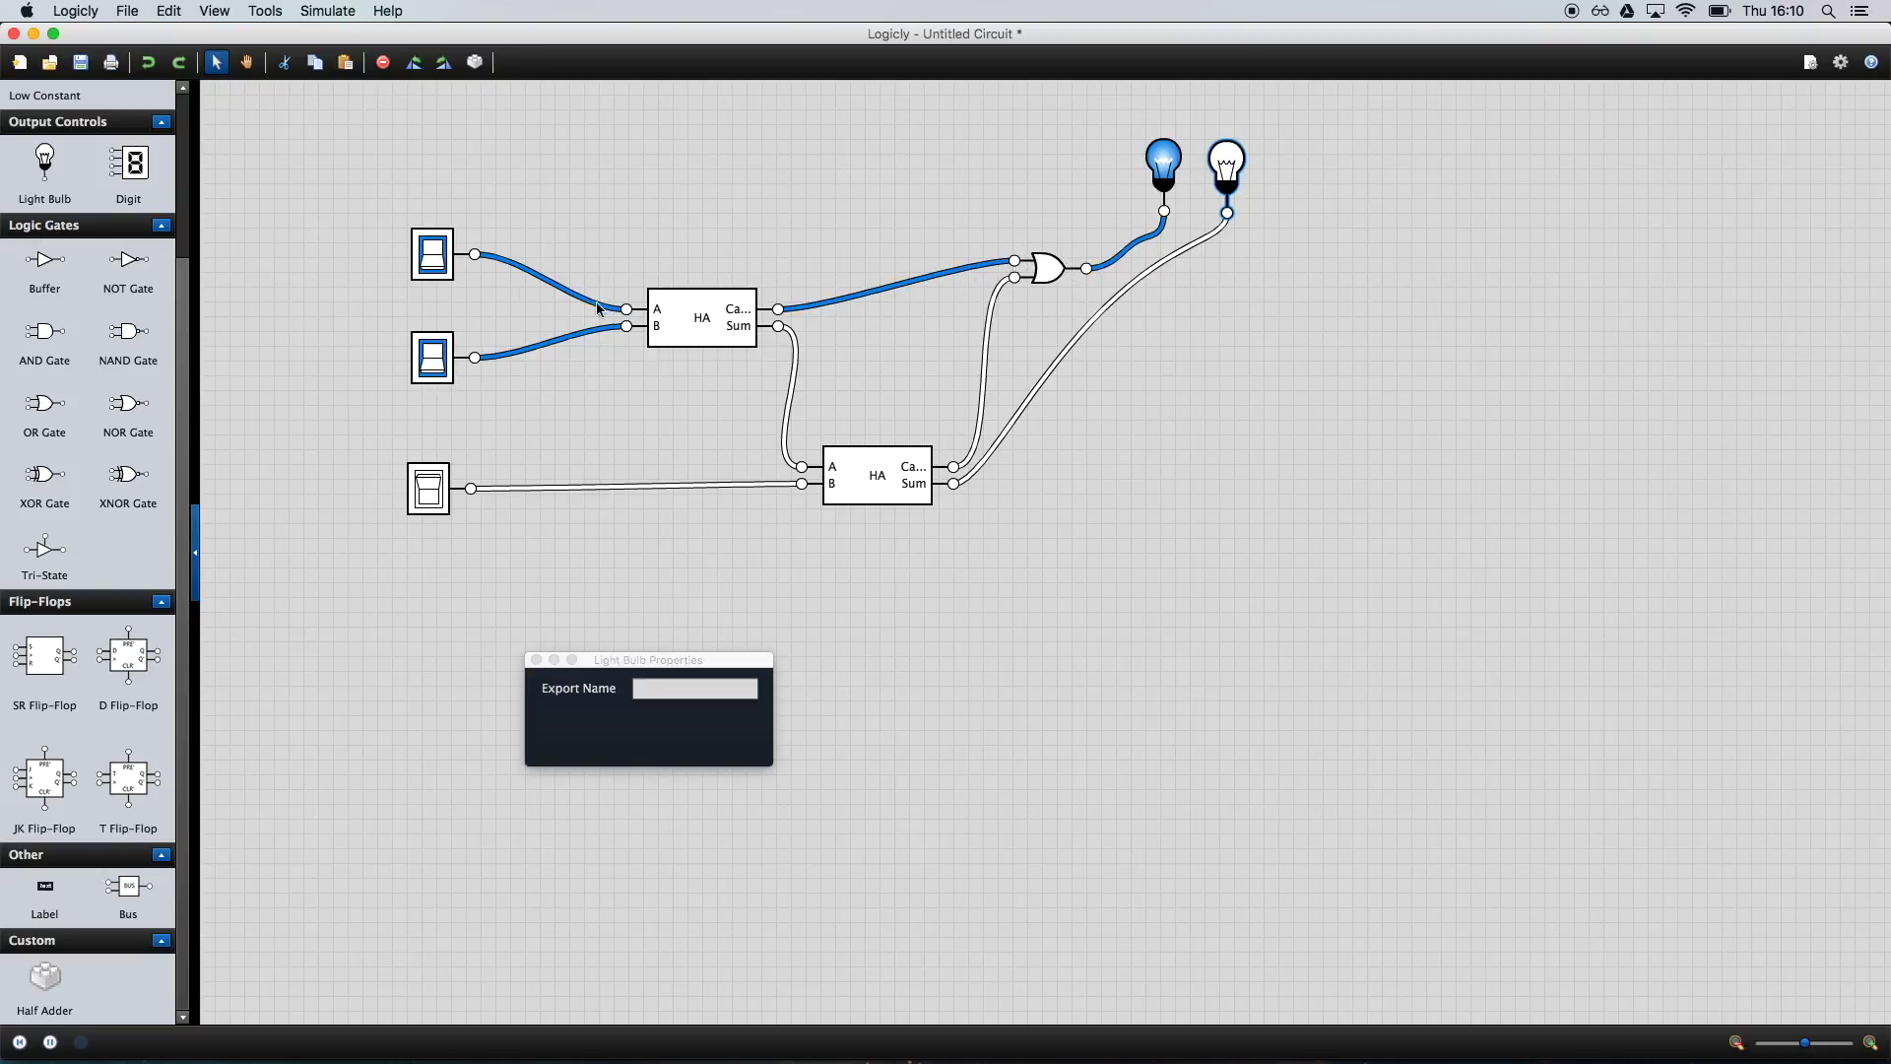
{"action": "left_click", "coordinate": [437, 366]}
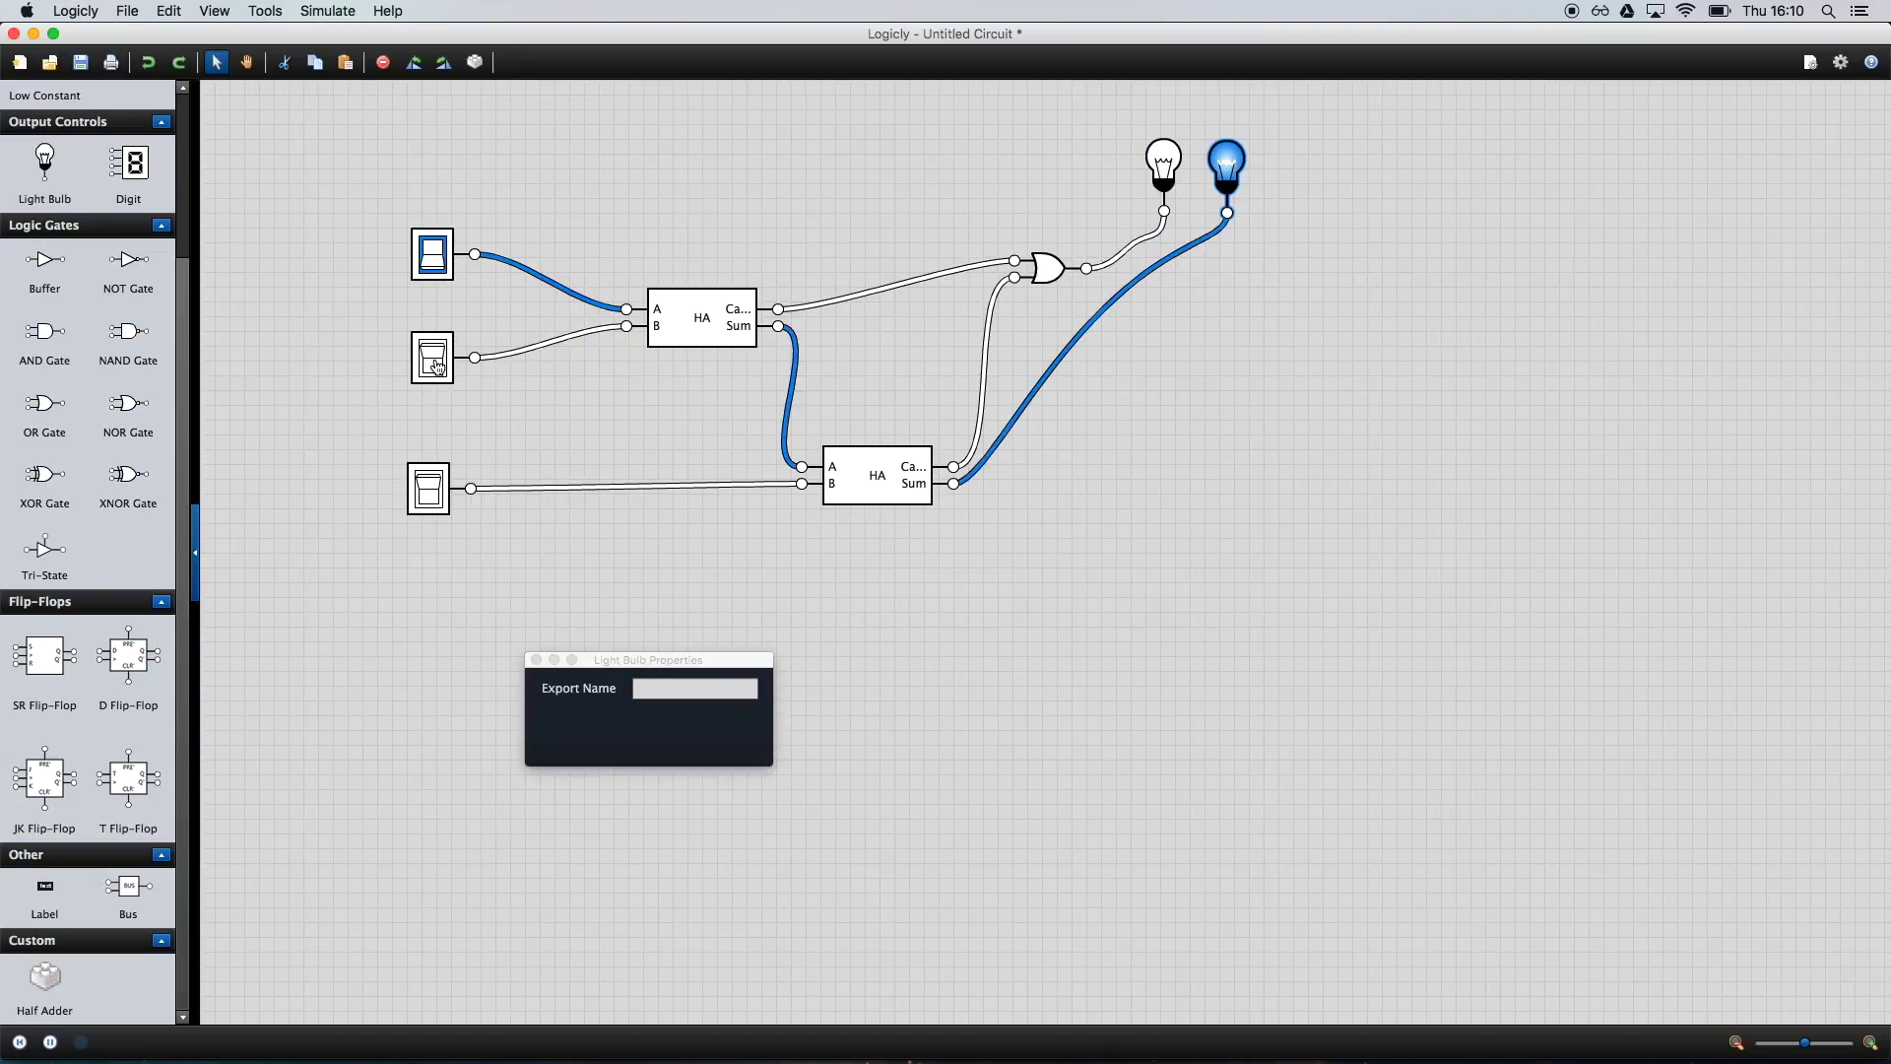
{"action": "left_click", "coordinate": [434, 487]}
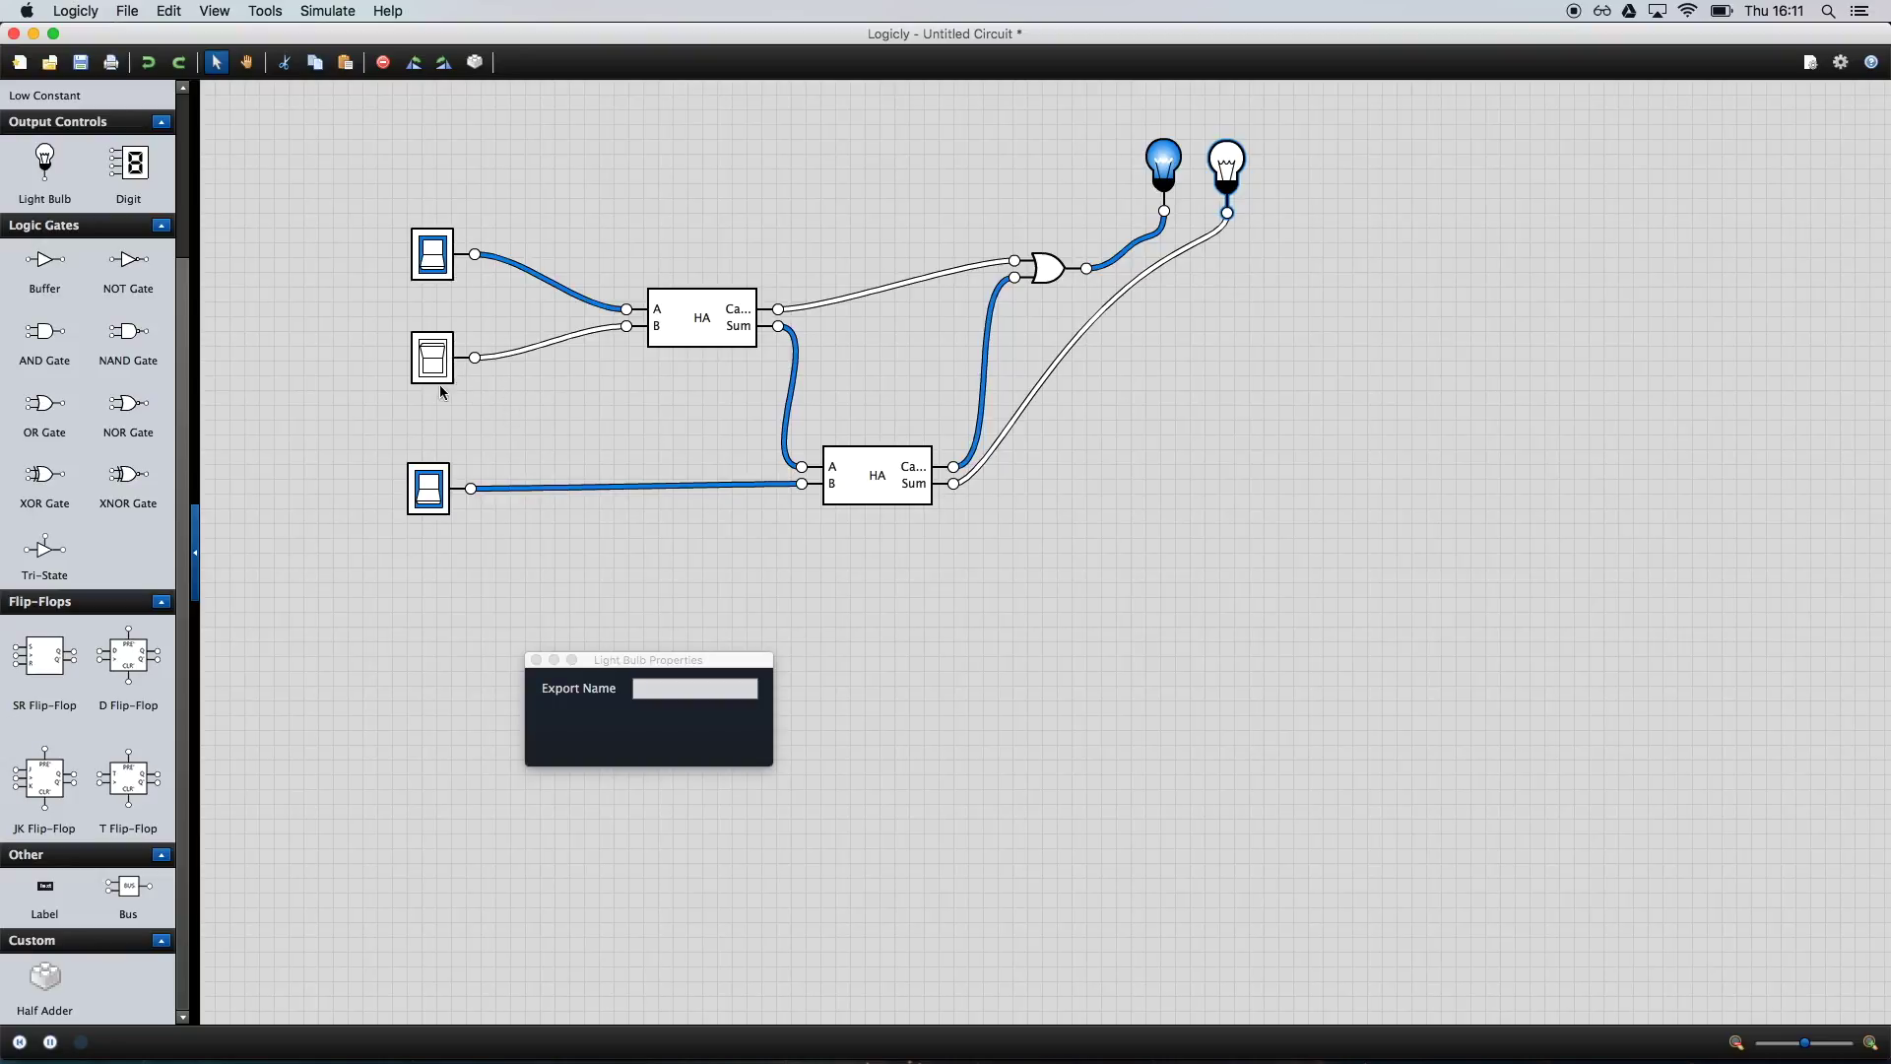
{"action": "left_click", "coordinate": [433, 279]}
{"action": "left_click", "coordinate": [432, 354]}
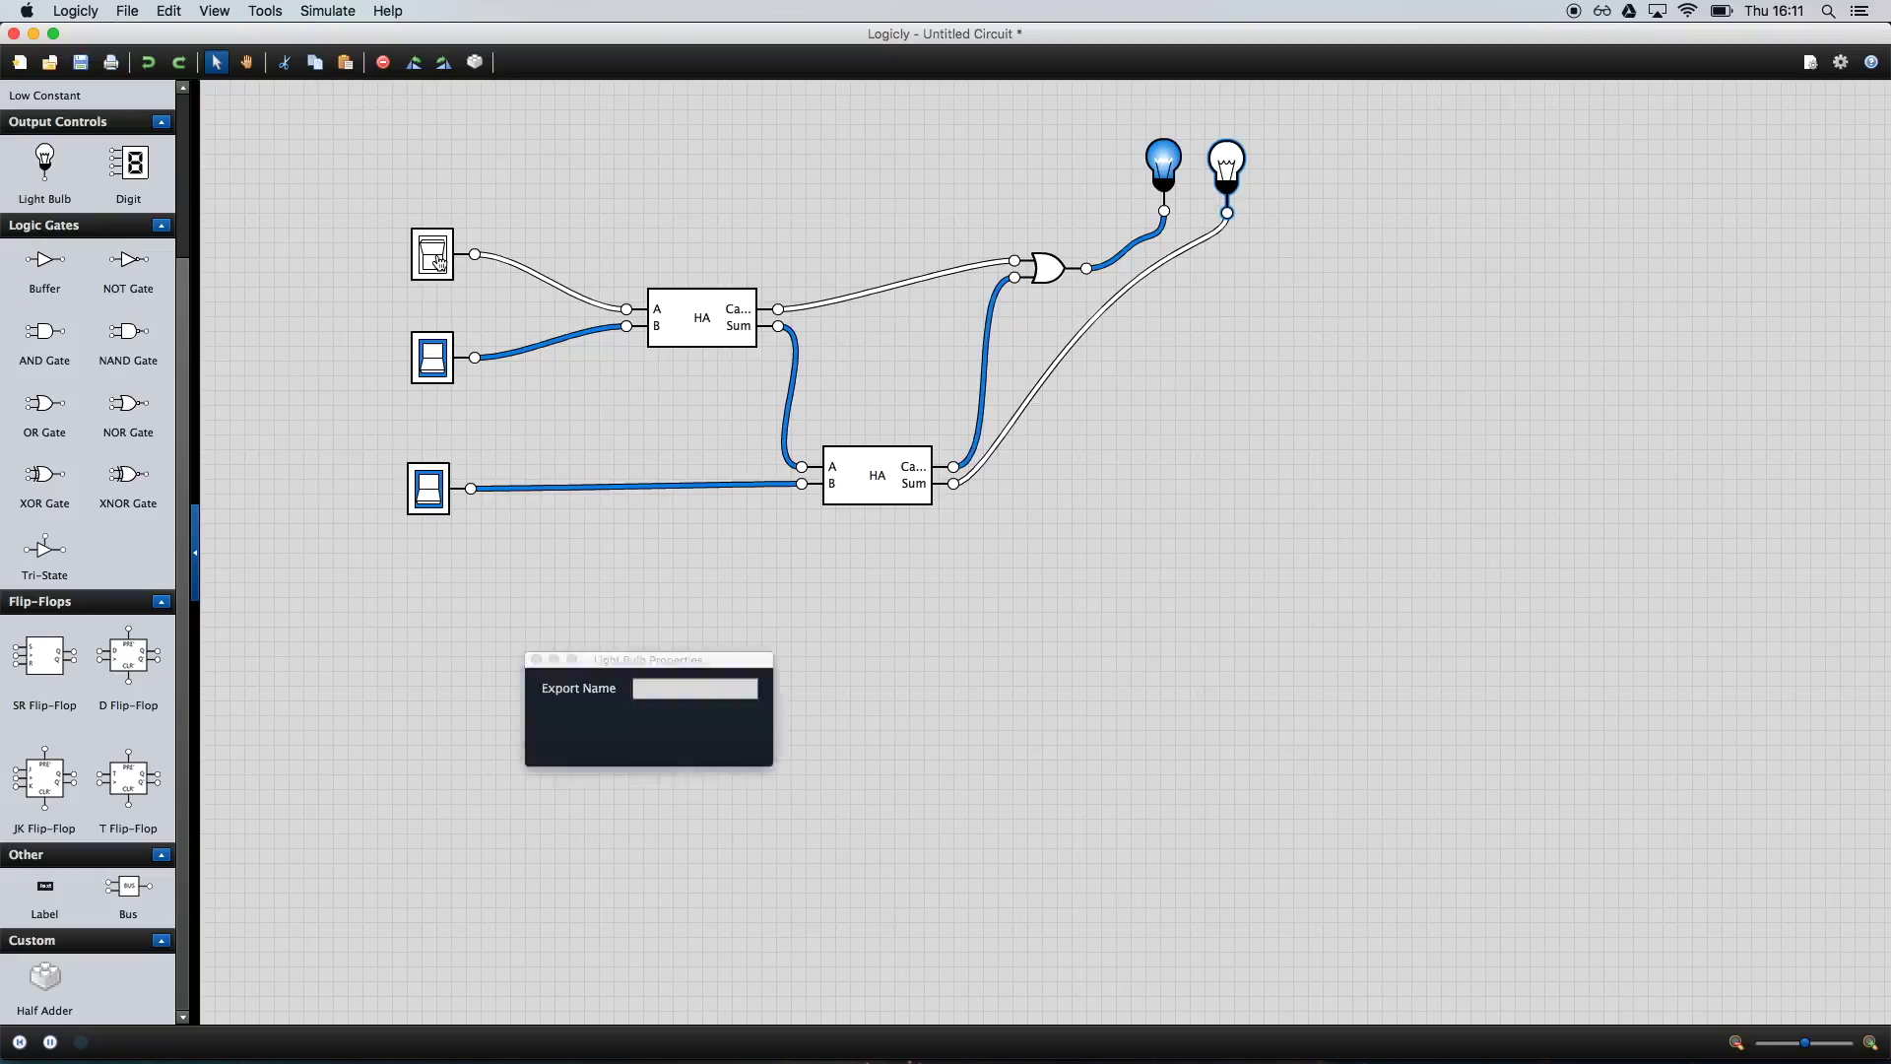
- Test the adder with all three switches on, and switch them all off again
{"action": "left_click", "coordinate": [439, 263]}
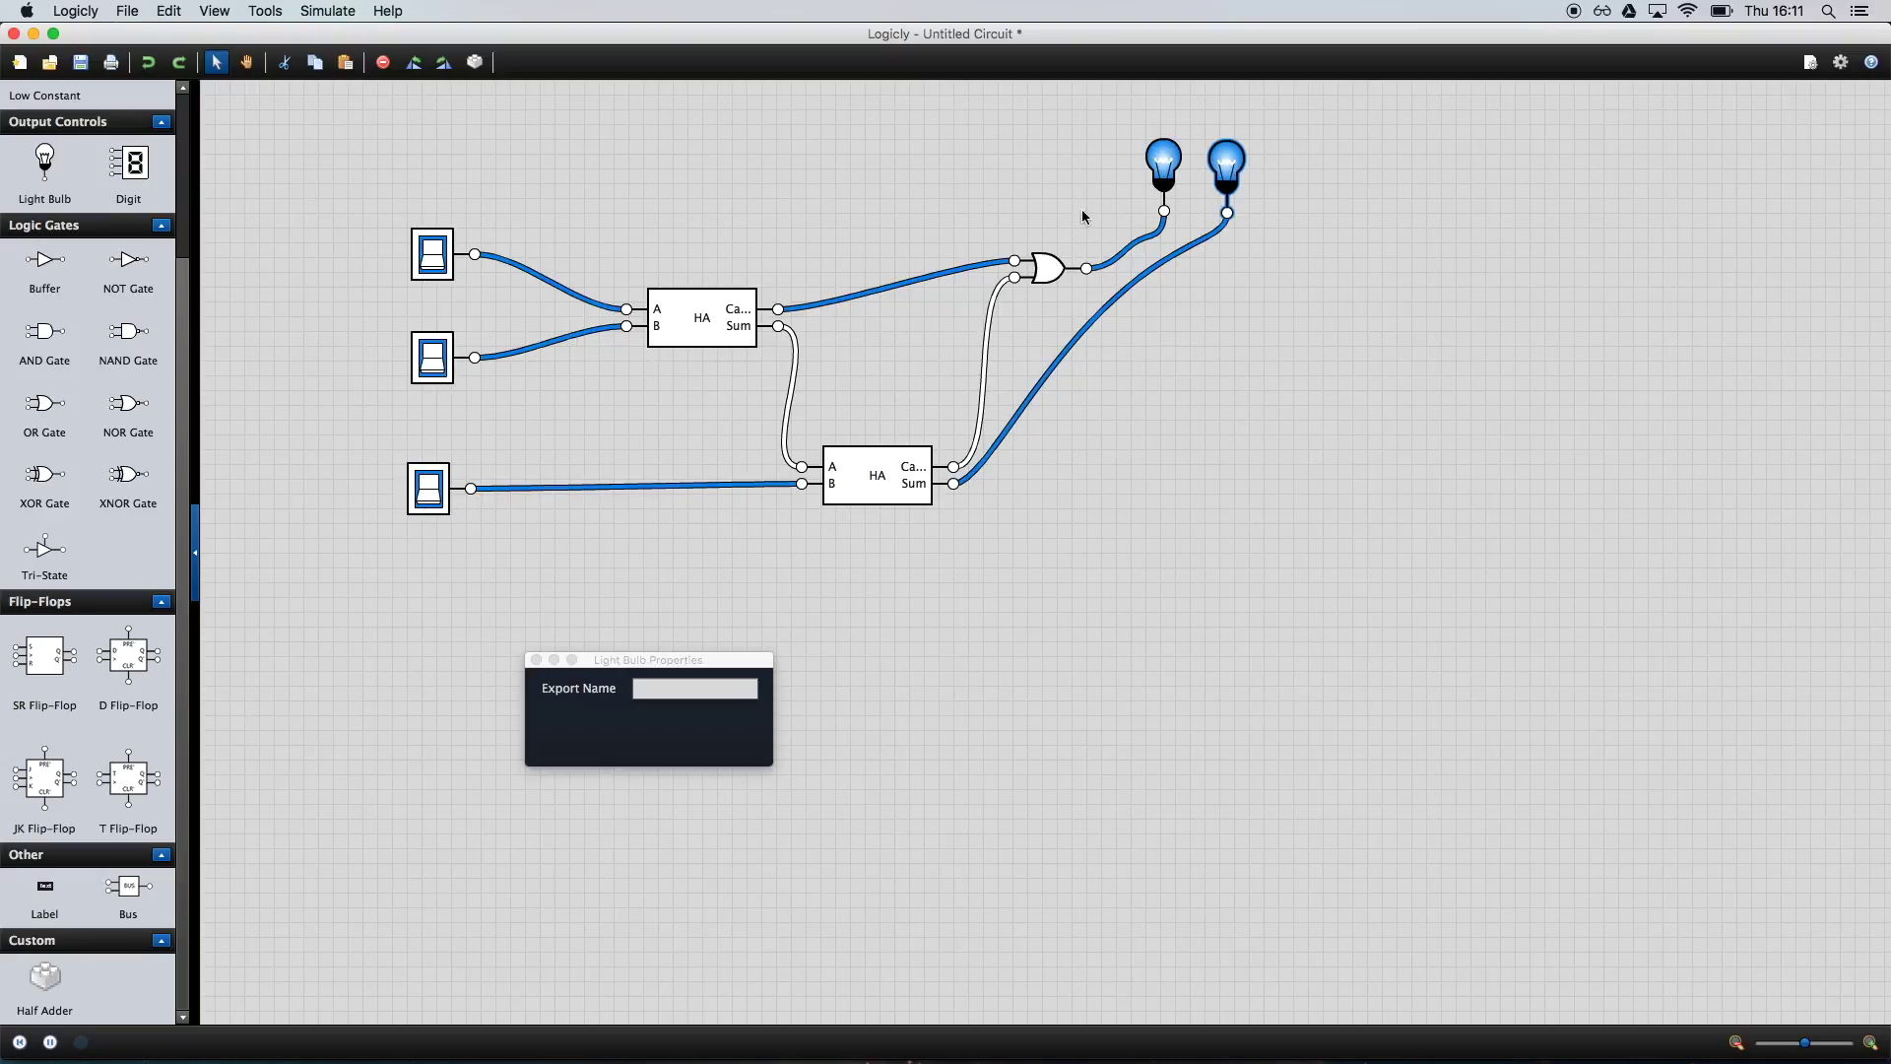
{"action": "left_click", "coordinate": [428, 490]}
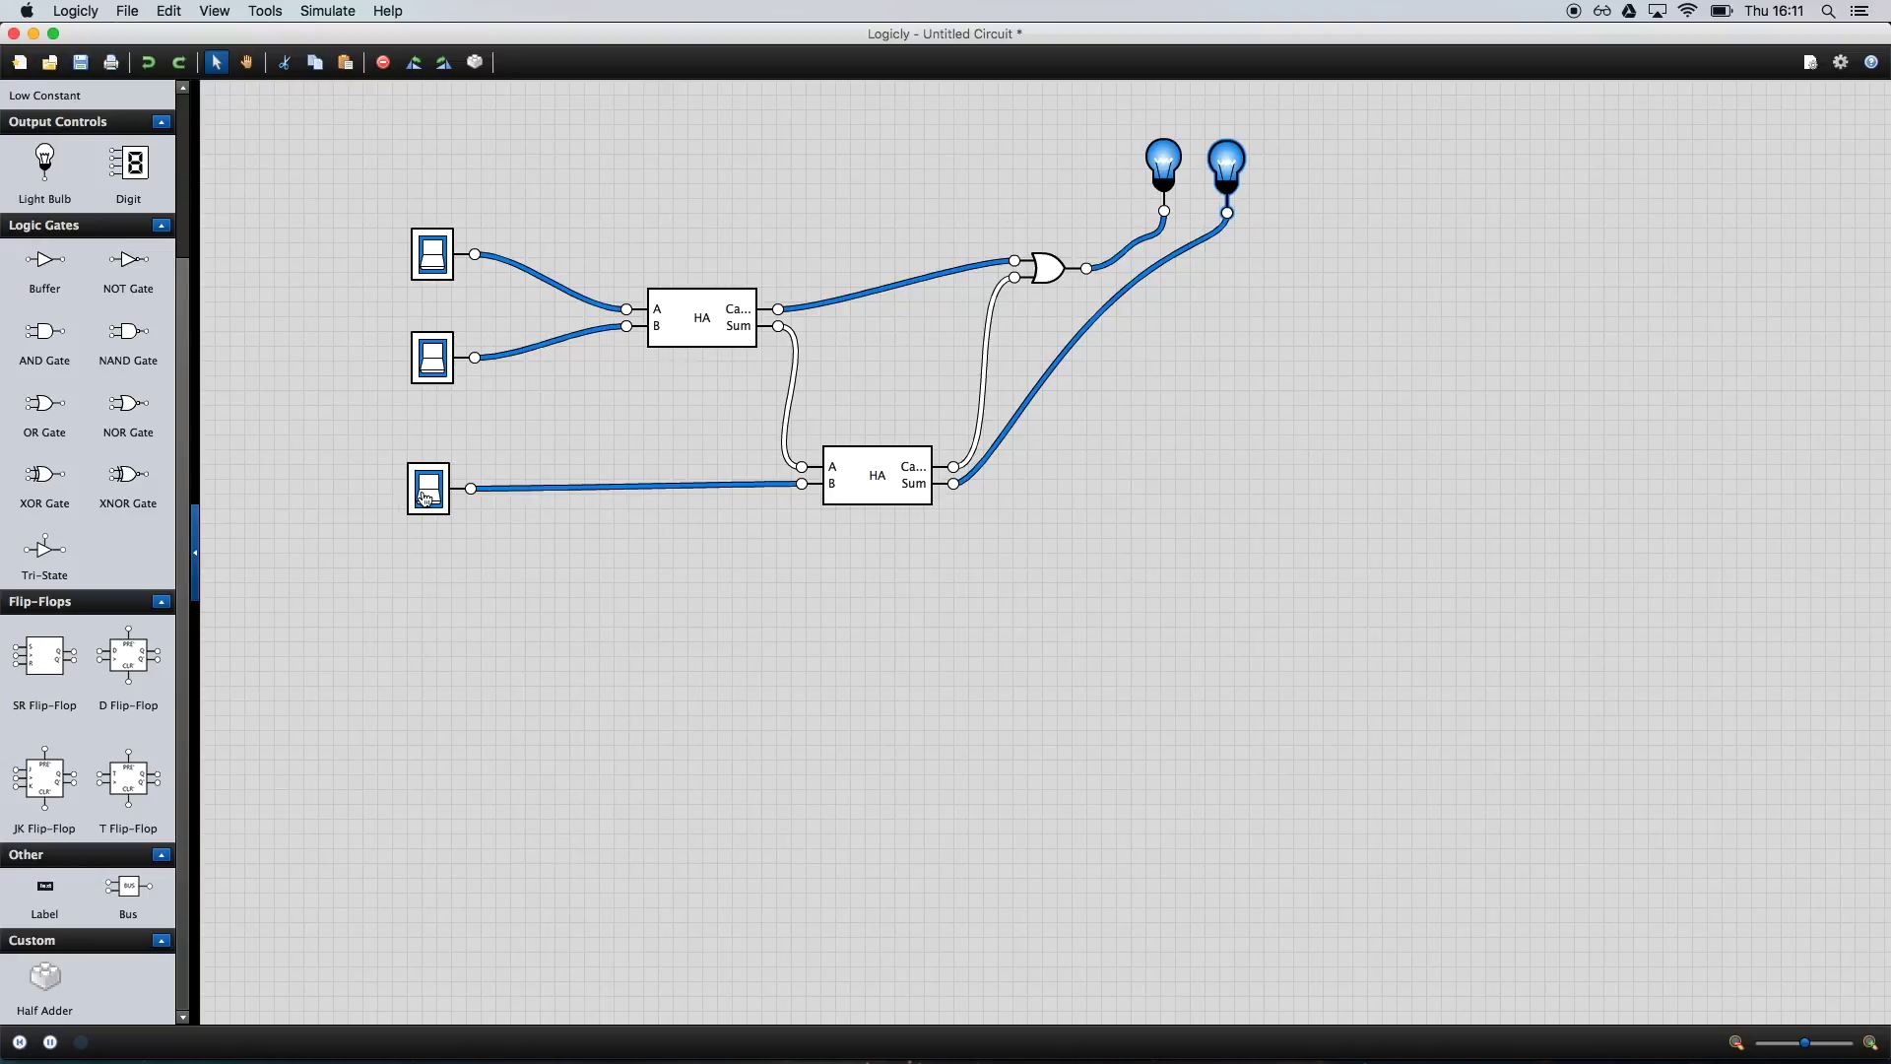
{"action": "left_click", "coordinate": [435, 363]}
{"action": "left_click", "coordinate": [439, 262]}
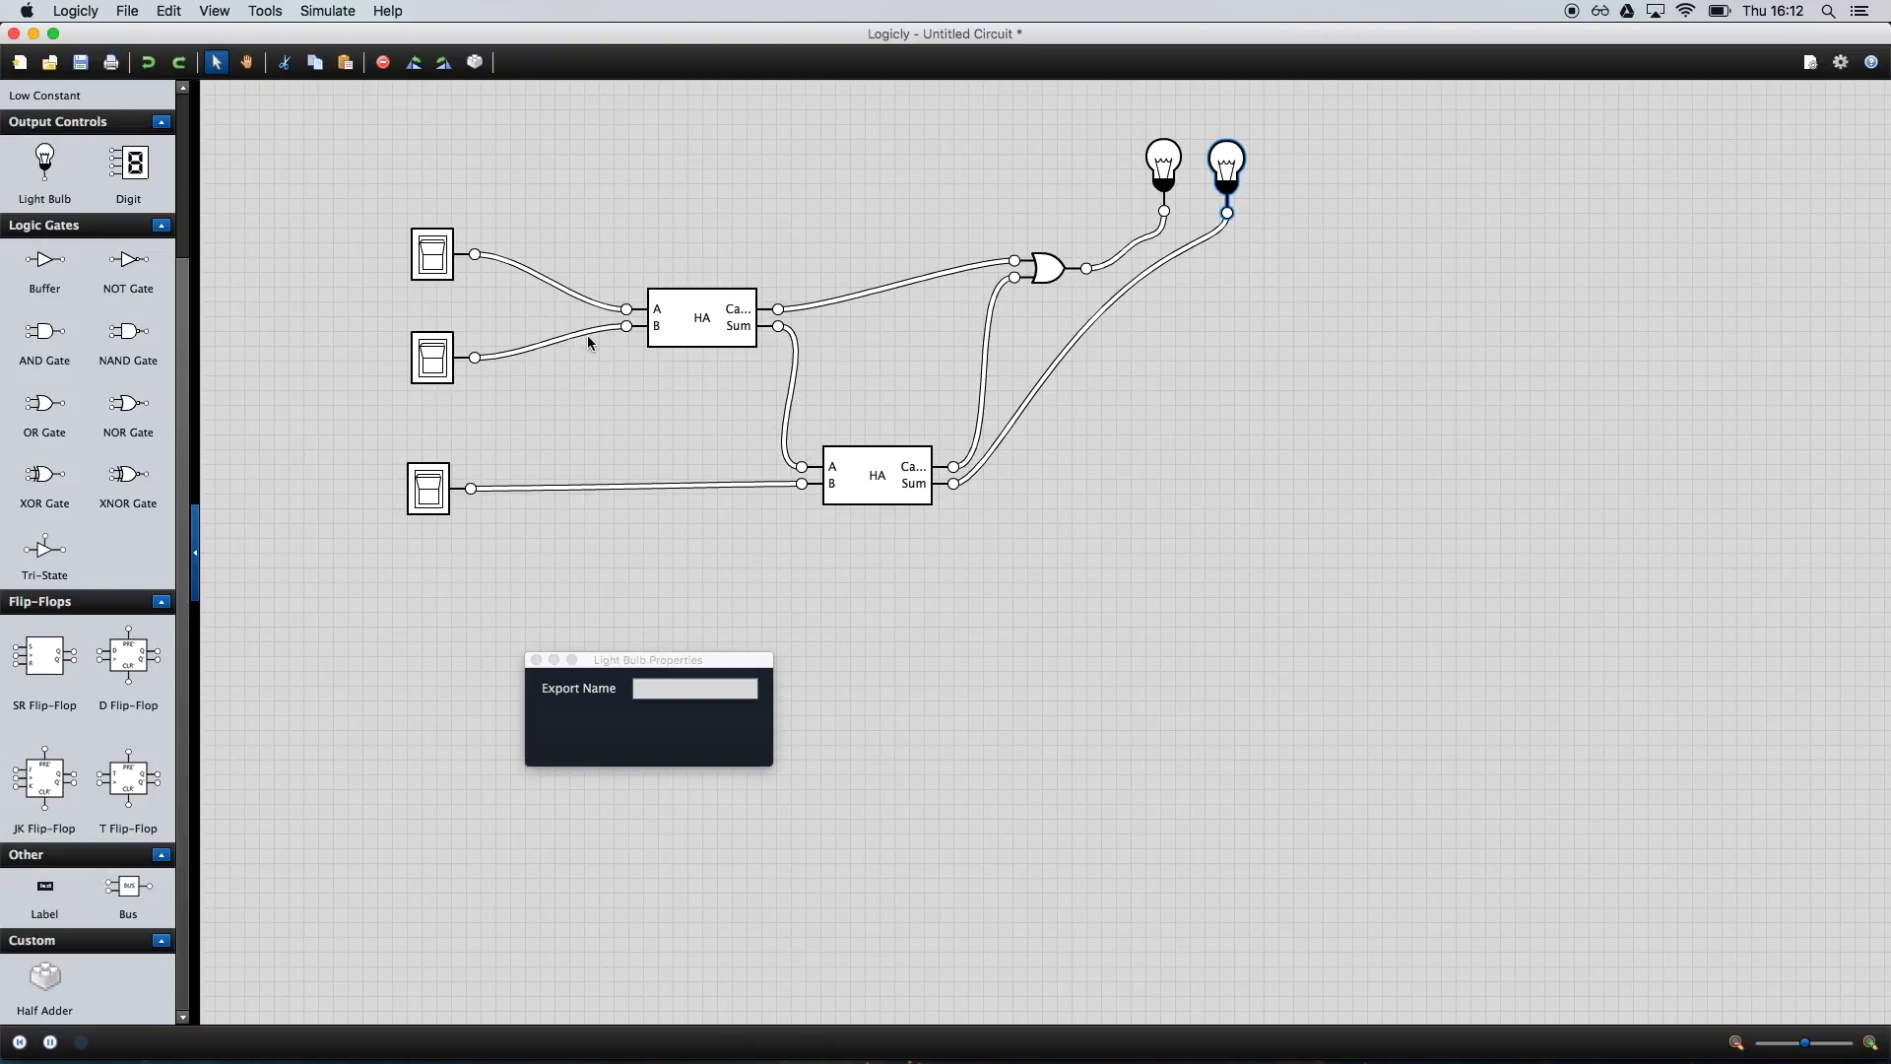
- Try to create an integrated circuit from the whole adder circuit
{"action": "left_click_drag", "start_coordinate": [293, 106], "coordinate": [1286, 623]}
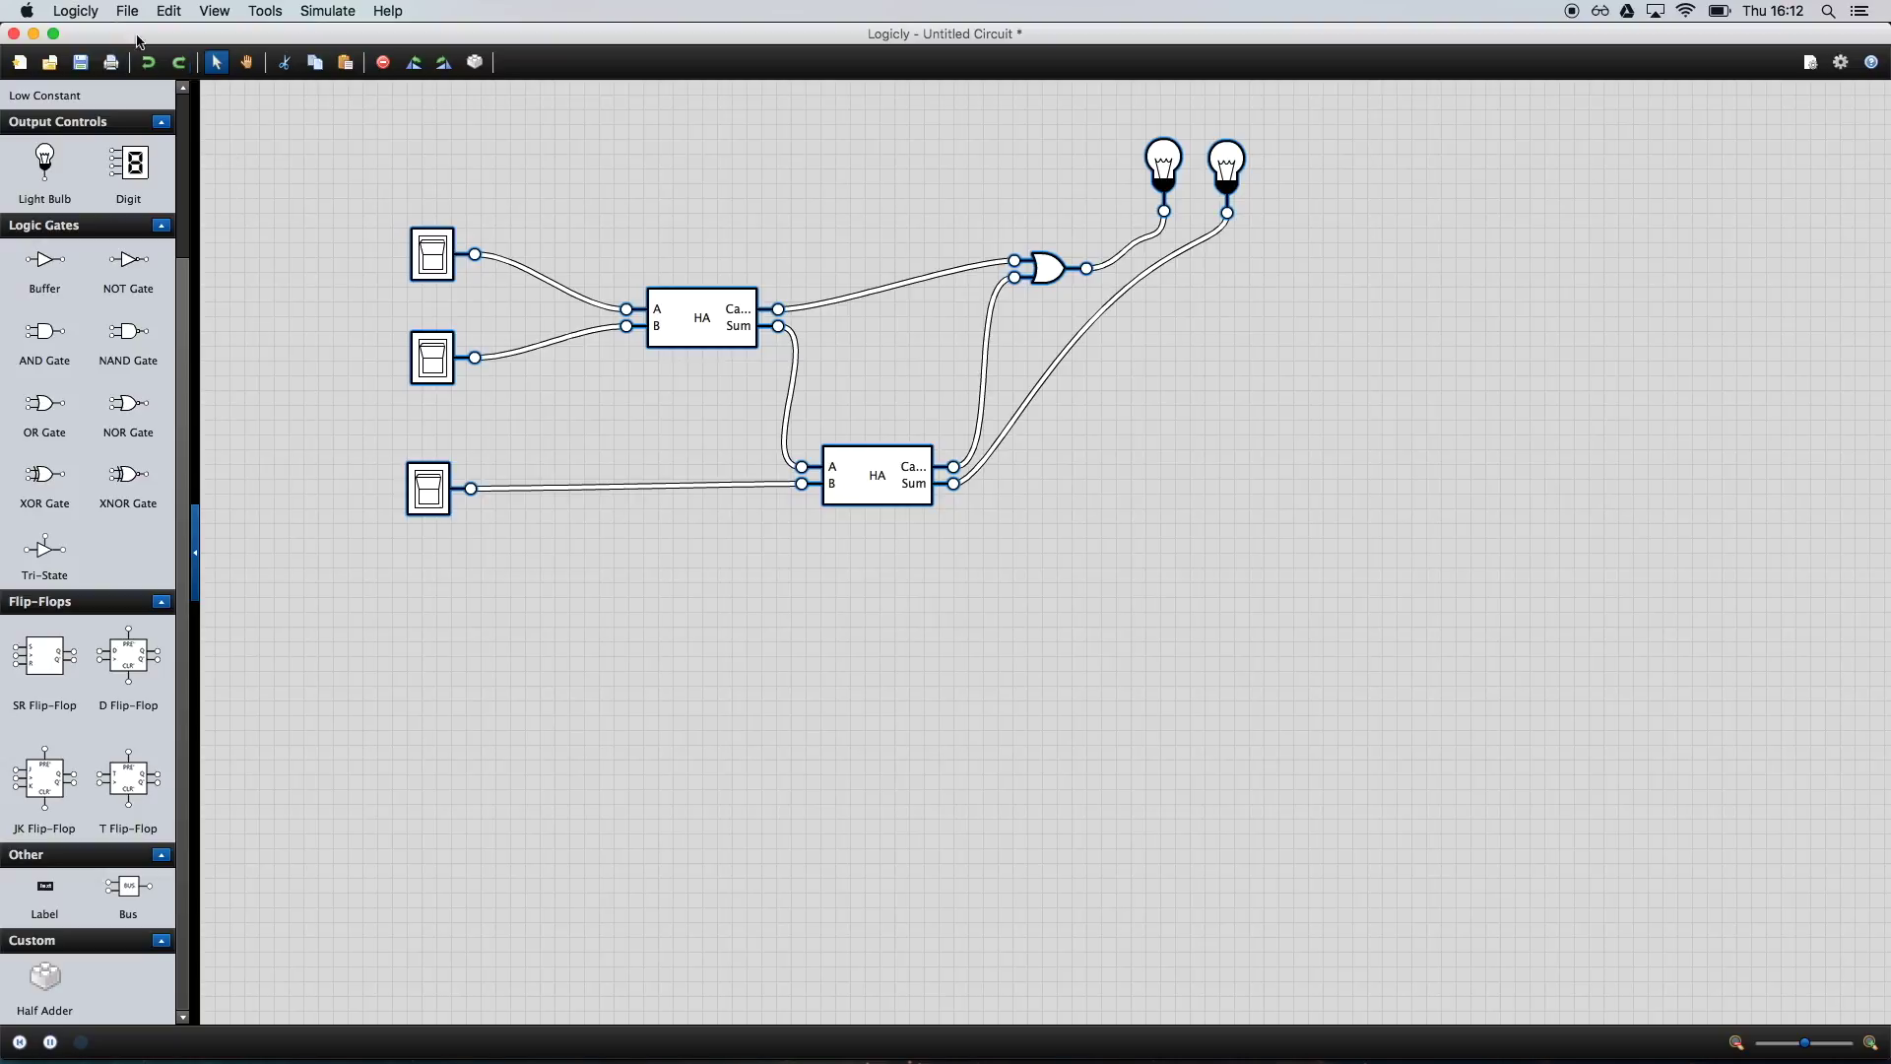
{"action": "left_click", "coordinate": [169, 11]}
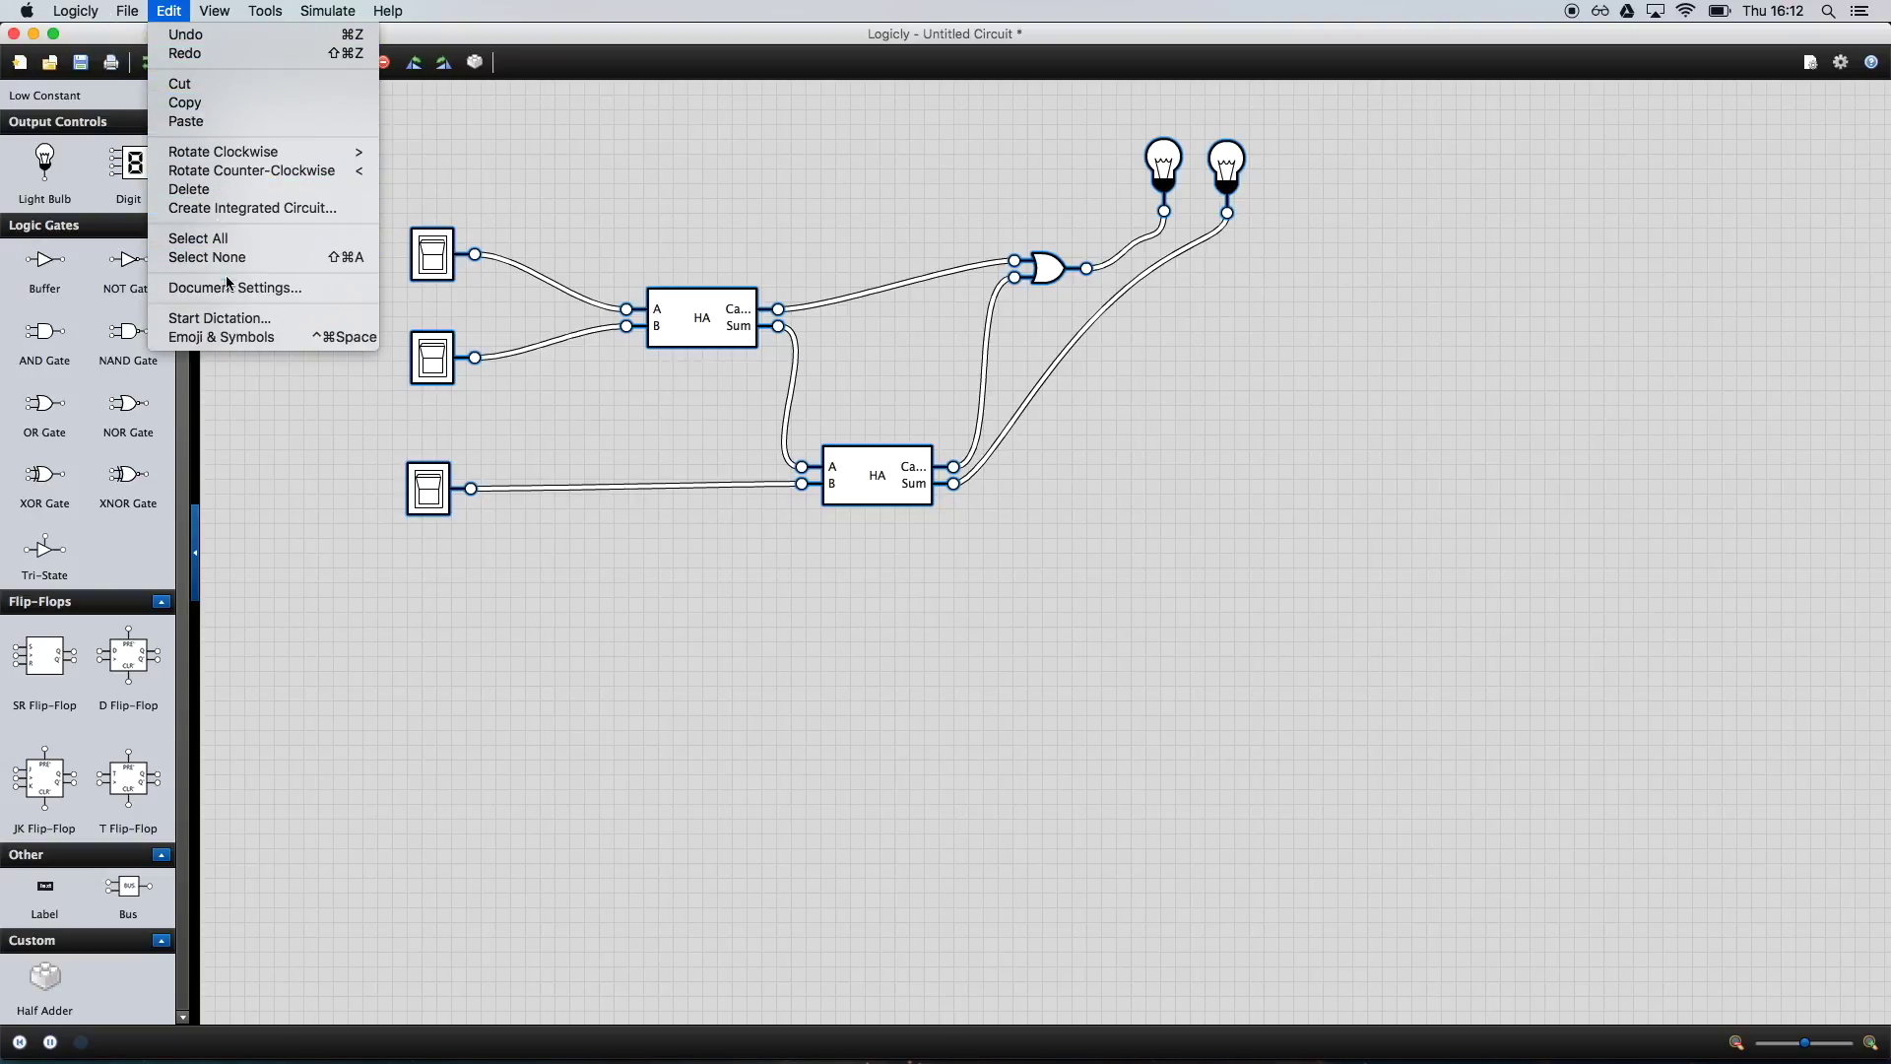
{"action": "left_click", "coordinate": [239, 210]}
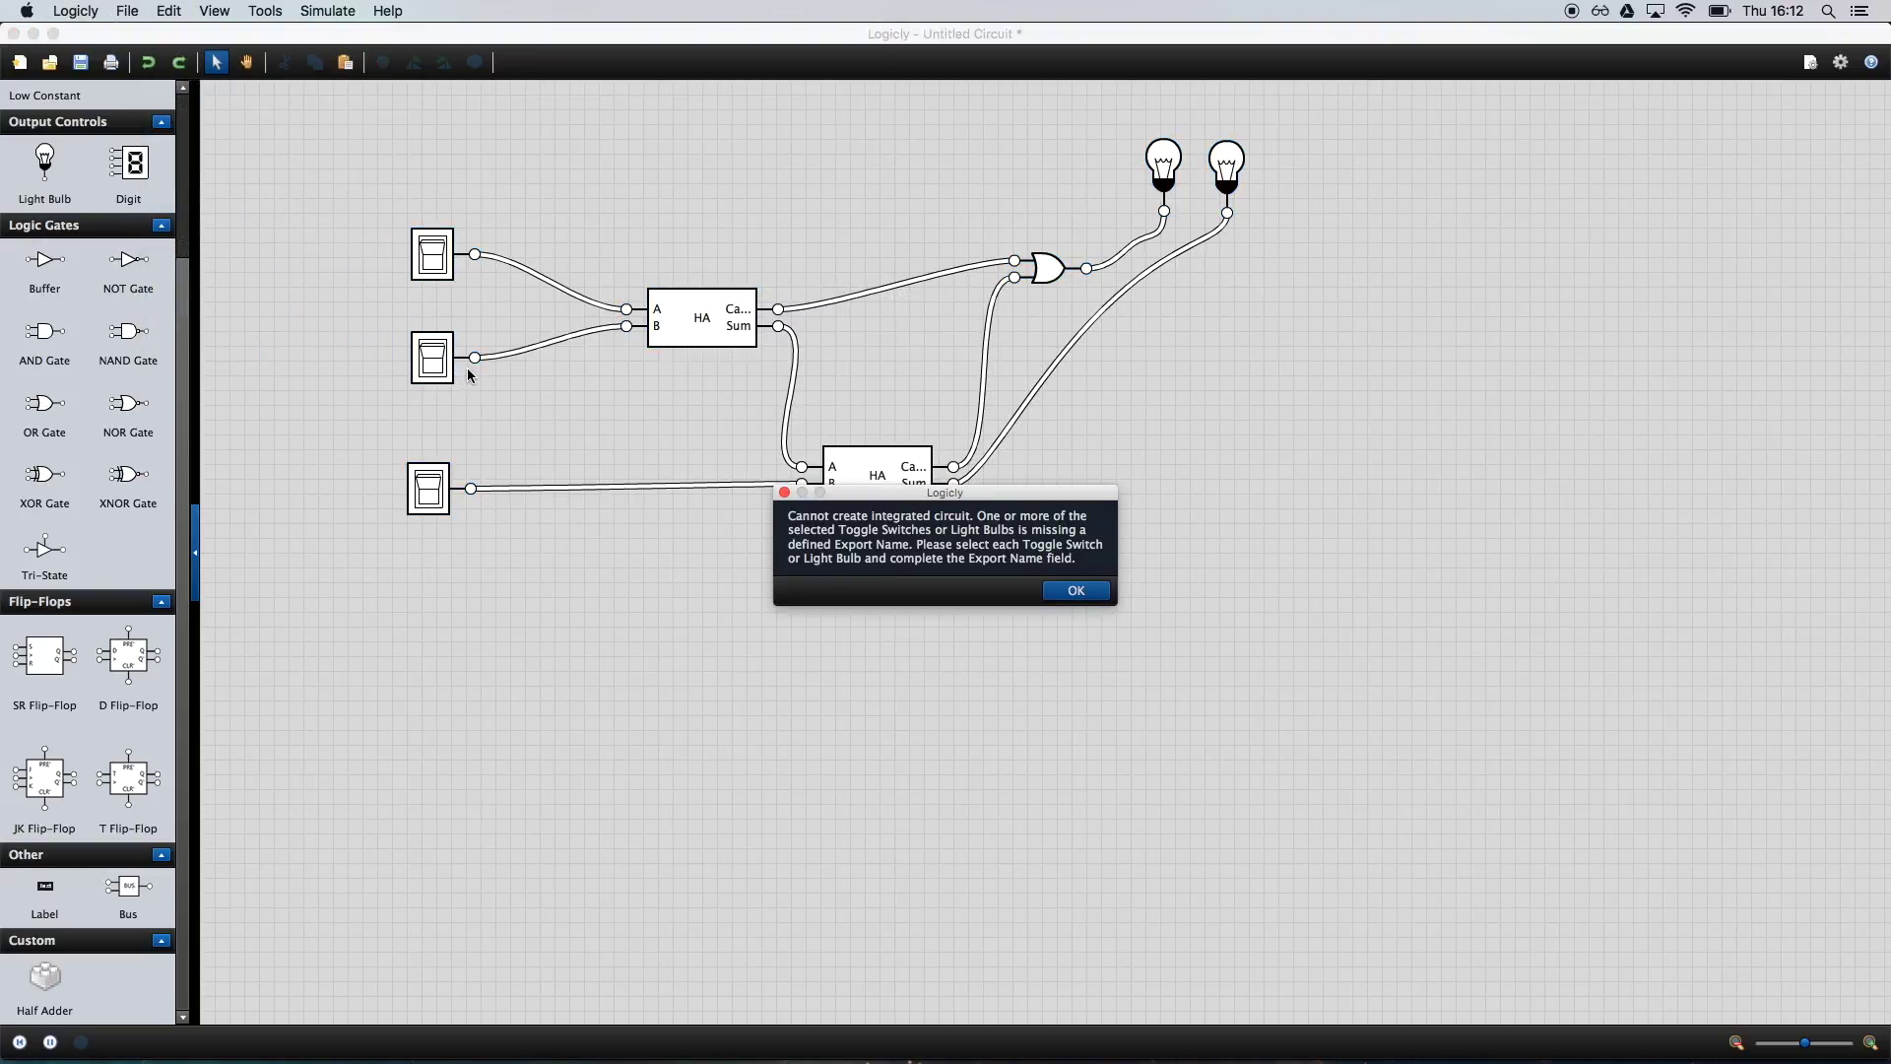
{"action": "left_click", "coordinate": [1075, 591]}
- Set the export name of the OR gate's light bulb to Co and that of the other light bulb to Sum
{"action": "left_click", "coordinate": [1150, 174]}
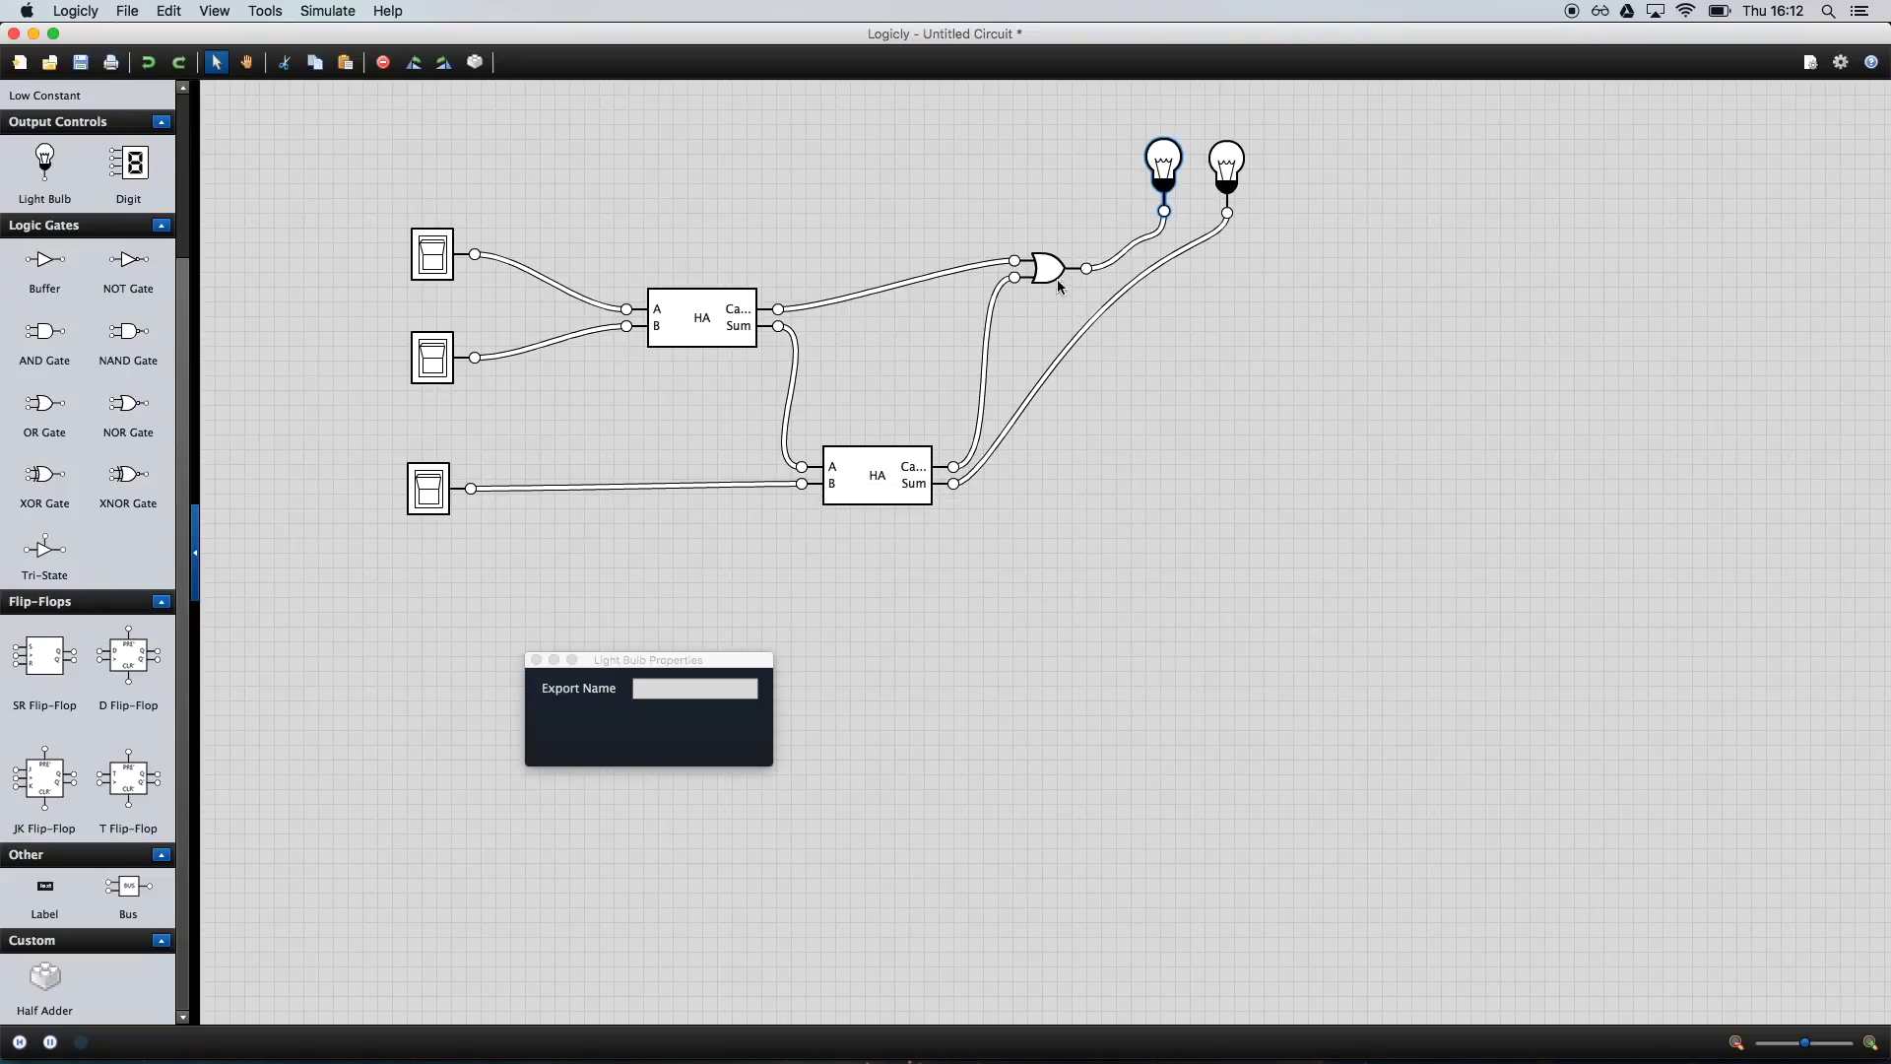
{"action": "left_click", "coordinate": [727, 692]}
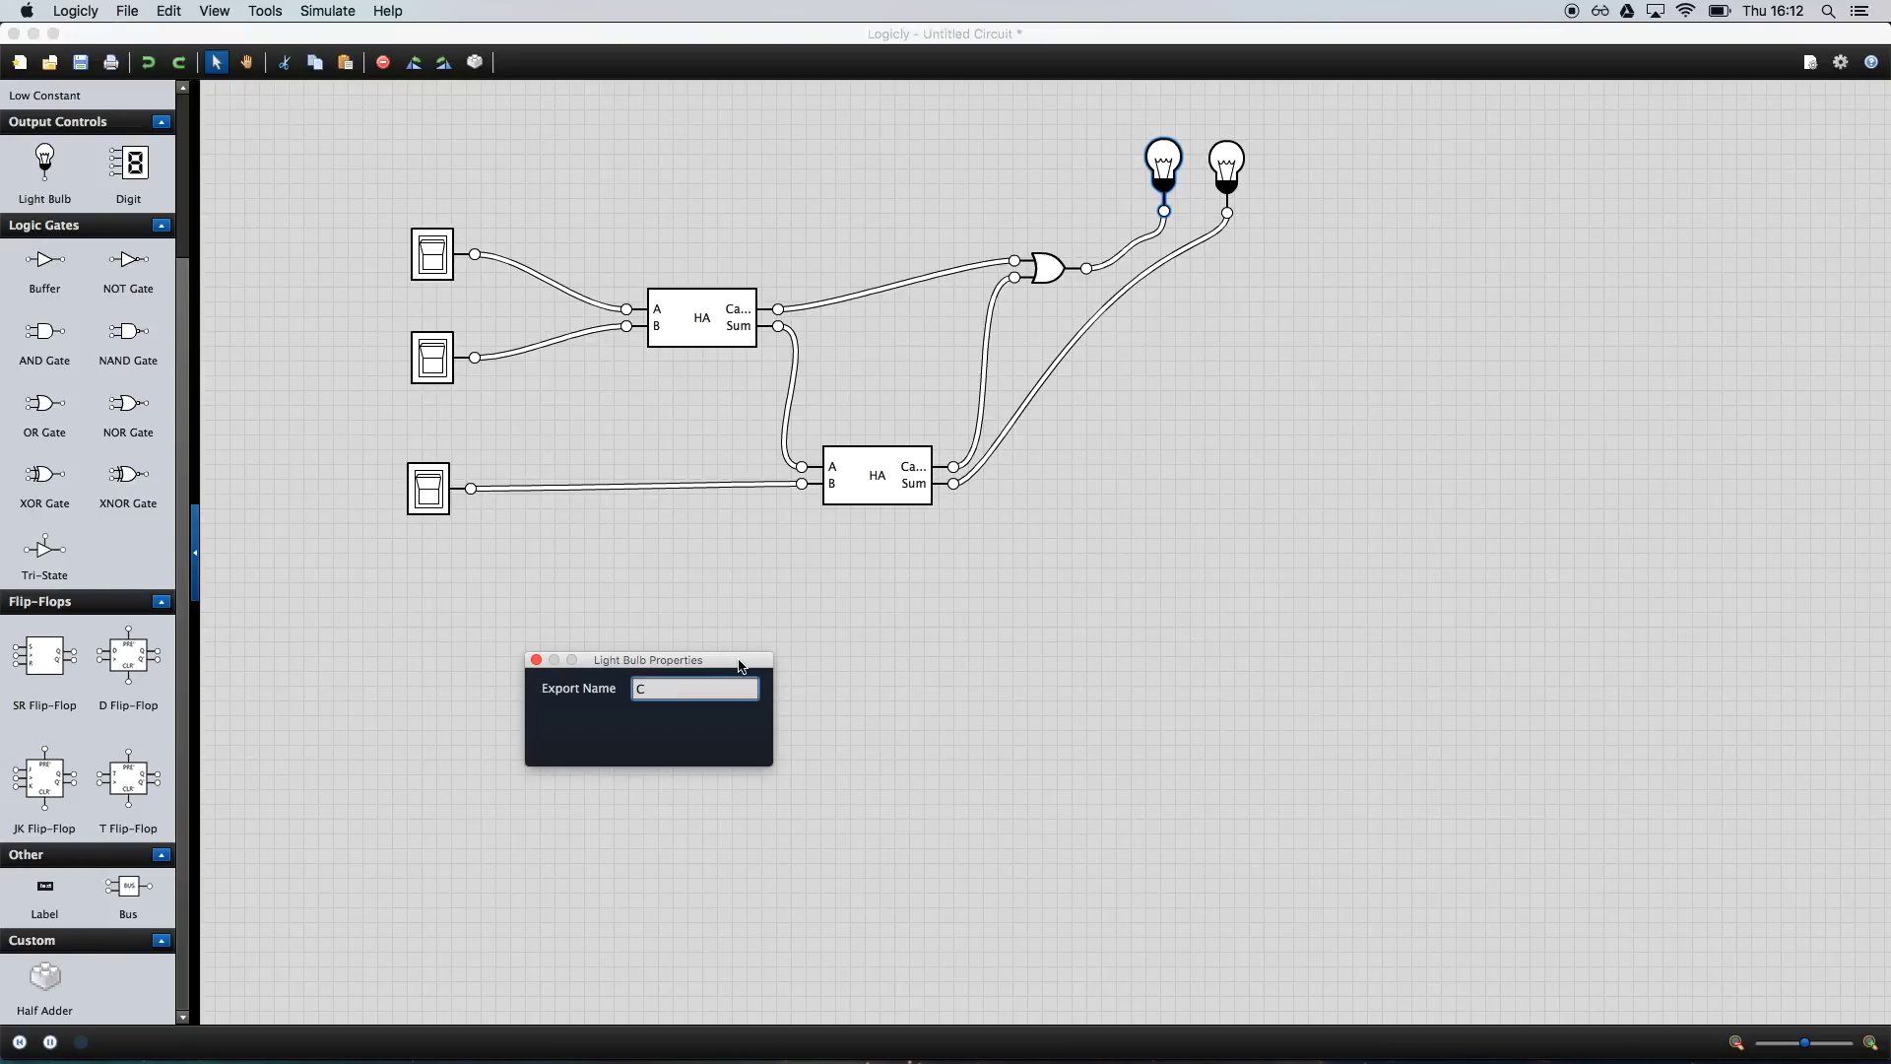
{"action": "left_click", "coordinate": [1229, 187]}
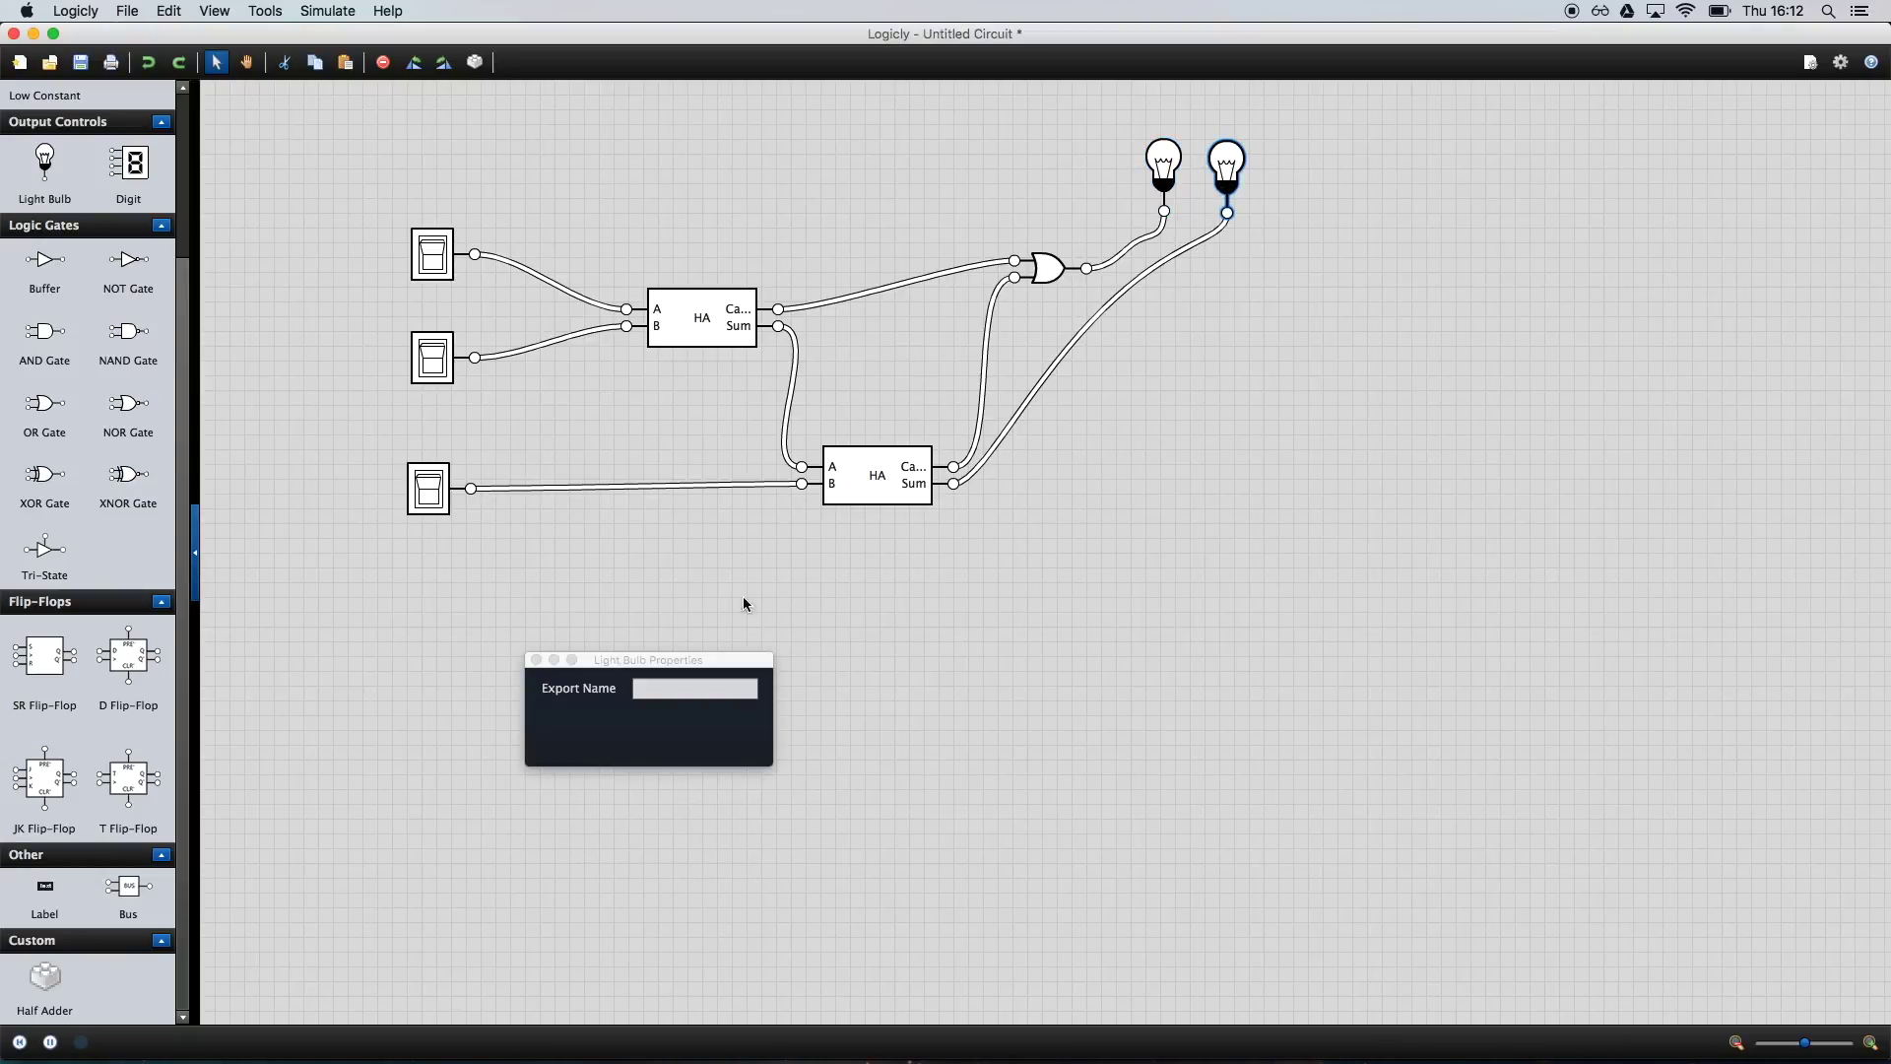
{"action": "left_click", "coordinate": [726, 688]}
{"action": "type", "text": "Sum"}
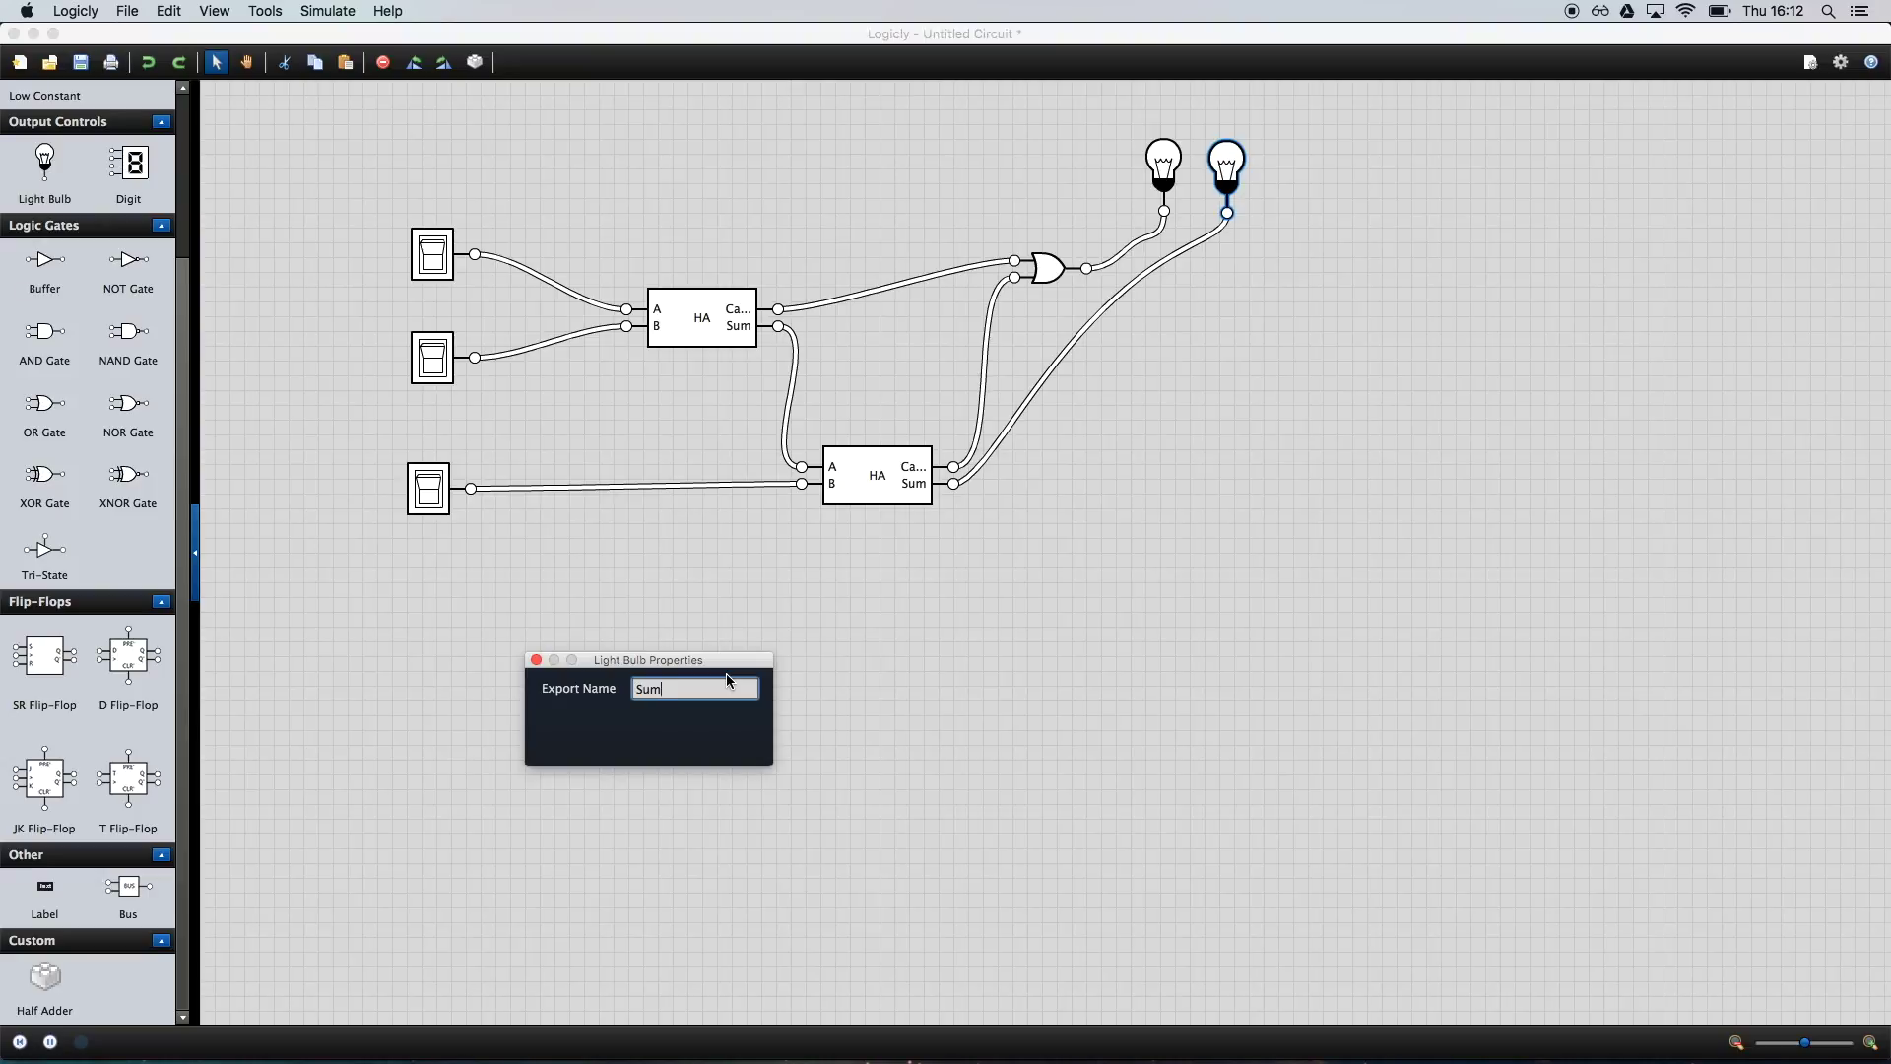
{"action": "left_click", "coordinate": [582, 416]}
- Start an integrated circuit from the whole adder circuit with the full name Full Adder and the symbol label FA
{"action": "left_click_drag", "start_coordinate": [372, 115], "coordinate": [1393, 710]}
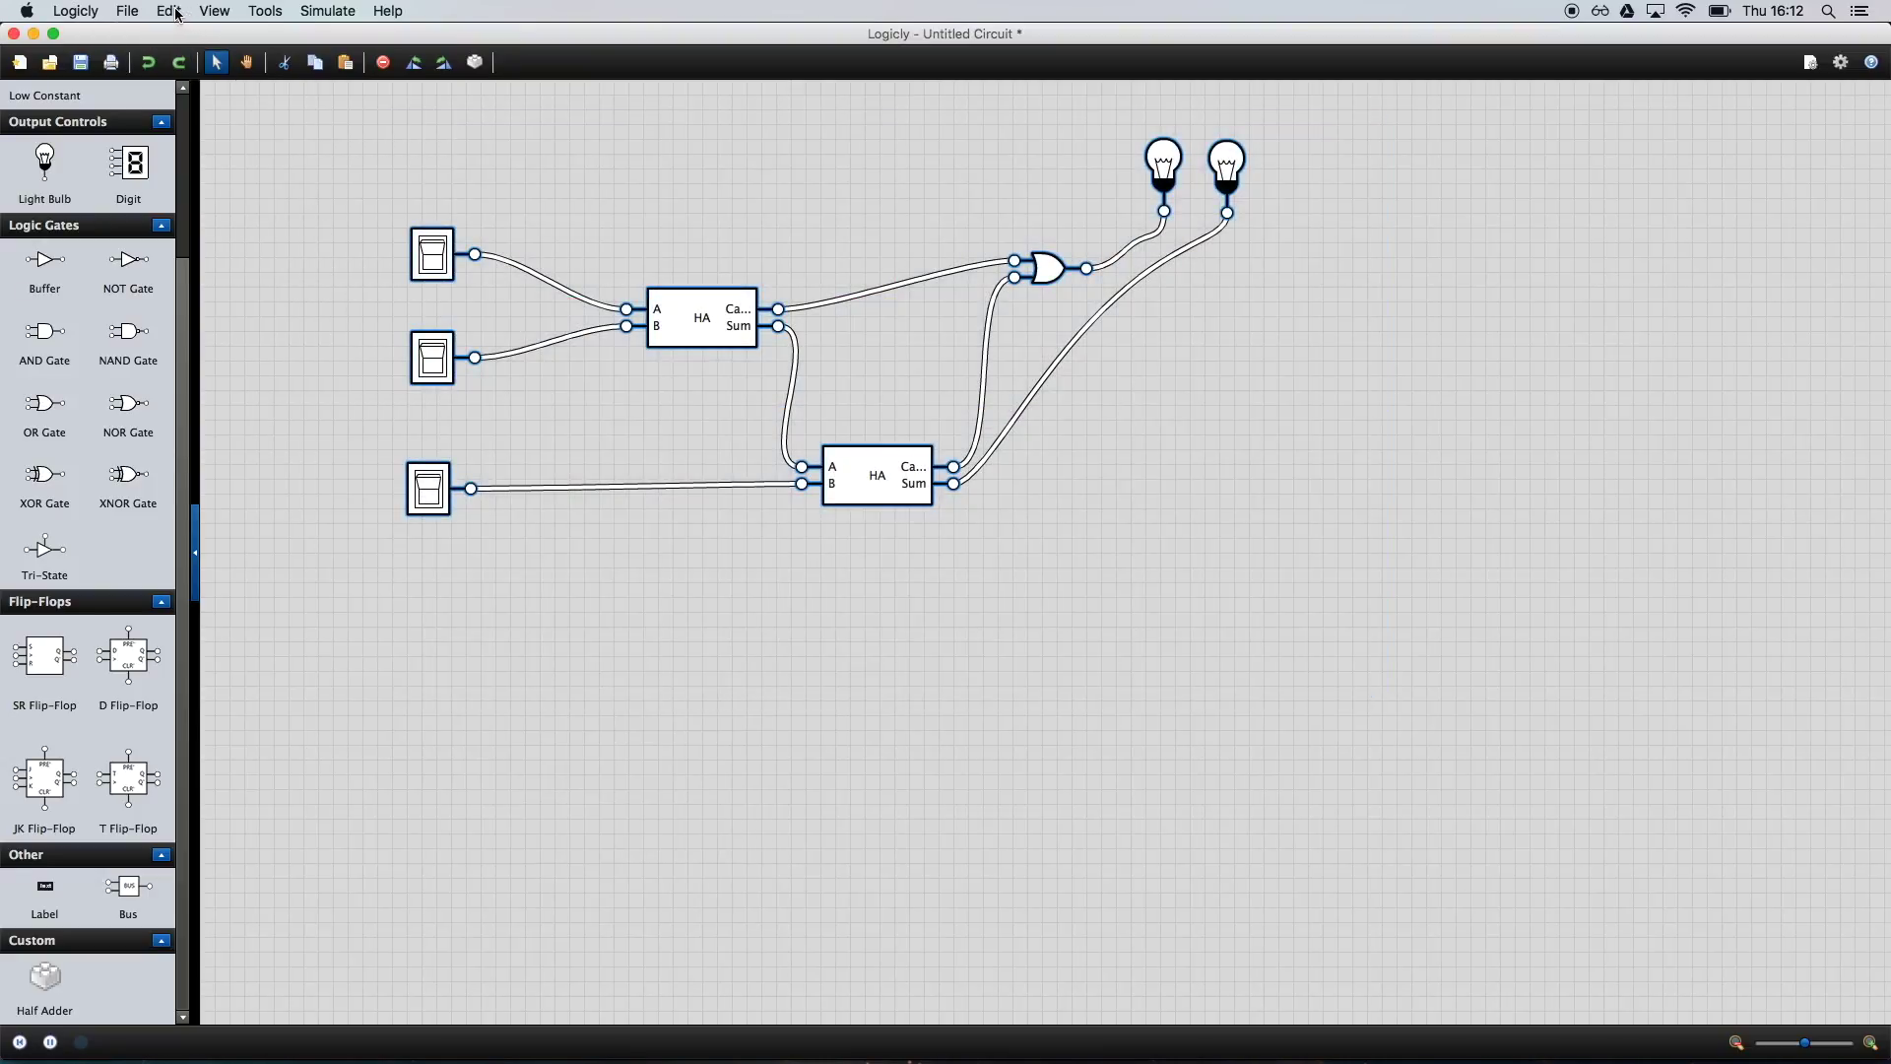
{"action": "left_click", "coordinate": [177, 14]}
{"action": "left_click", "coordinate": [202, 208]}
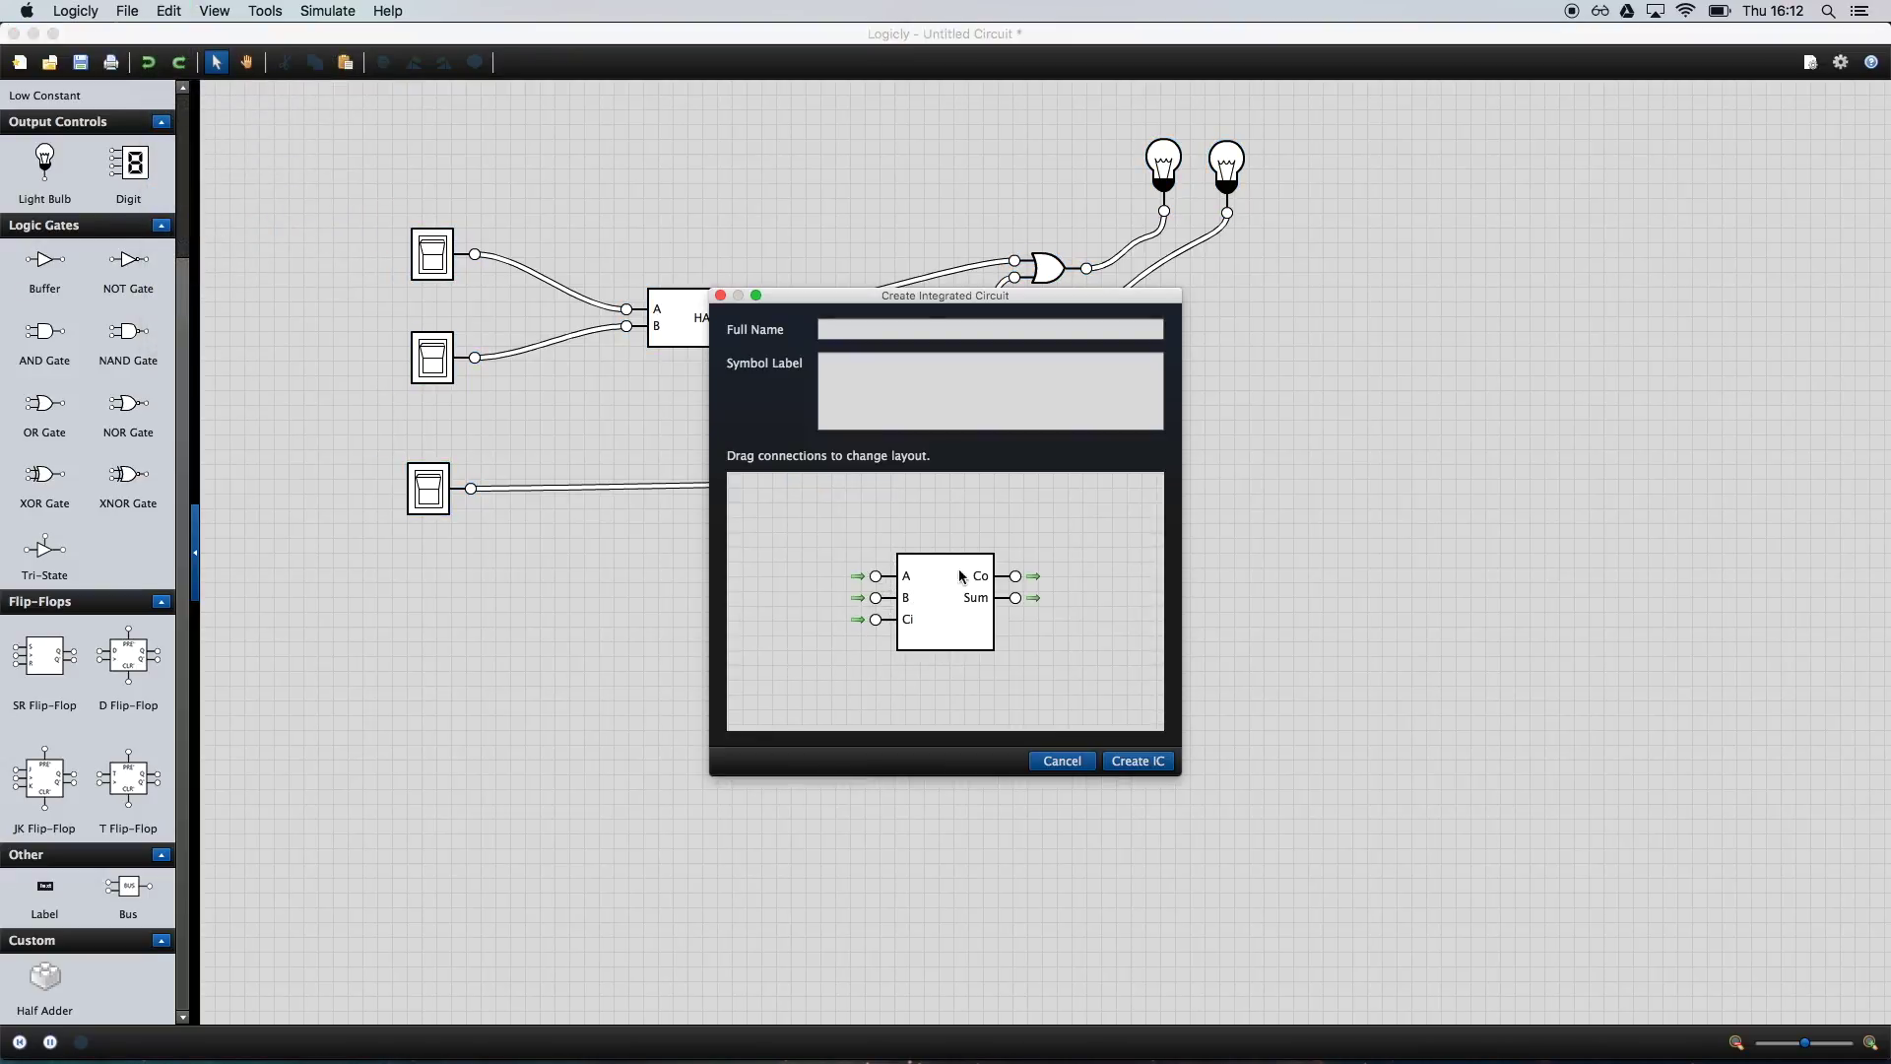
{"action": "left_click", "coordinate": [906, 335]}
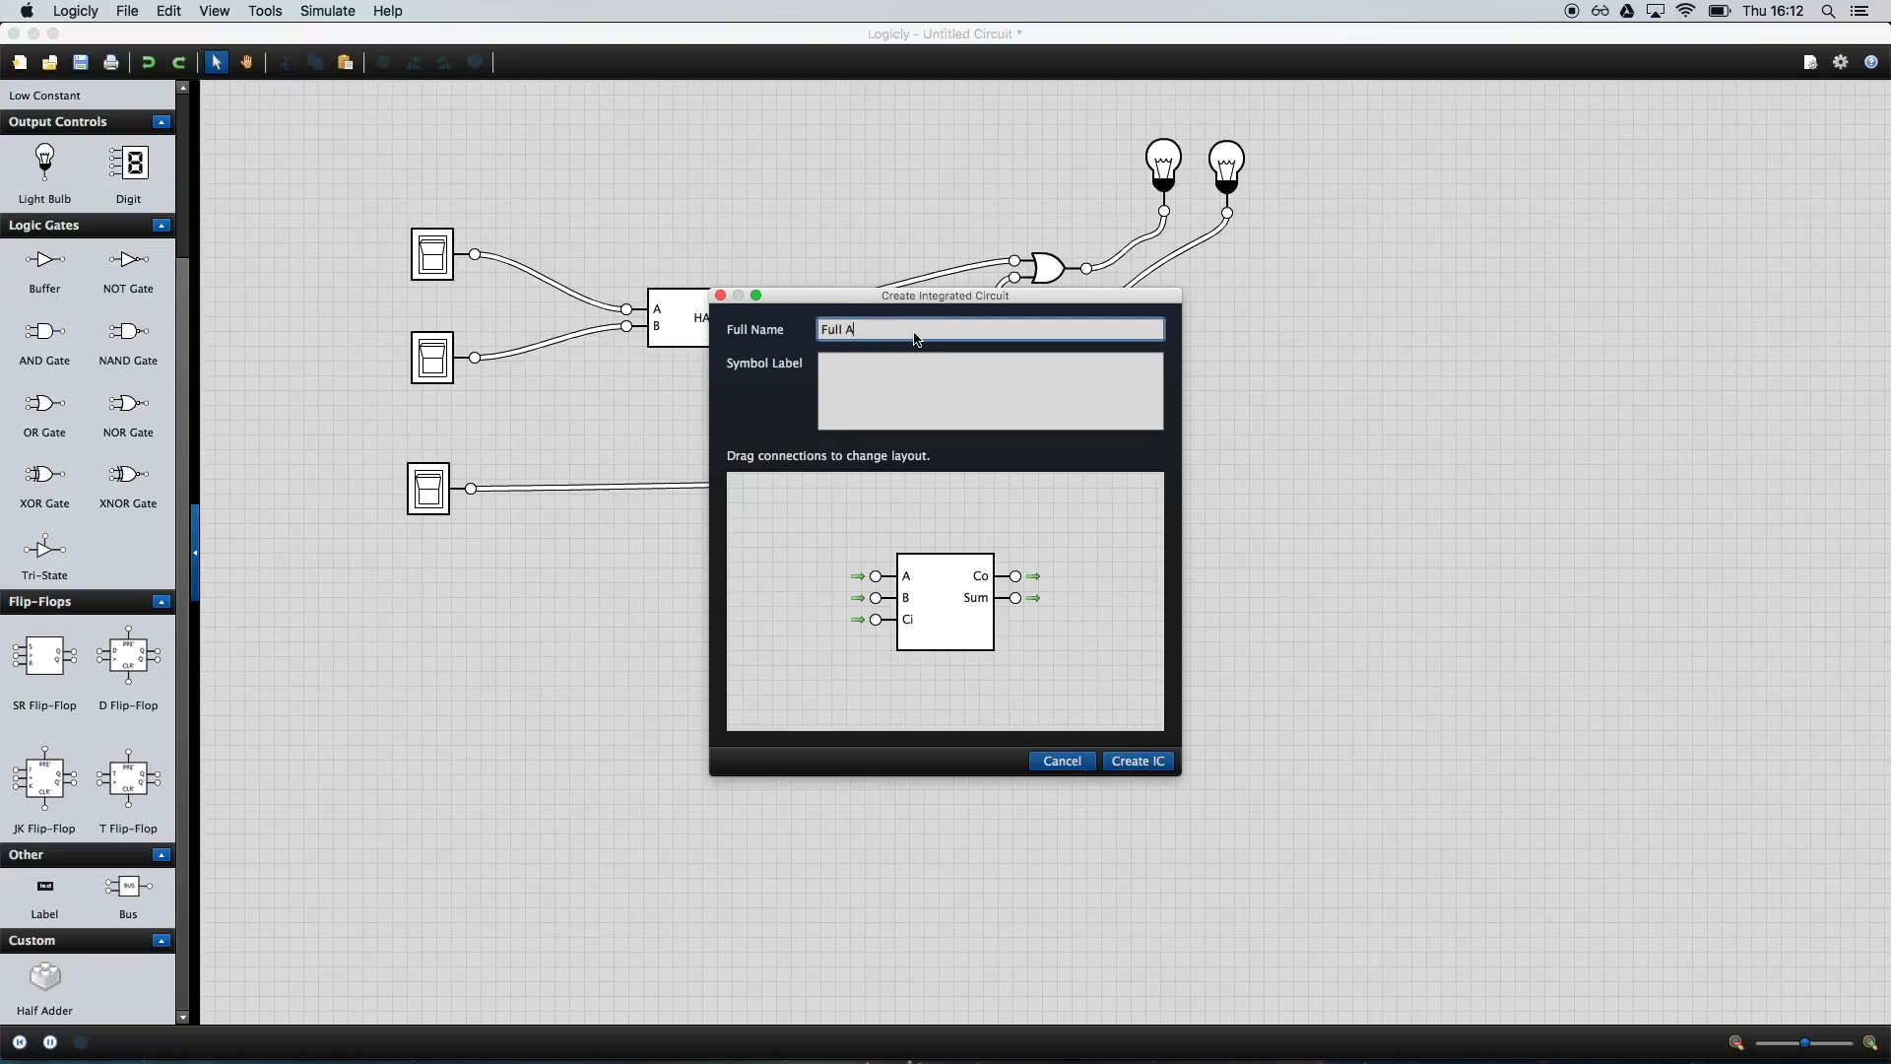
{"action": "type", "text": "Full Adder"}
{"action": "key", "text": "Tab"}
{"action": "type", "text": "FA"}
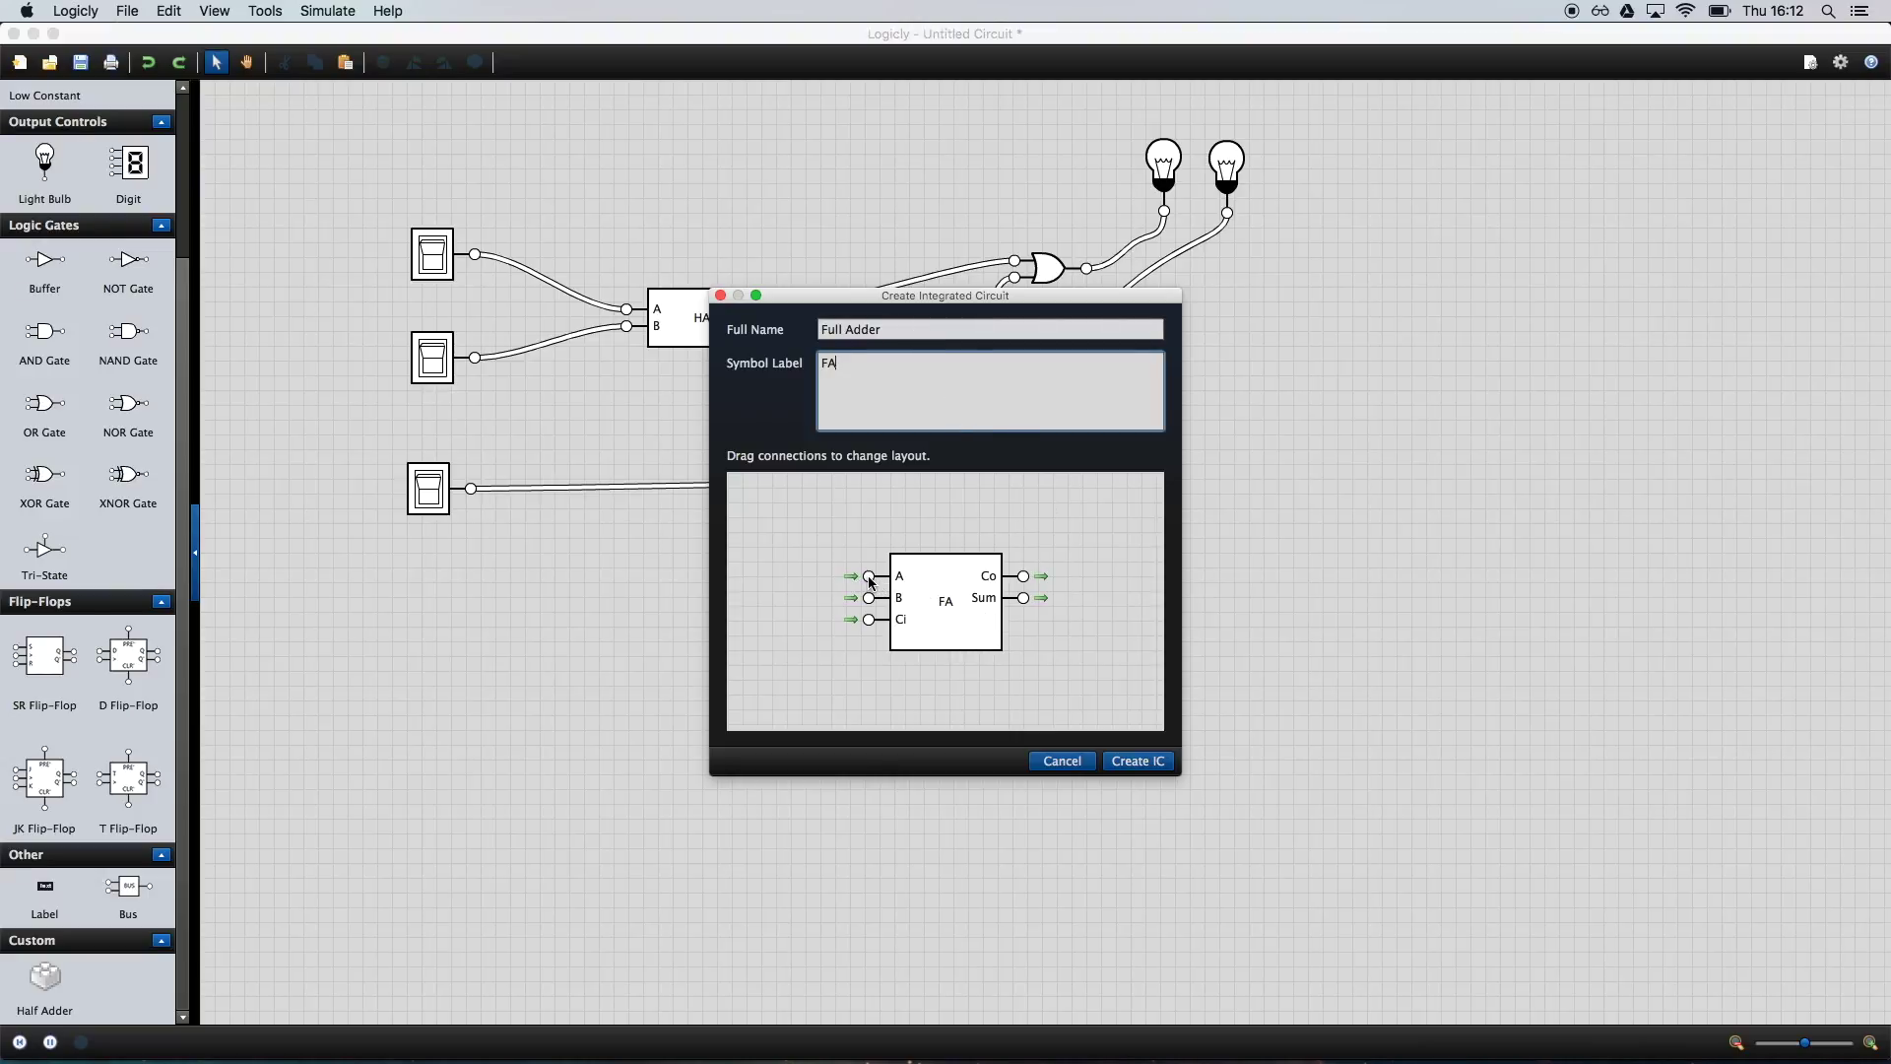
- Arrange the symbol with inputs A and B on its upper edge and an output on its lower edge, and create the integrated circuit
{"action": "left_click_drag", "start_coordinate": [870, 582], "coordinate": [944, 537]}
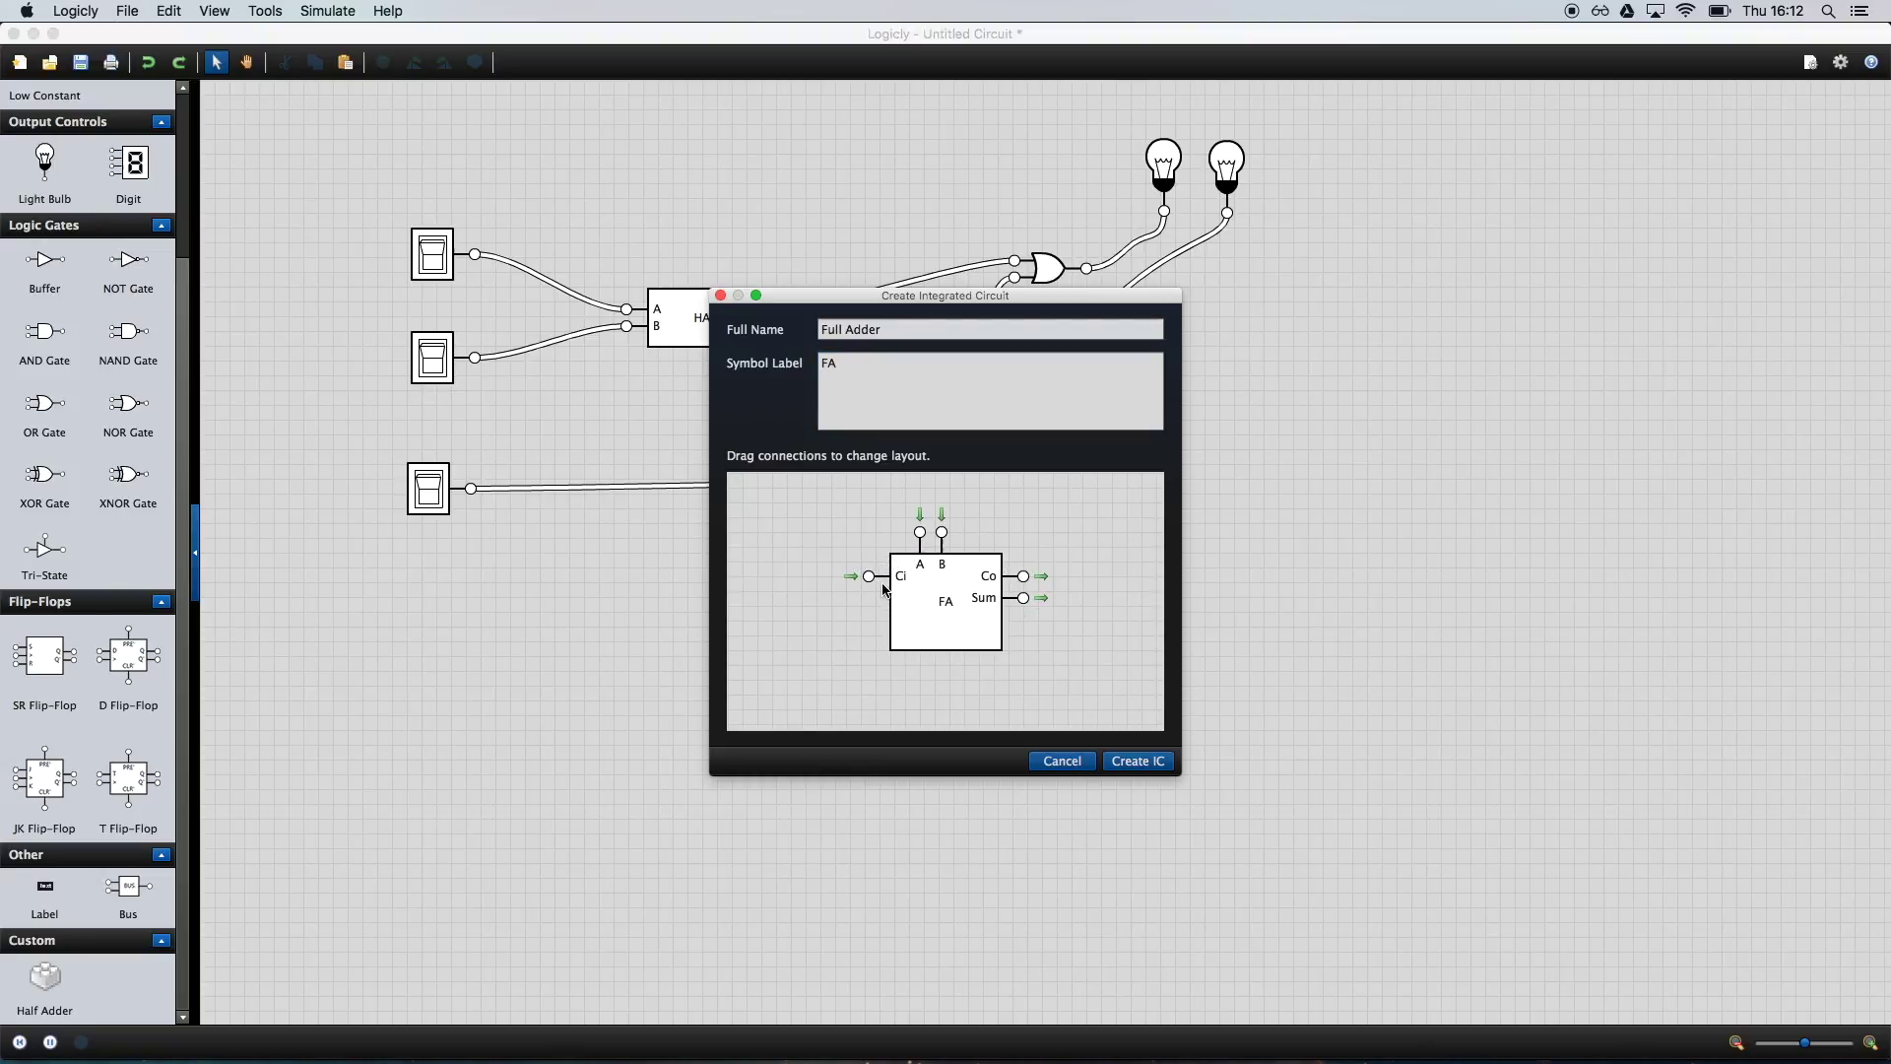
{"action": "left_click_drag", "start_coordinate": [1027, 582], "coordinate": [958, 674]}
{"action": "left_click", "coordinate": [1132, 761]}
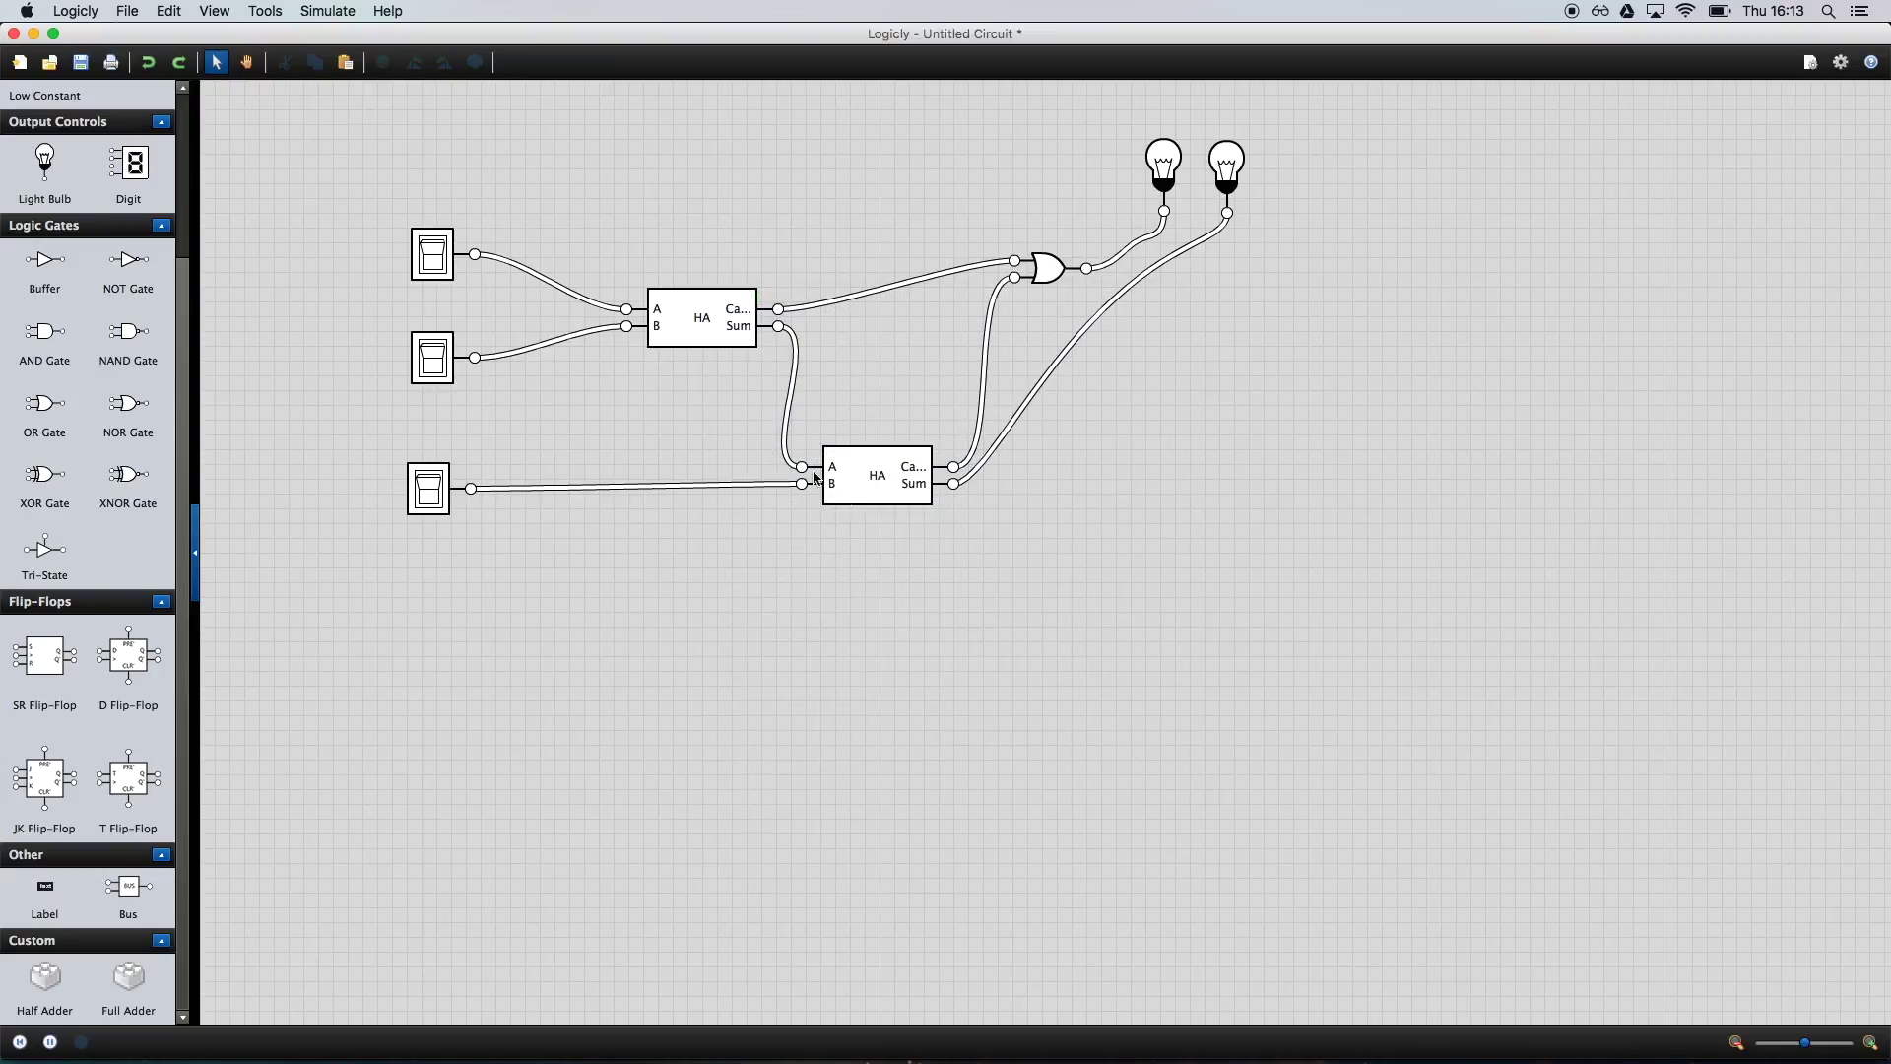
- Delete the whole circuit and place two Full Adder integrated circuits side by side on the empty canvas
{"action": "left_click_drag", "start_coordinate": [351, 100], "coordinate": [1482, 747]}
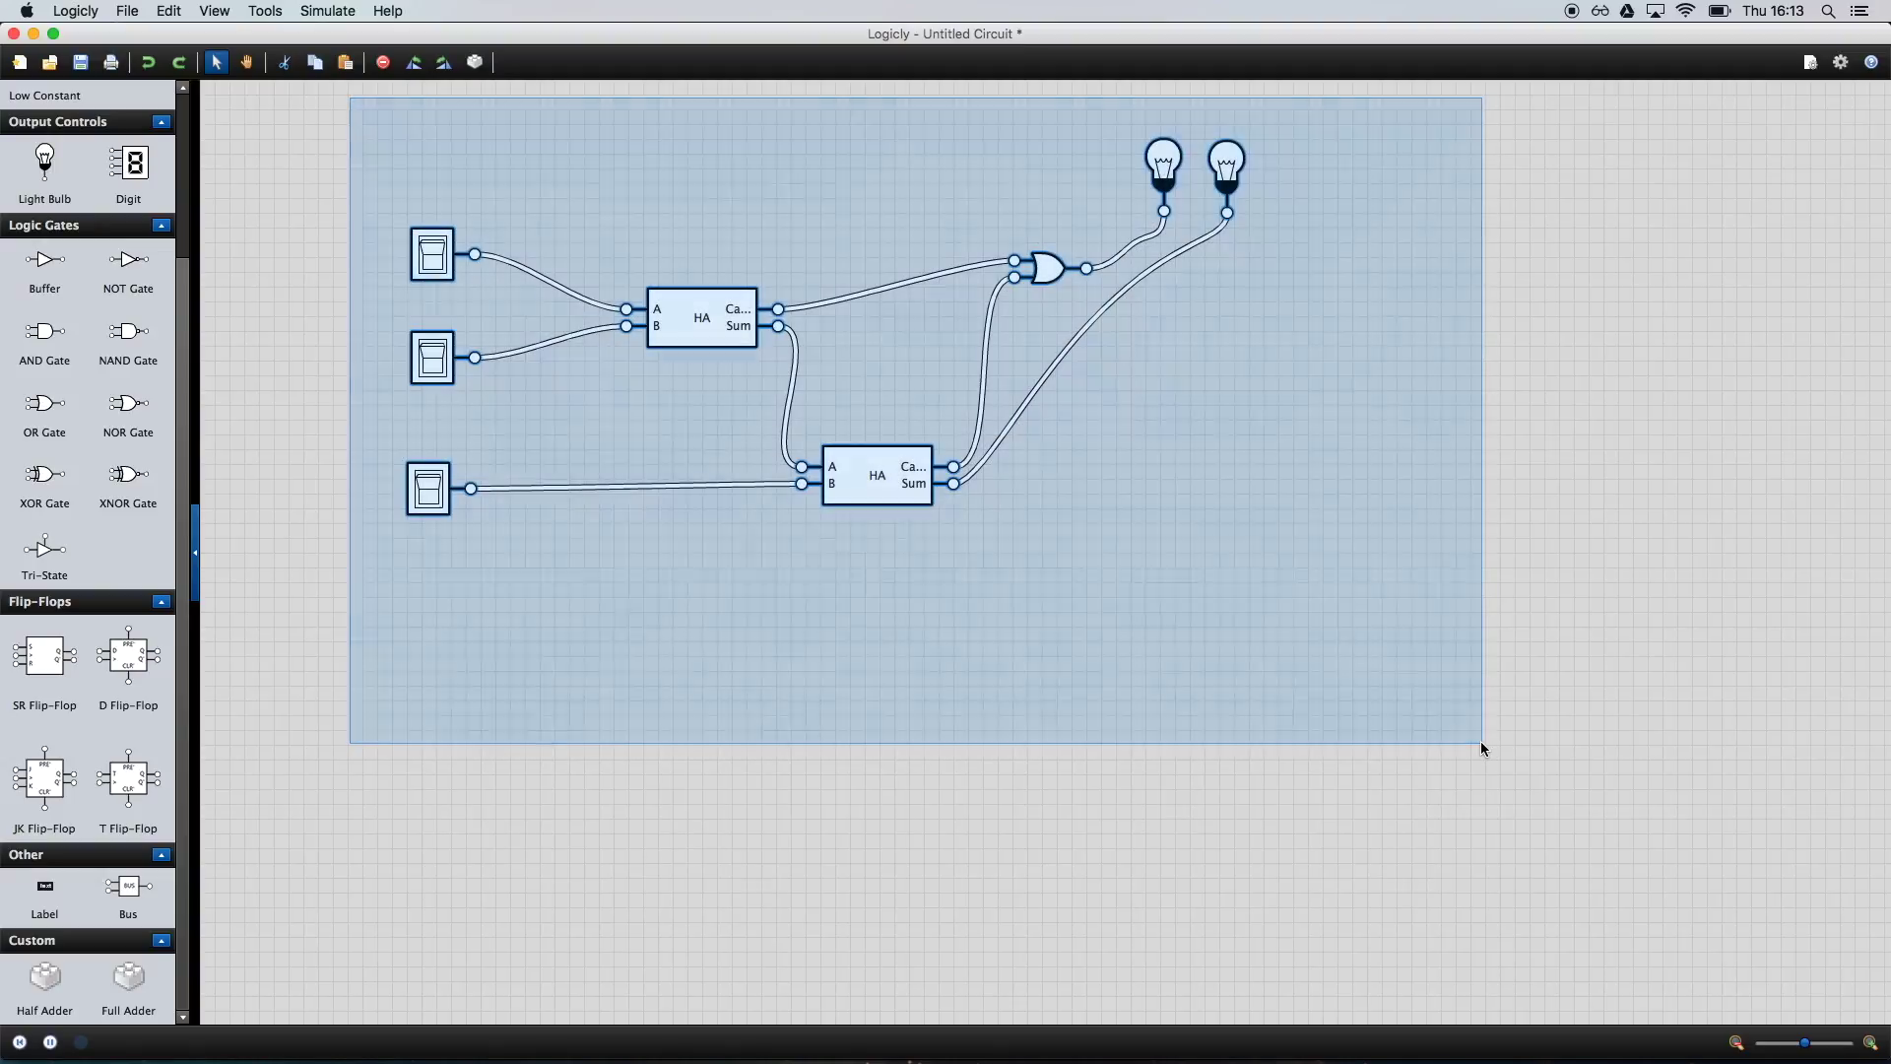
{"action": "key", "text": "Delete"}
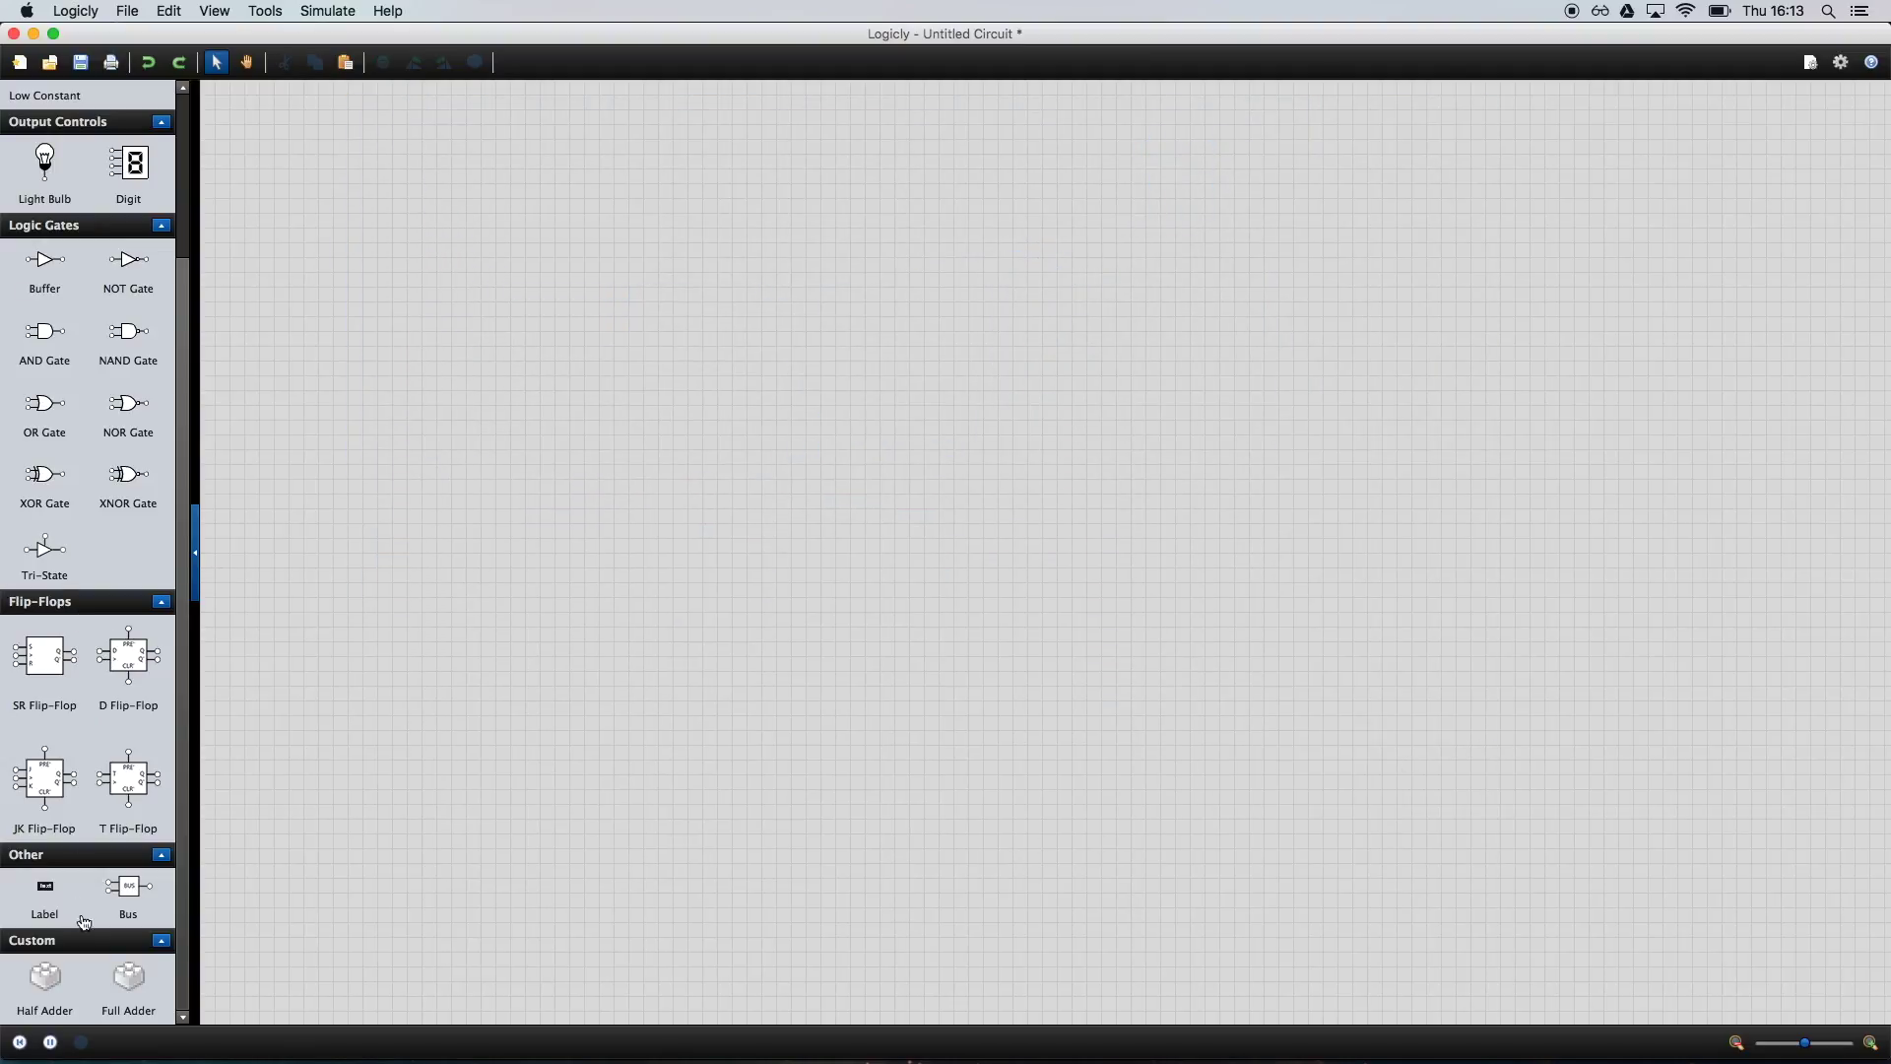
{"action": "left_click_drag", "start_coordinate": [128, 982], "coordinate": [1242, 370]}
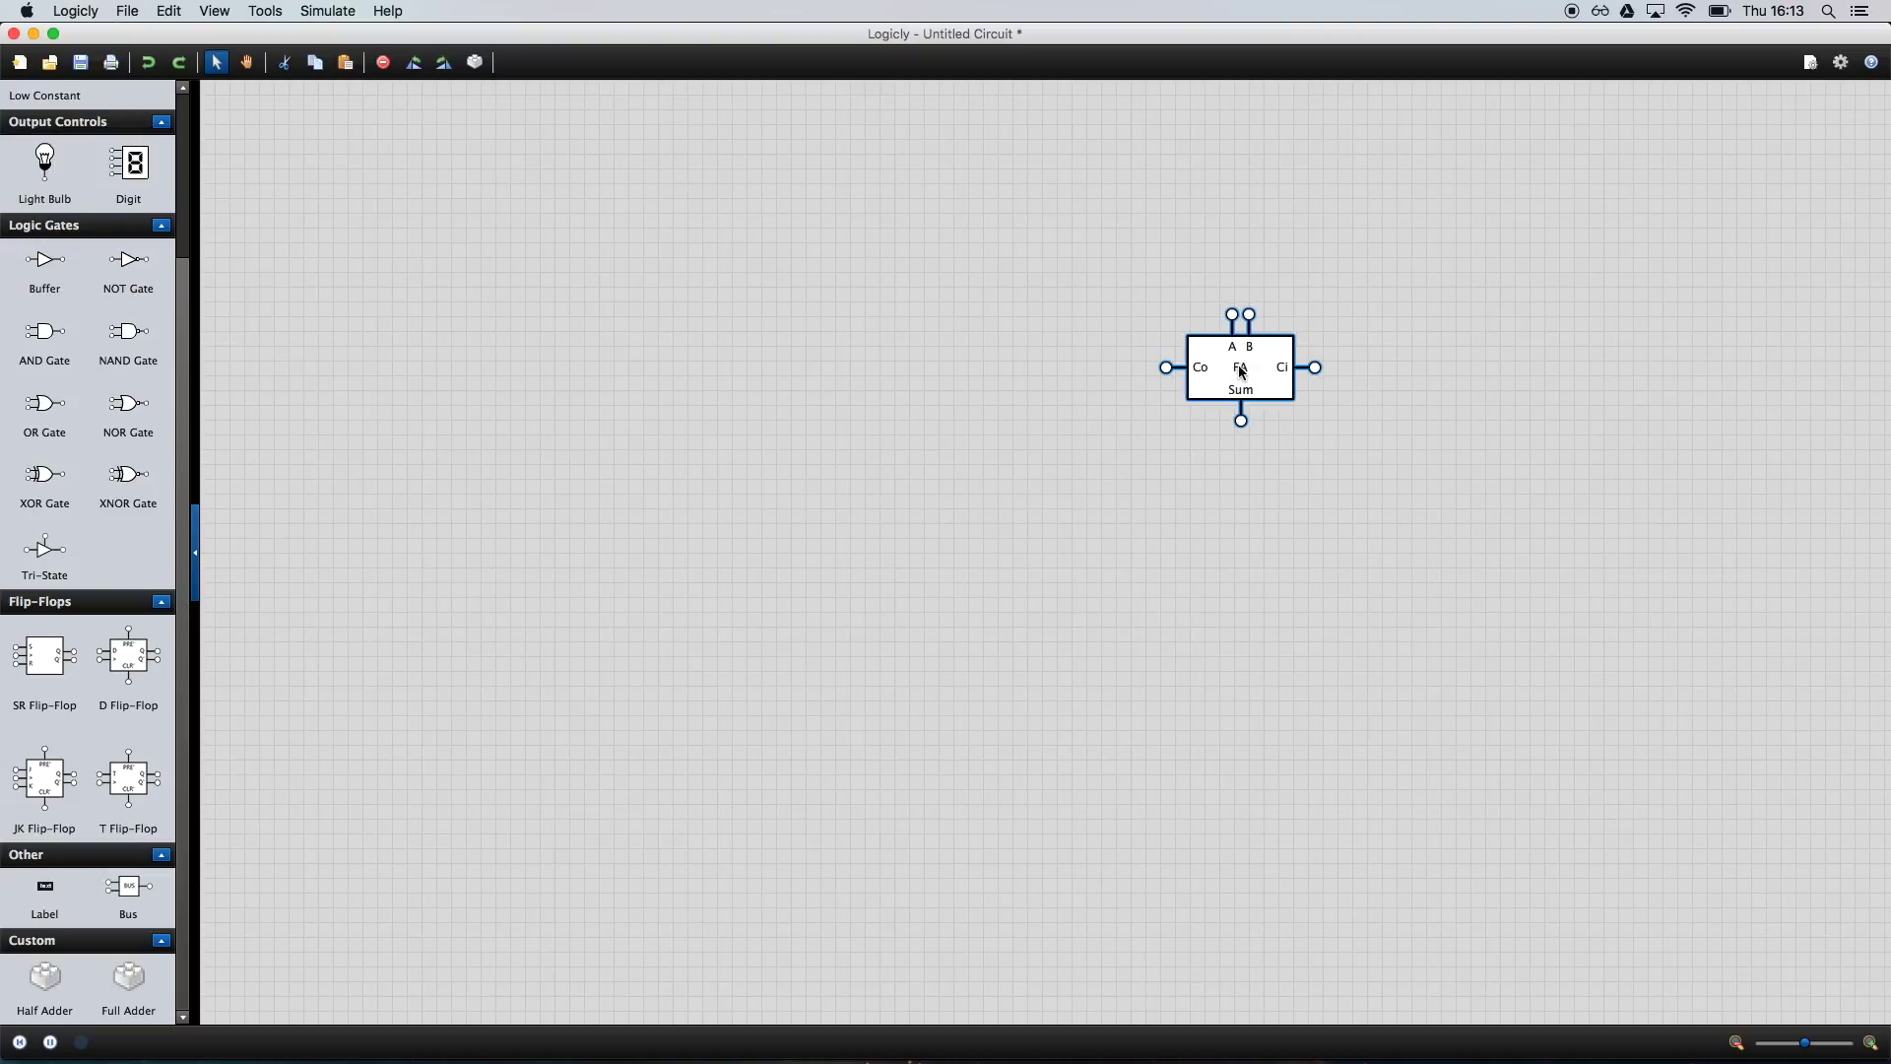
{"action": "left_click_drag", "start_coordinate": [129, 980], "coordinate": [1033, 370]}
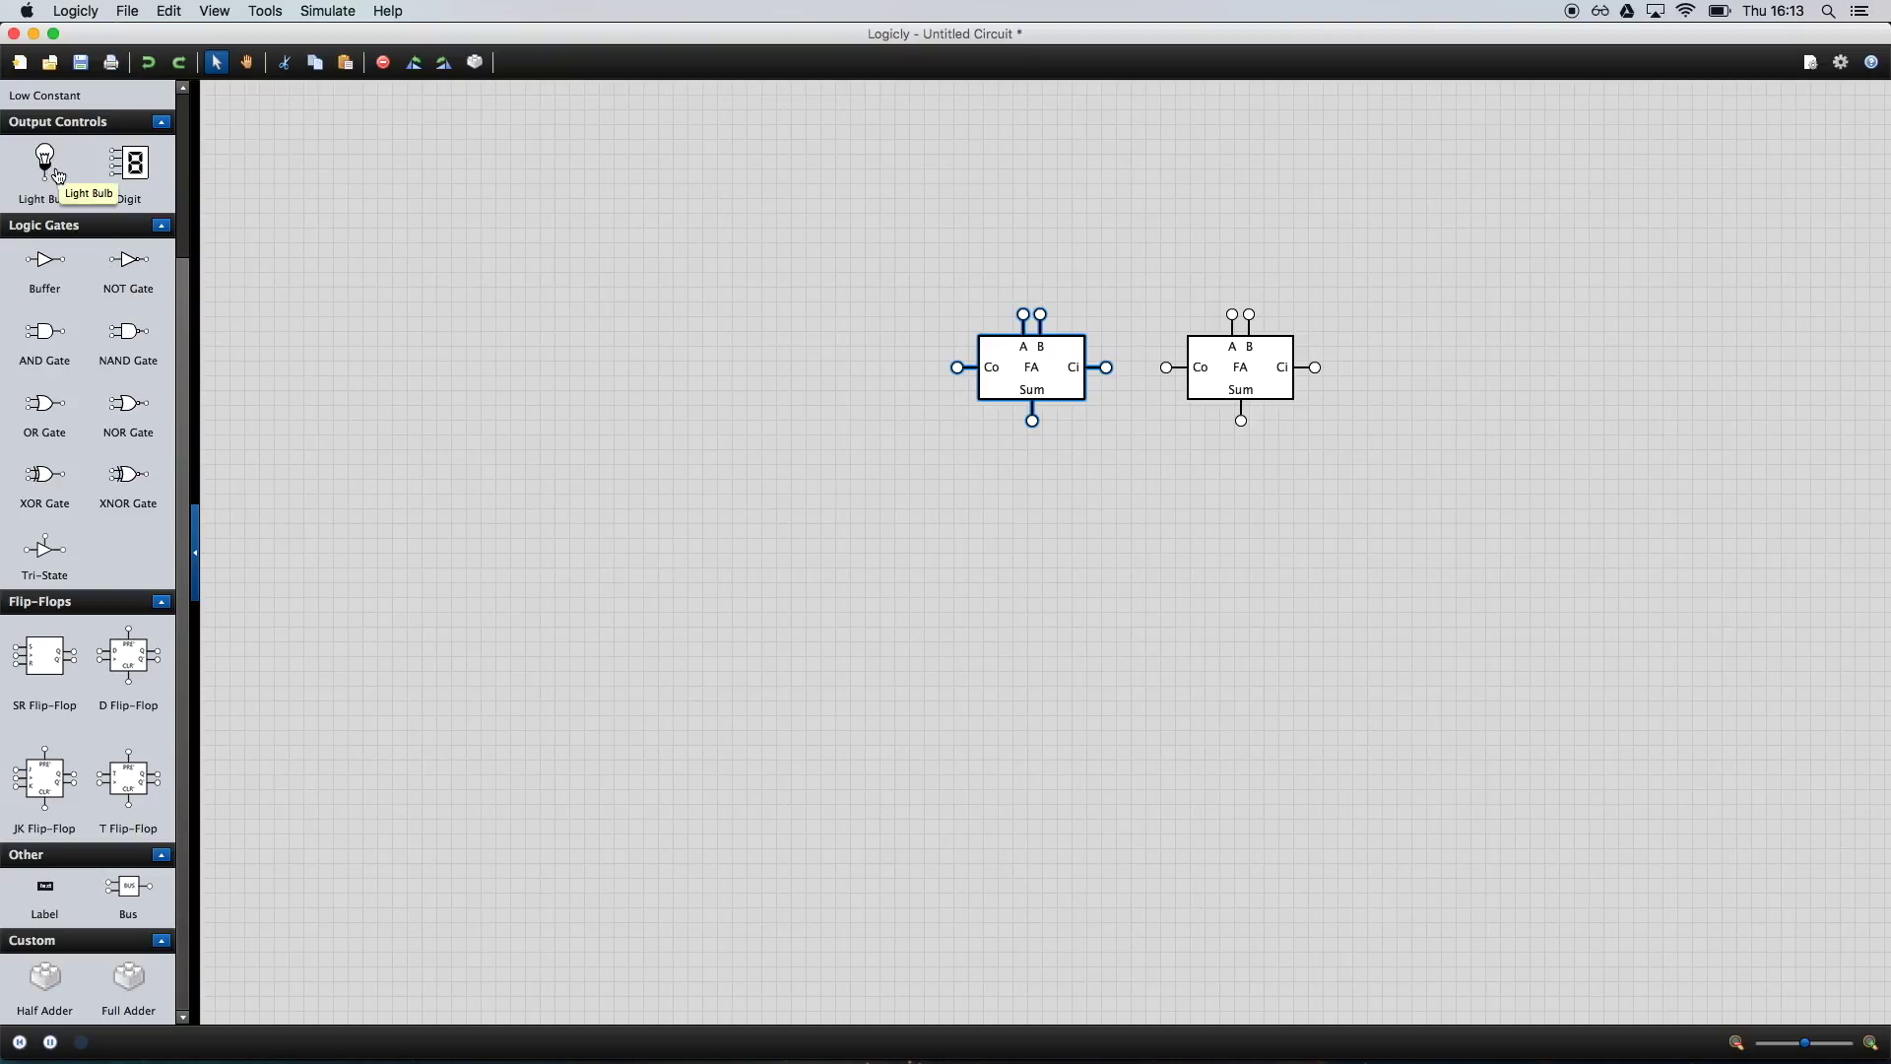
- Switch to Excel and clear the carry values in O5:Q5 above the binary addition
{"action": "key", "text": "super+Tab"}
{"action": "key", "text": "super+Tab"}
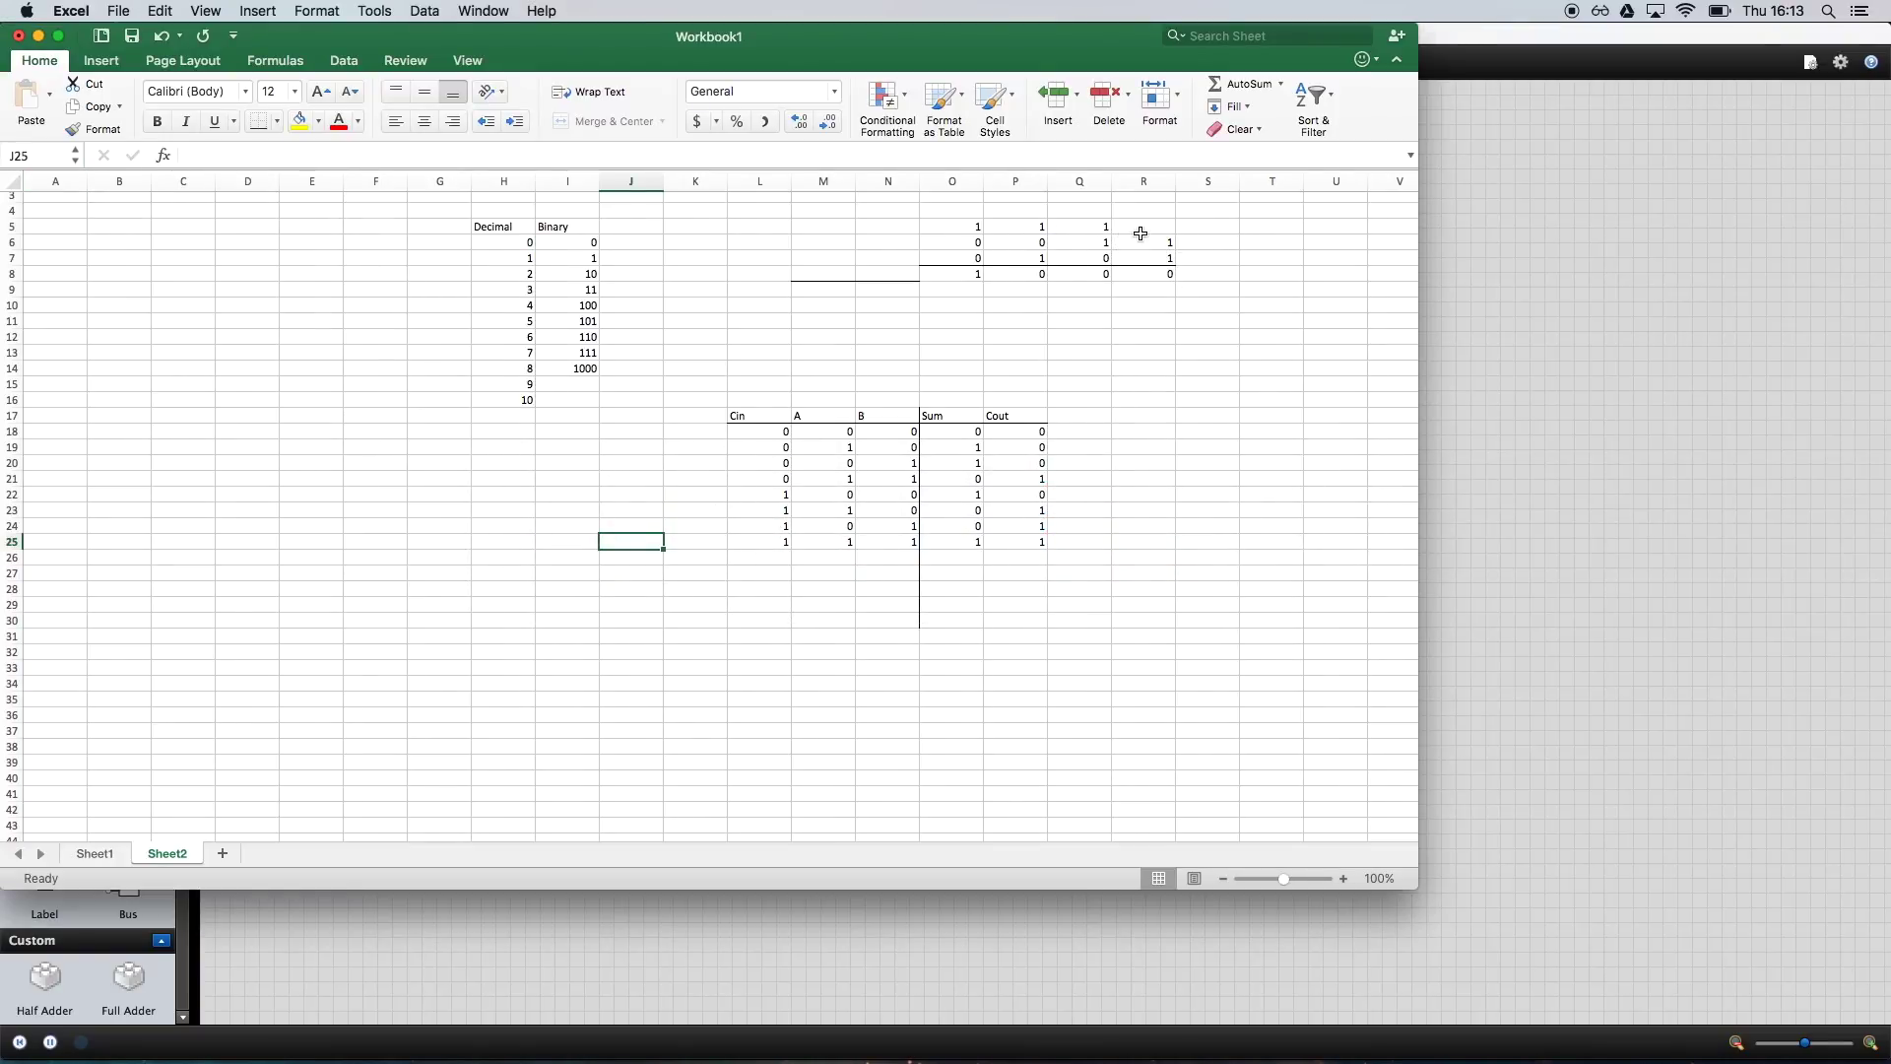
{"action": "left_click_drag", "start_coordinate": [981, 231], "coordinate": [1091, 227]}
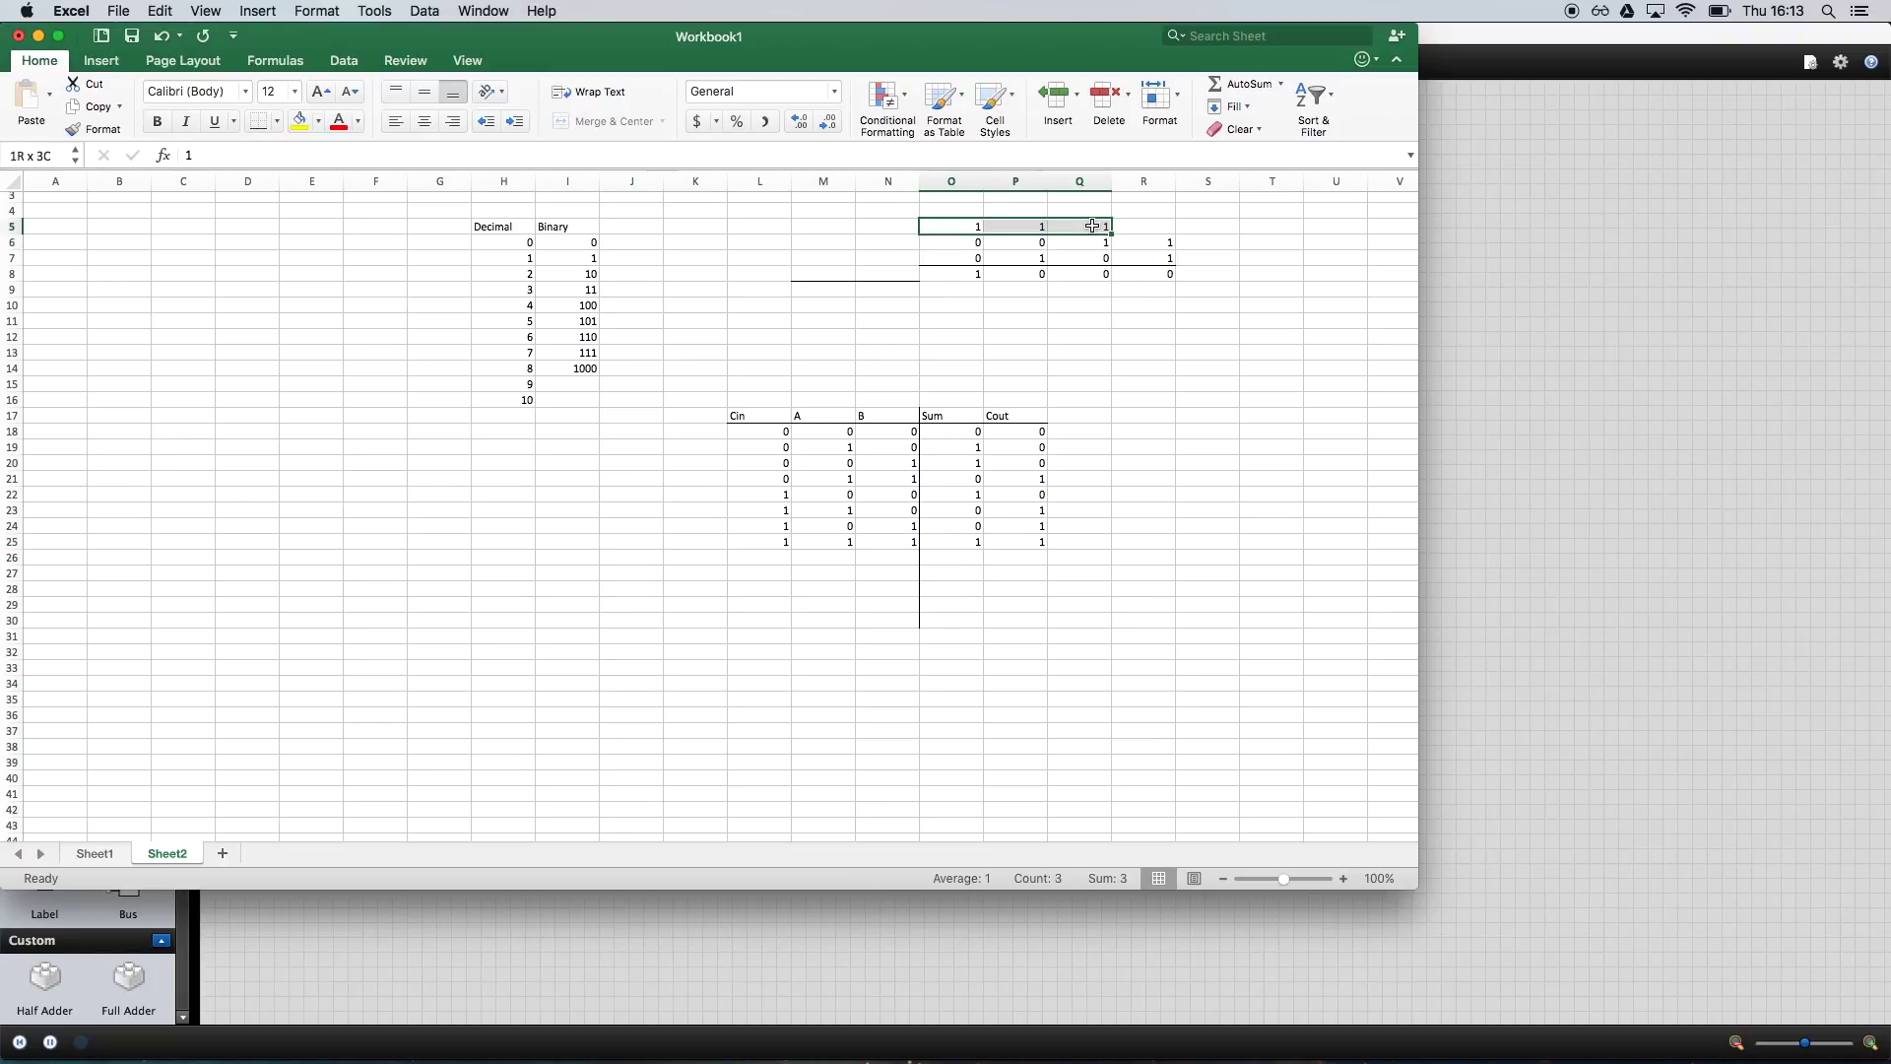
{"action": "key", "text": "Delete"}
- Clear the two leading columns of the binary addition, O6:P8
{"action": "left_click", "coordinate": [1095, 246]}
{"action": "left_click", "coordinate": [1129, 242]}
{"action": "key", "text": "Left"}
{"action": "key", "text": "Left"}
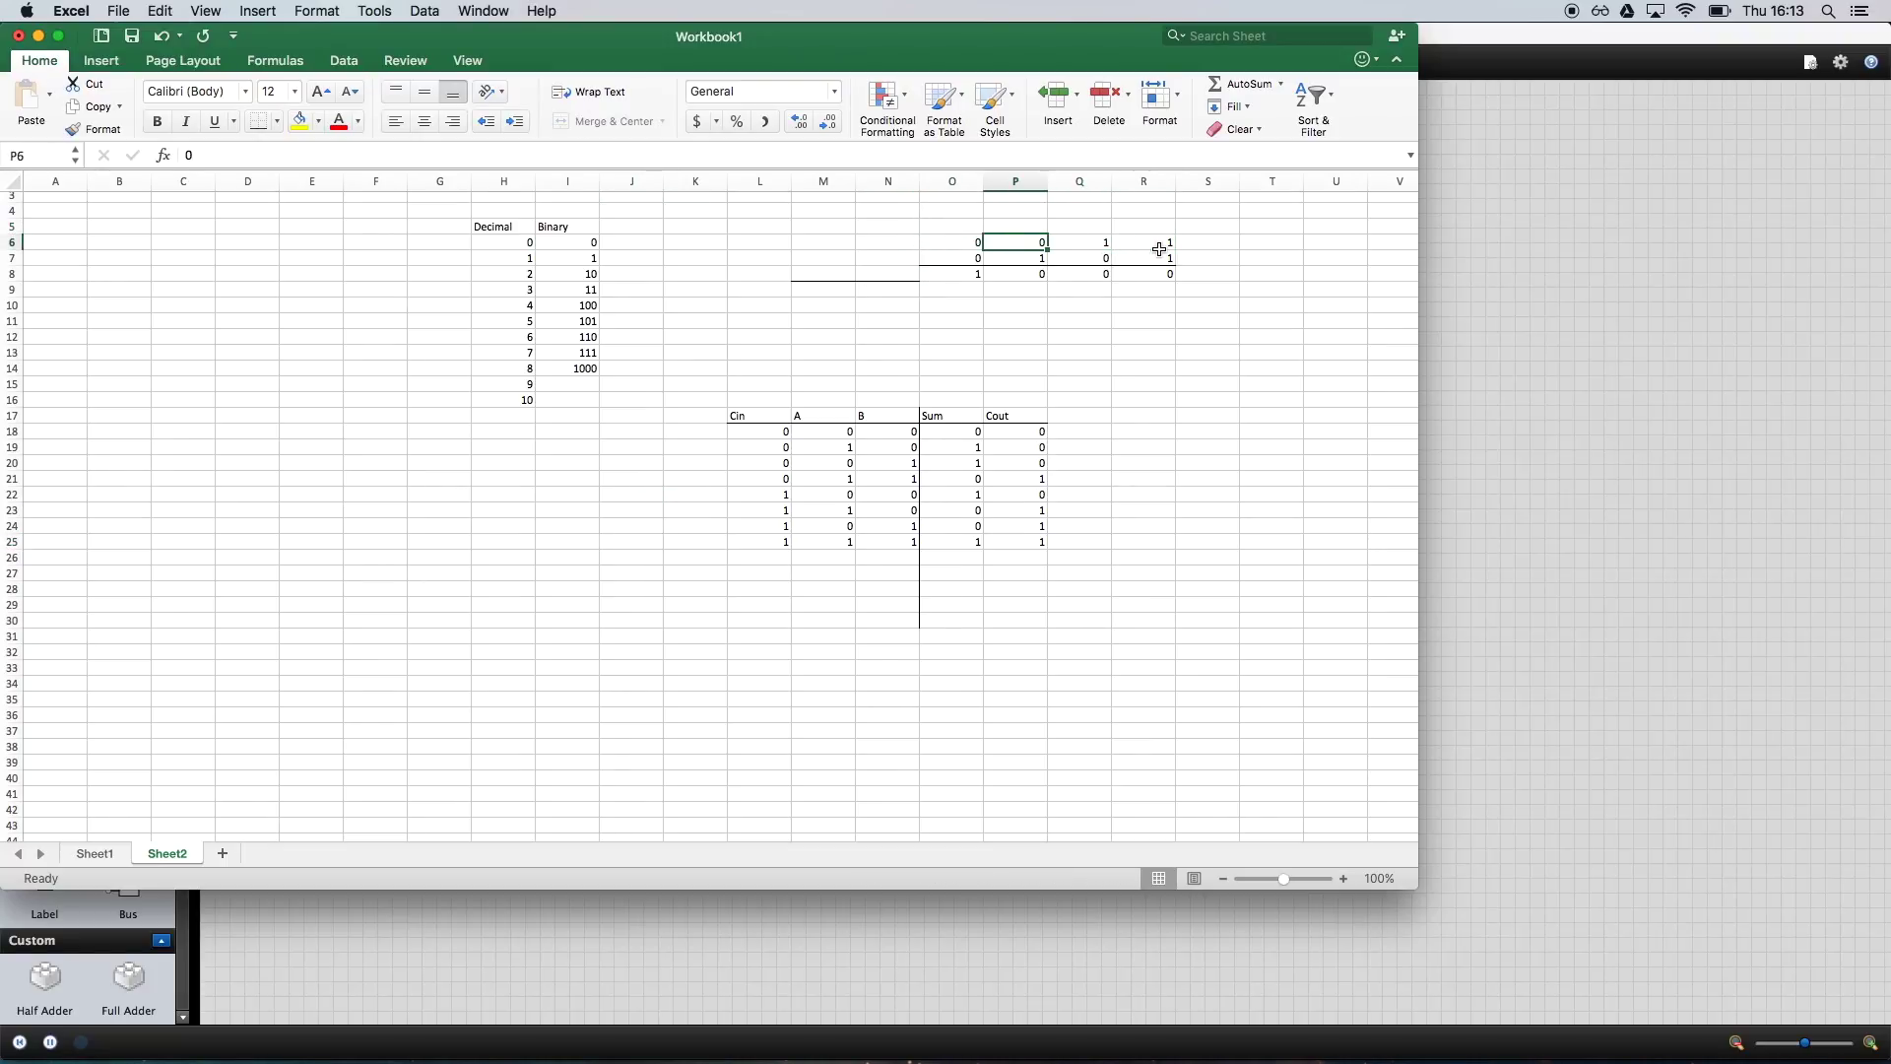
{"action": "key", "text": "shift+Down"}
{"action": "key", "text": "shift+Down"}
{"action": "key", "text": "shift+Left"}
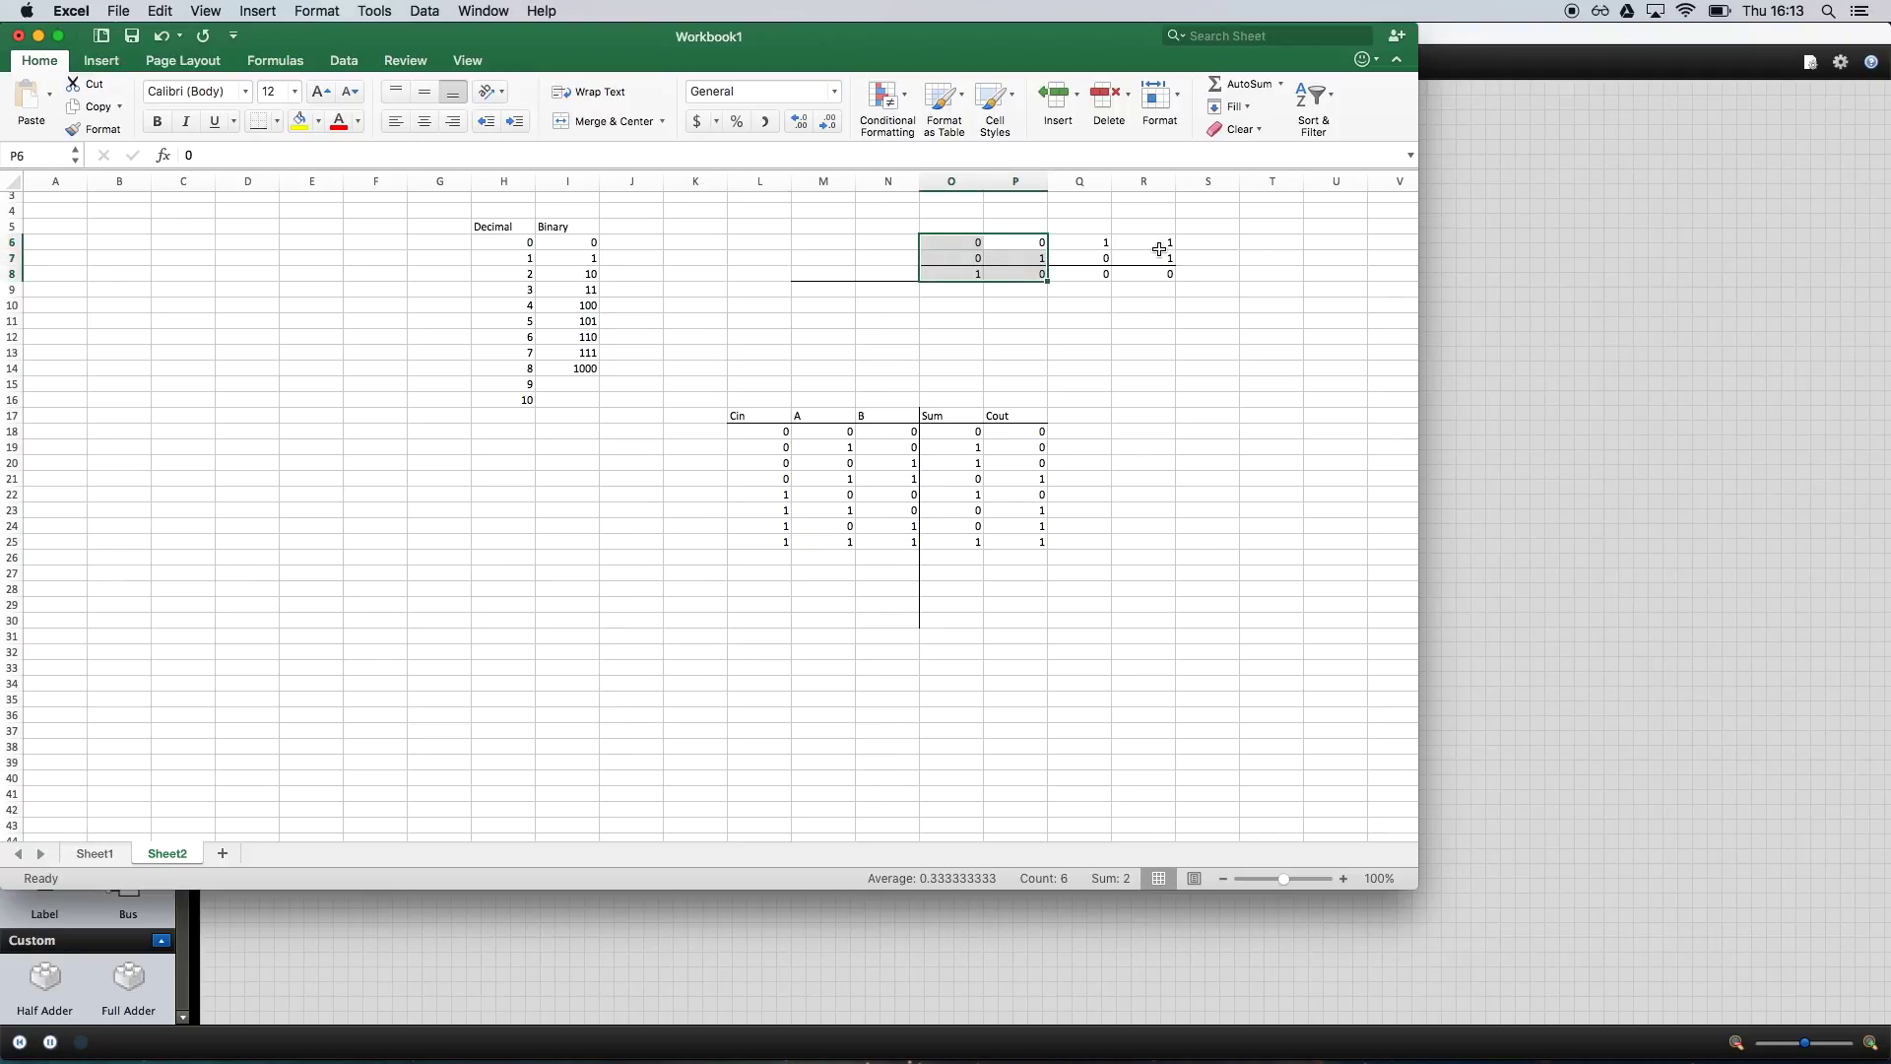
- Examine the two-digit binary addition in Q6:R8, comparing the digits of both numbers and the result column by column
{"action": "key", "text": "Right"}
{"action": "key", "text": "Right"}
{"action": "key", "text": "Left"}
{"action": "key", "text": "Down"}
{"action": "key", "text": "Up"}
{"action": "key", "text": "Right"}
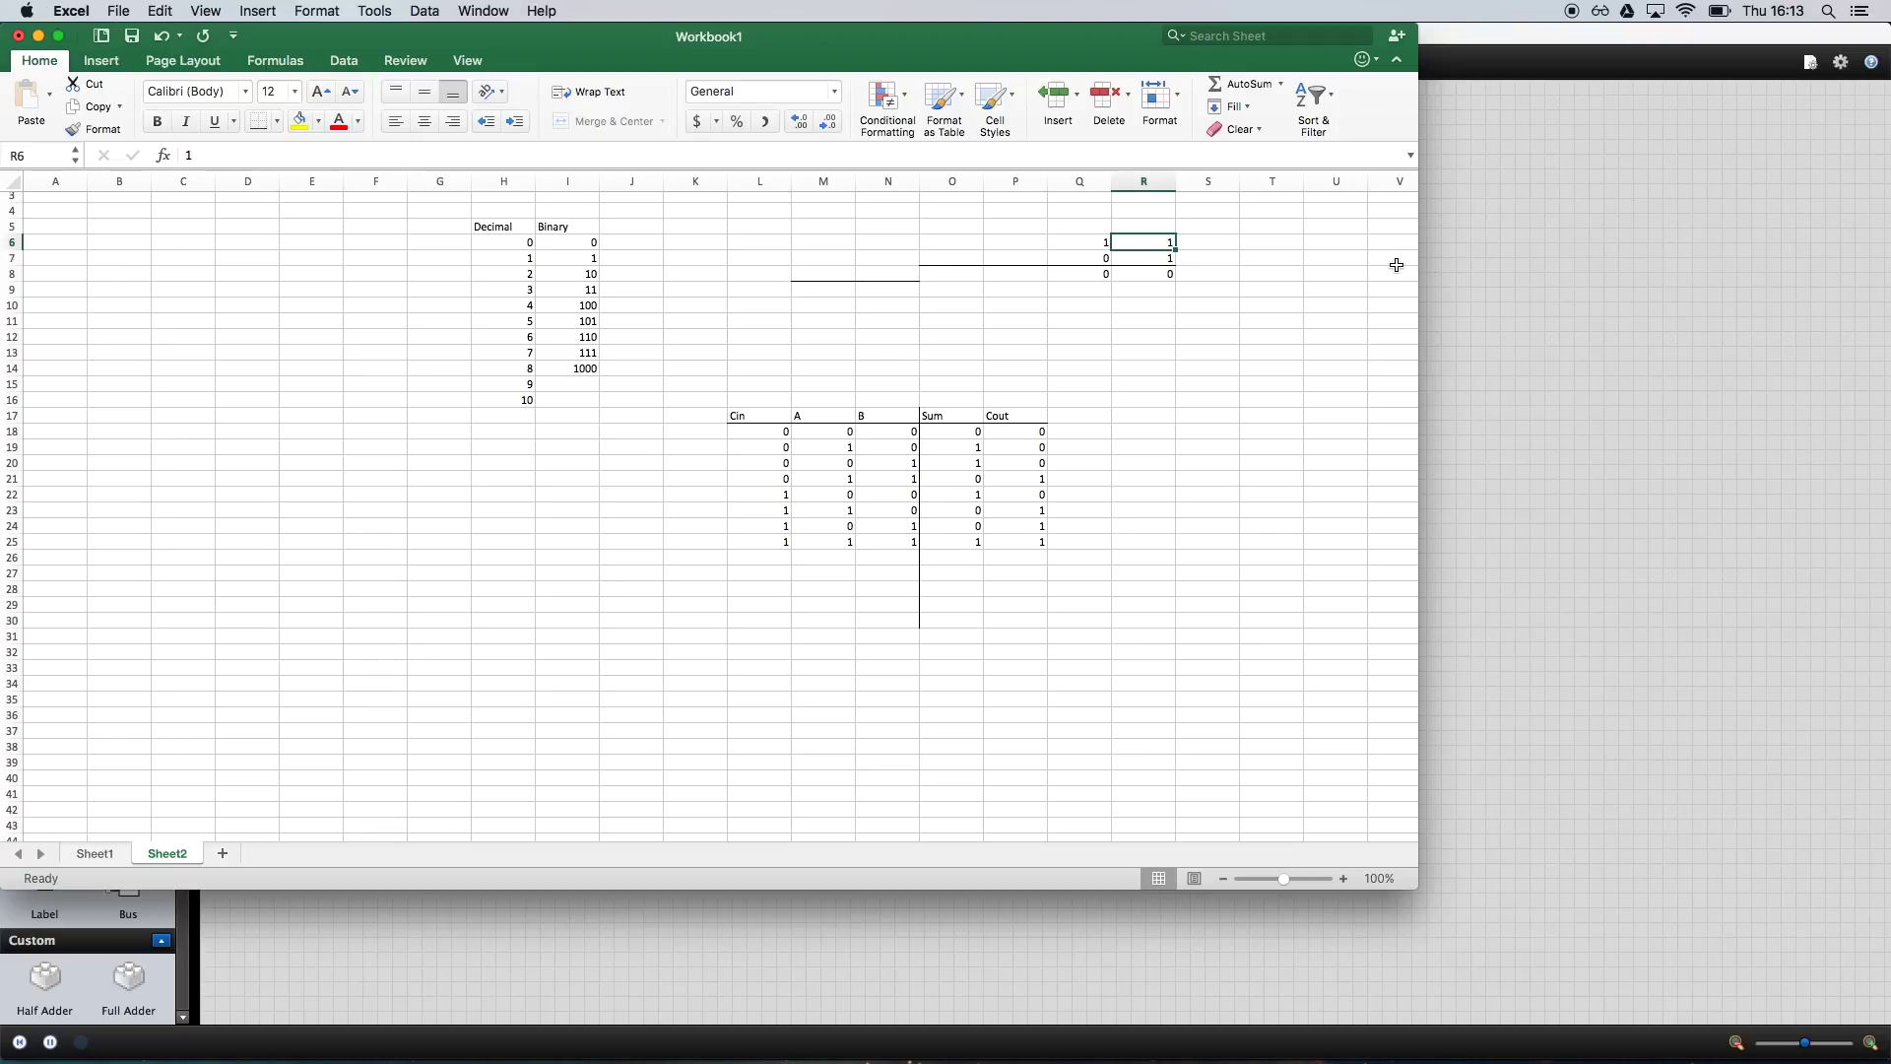
{"action": "key", "text": "Left"}
{"action": "key", "text": "Down"}
{"action": "key", "text": "Up"}
{"action": "key", "text": "Right"}
{"action": "key", "text": "Left"}
{"action": "key", "text": "Right"}
{"action": "key", "text": "Left"}
{"action": "key", "text": "Right"}
{"action": "key", "text": "Left"}
{"action": "key", "text": "Down"}
{"action": "key", "text": "Right"}
{"action": "key", "text": "Left"}
{"action": "key", "text": "Right"}
{"action": "key", "text": "Left"}
{"action": "key", "text": "Right"}
{"action": "key", "text": "Left"}
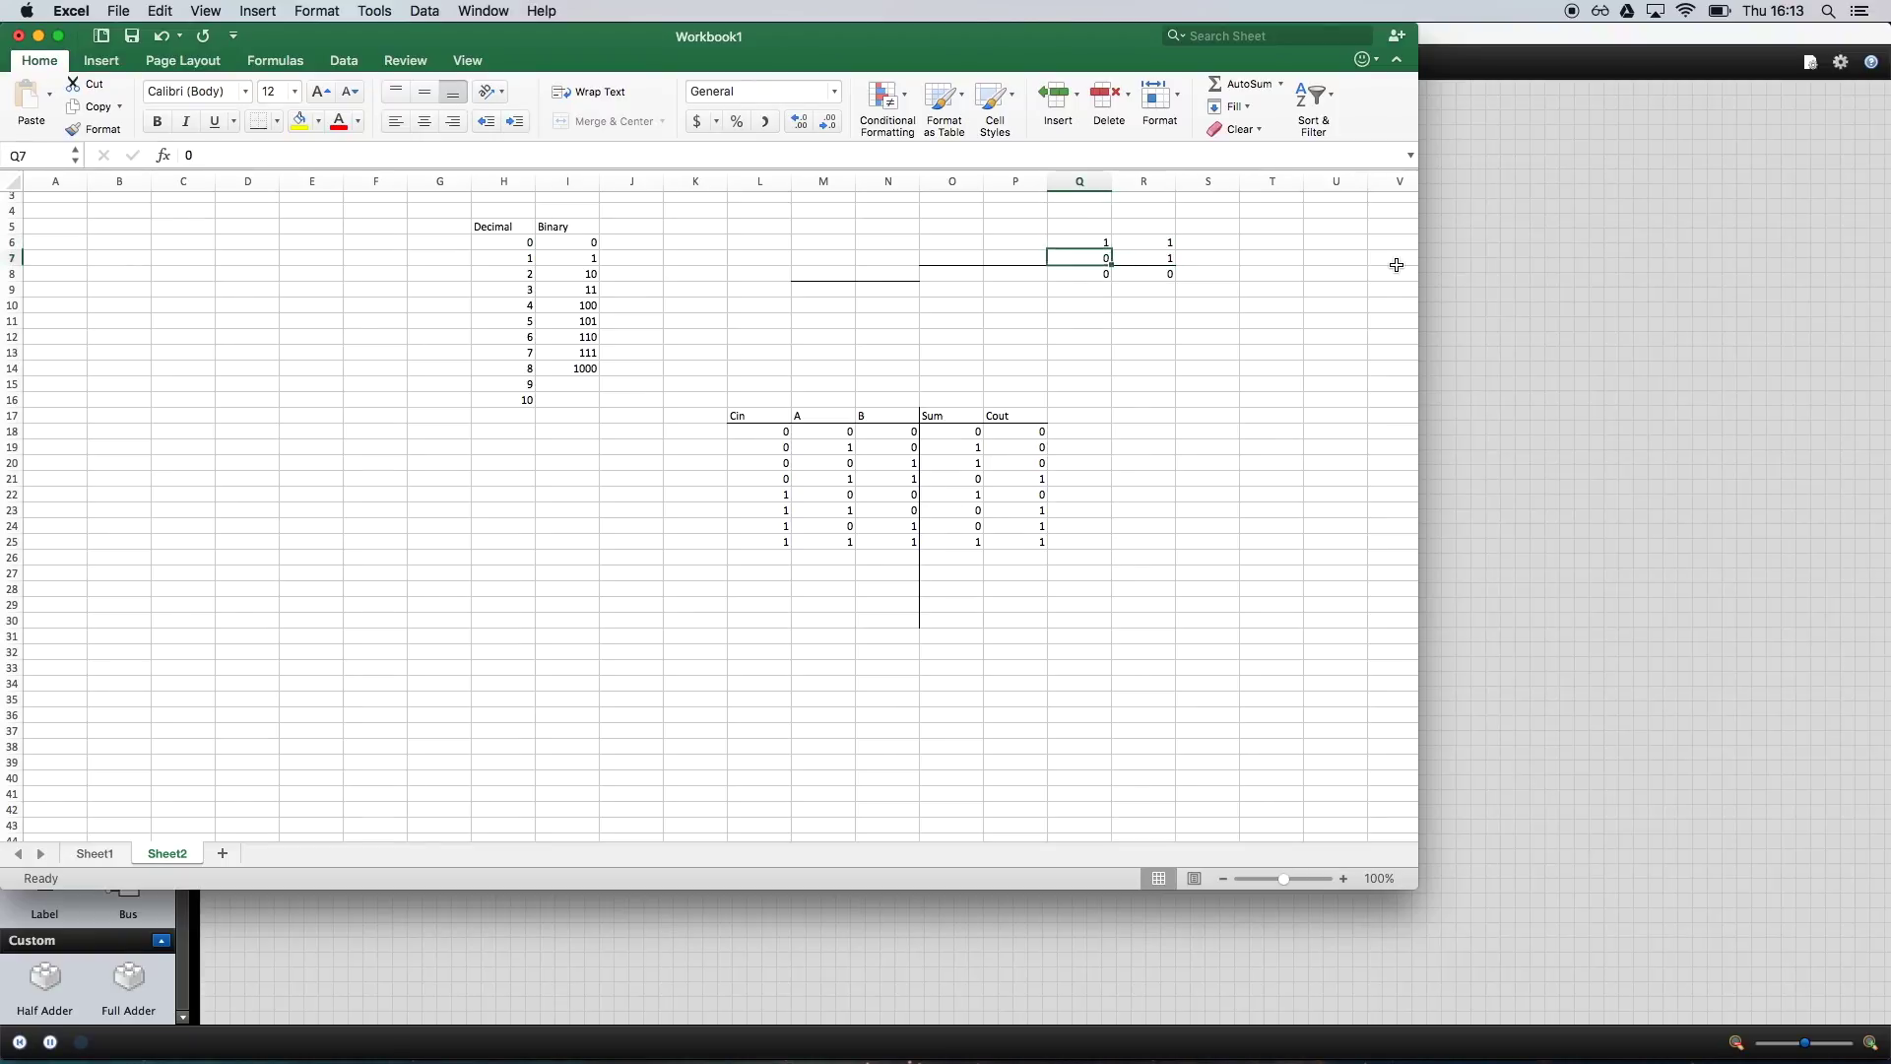
{"action": "key", "text": "Up"}
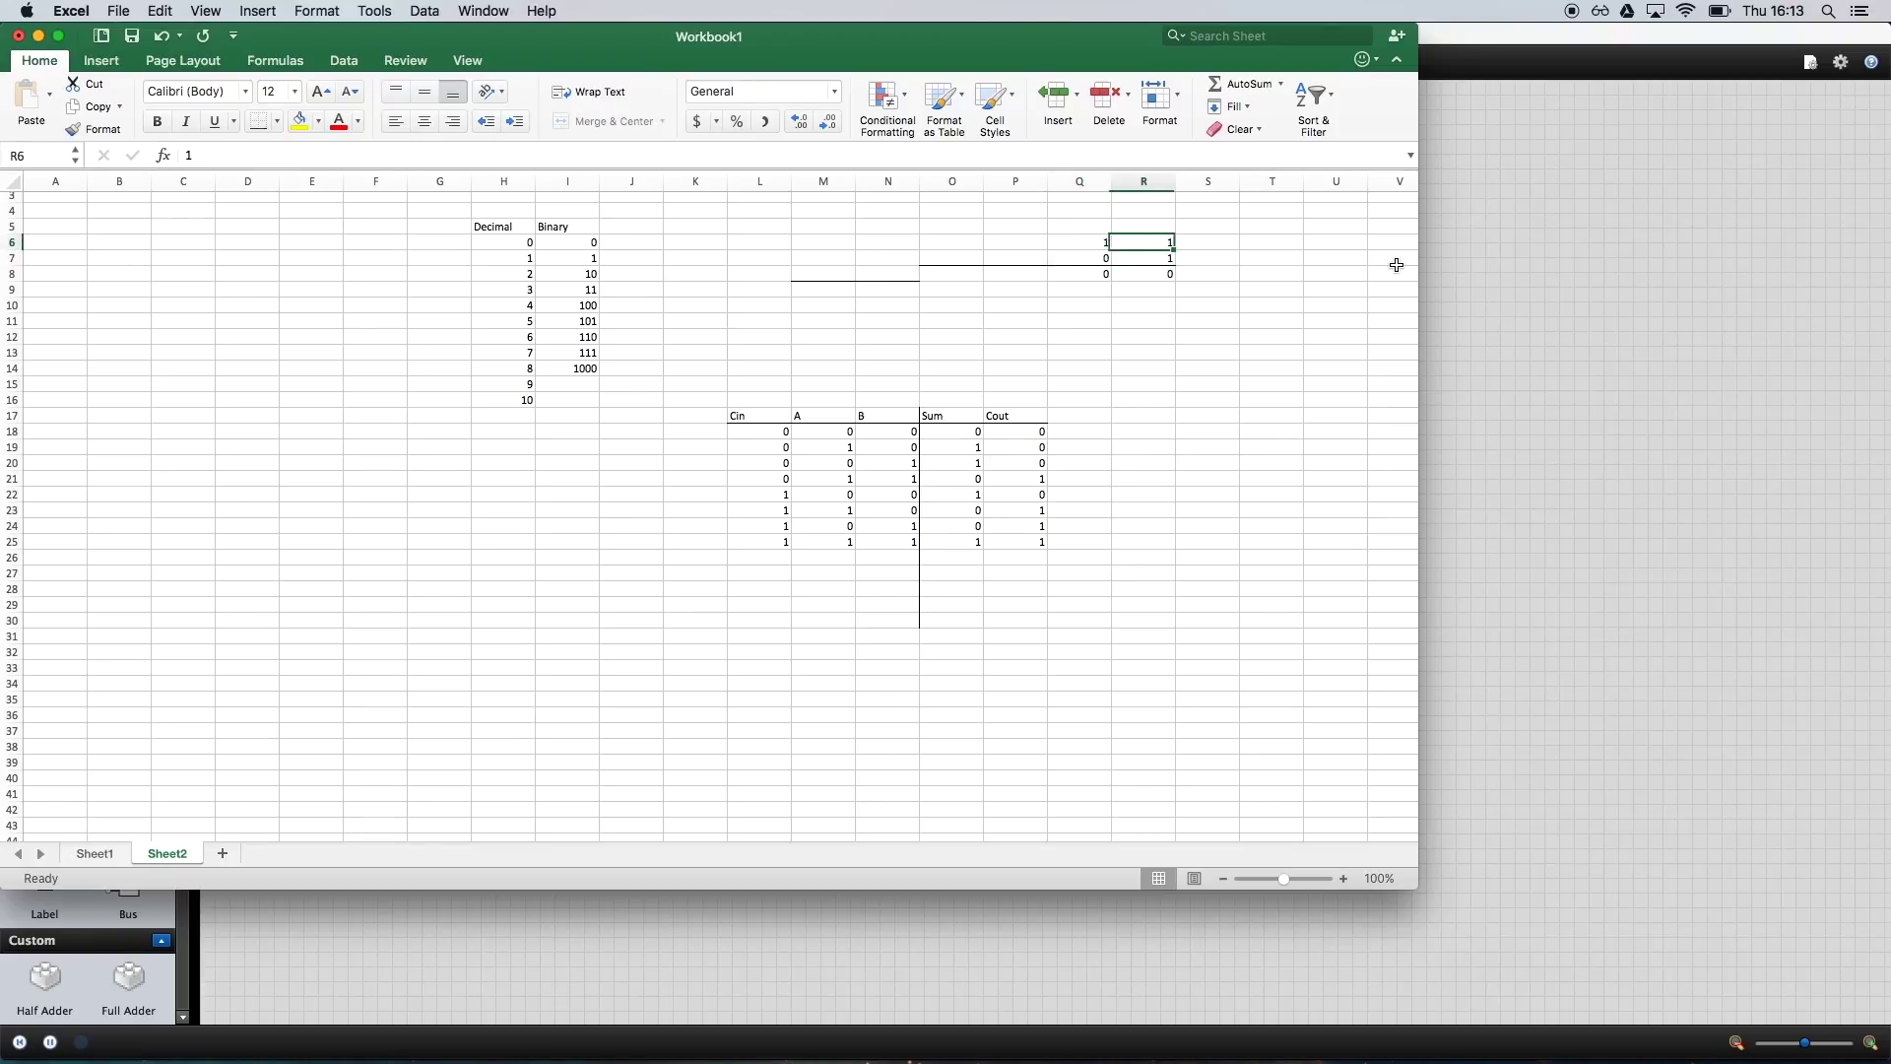
{"action": "key", "text": "Down"}
{"action": "key", "text": "Left"}
{"action": "key", "text": "Left"}
{"action": "key", "text": "Right"}
{"action": "key", "text": "Right"}
{"action": "key", "text": "Down"}
{"action": "key", "text": "Left"}
{"action": "key", "text": "Right"}
{"action": "key", "text": "Left"}
{"action": "key", "text": "Right"}
{"action": "key", "text": "Down"}
{"action": "key", "text": "Left"}
{"action": "key", "text": "Right"}
{"action": "key", "text": "Up"}
{"action": "key", "text": "Left"}
{"action": "key", "text": "Right"}
{"action": "key", "text": "Down"}
{"action": "key", "text": "Left"}
{"action": "key", "text": "Up"}
{"action": "key", "text": "Right"}
{"action": "key", "text": "Down"}
{"action": "key", "text": "Up"}
{"action": "key", "text": "Down"}
{"action": "key", "text": "Up"}
{"action": "key", "text": "Down"}
{"action": "key", "text": "Up"}
{"action": "key", "text": "Down"}
{"action": "key", "text": "Up"}
{"action": "key", "text": "Left"}
{"action": "key", "text": "Down"}
{"action": "key", "text": "Up"}
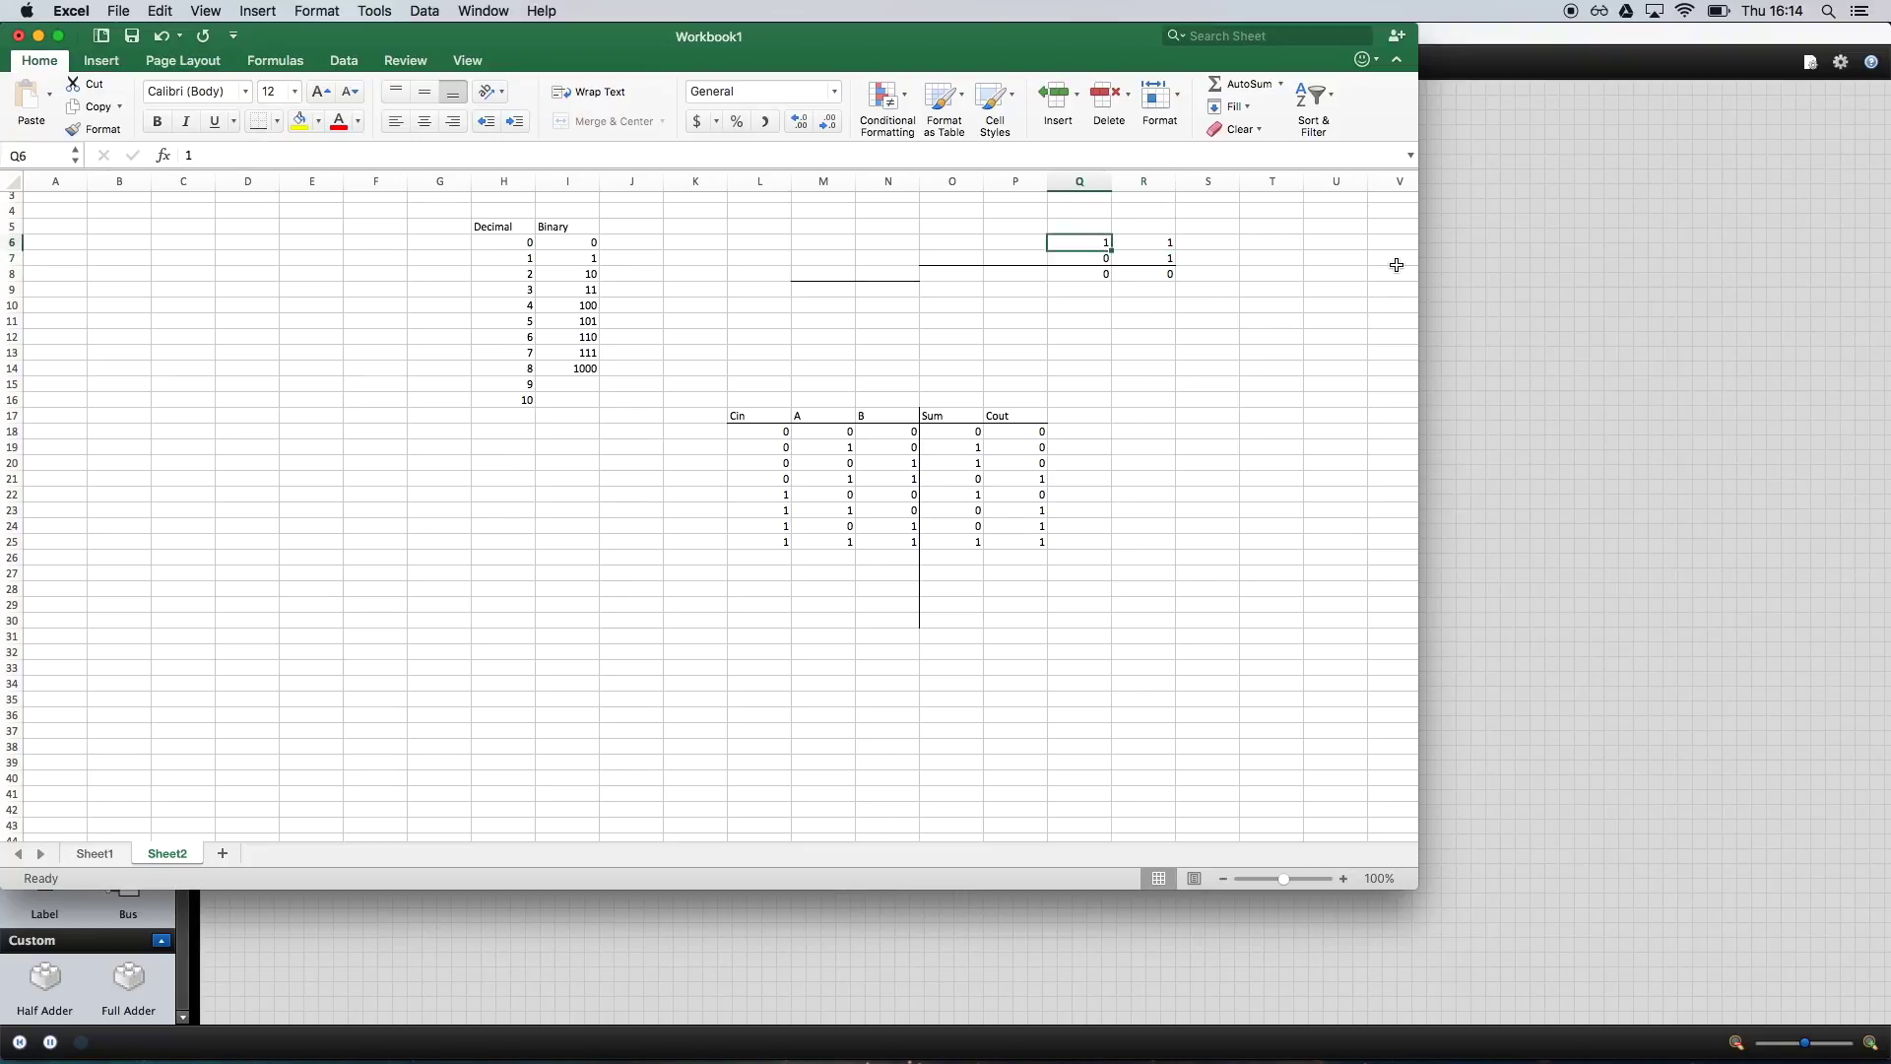
- Switch back to Logicly and place four toggle switches above the full adders, stacked in two pairs
{"action": "left_click", "coordinate": [1550, 292]}
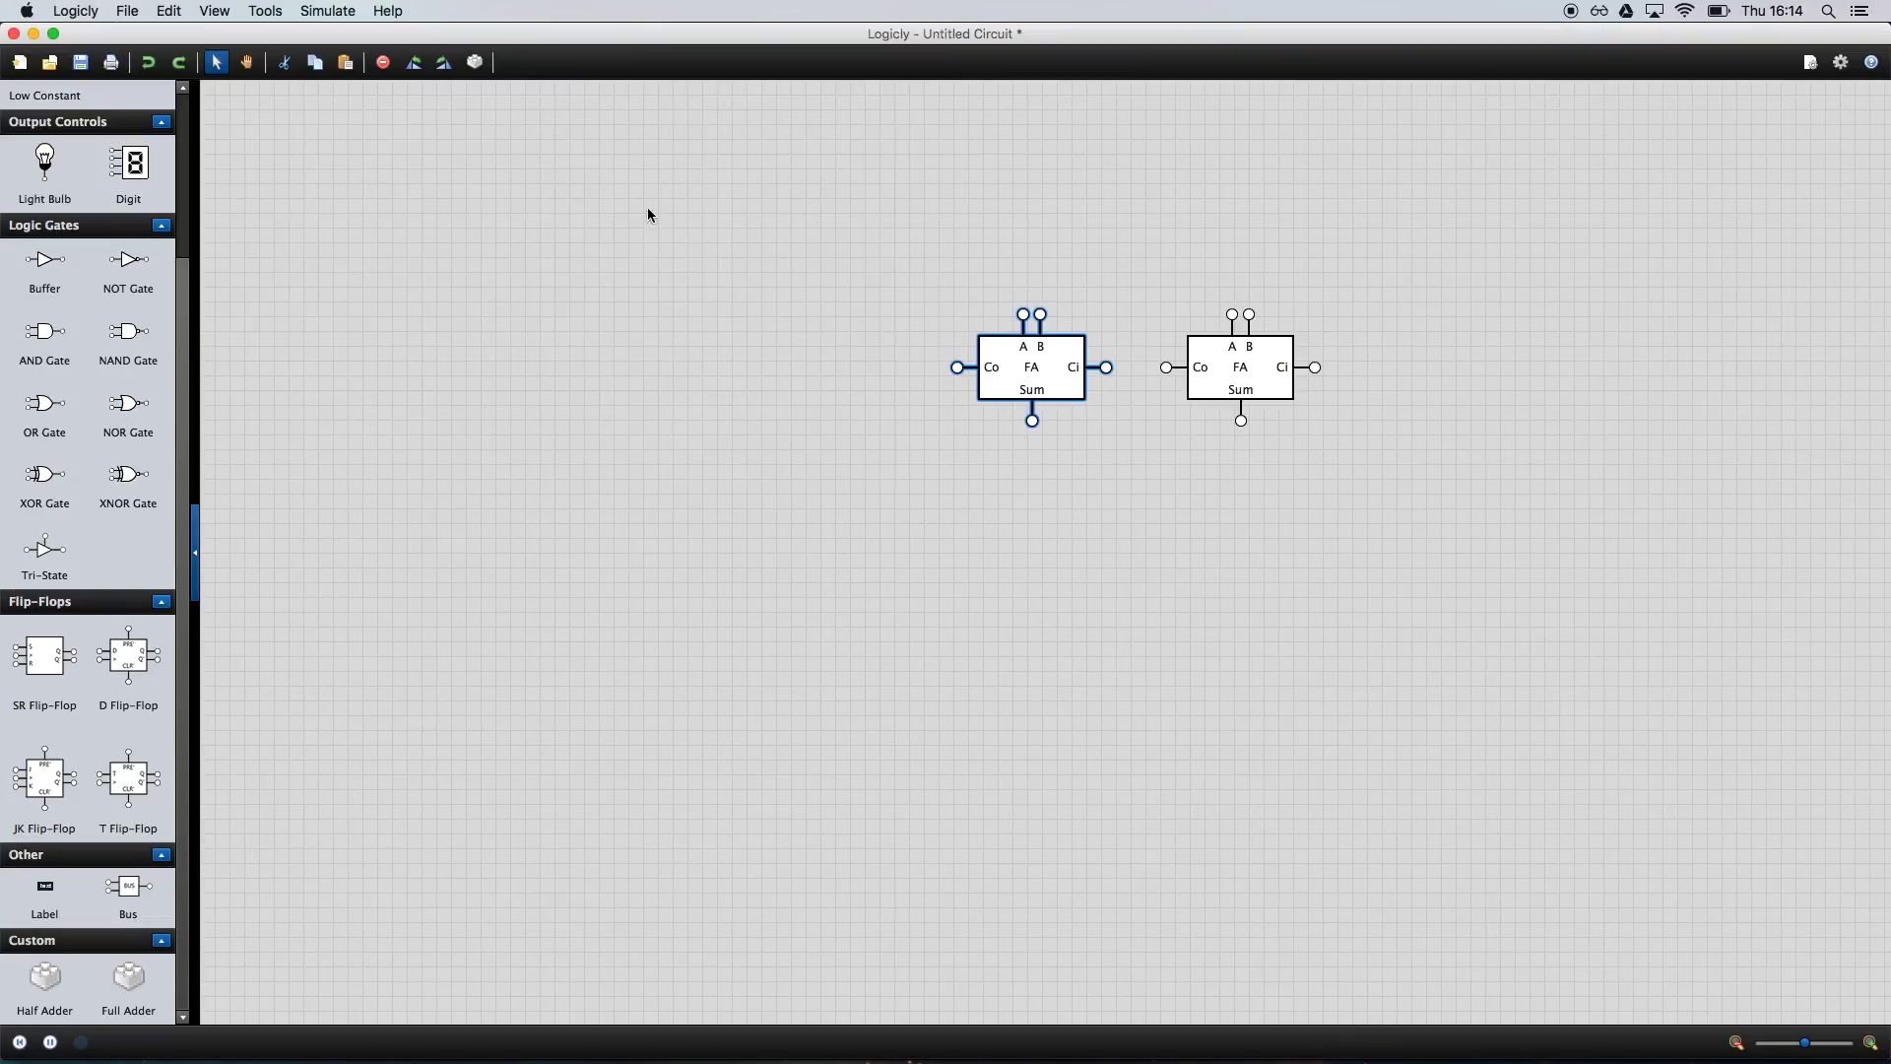
{"action": "scroll", "coordinate": [107, 225], "scroll_direction": "up", "scroll_amount": 5}
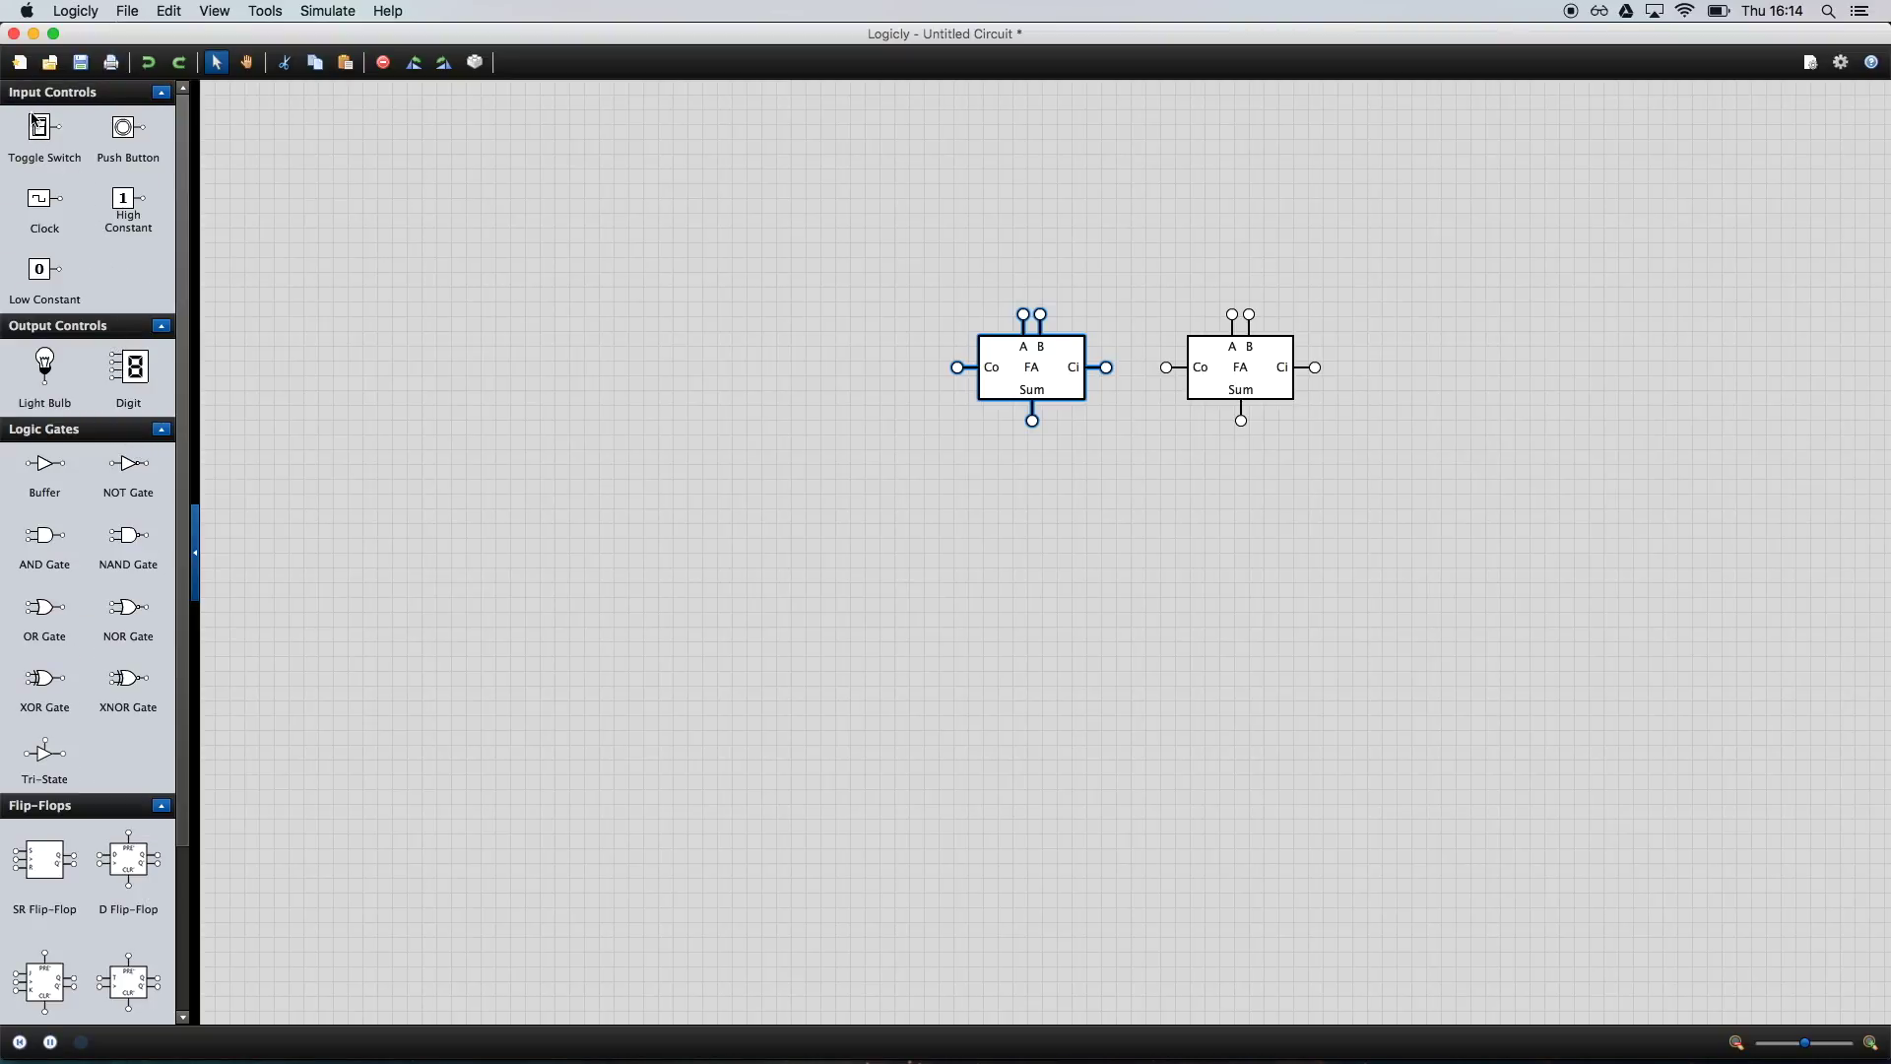
{"action": "left_click_drag", "start_coordinate": [45, 133], "coordinate": [1260, 138]}
{"action": "left_click_drag", "start_coordinate": [39, 128], "coordinate": [1278, 209]}
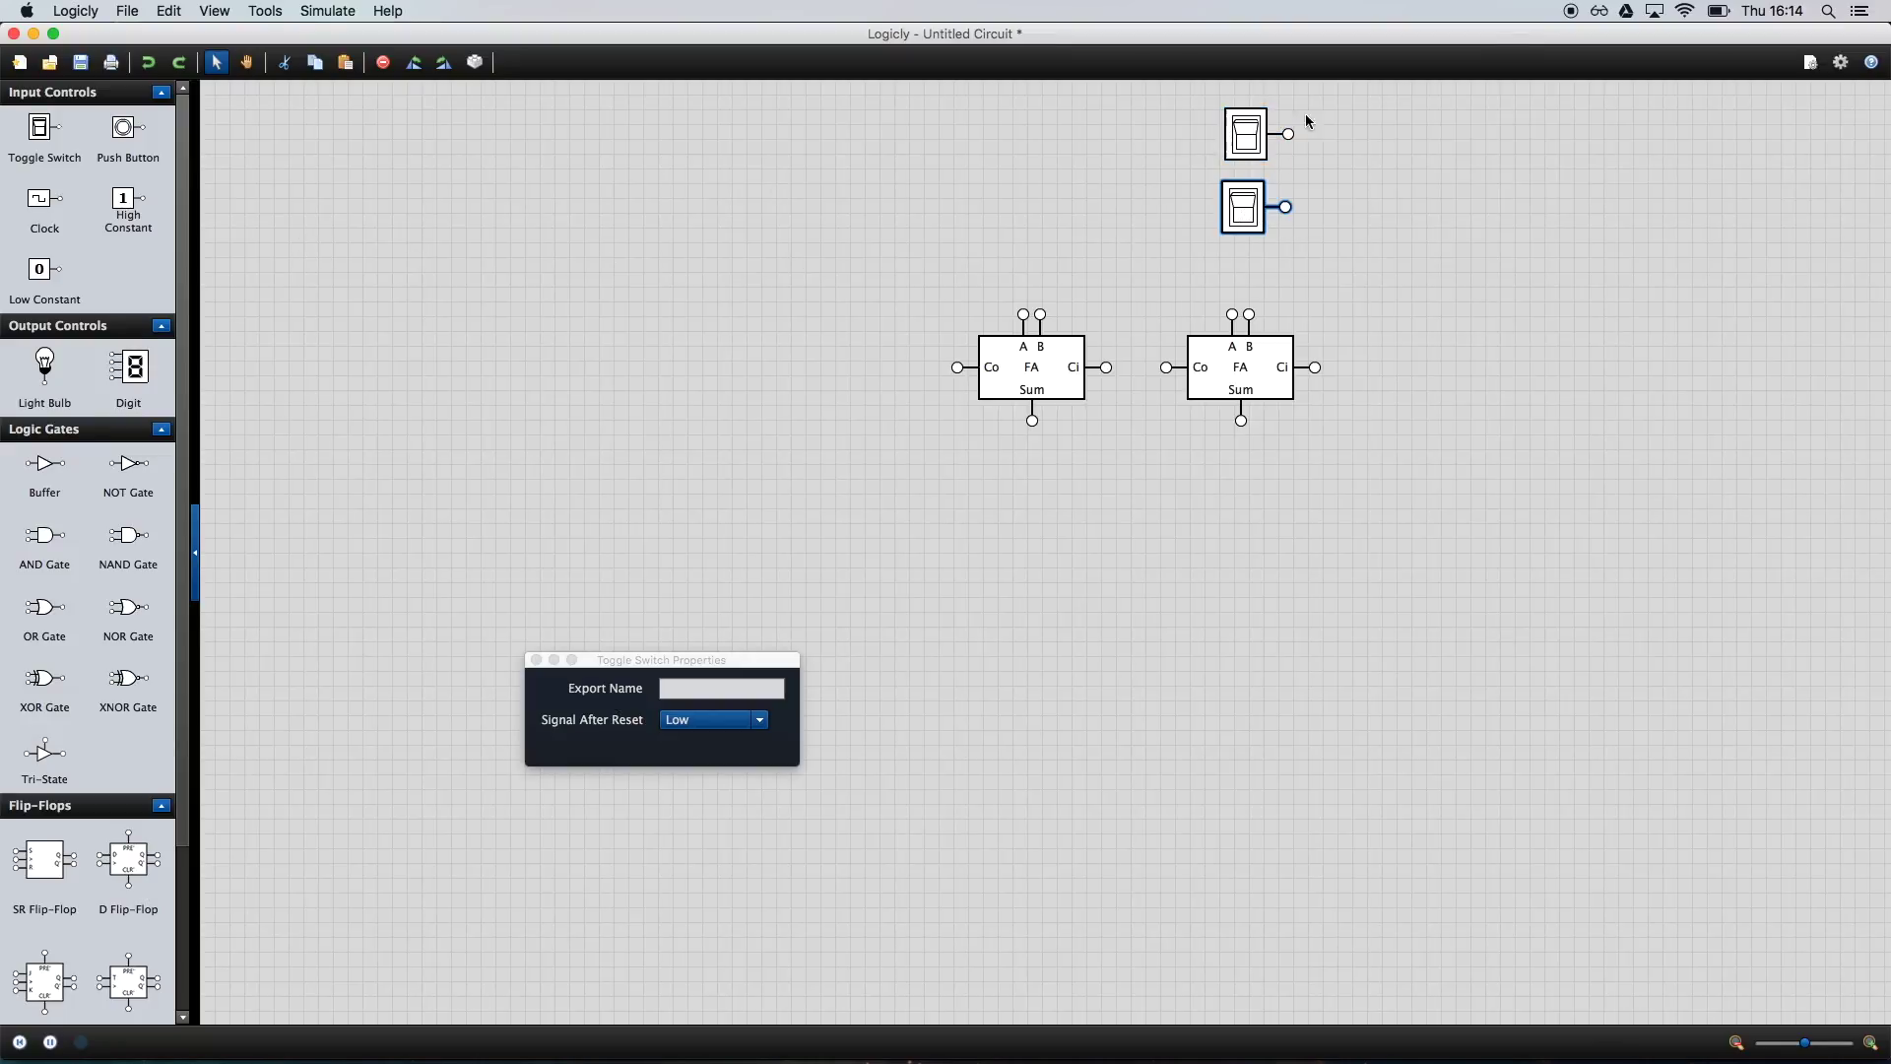
{"action": "left_click_drag", "start_coordinate": [41, 130], "coordinate": [1087, 145]}
{"action": "left_click_drag", "start_coordinate": [33, 133], "coordinate": [1101, 214]}
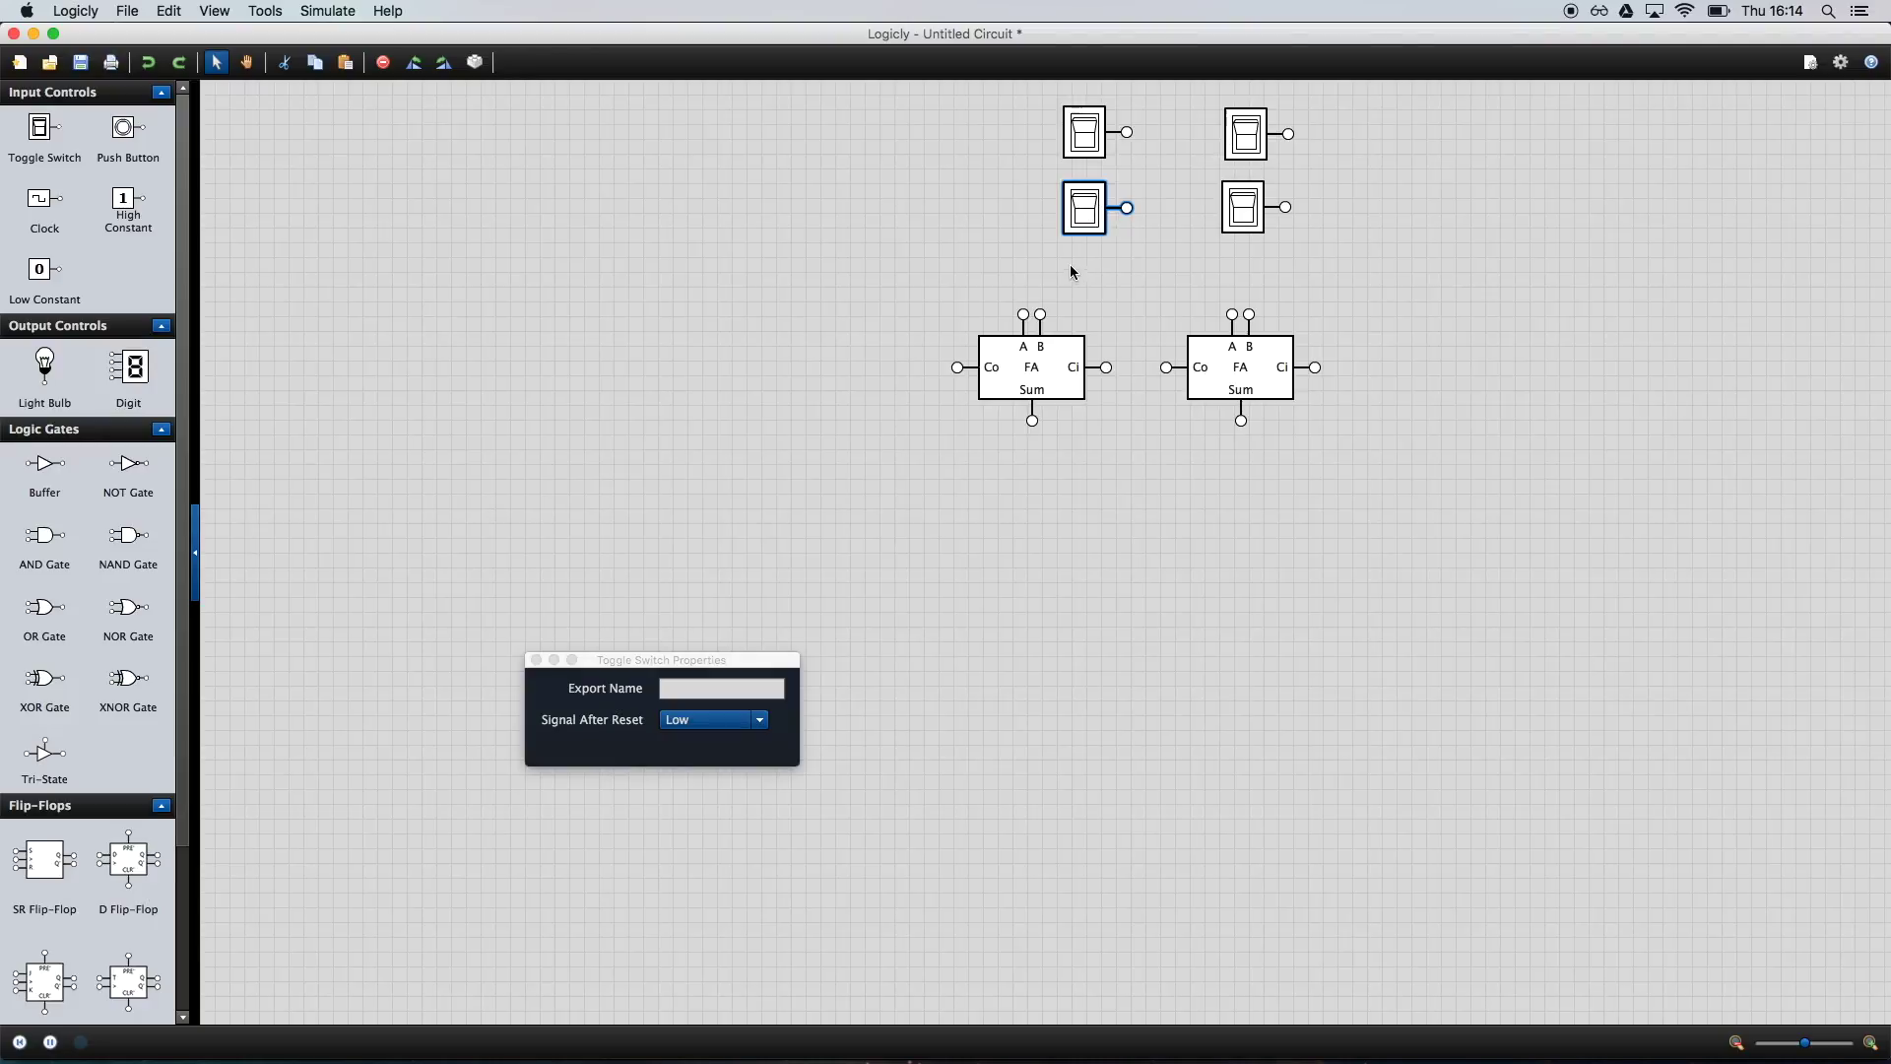
- Wire each pair's lower toggle switch to input A and its upper switch to input B of the full adder below
{"action": "left_click_drag", "start_coordinate": [1285, 207], "coordinate": [1232, 314]}
{"action": "left_click_drag", "start_coordinate": [1288, 134], "coordinate": [1249, 314]}
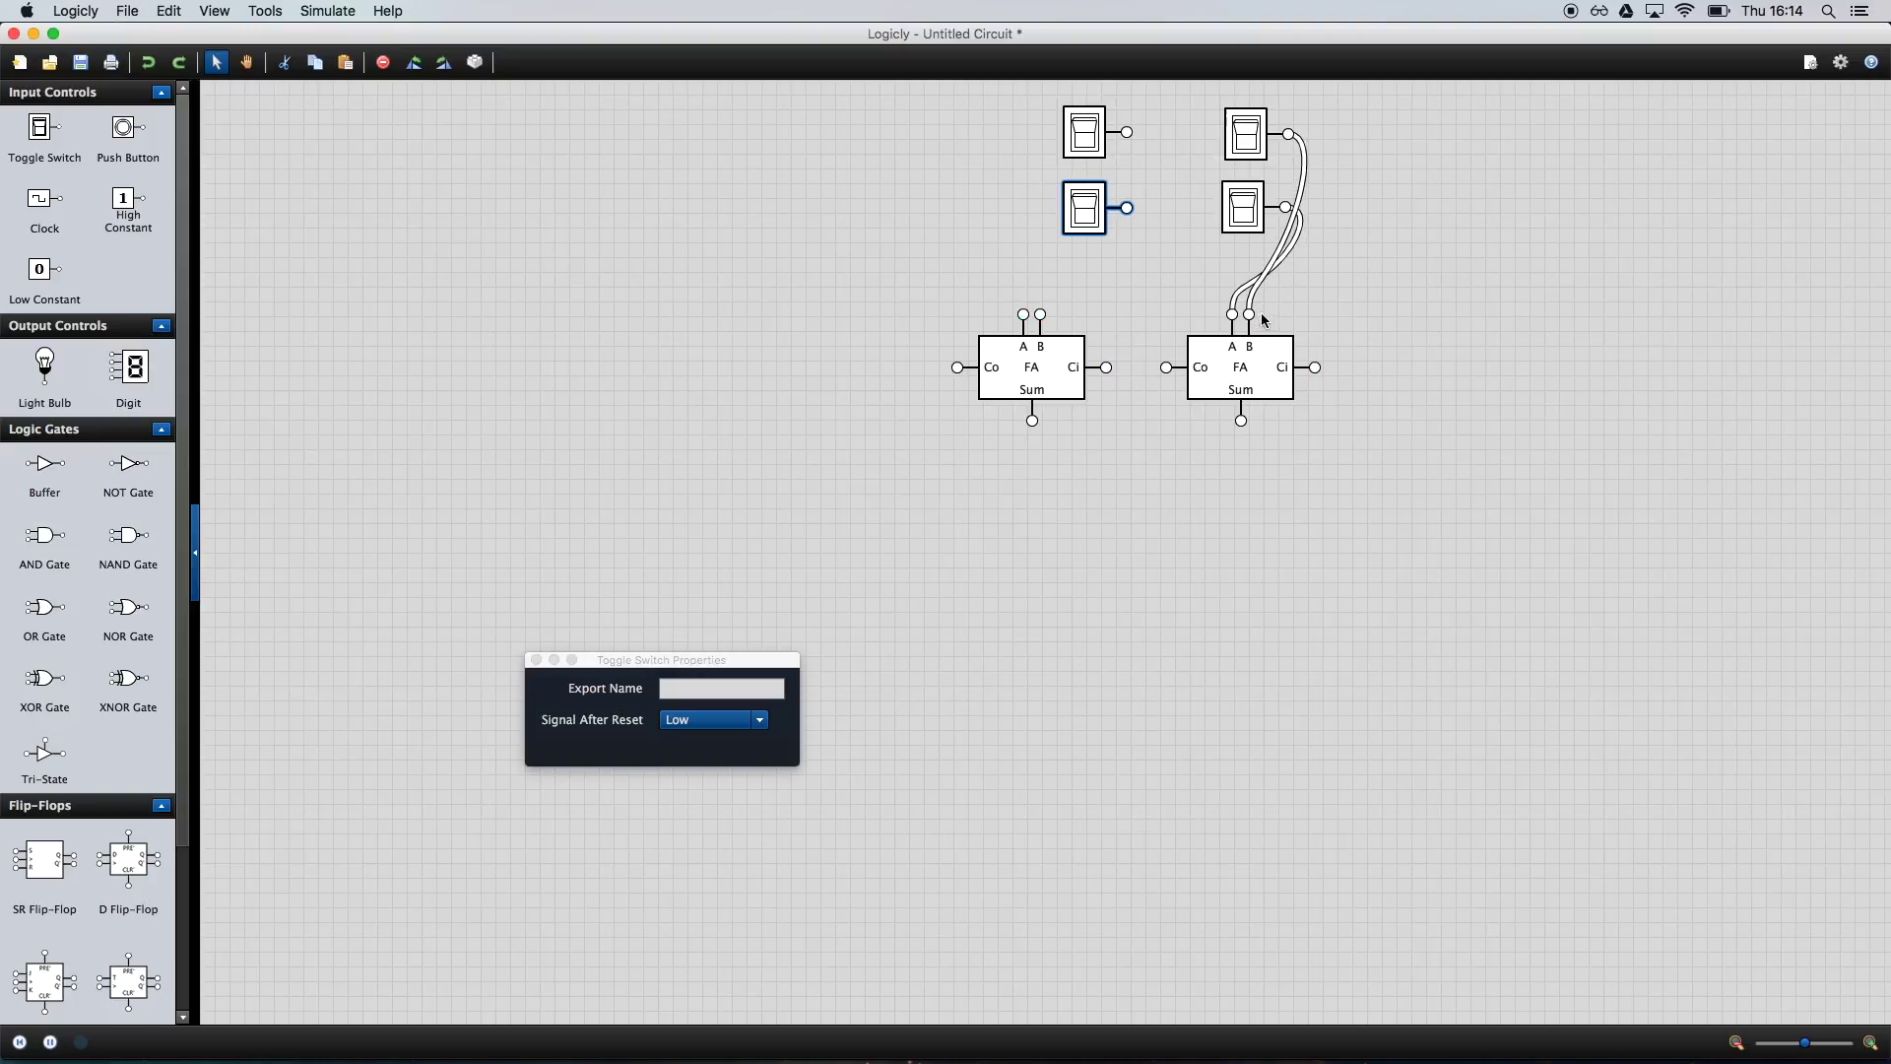
{"action": "left_click_drag", "start_coordinate": [1127, 207], "coordinate": [1024, 314]}
{"action": "left_click_drag", "start_coordinate": [1127, 132], "coordinate": [1040, 314]}
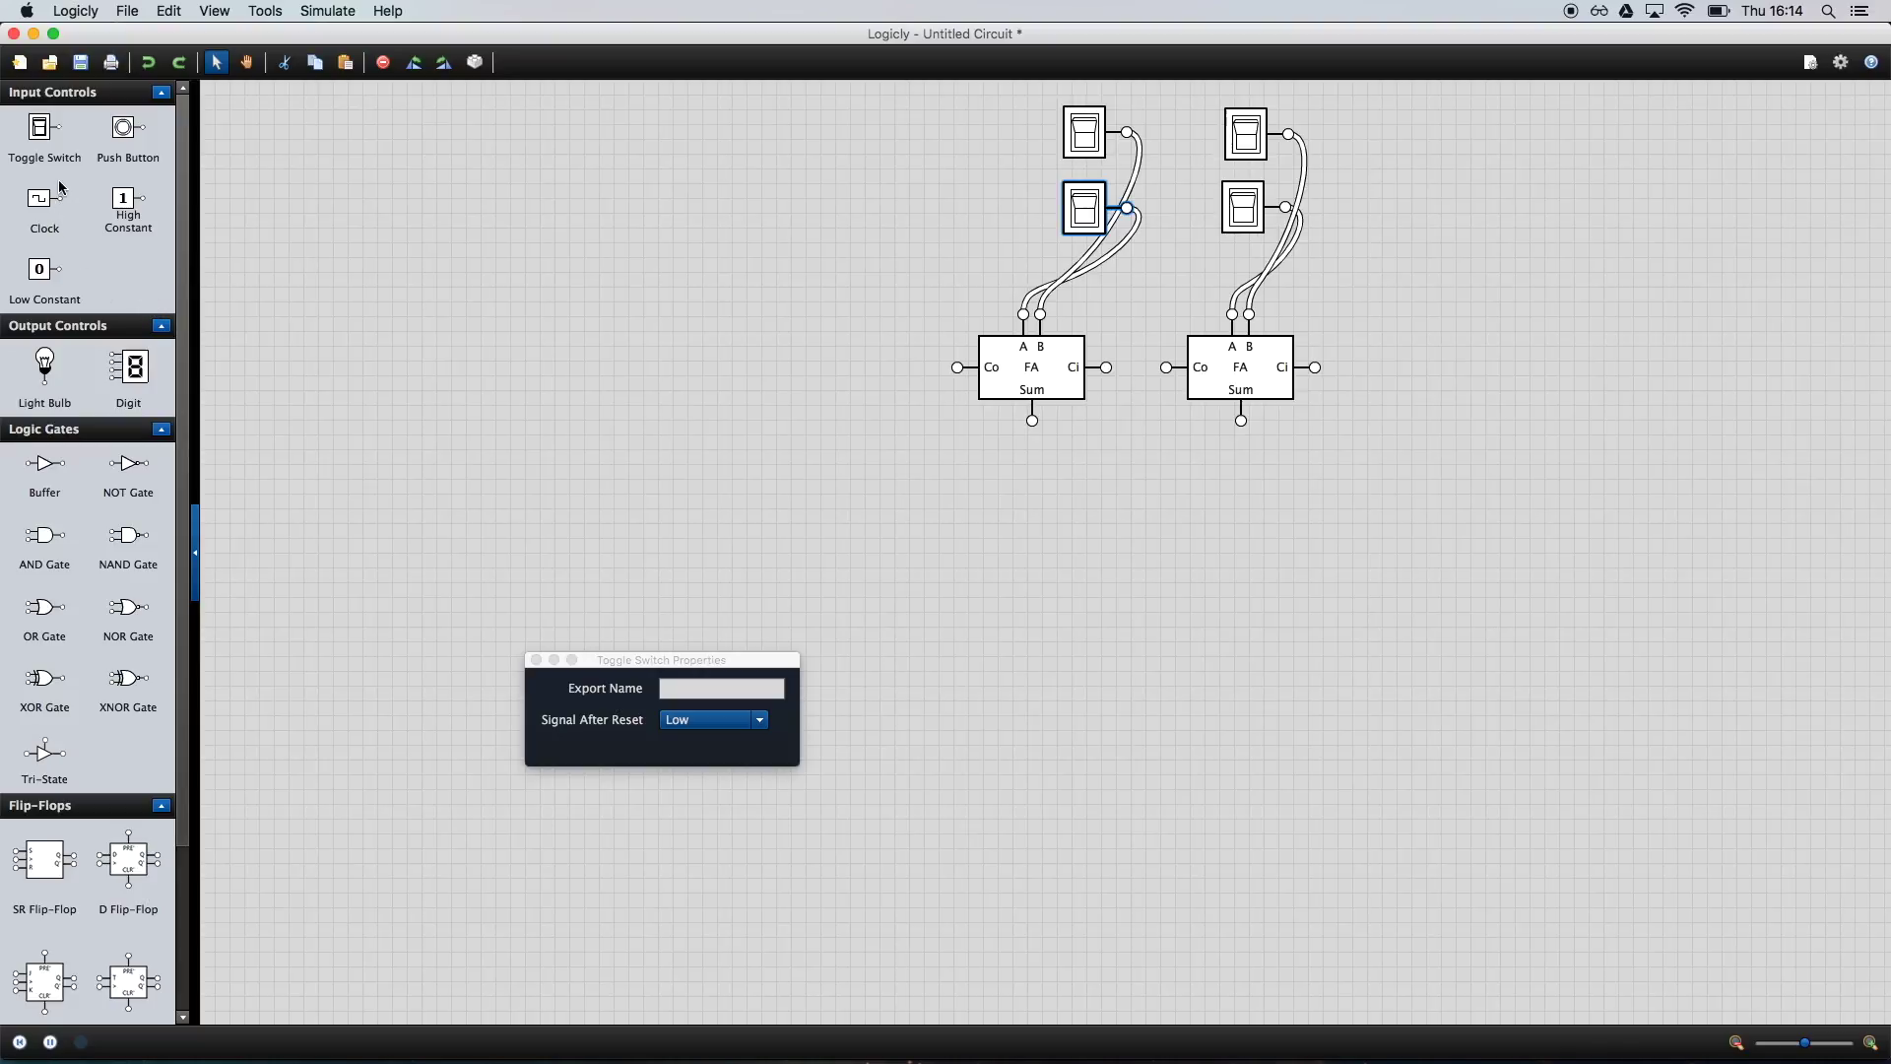
- Place three light bulbs in a row below the full adders and rotate each so its terminal points up
{"action": "left_click_drag", "start_coordinate": [44, 370], "coordinate": [1265, 589]}
{"action": "left_click", "coordinate": [414, 63]}
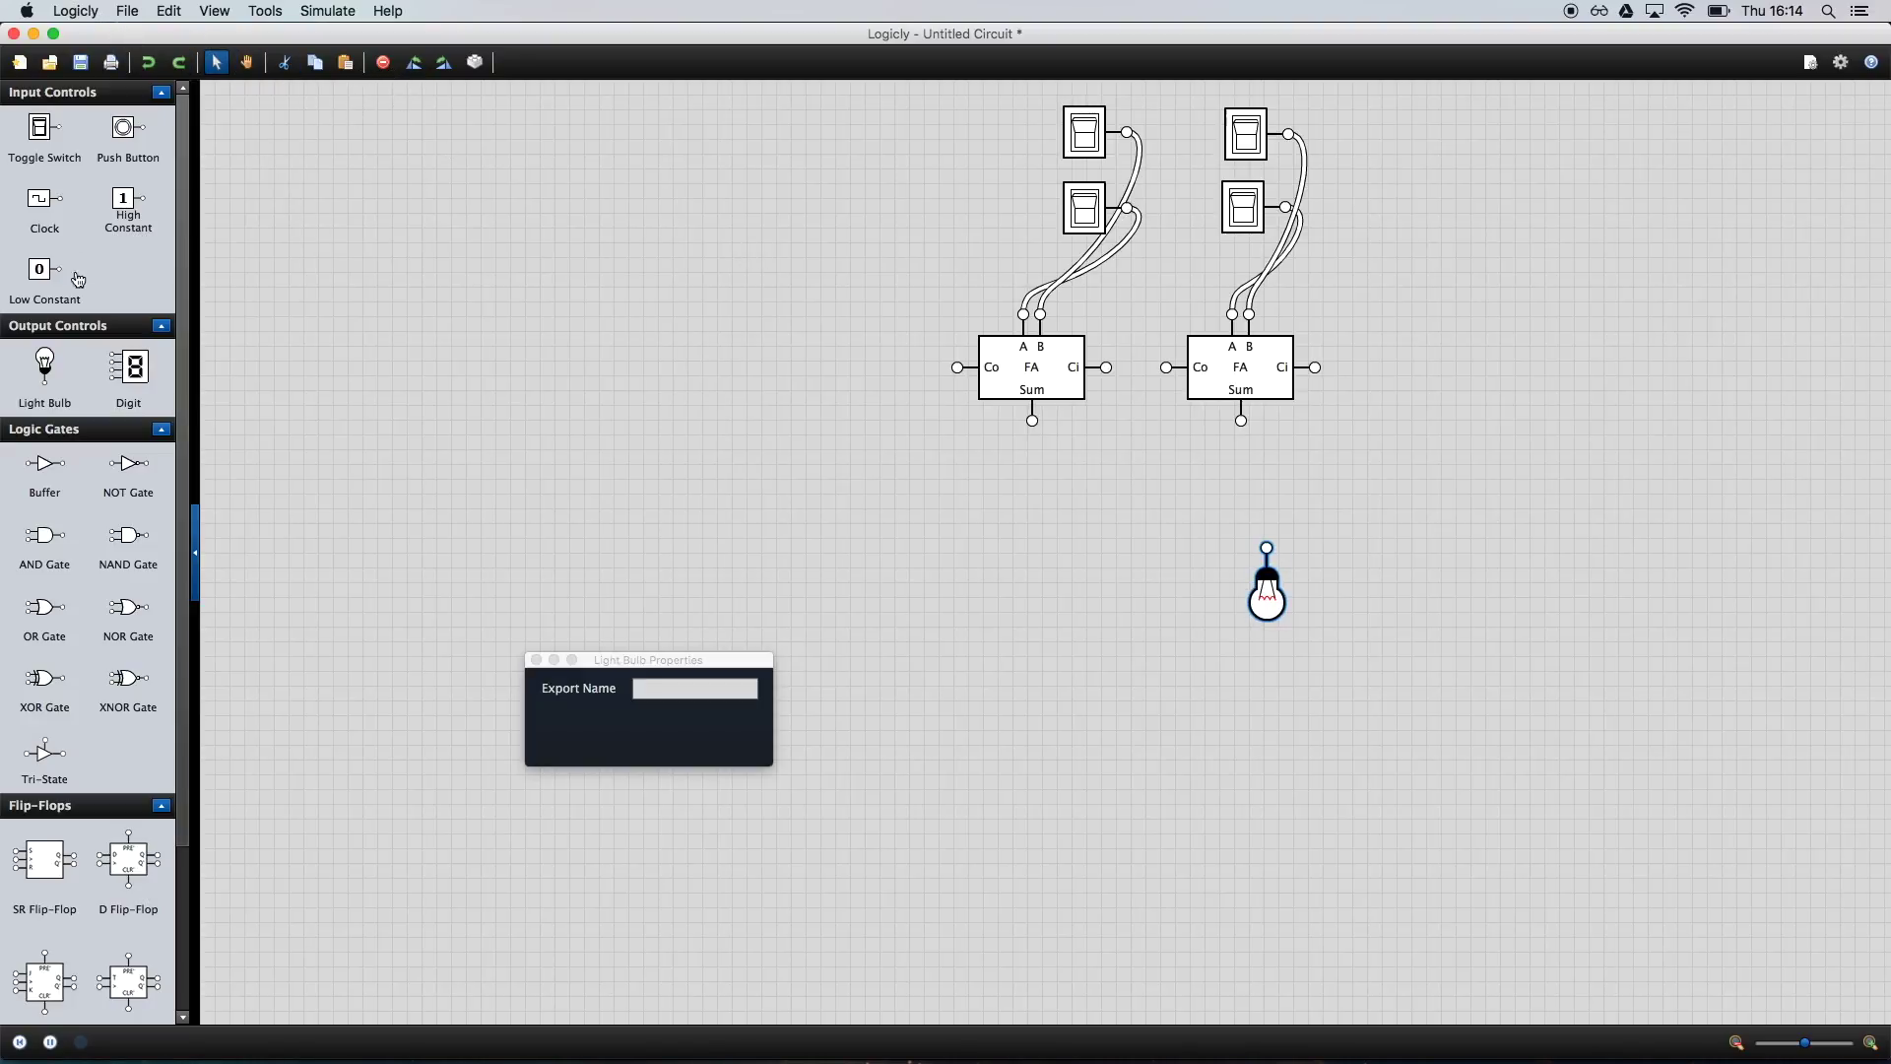
{"action": "left_click_drag", "start_coordinate": [37, 384], "coordinate": [1163, 588]}
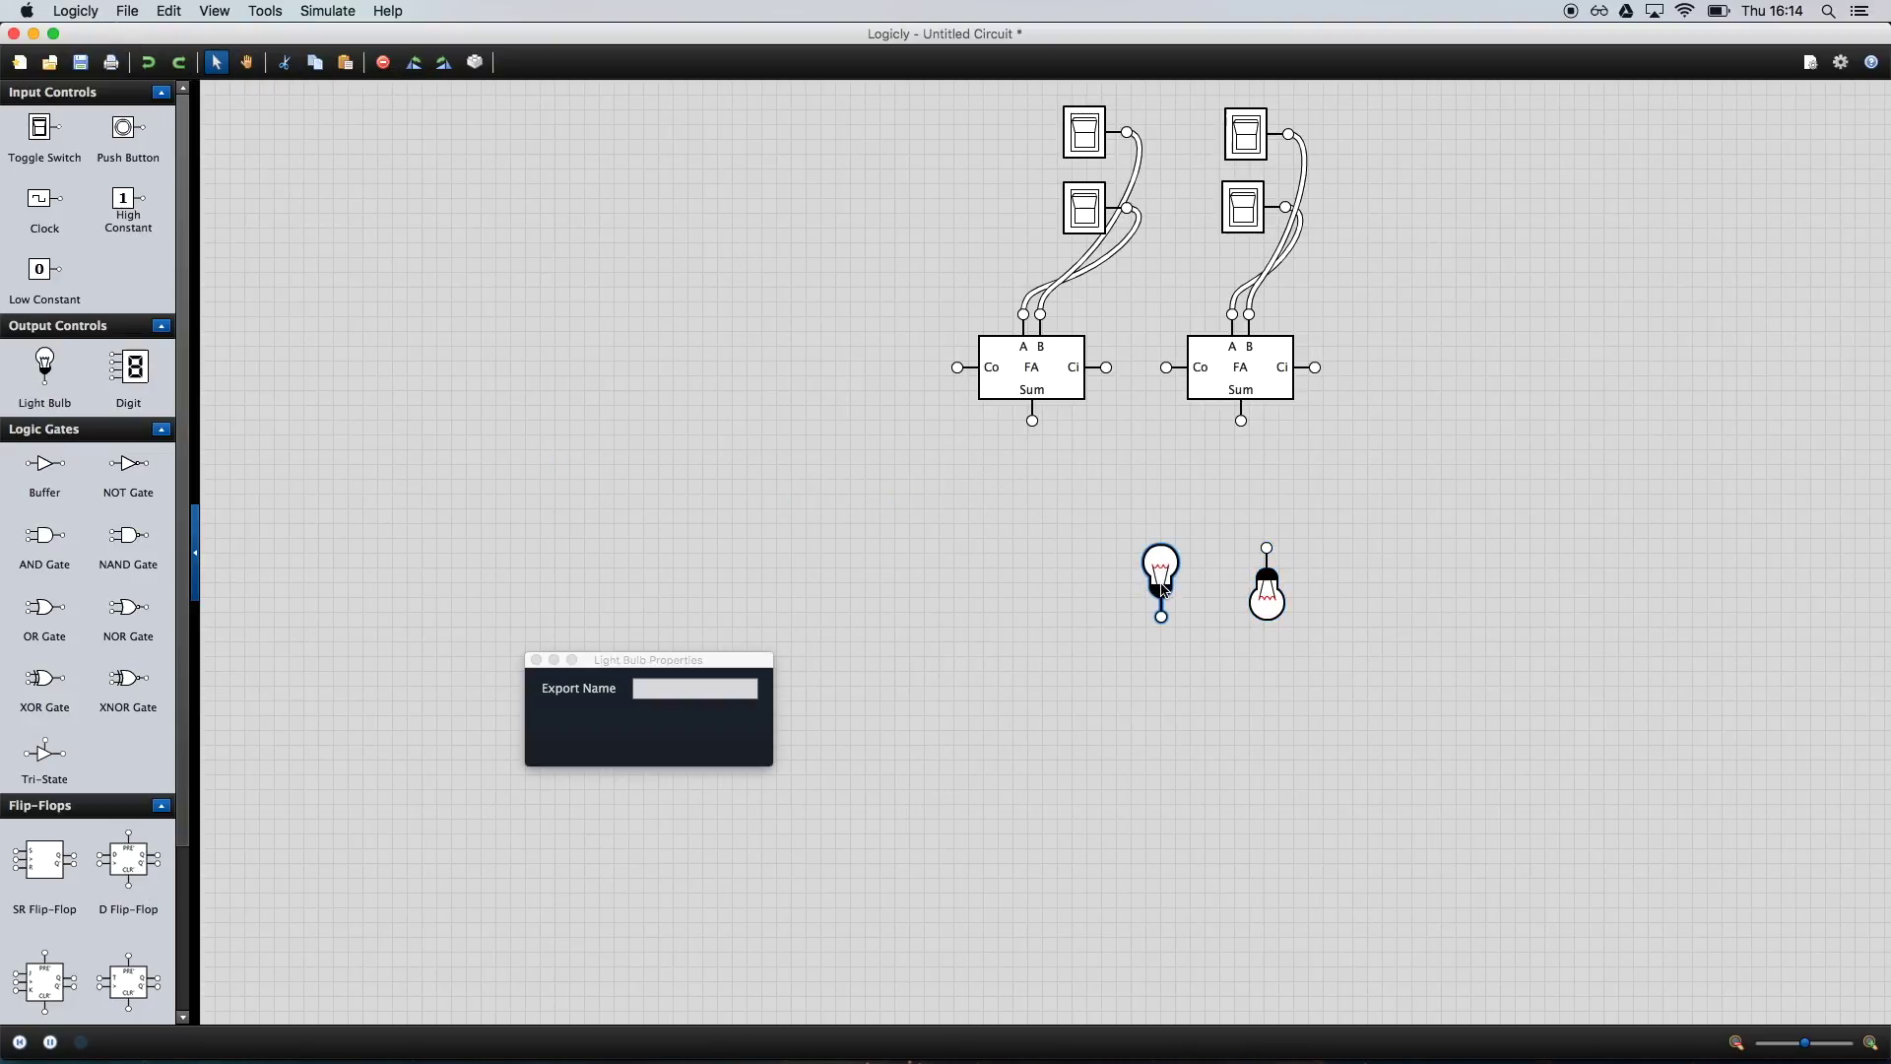
{"action": "left_click_drag", "start_coordinate": [39, 369], "coordinate": [1069, 591]}
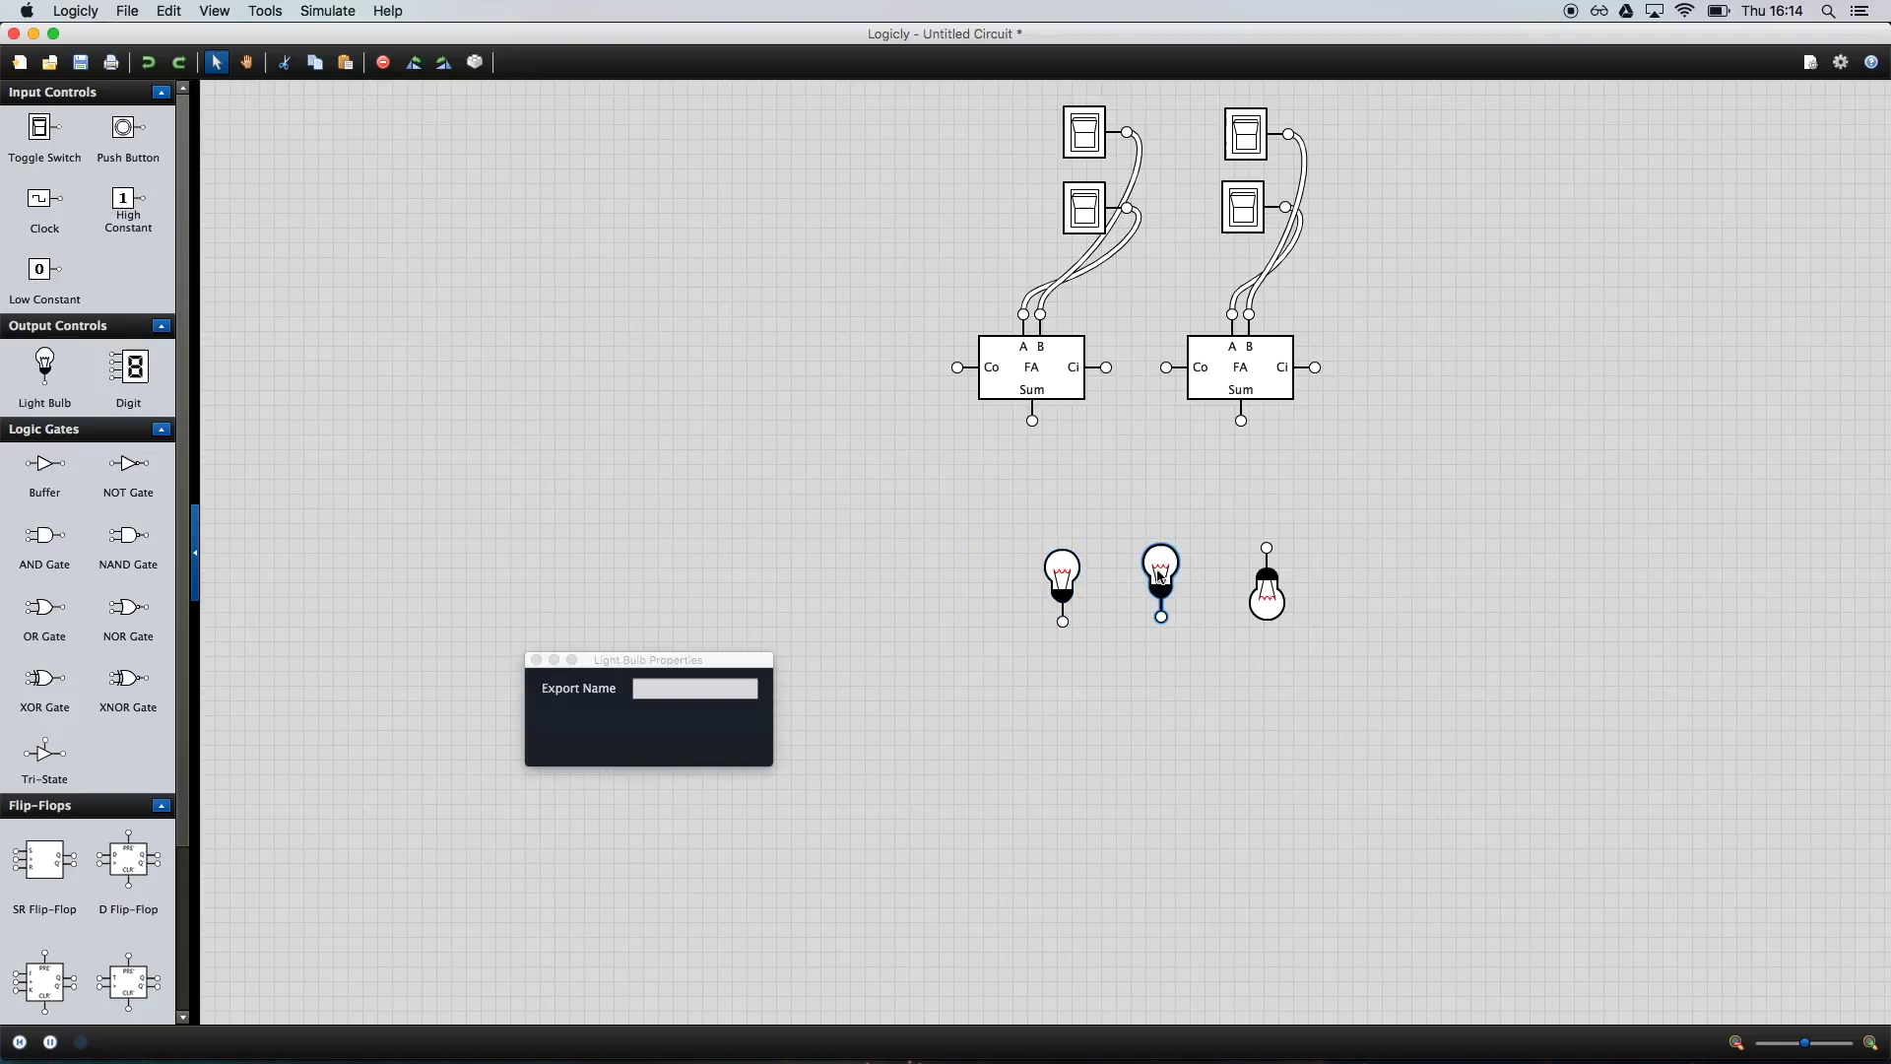
{"action": "left_click", "coordinate": [413, 64]}
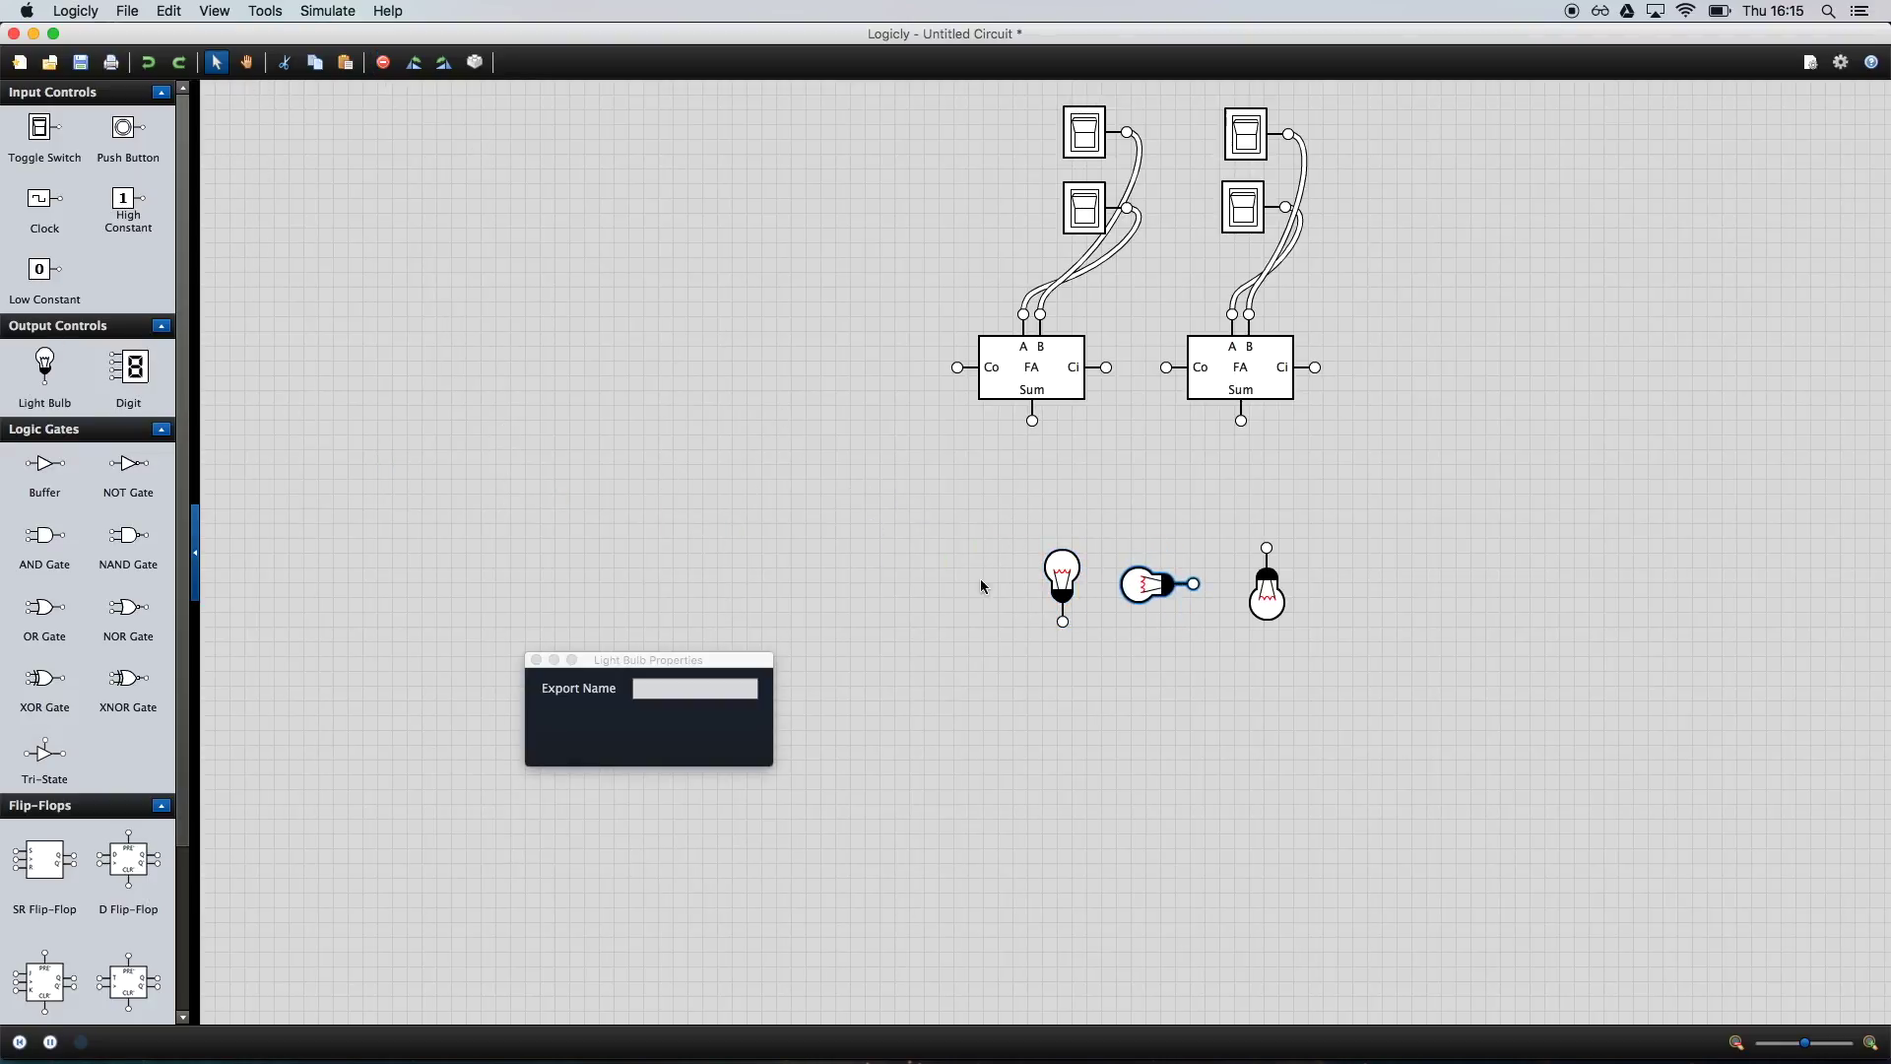
{"action": "left_click", "coordinate": [412, 64]}
{"action": "left_click", "coordinate": [1064, 568]}
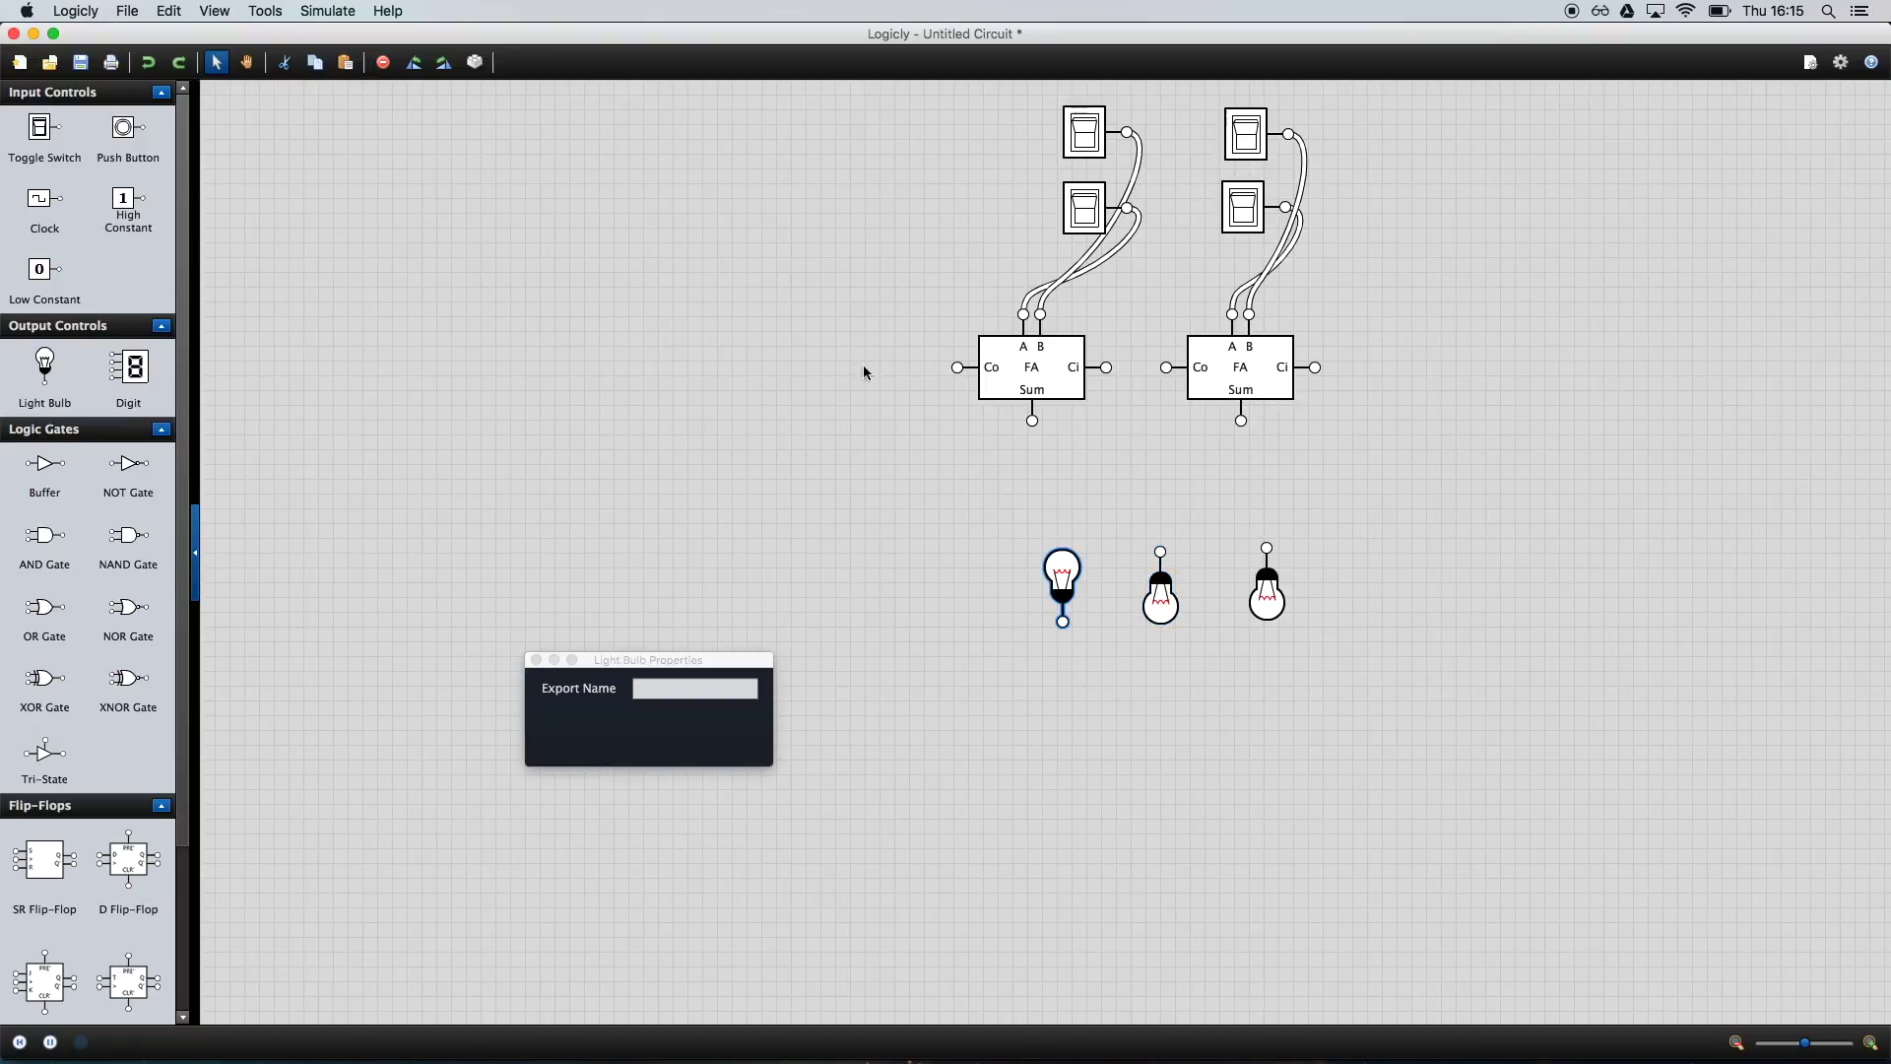
{"action": "left_click", "coordinate": [412, 64]}
{"action": "left_click", "coordinate": [413, 64]}
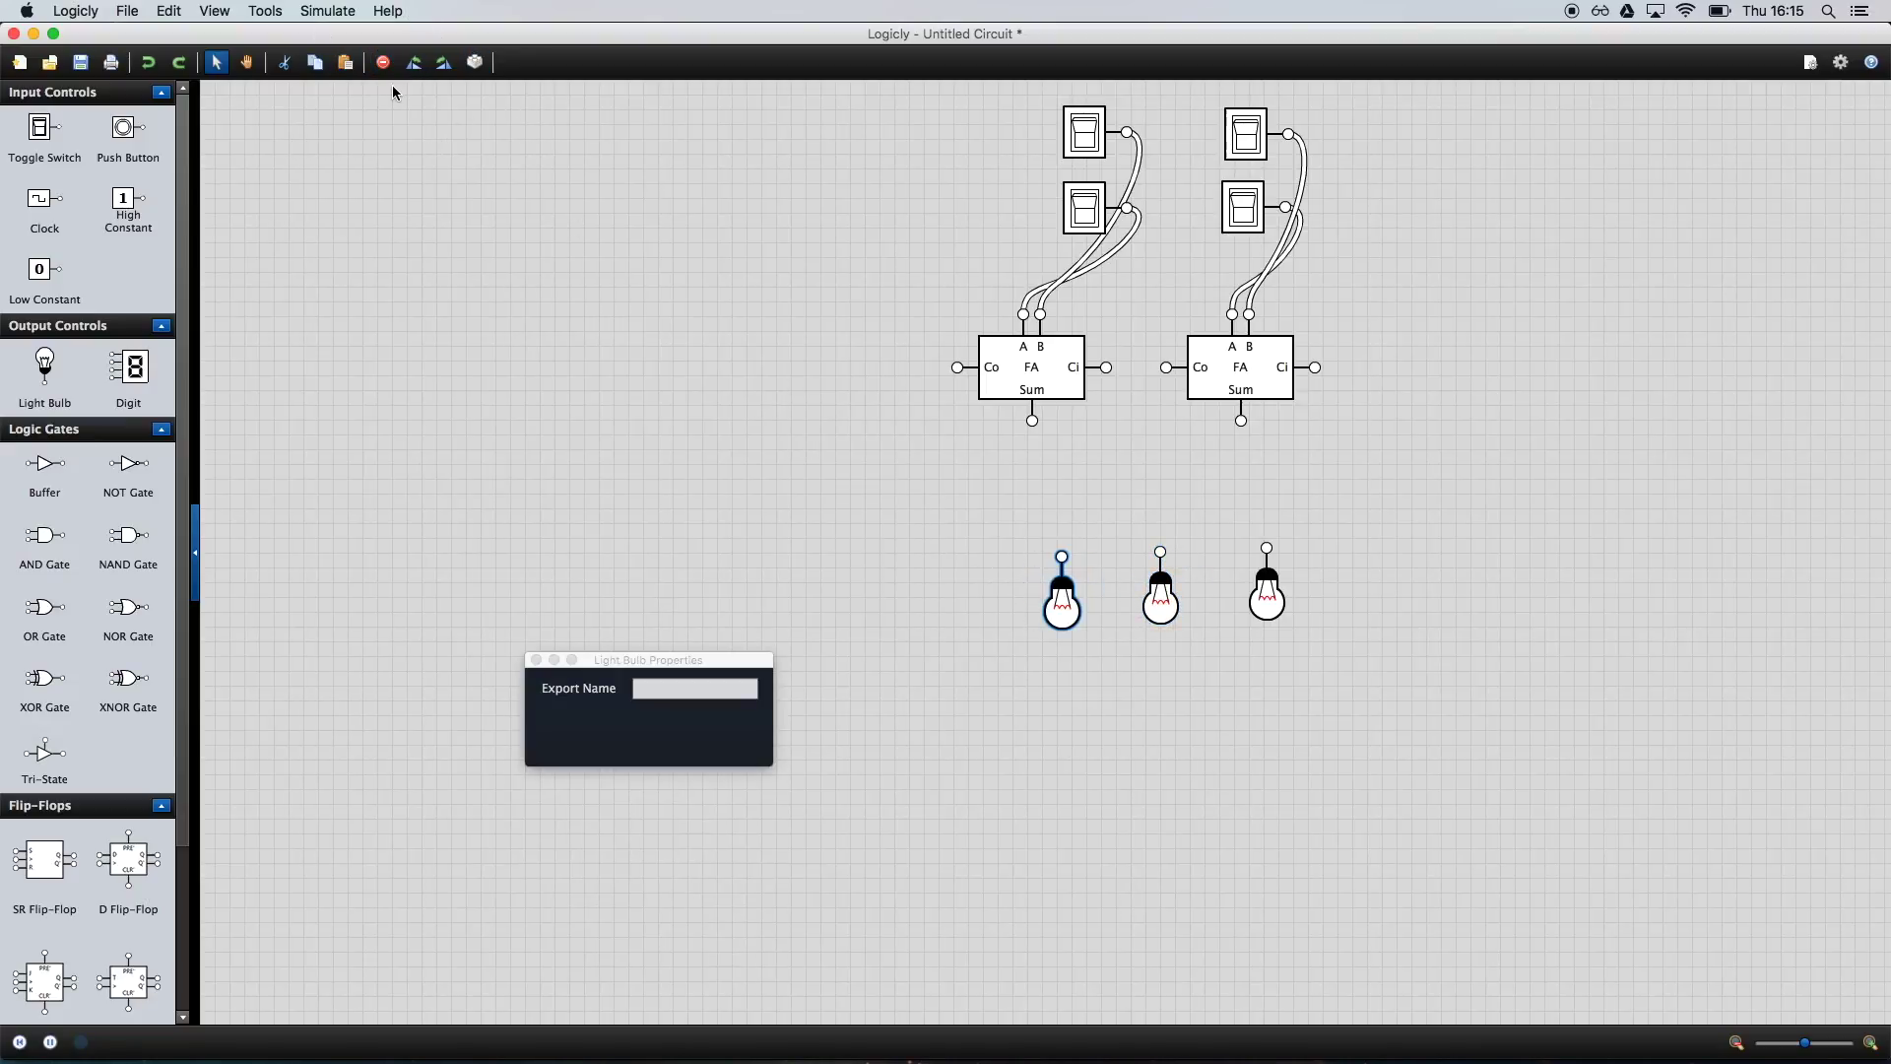
{"action": "left_click_drag", "start_coordinate": [1170, 603], "coordinate": [1170, 613]}
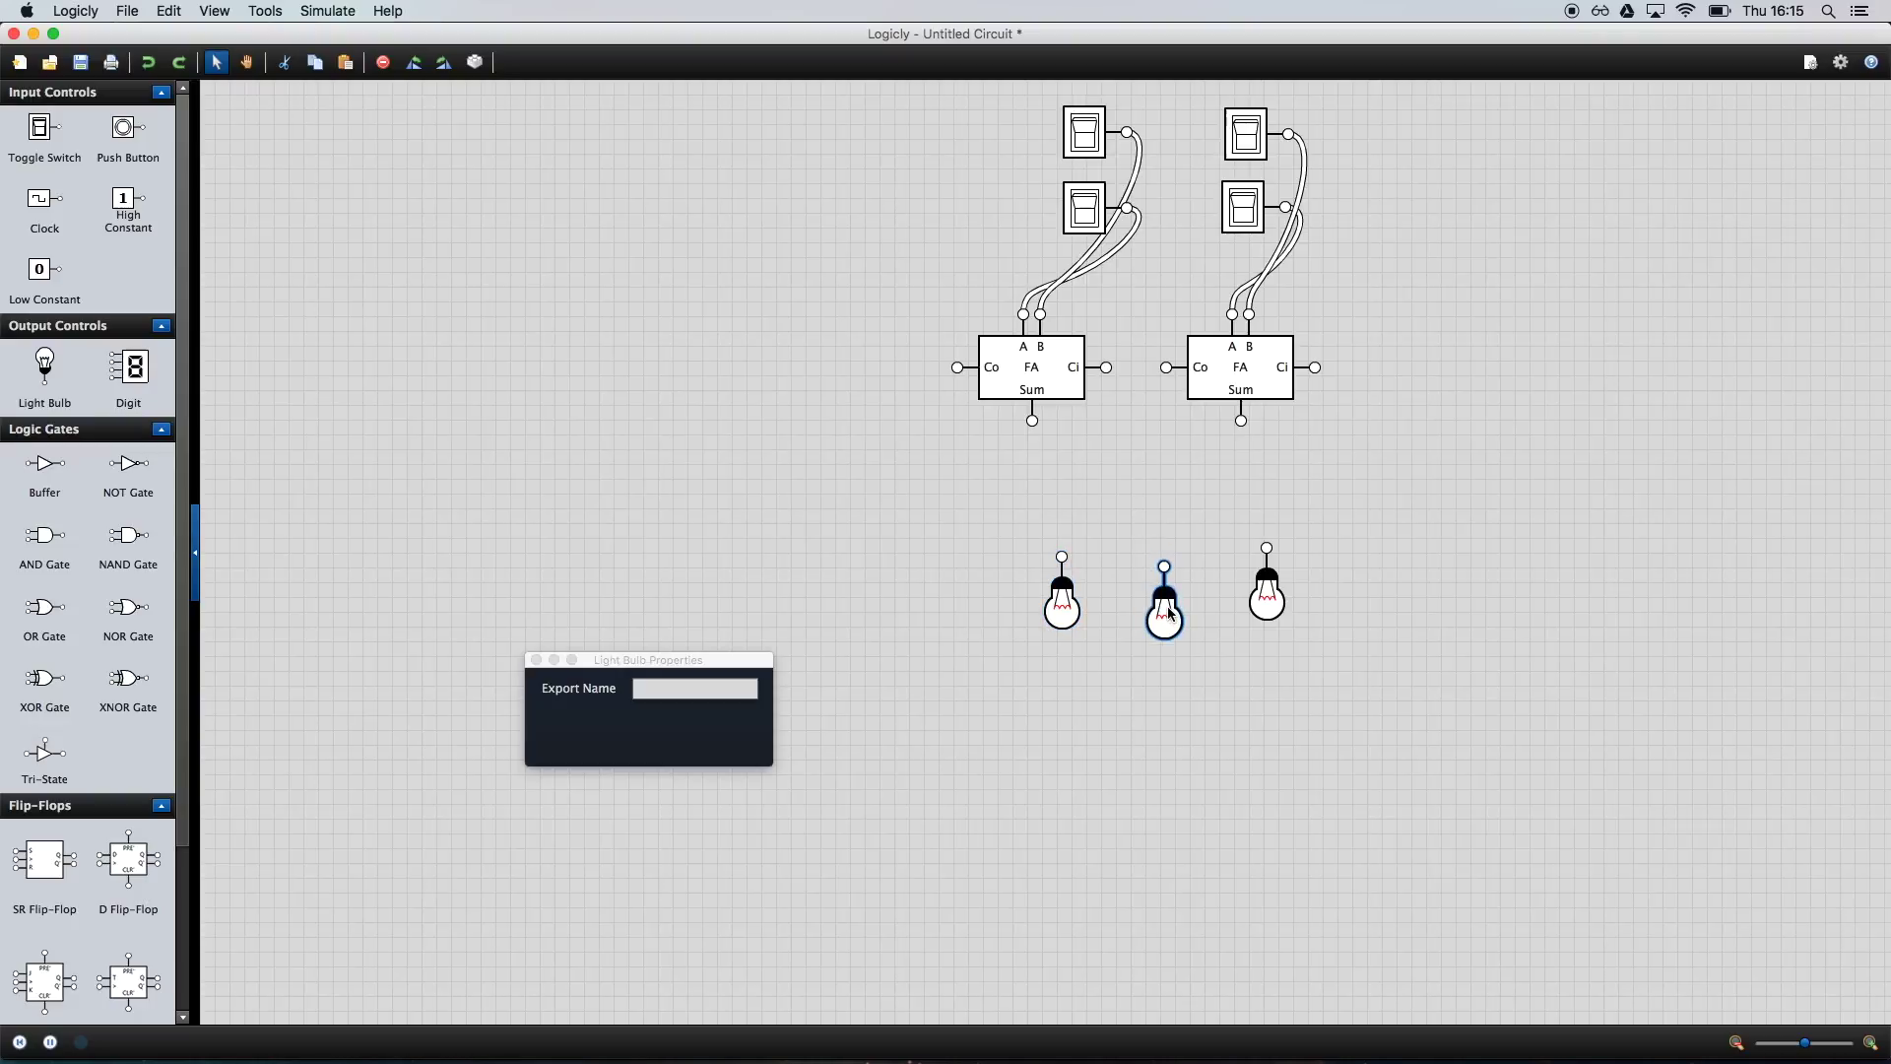
- Wire both Sum outputs to the right and middle bulbs, the right adder's Co to the left adder's Ci, and the left Co to the left bulb
{"action": "left_click_drag", "start_coordinate": [1241, 422], "coordinate": [1268, 552]}
{"action": "left_click_drag", "start_coordinate": [1032, 421], "coordinate": [1164, 567]}
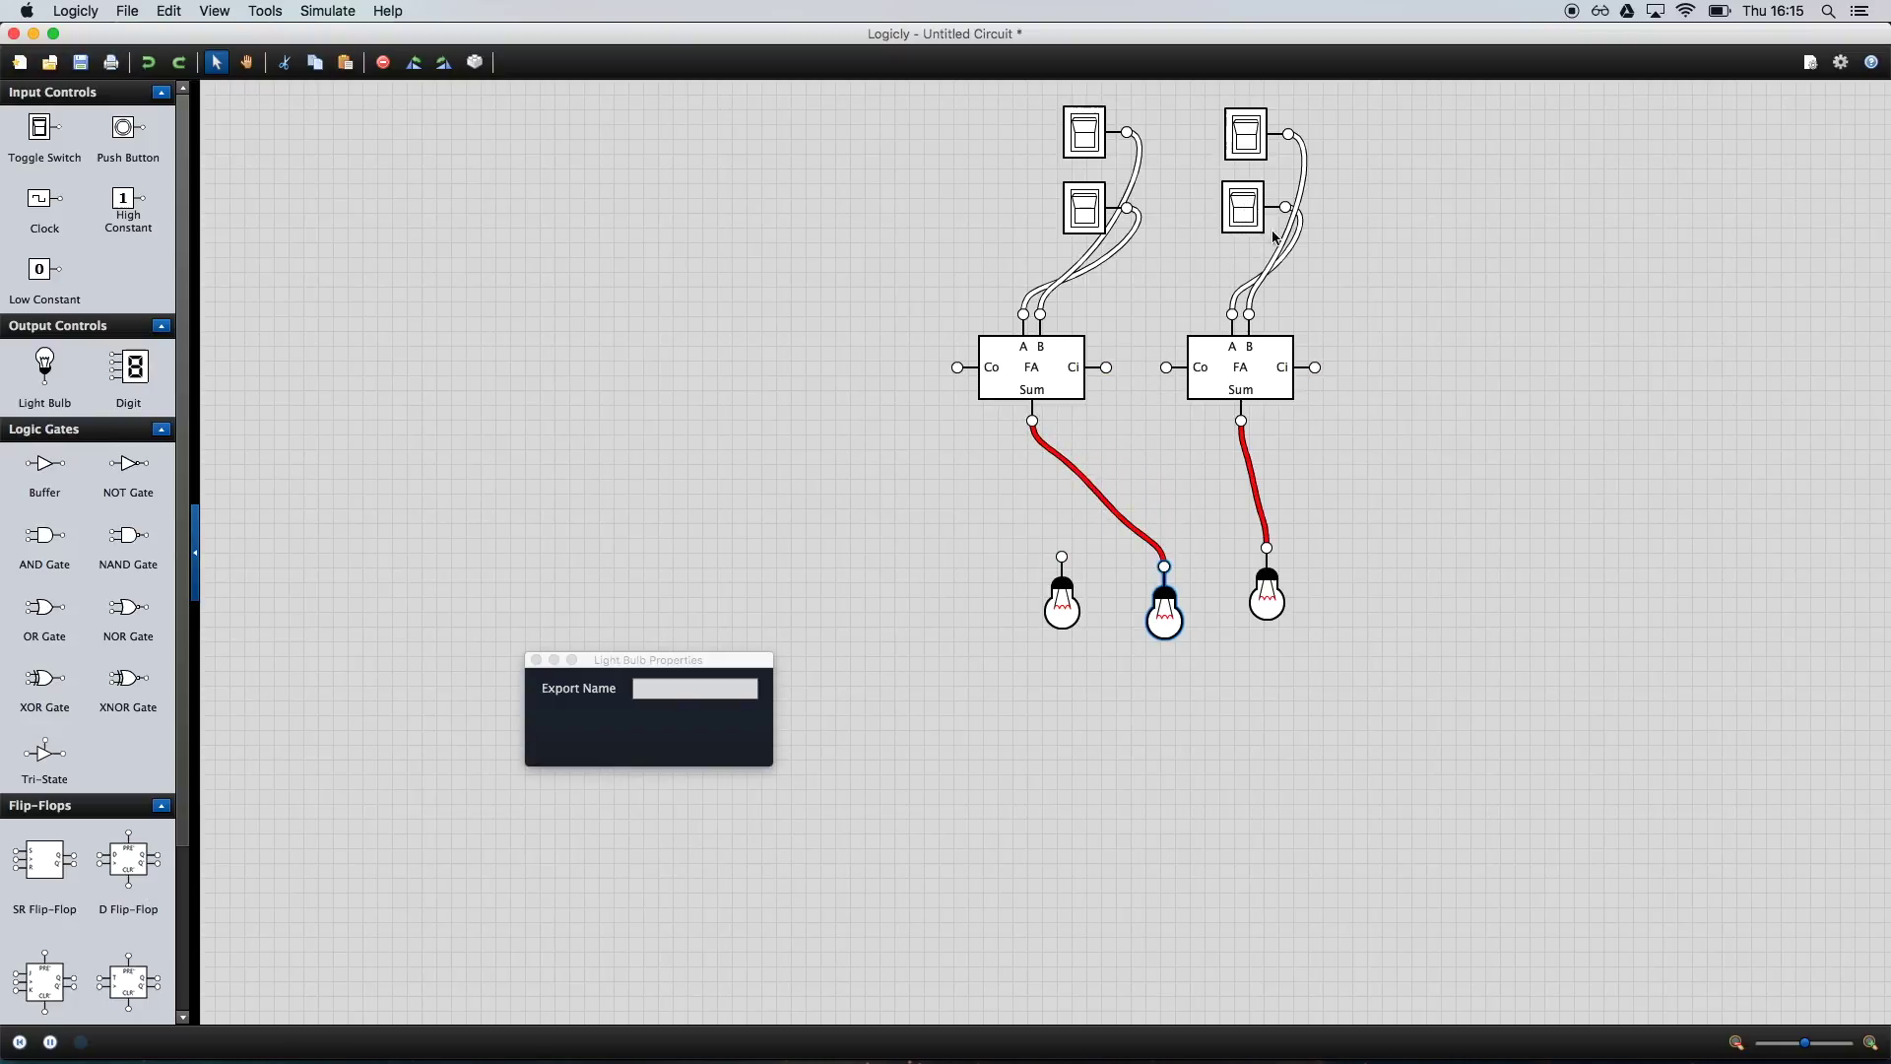
{"action": "left_click_drag", "start_coordinate": [1168, 368], "coordinate": [1106, 368]}
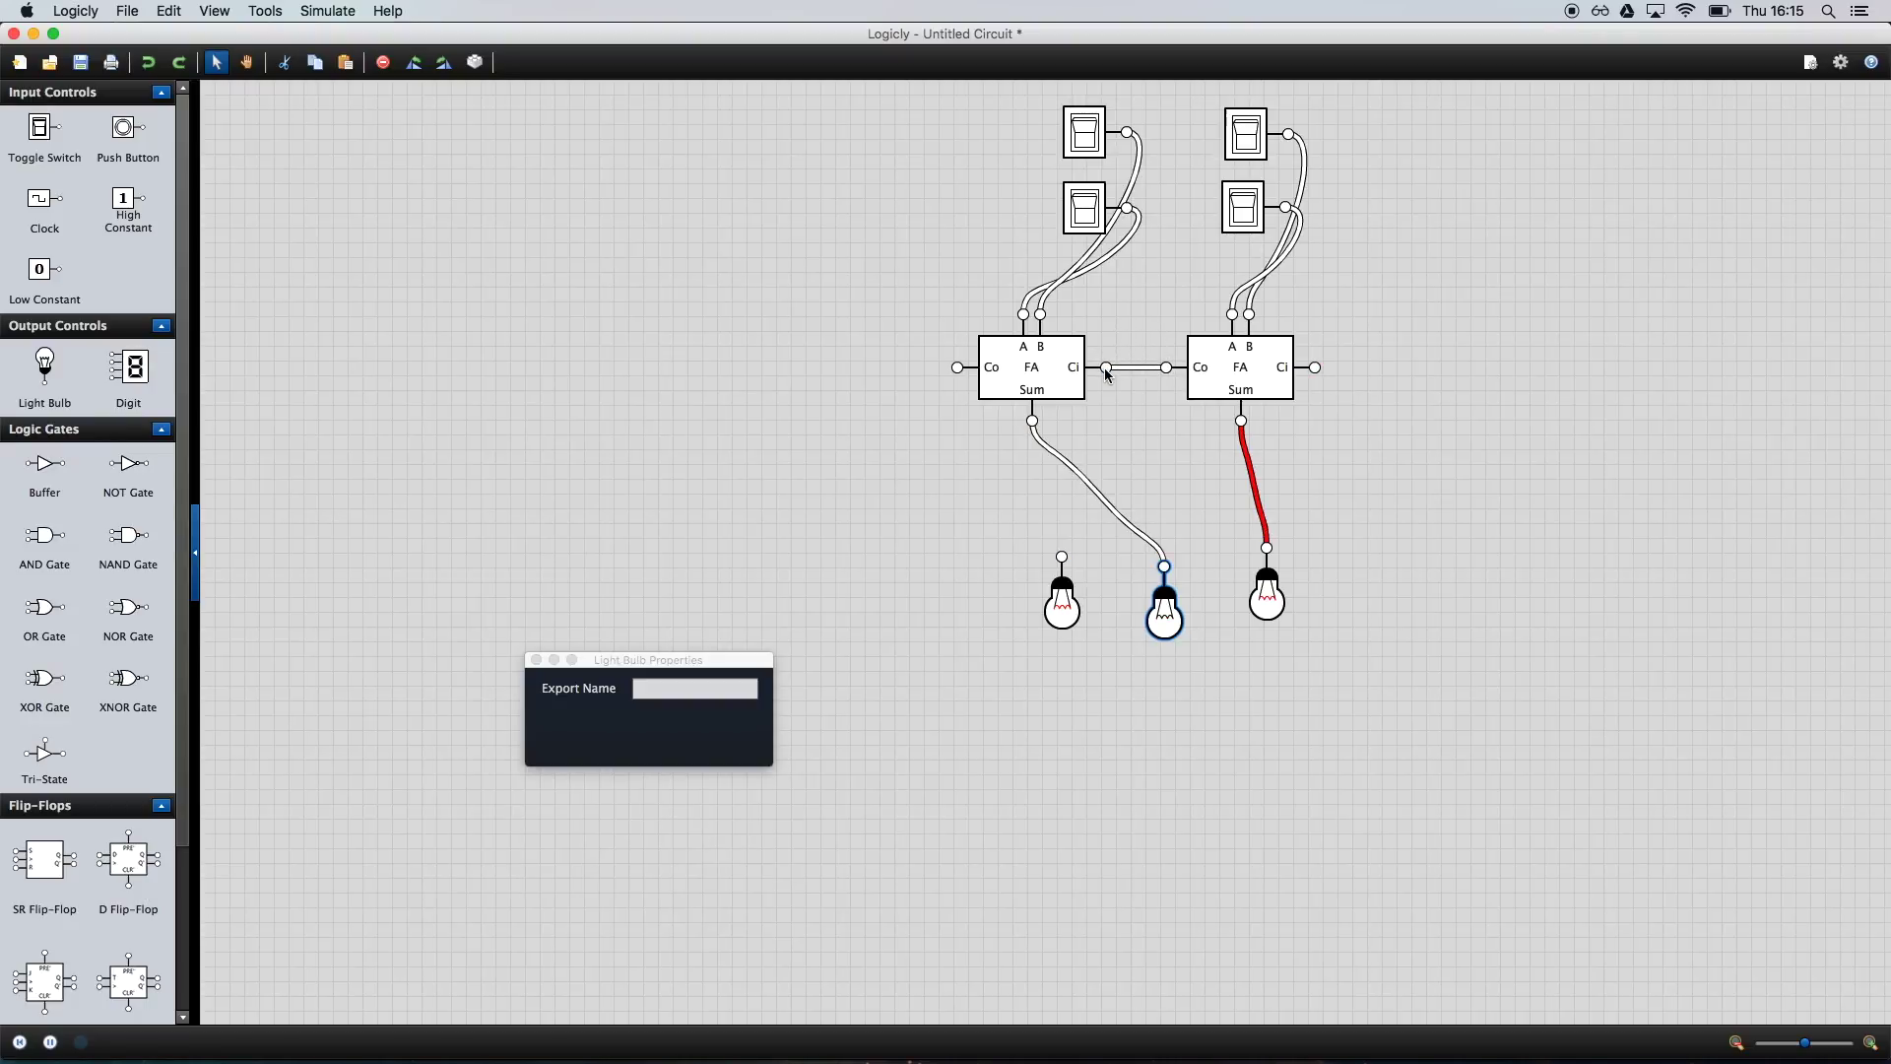
{"action": "left_click_drag", "start_coordinate": [957, 368], "coordinate": [1062, 557]}
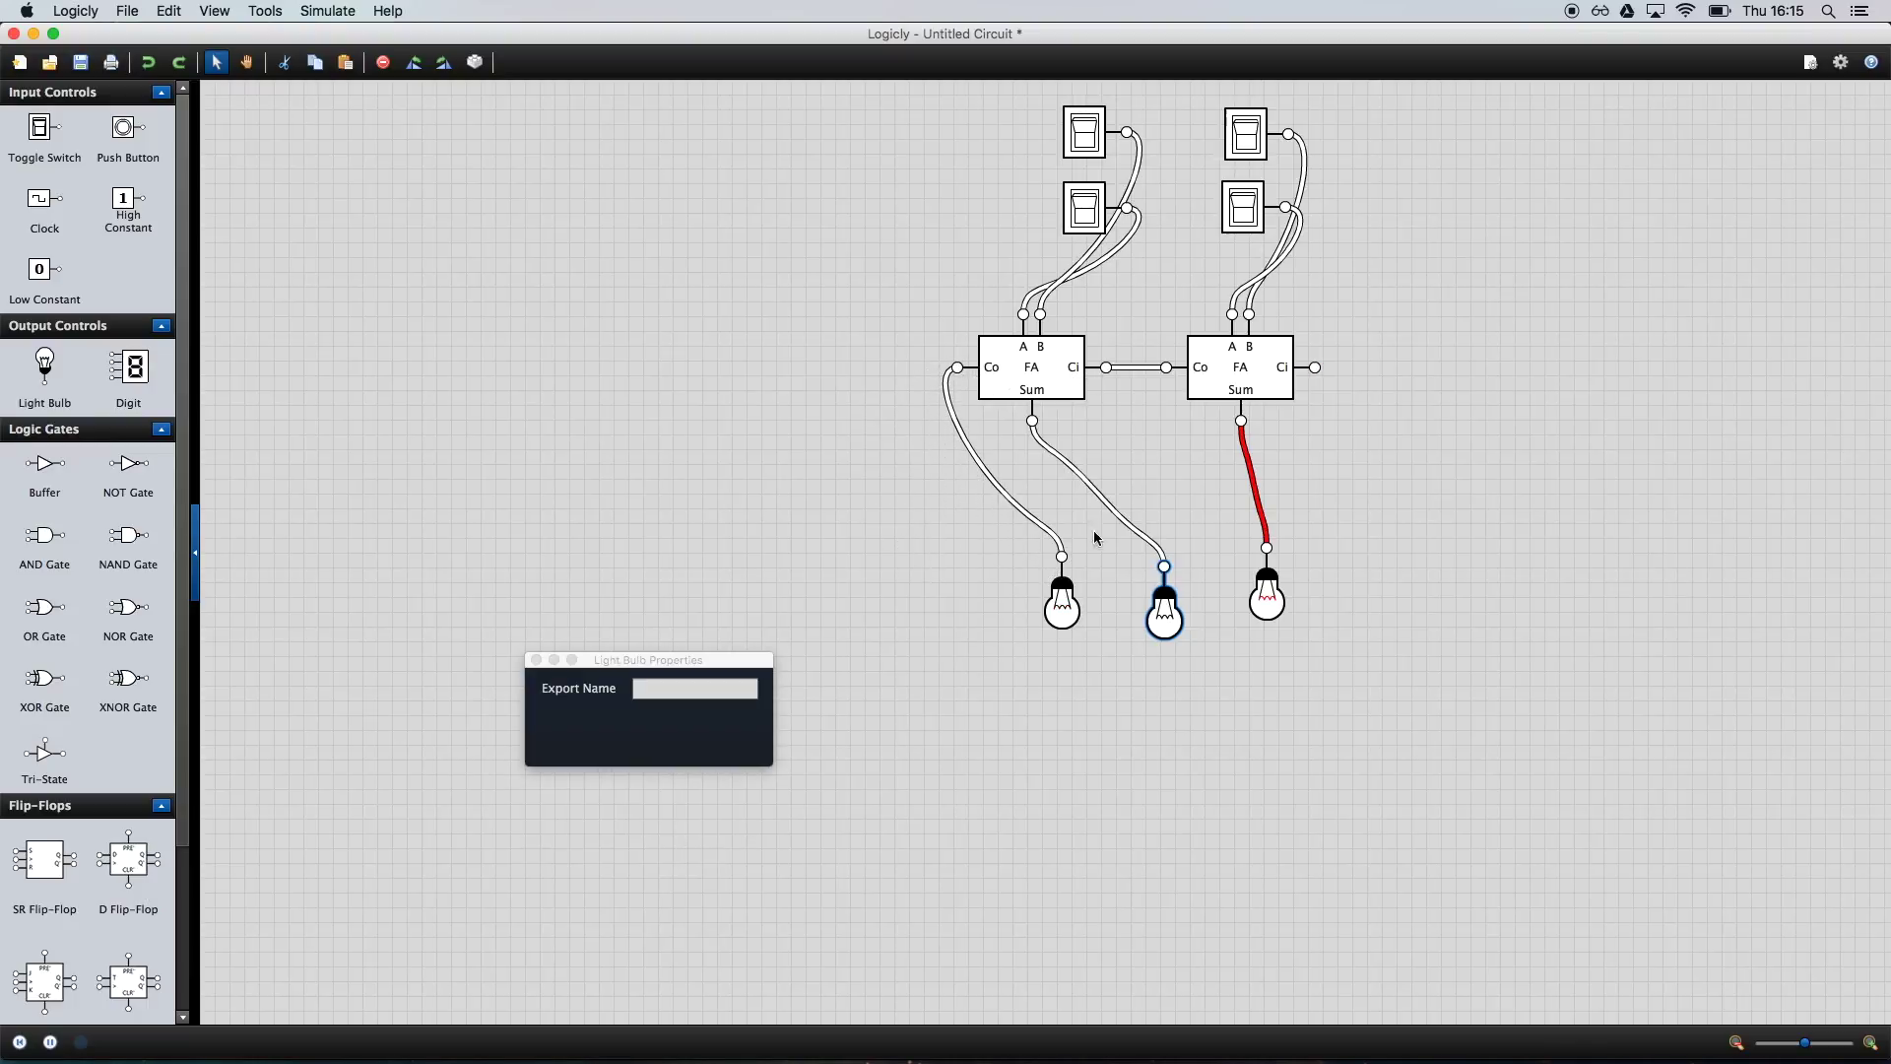